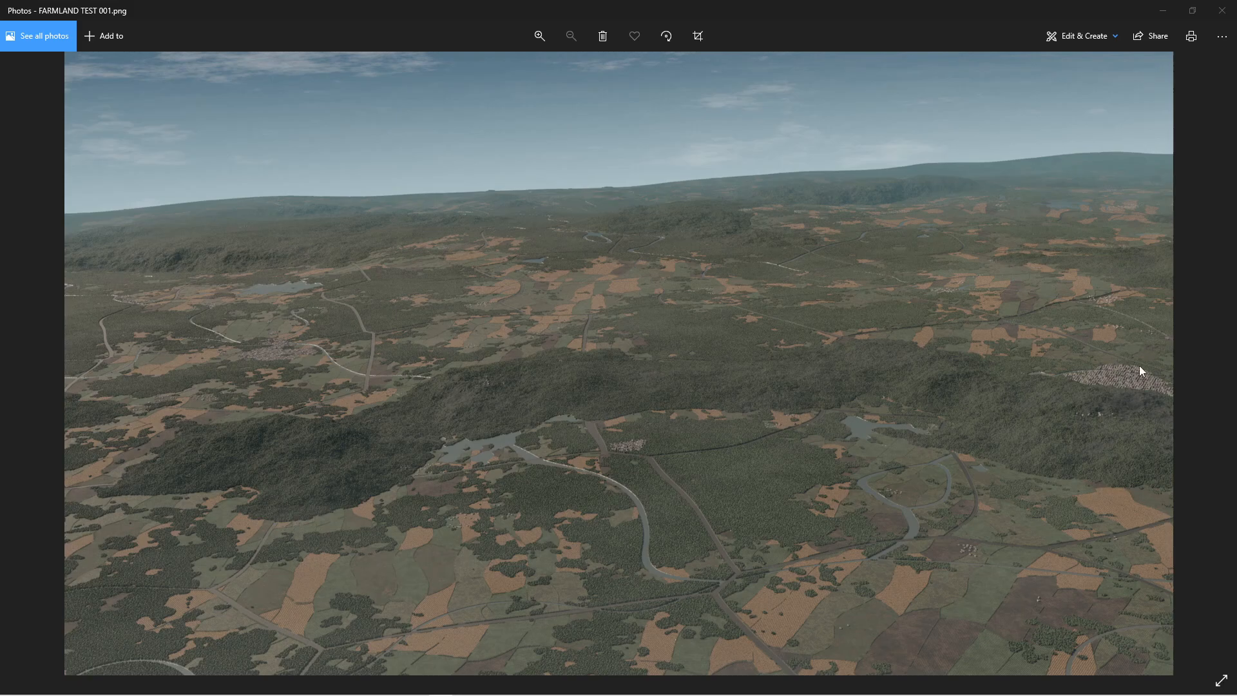
Examine the rendered farmland image up close, covering the fields, roads and rivers in the foreground
scroll(969, 550, "up", 5)
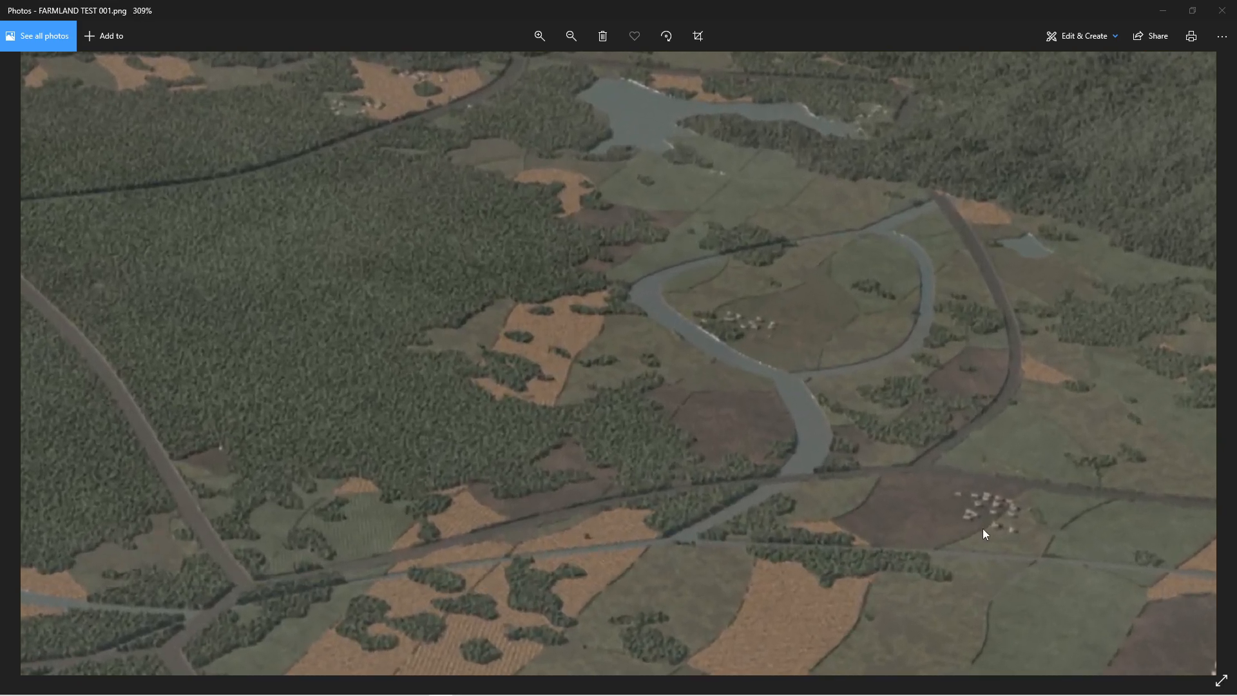
scroll(787, 311, "down", 3)
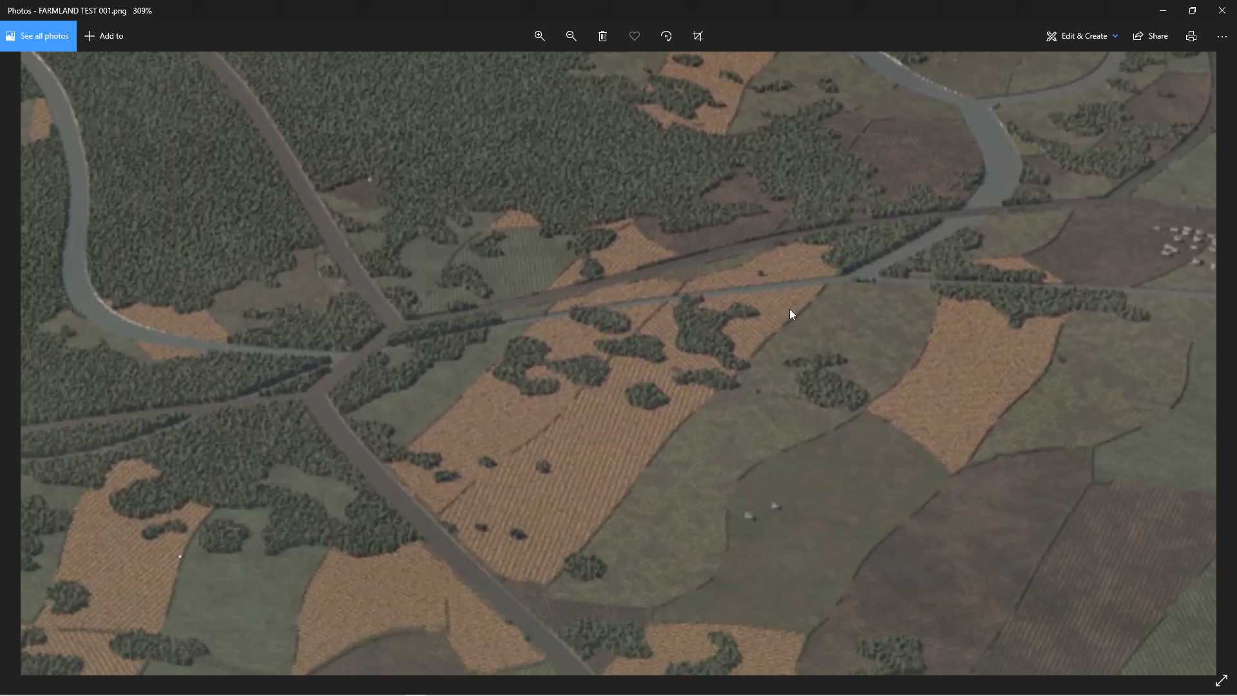
scroll(712, 296, "down", 3)
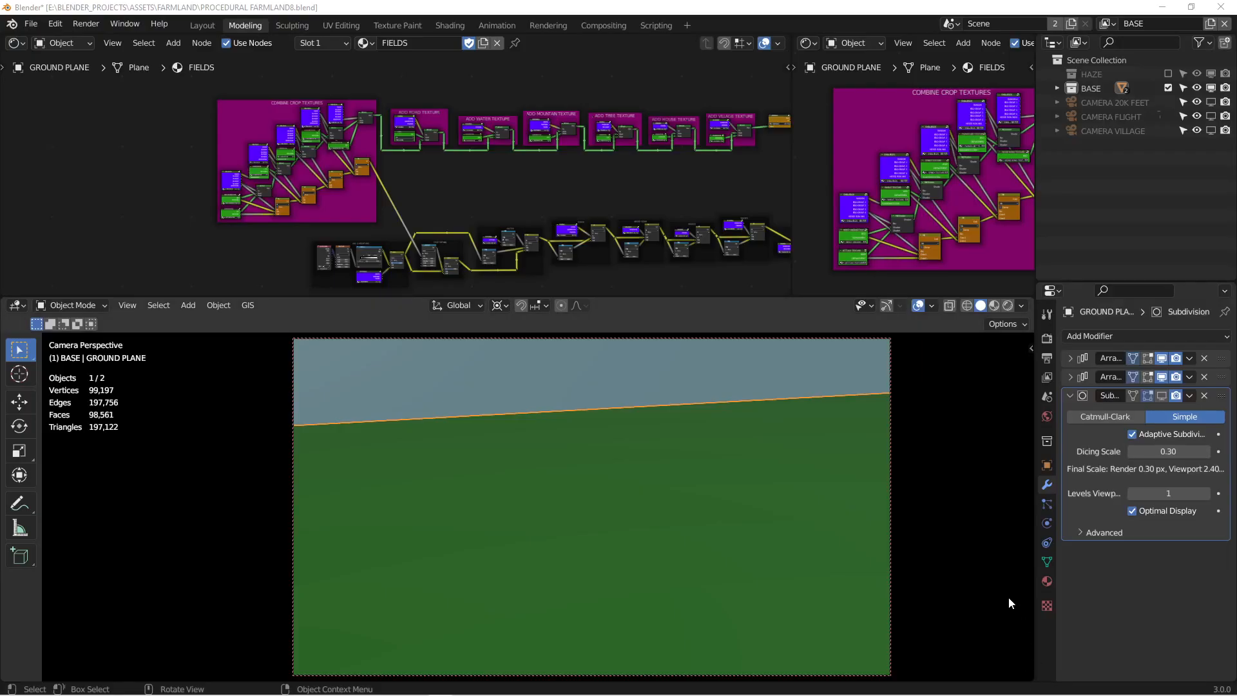
Switch to Blender, leave the camera view and isolate the HORIZON plane in local view, seen from the right
left_click(744, 462)
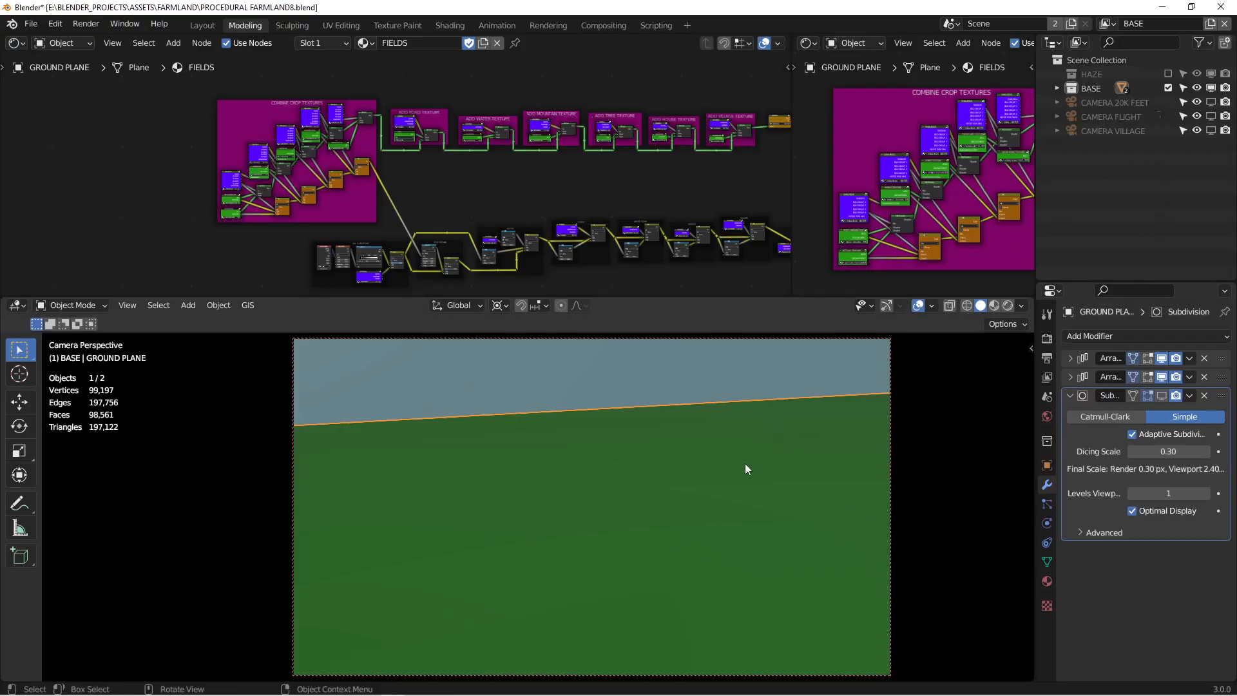
key("KP_0")
scroll(745, 463, "down", 4)
middle_click_drag(745, 463, 565, 409)
left_click(566, 408)
middle_click_drag(629, 483, 571, 462)
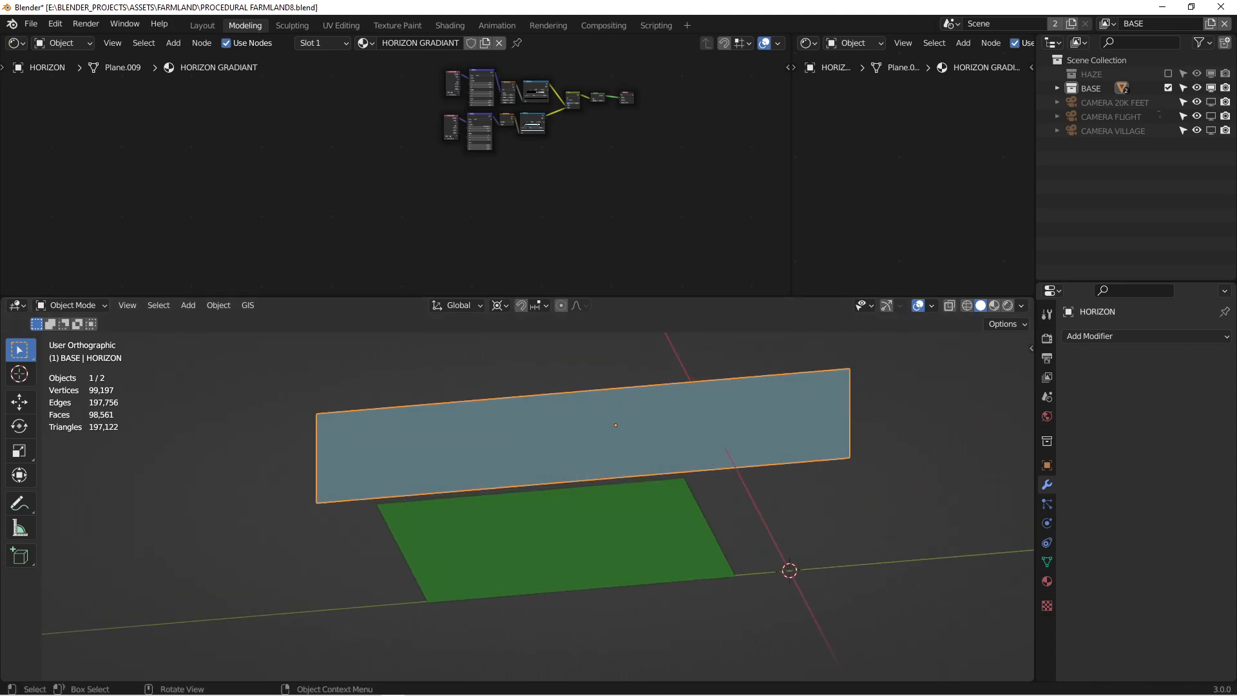
key("KP_Divide")
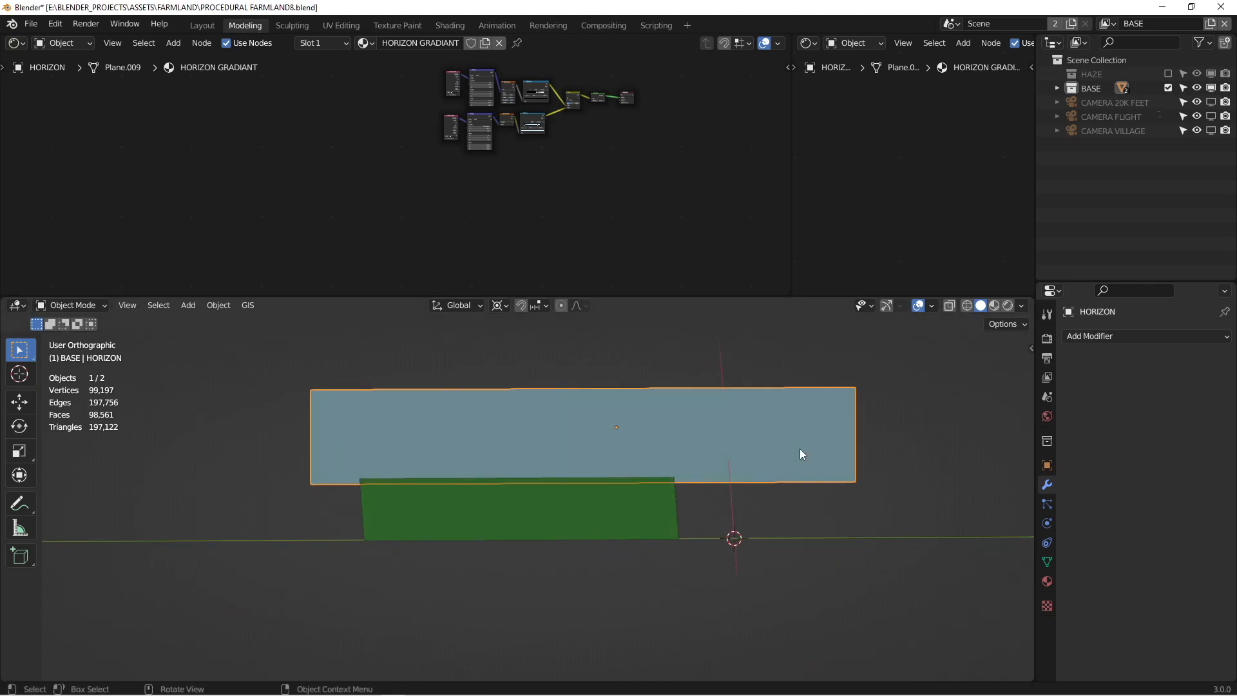
key("KP_3")
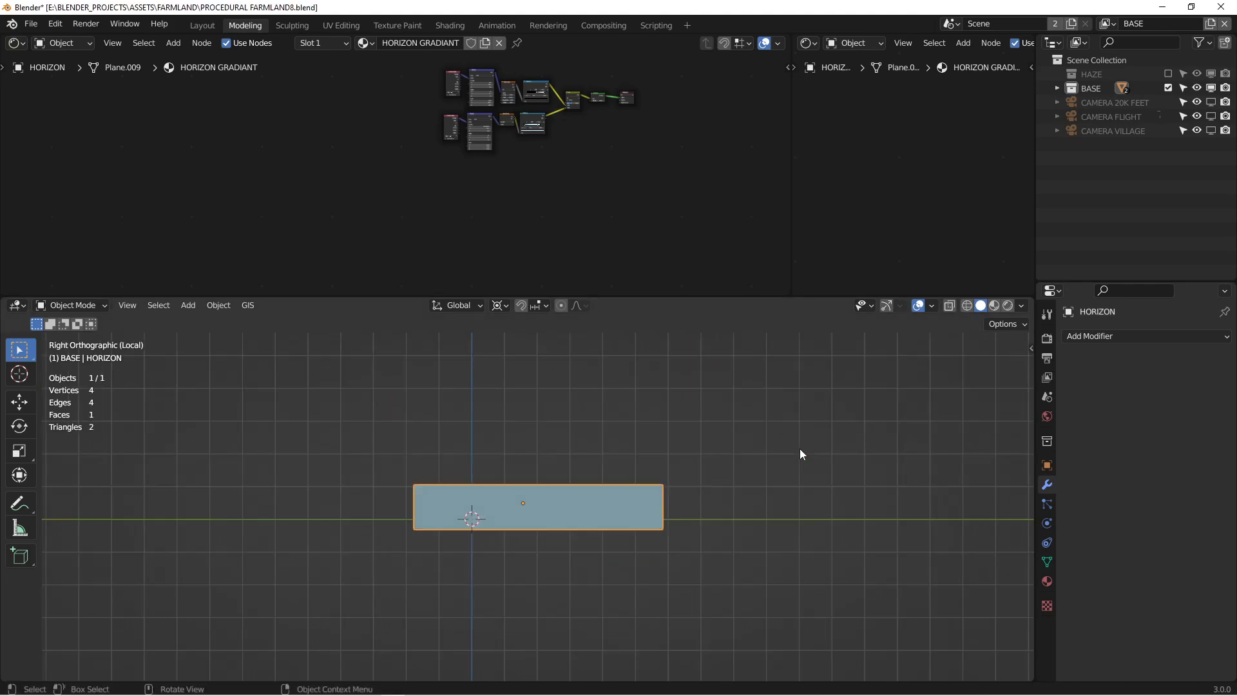
scroll(799, 448, "up", 4)
middle_click_drag(527, 521, 743, 440, "shift")
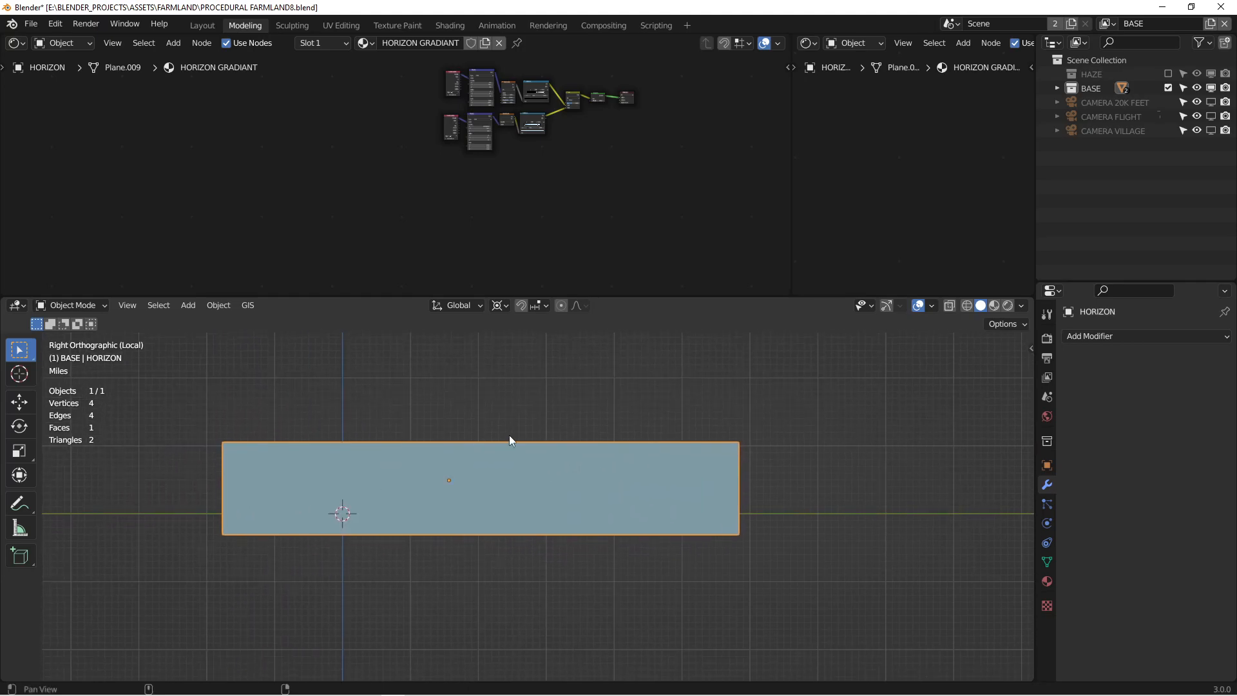
scroll(477, 425, "up", 3)
Enlarge the shader node editor around the HORIZON GRADIENT nodes and display the viewport in rendered shading
middle_click_drag(535, 91, 467, 153)
scroll(466, 152, "up", 4)
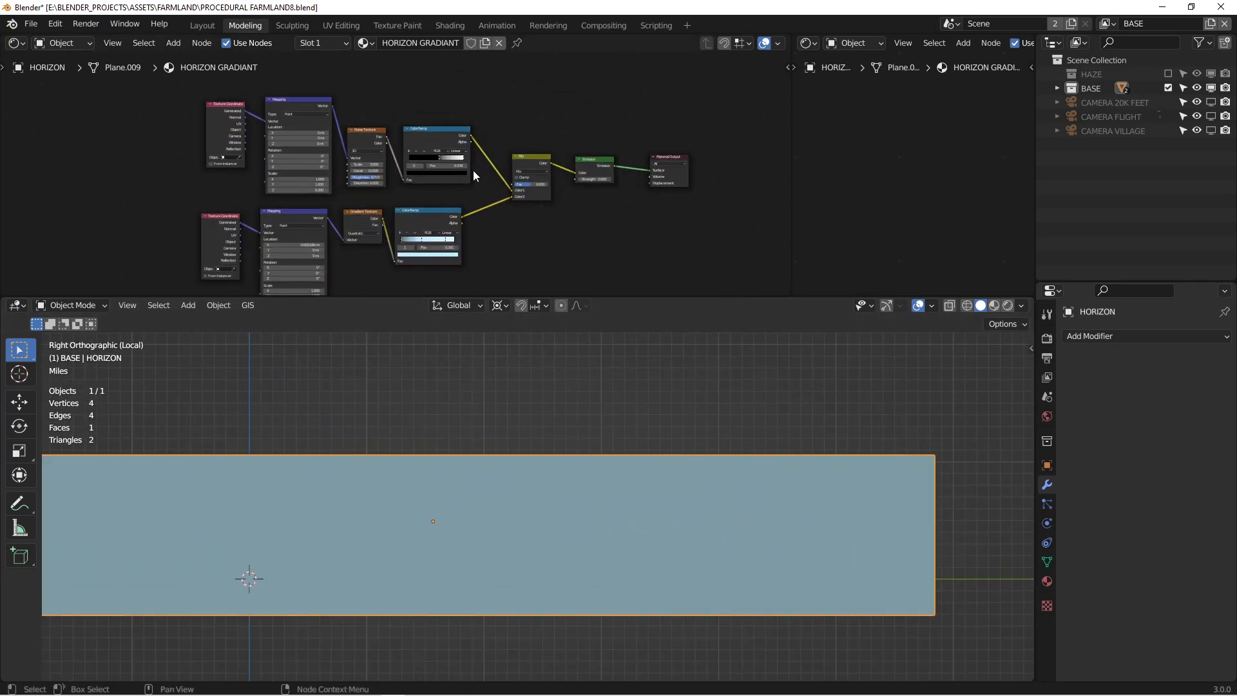
left_click_drag(631, 295, 964, 346)
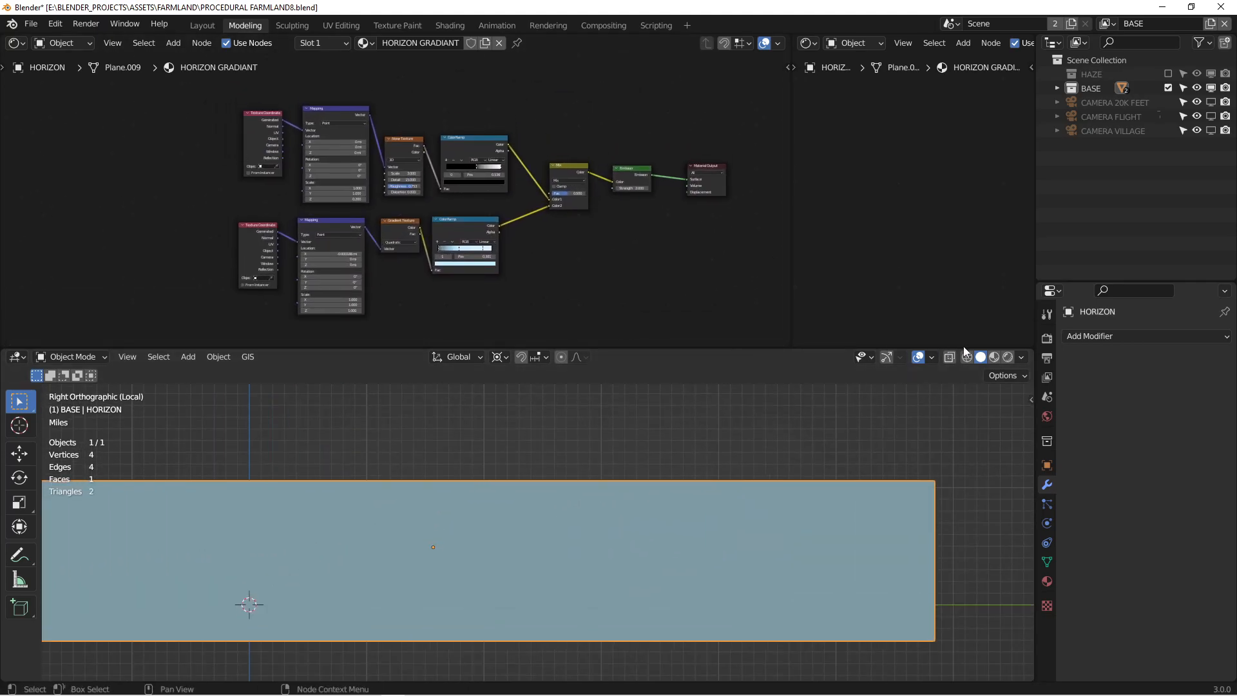
left_click(1007, 357)
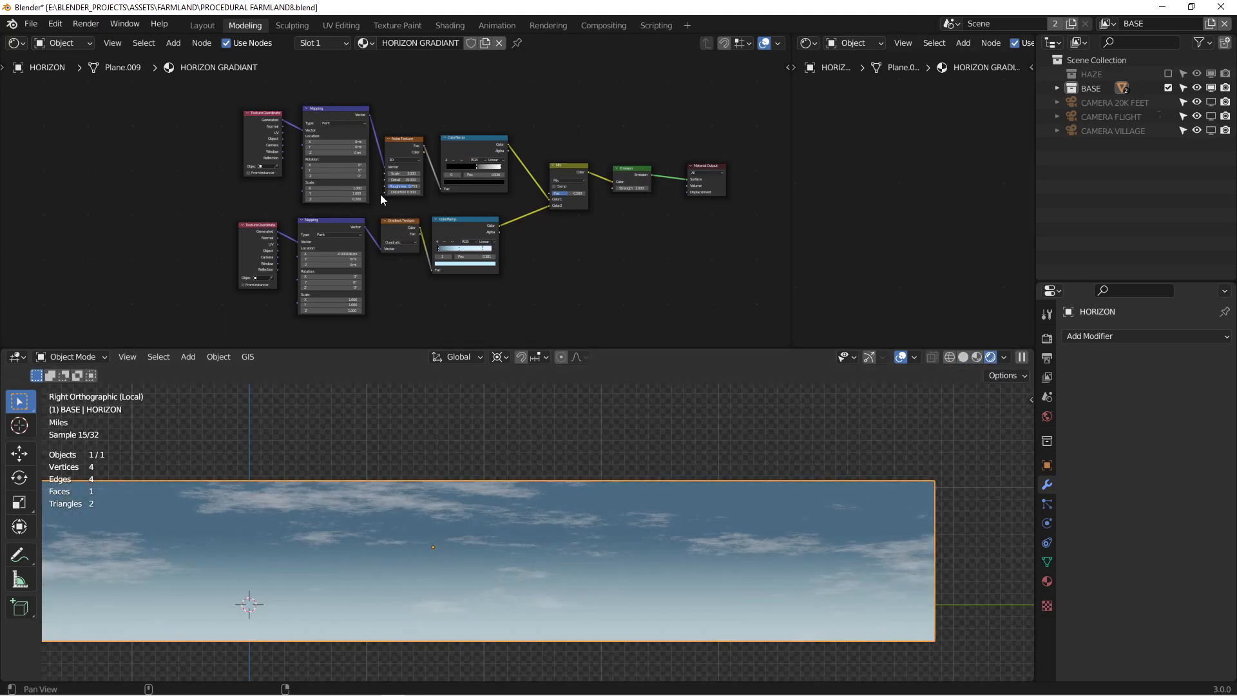
scroll(543, 256, "up", 3)
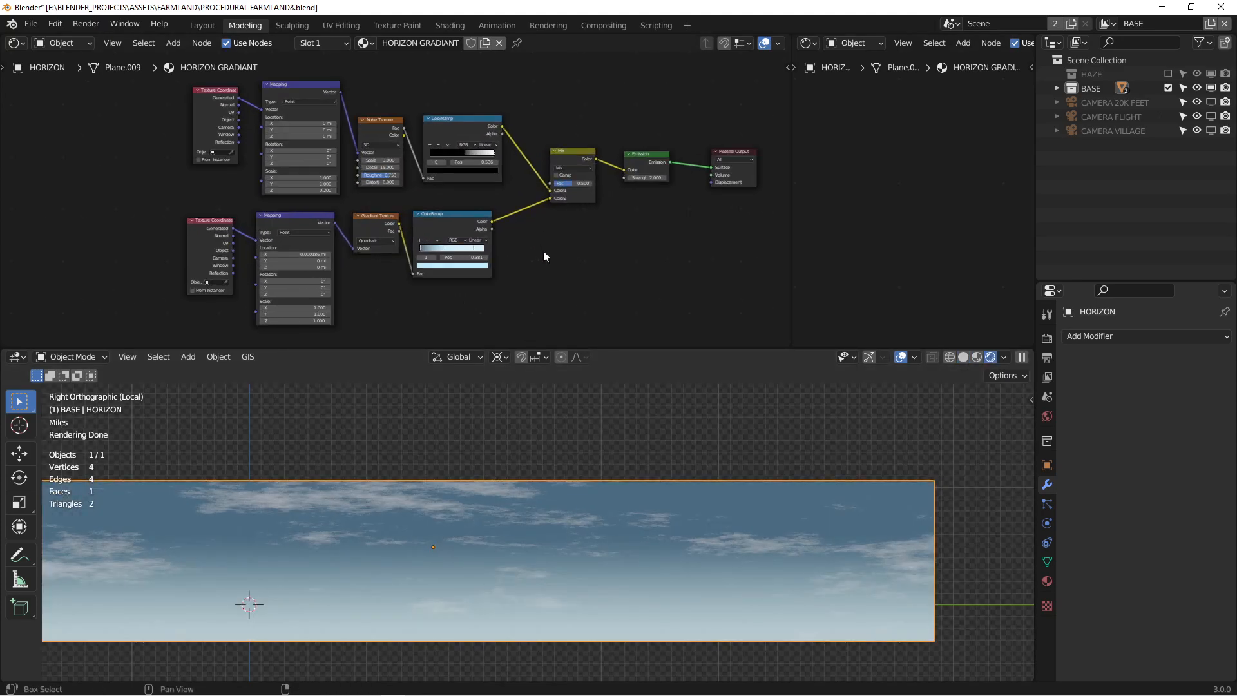
left_click_drag(791, 268, 876, 268)
scroll(599, 225, "down", 2, "shift")
middle_click_drag(535, 249, 525, 220)
scroll(517, 227, "up", 1)
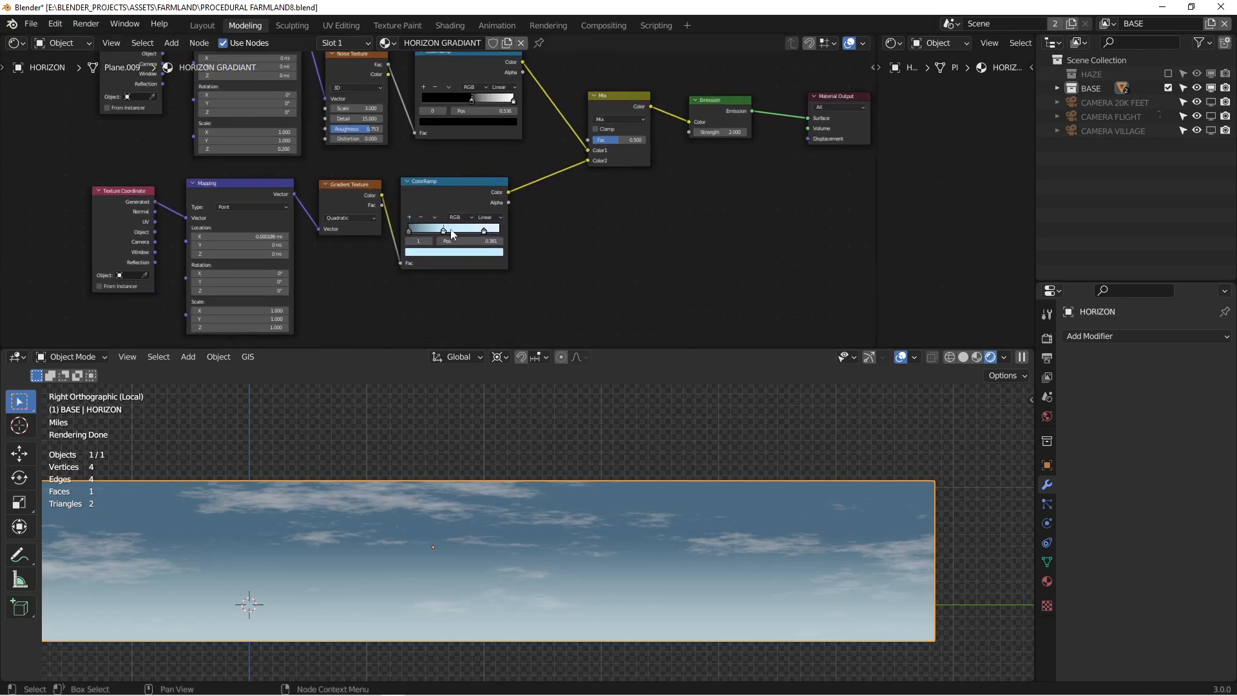
Preview the gradient's ColorRamp, the Noise Texture, its ColorRamp and the Mix node on the horizon plane, finishing with the Emission node as output
left_click_drag(383, 194, 810, 118)
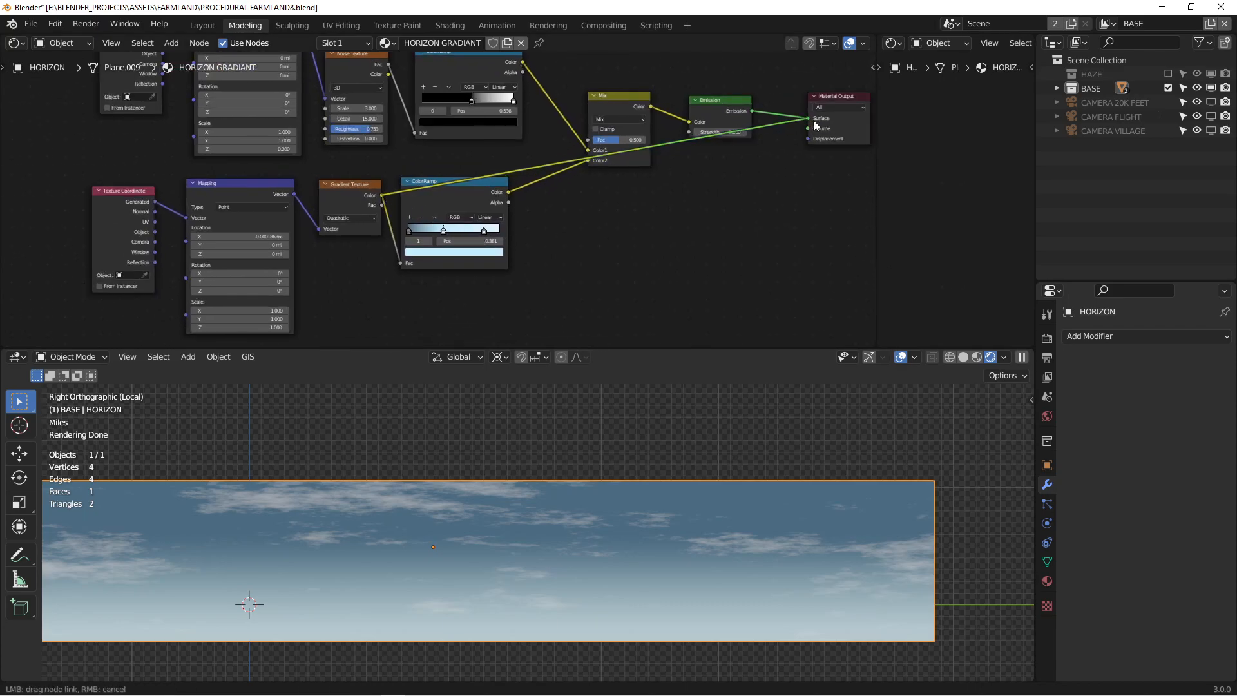
left_click(512, 193, "ctrl+shift")
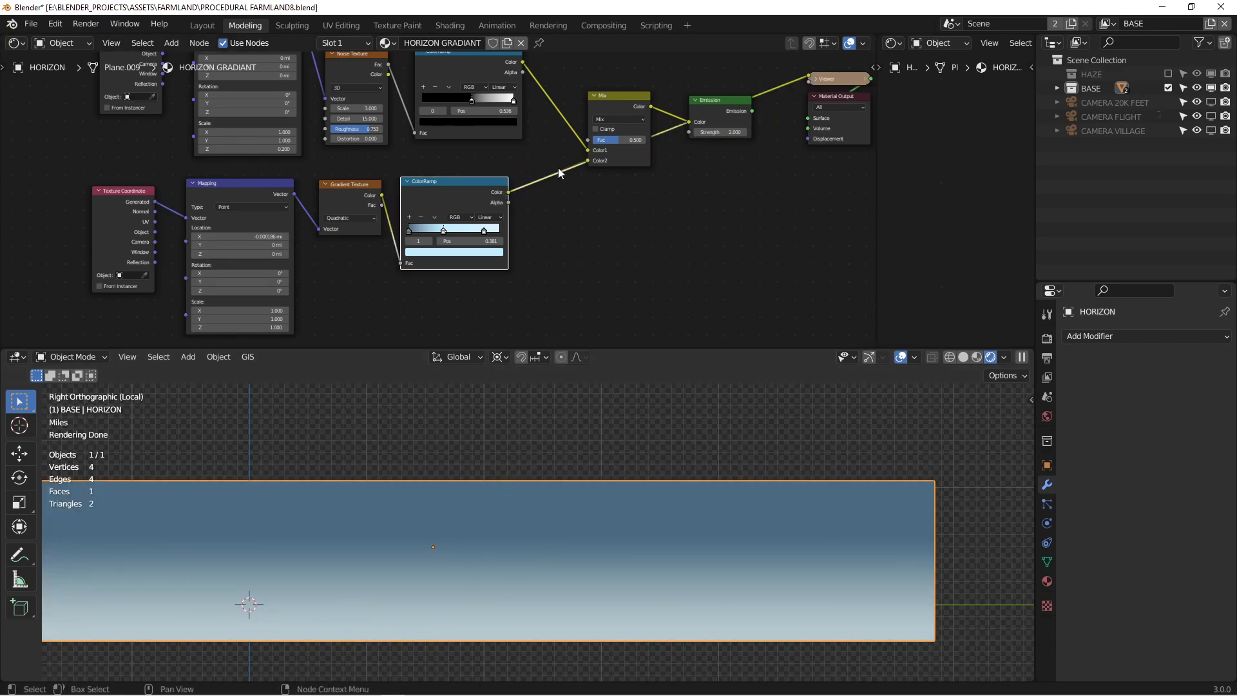
middle_click_drag(540, 147, 553, 197)
left_click(377, 109, "ctrl+shift")
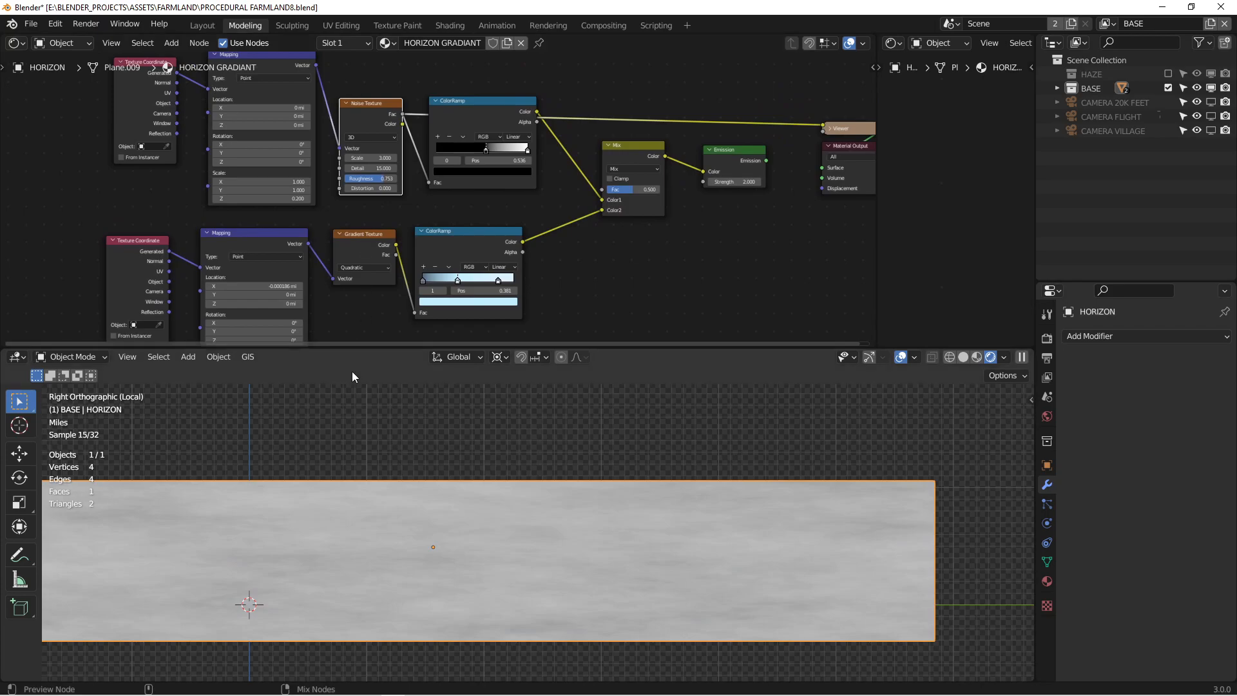
left_click(505, 103, "ctrl+shift")
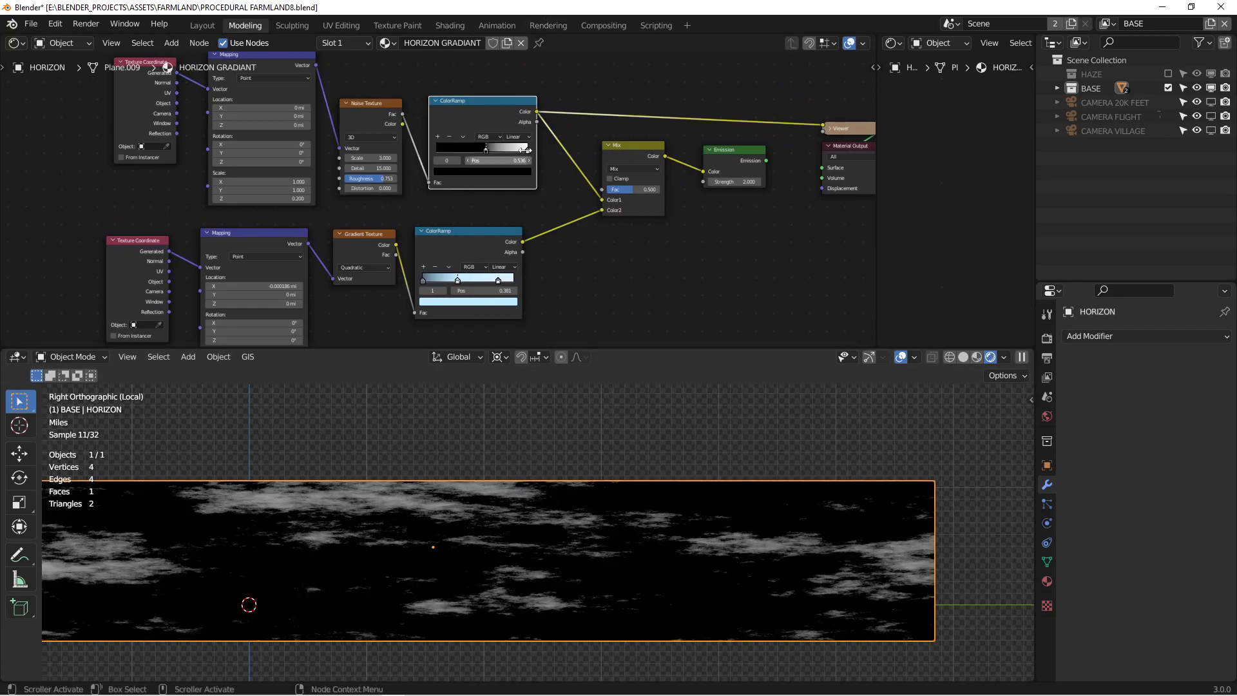
left_click(633, 144, "ctrl+shift")
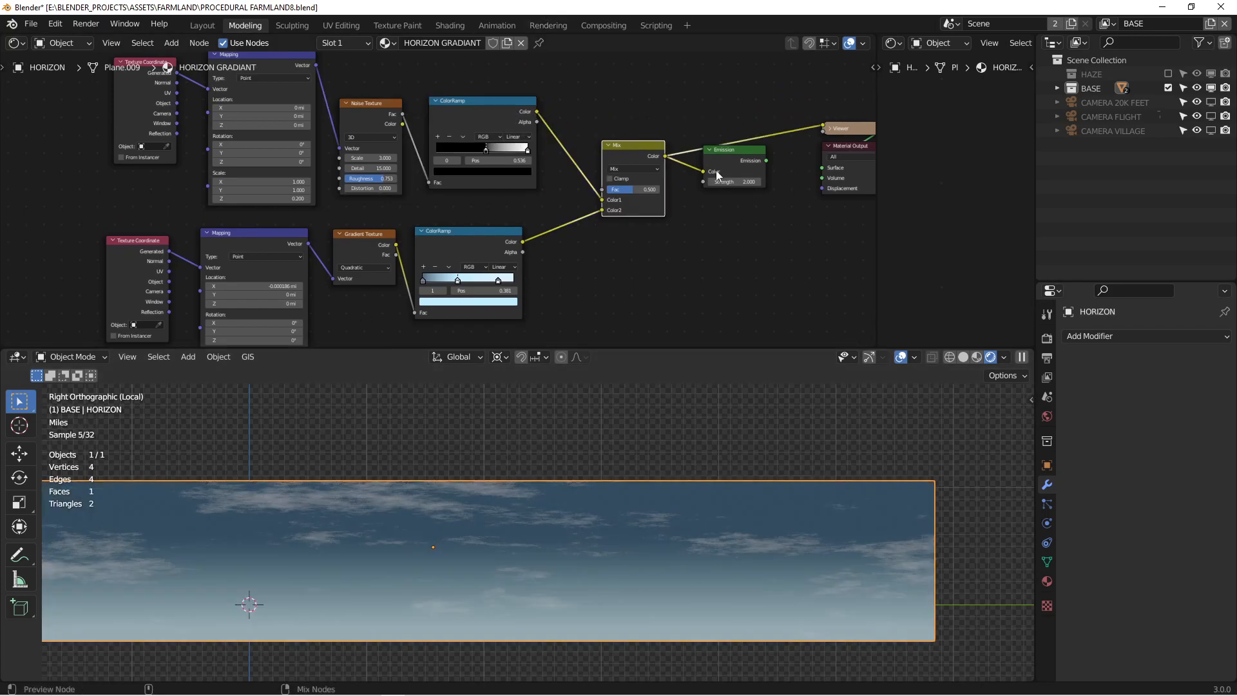
left_click(729, 153, "ctrl+shift")
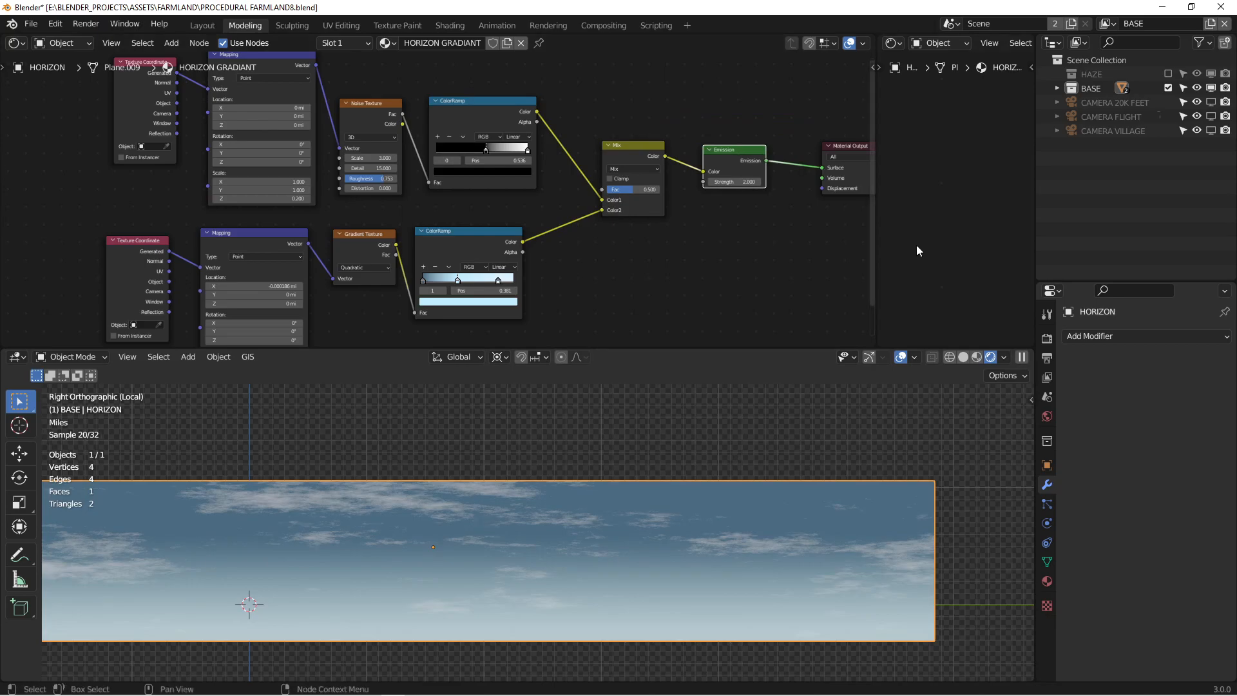
Return the viewport to solid shading and exit the HORIZON plane's local view, with a shorter node editor above
left_click_drag(618, 349, 616, 297)
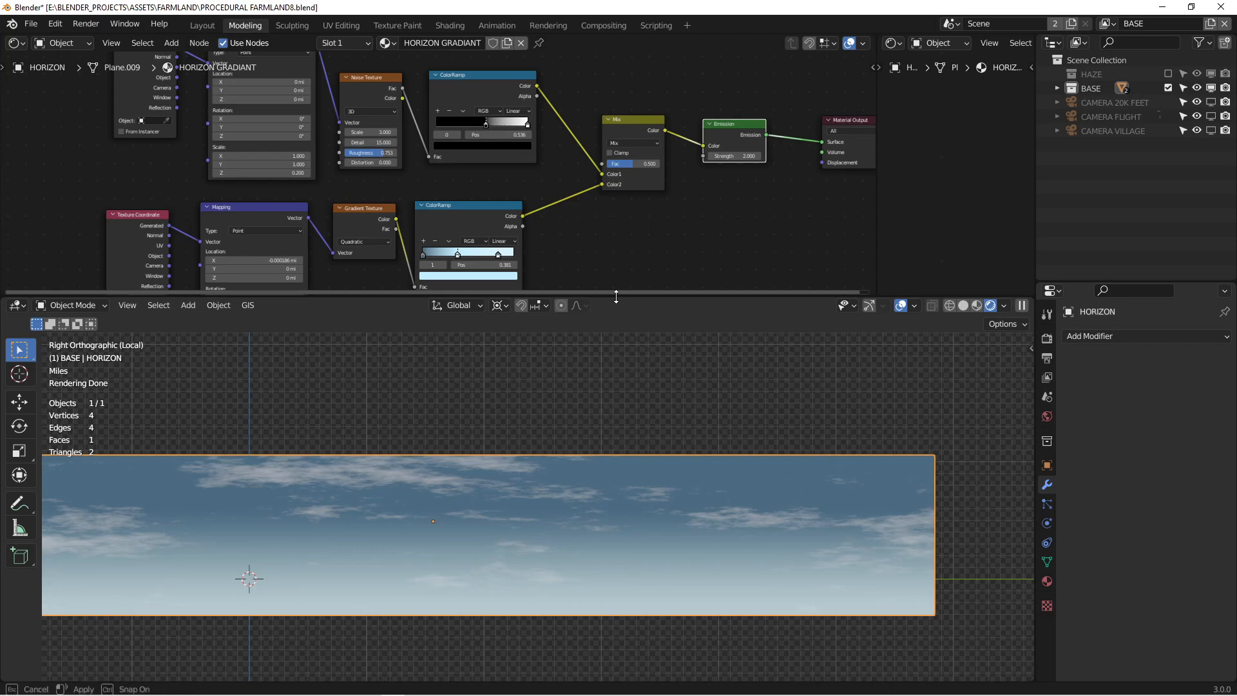
left_click_drag(616, 297, 616, 317)
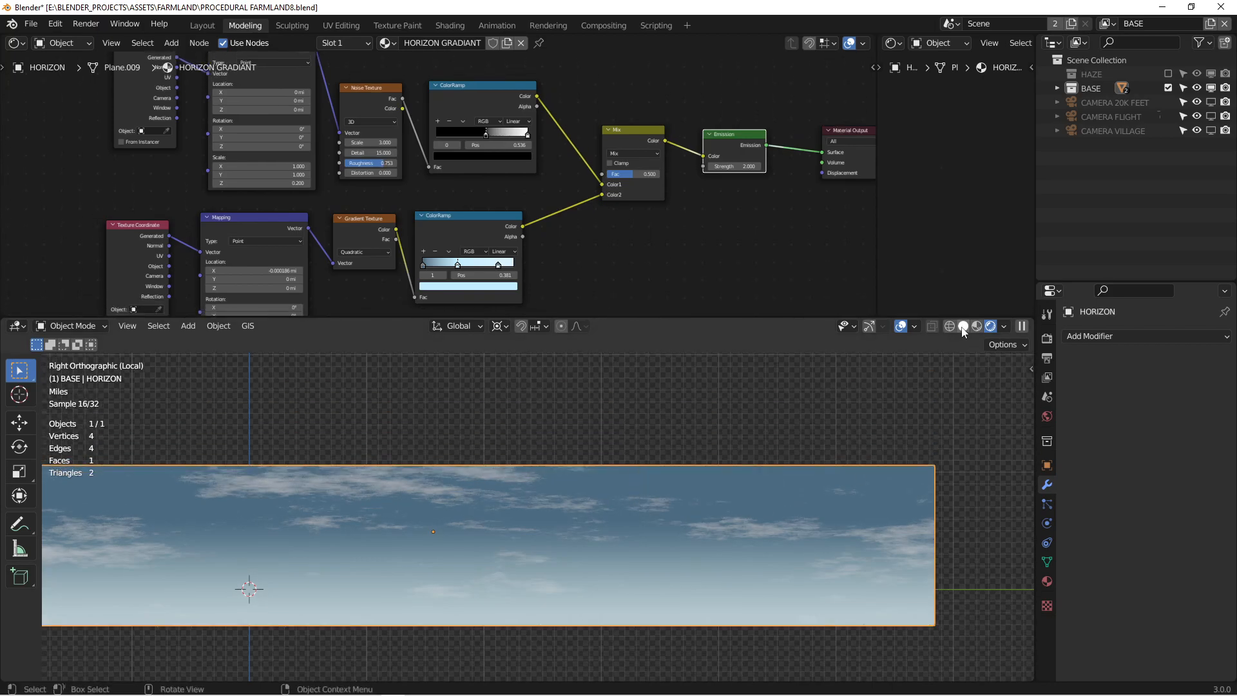
left_click(963, 329)
key("KP_Divide")
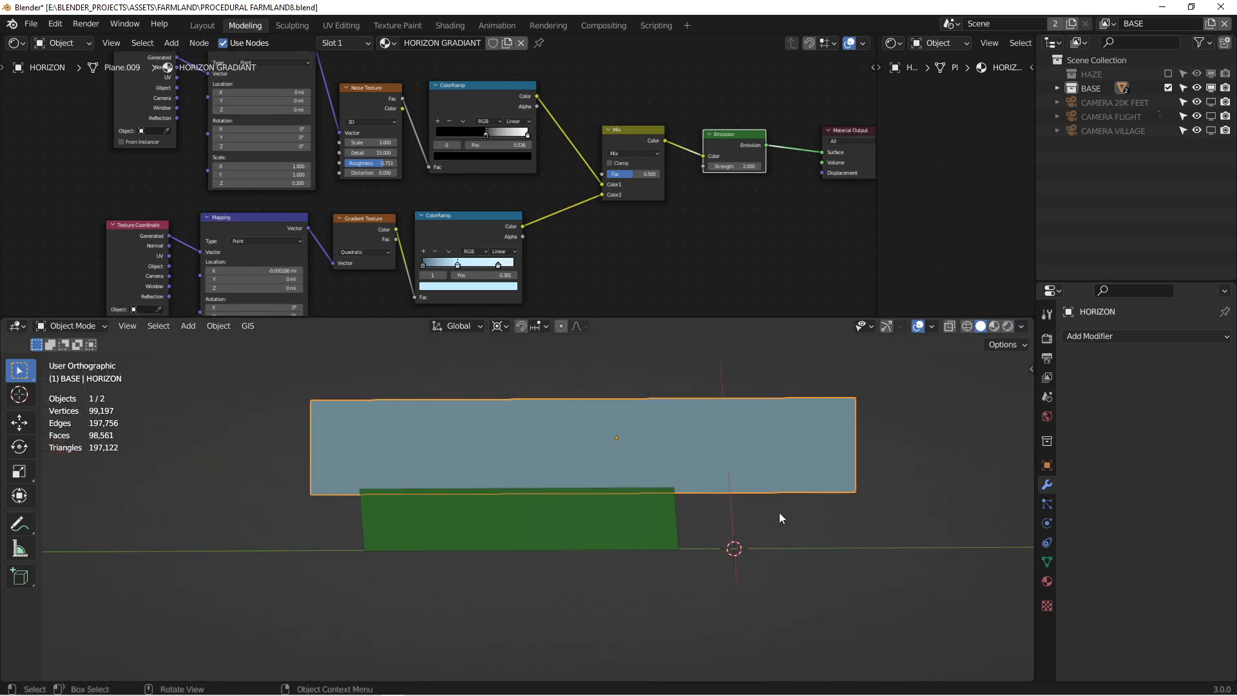
middle_click_drag(779, 512, 657, 486)
Isolate the GROUND PLANE in local view and view it from above in perspective, rotated so it lies as a horizontal rectangle
left_click(657, 548)
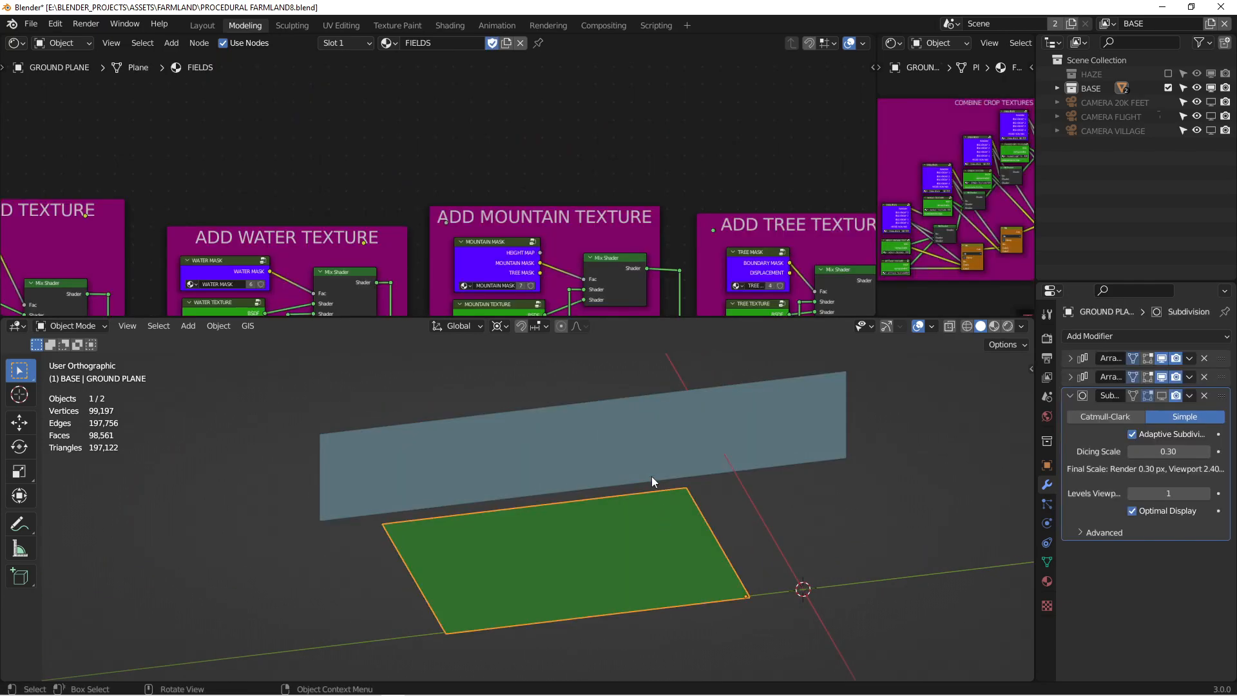
left_click(671, 455)
left_click(660, 539)
key("KP_Divide")
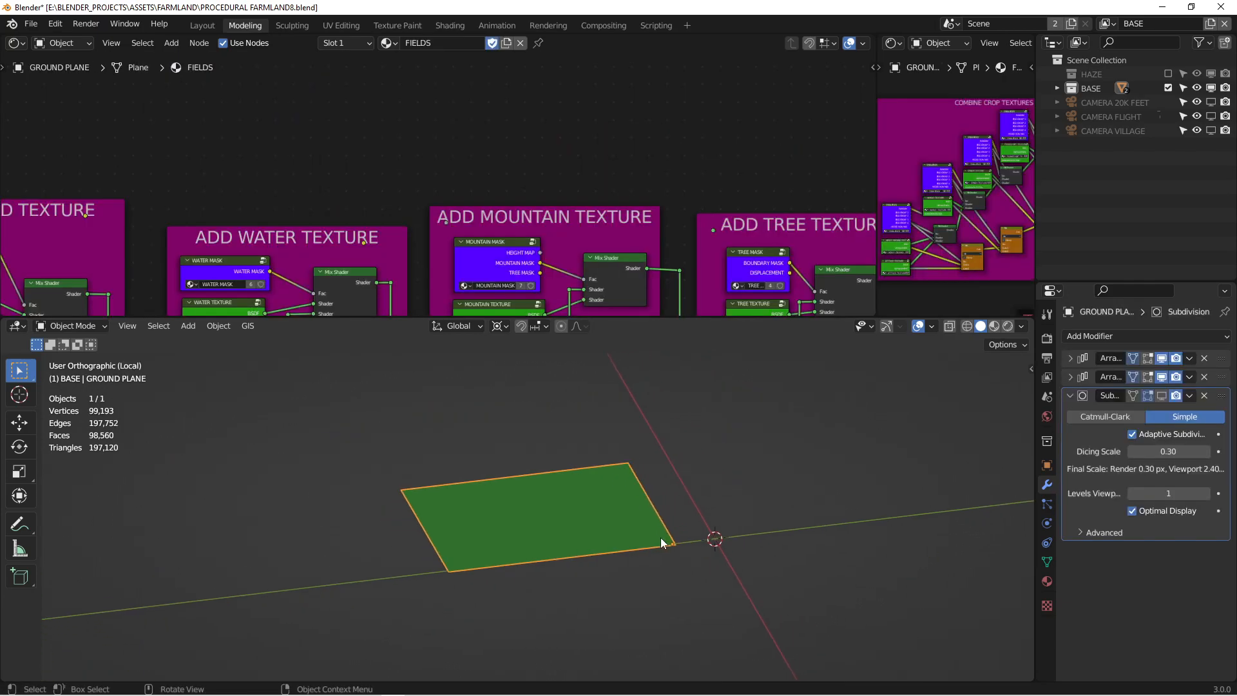
key("KP_7")
key("KP_5")
key("KP_4")
key("KP_4")
key("KP_4")
key("KP_7")
key("KP_4")
key("KP_4")
key("KP_4")
key("KP_4")
key("KP_4")
key("KP_4")
key("KP_4")
key("KP_6")
scroll(589, 505, "up", 4)
scroll(589, 506, "down", 2)
middle_click_drag(586, 516, 609, 515, "shift")
scroll(573, 234, "down", 7)
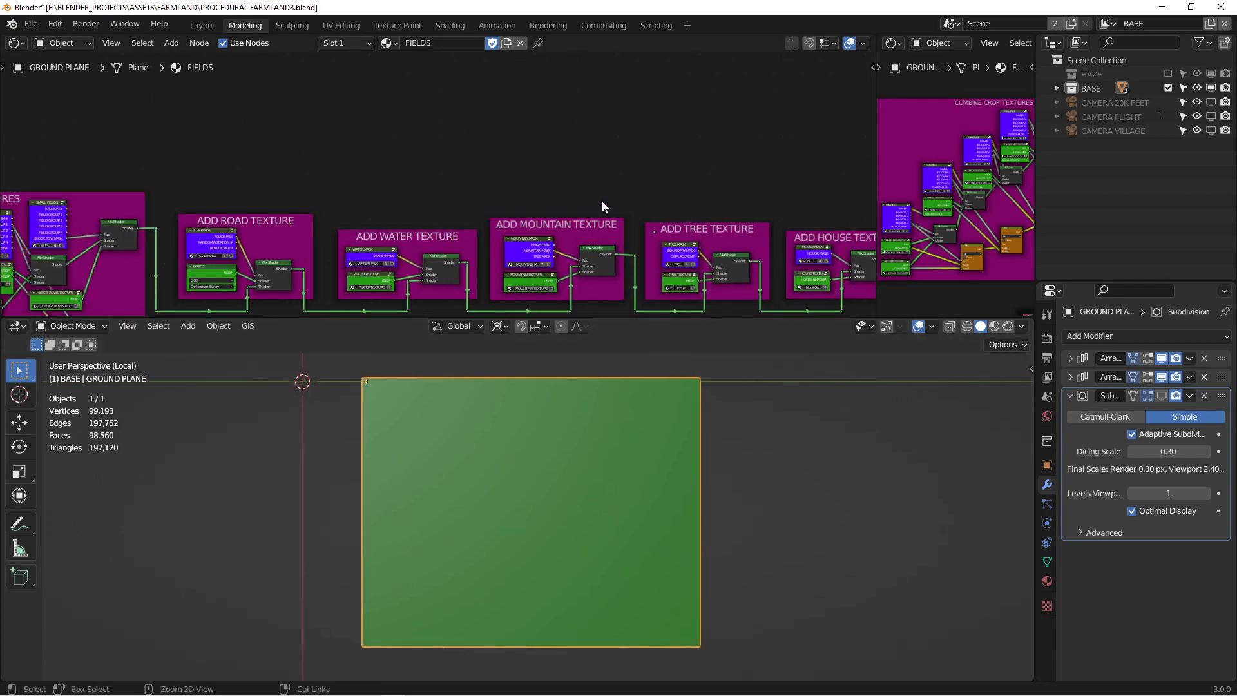
Maximize the shader node editor and frame the entire FIELDS node tree
key("ctrl+space")
scroll(658, 403, "down", 2)
scroll(740, 461, "down", 1)
scroll(740, 462, "down", 2)
middle_click_drag(817, 473, 733, 326)
scroll(733, 326, "up", 3)
middle_click_drag(325, 340, 492, 362)
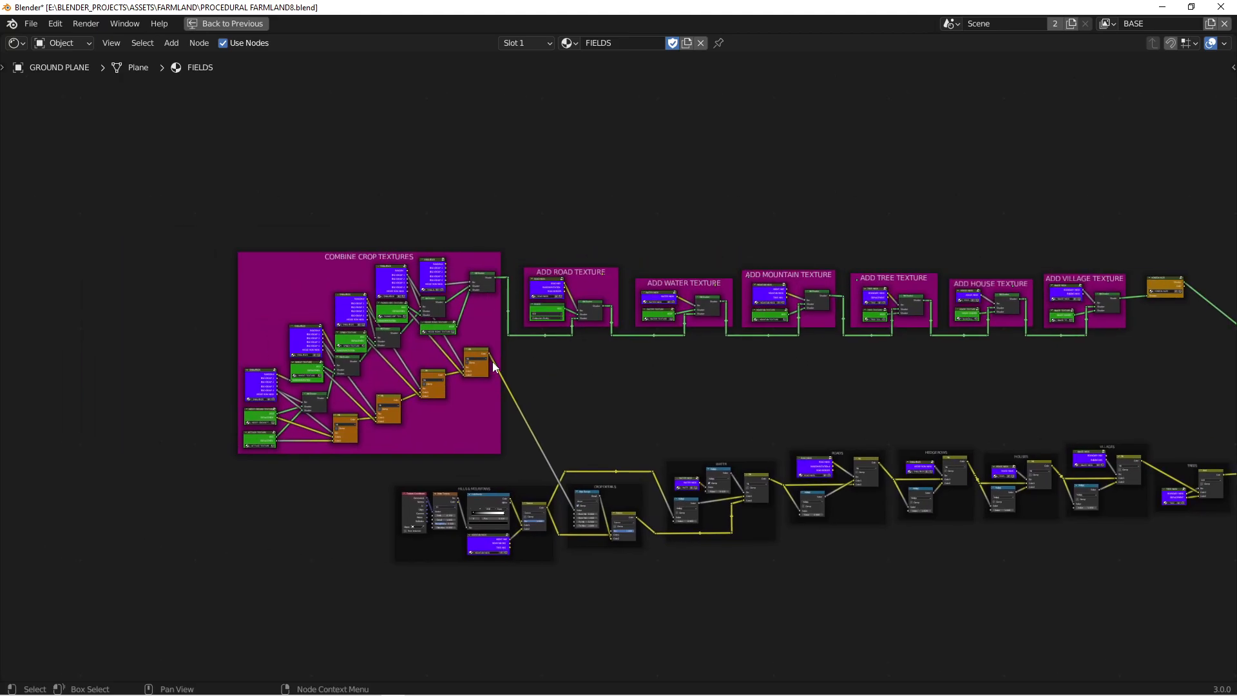
middle_click_drag(713, 415, 588, 401)
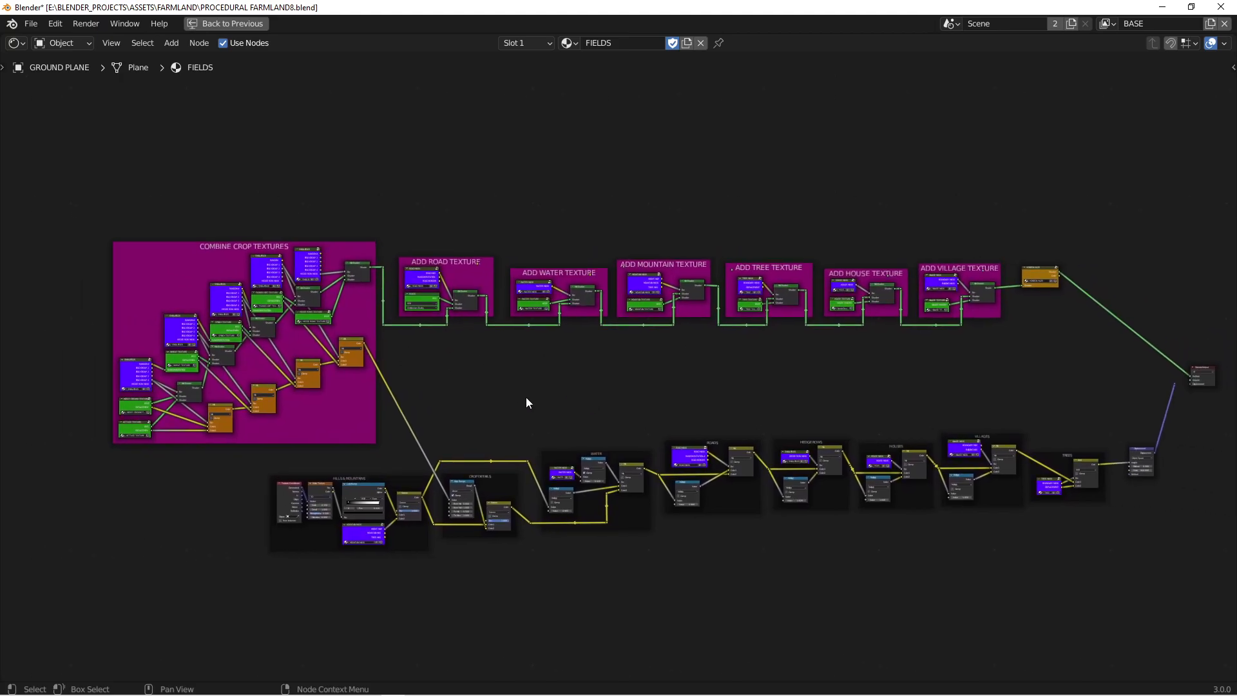
scroll(526, 403, "up", 1)
Select the SMALL FIELDS mask nodes one after another in the COMBINE CROP TEXTURES frame
left_click(154, 327)
left_click(201, 293)
left_click(250, 265)
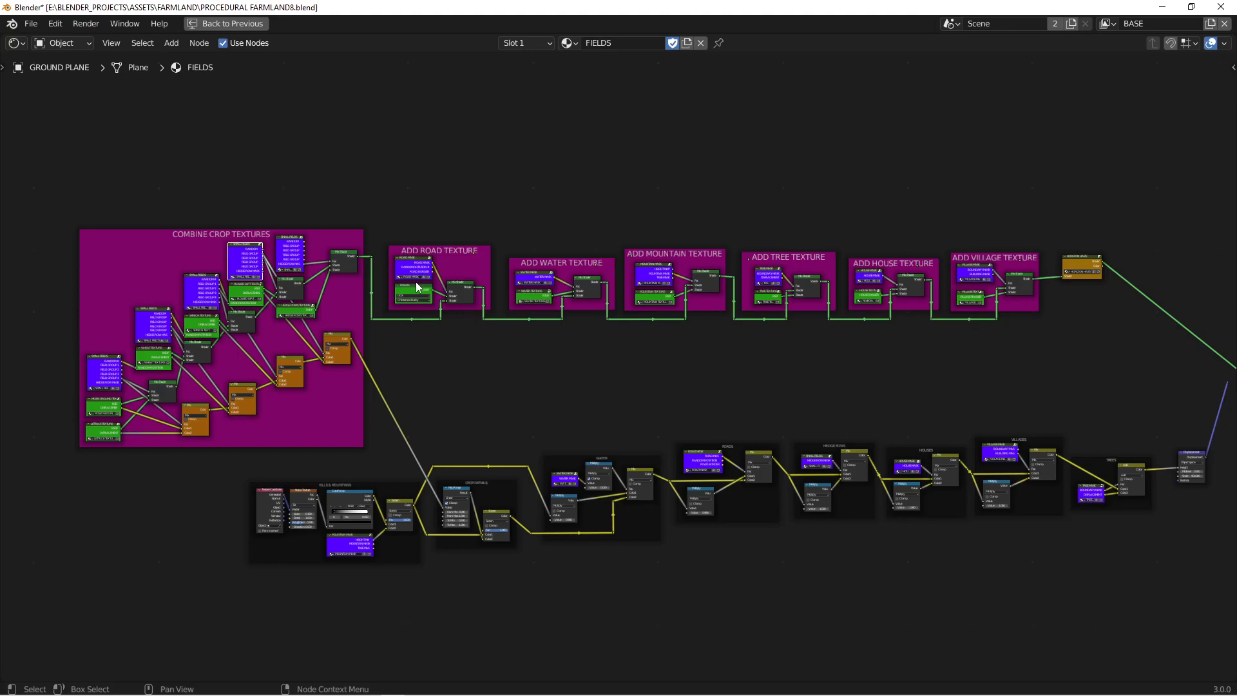
Examine the chain of frames adding the road, water, mountain, tree, house and village textures, up to the HORIZON HAZE node
middle_click_drag(416, 281, 802, 322)
scroll(516, 396, "up", 5)
scroll(516, 405, "up", 2)
middle_click_drag(491, 409, 318, 418)
middle_click_drag(971, 268, 489, 305)
middle_click_drag(1009, 294, 540, 299)
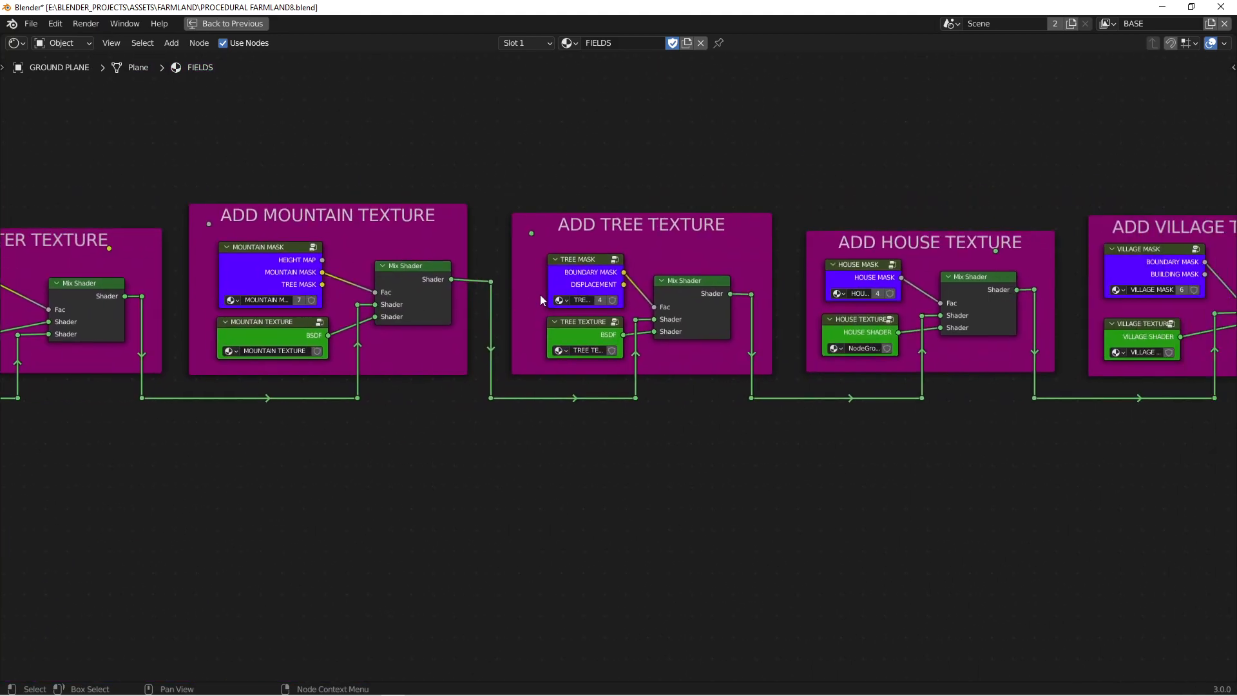
middle_click_drag(857, 324, 476, 330)
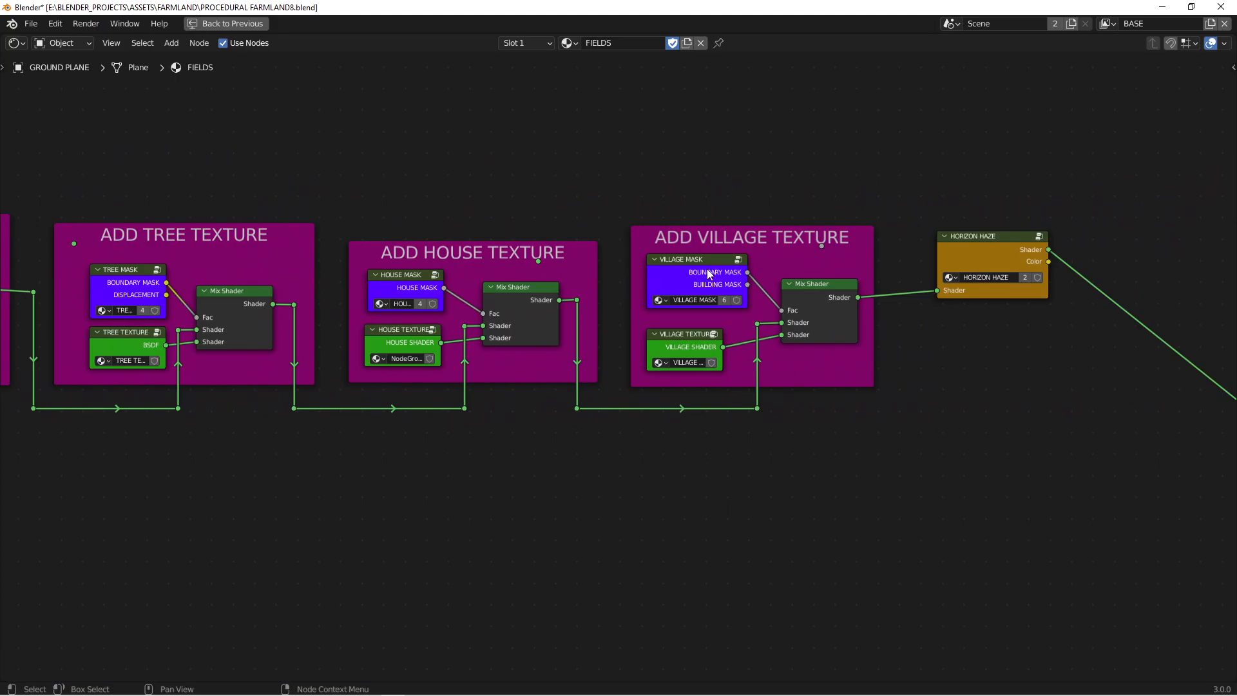
scroll(674, 415, "down", 5)
scroll(481, 560, "down", 4)
Examine the crop texture groups, field masks and Mix Shader nodes inside the COMBINE CROP TEXTURES frame
middle_click_drag(451, 518, 1151, 375)
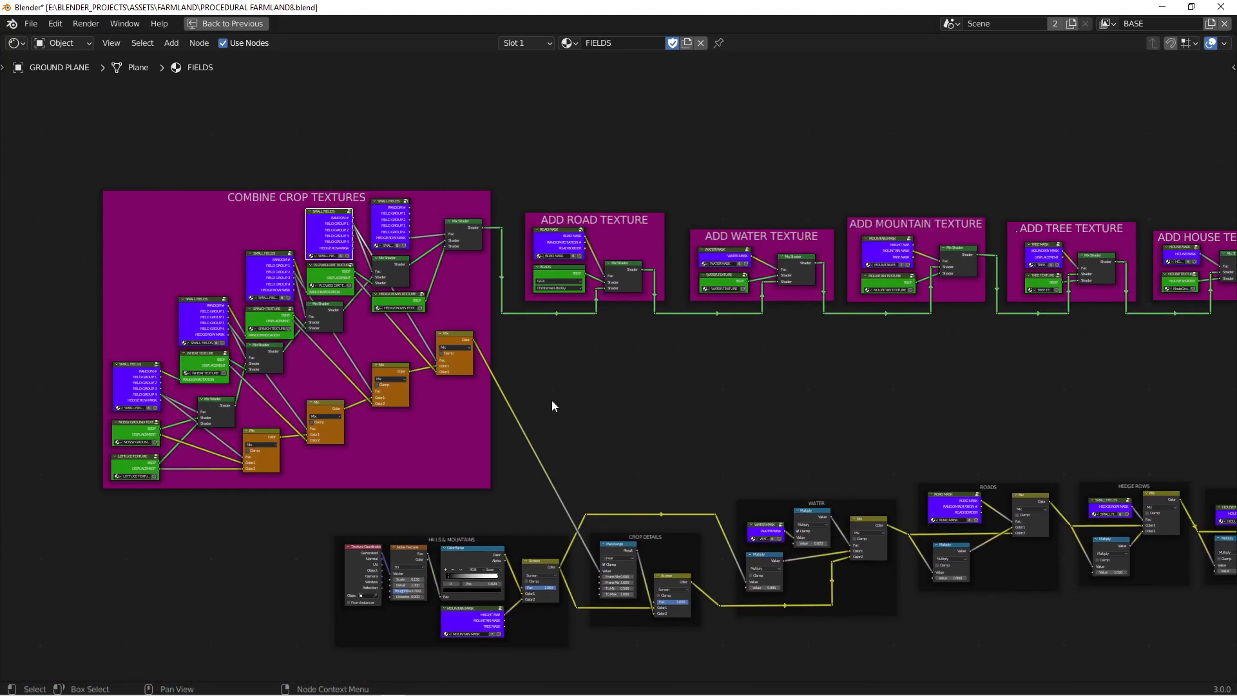
middle_click_drag(643, 393, 844, 369)
scroll(478, 401, "up", 4)
scroll(419, 386, "up", 2)
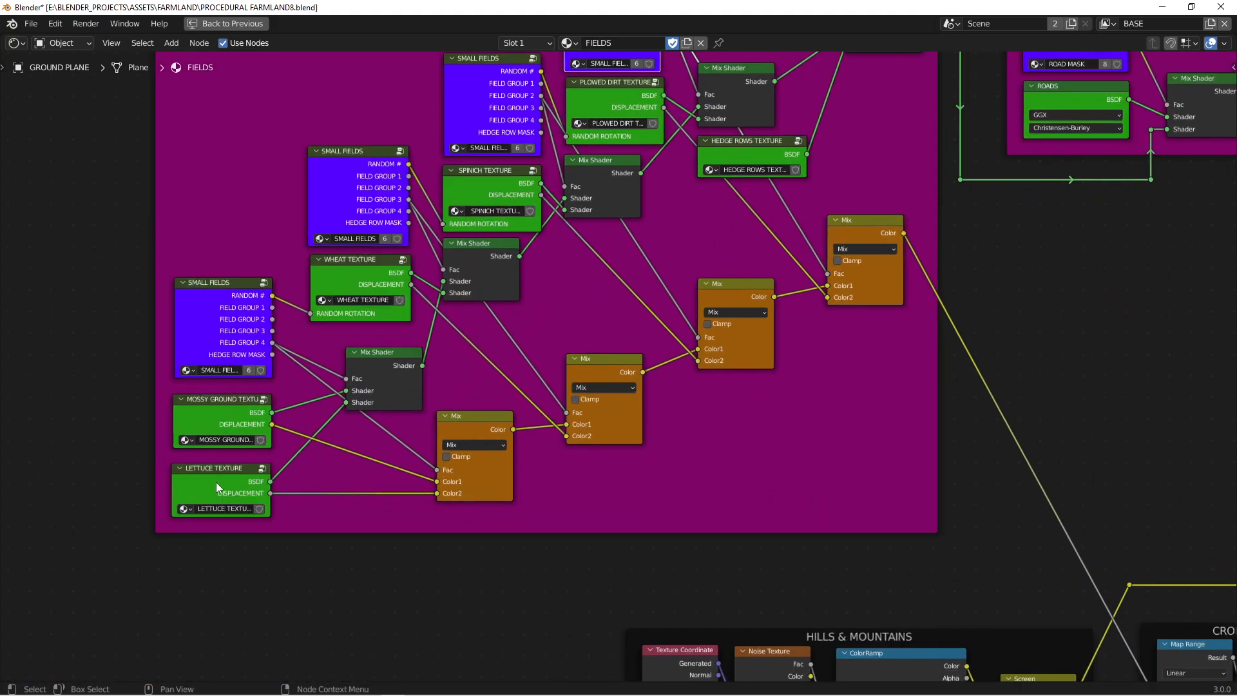
middle_click_drag(510, 192, 458, 279)
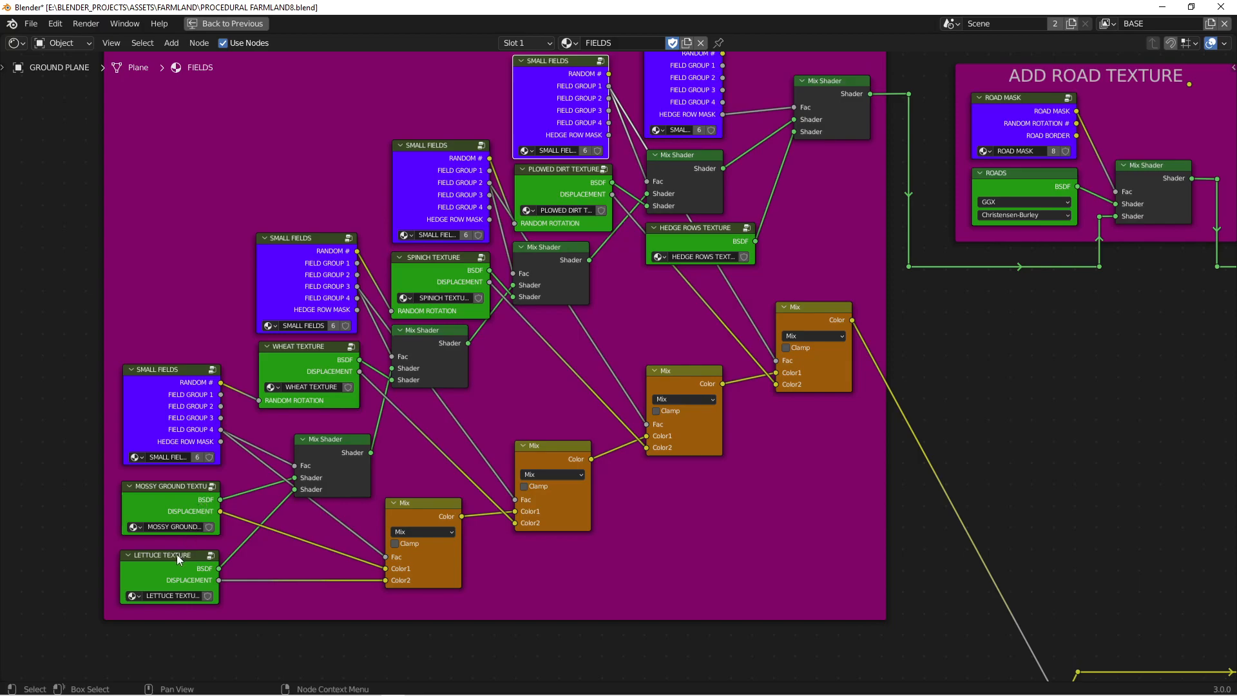
middle_click_drag(447, 365, 385, 319)
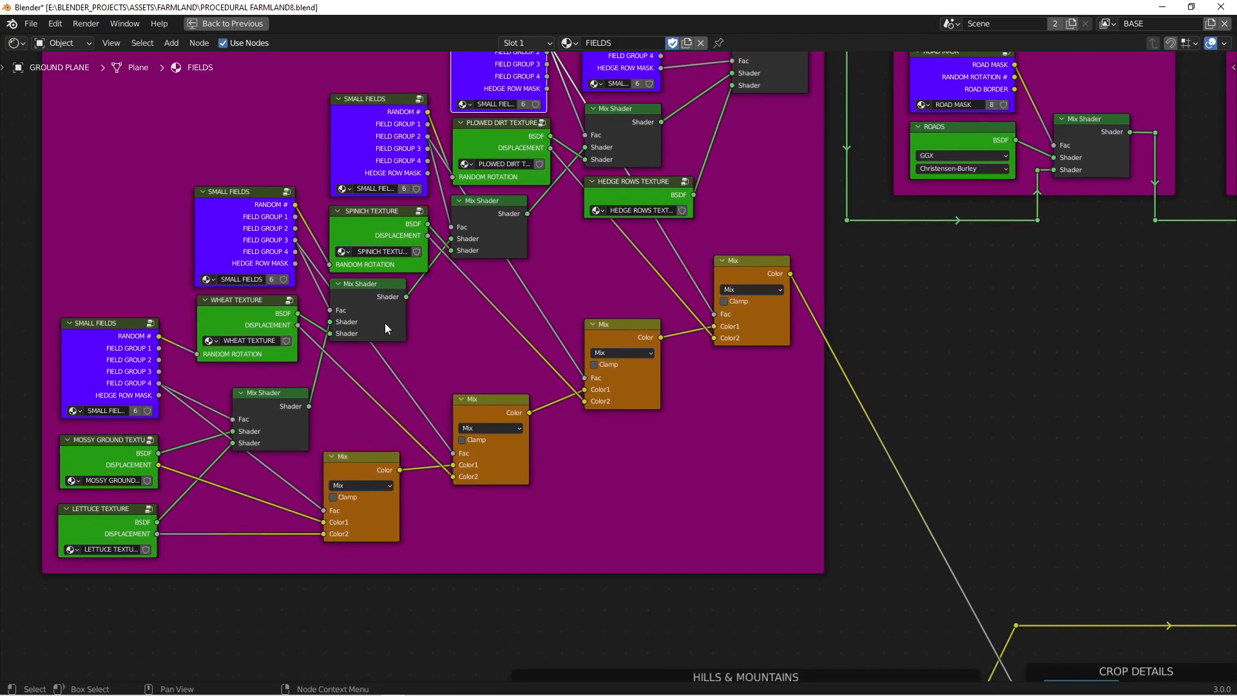
Select the four orange Mix nodes that combine the crop displacements, following the chain from the lettuce texture to the final output
left_click(372, 469)
left_click(476, 414)
left_click(618, 342)
left_click(745, 277)
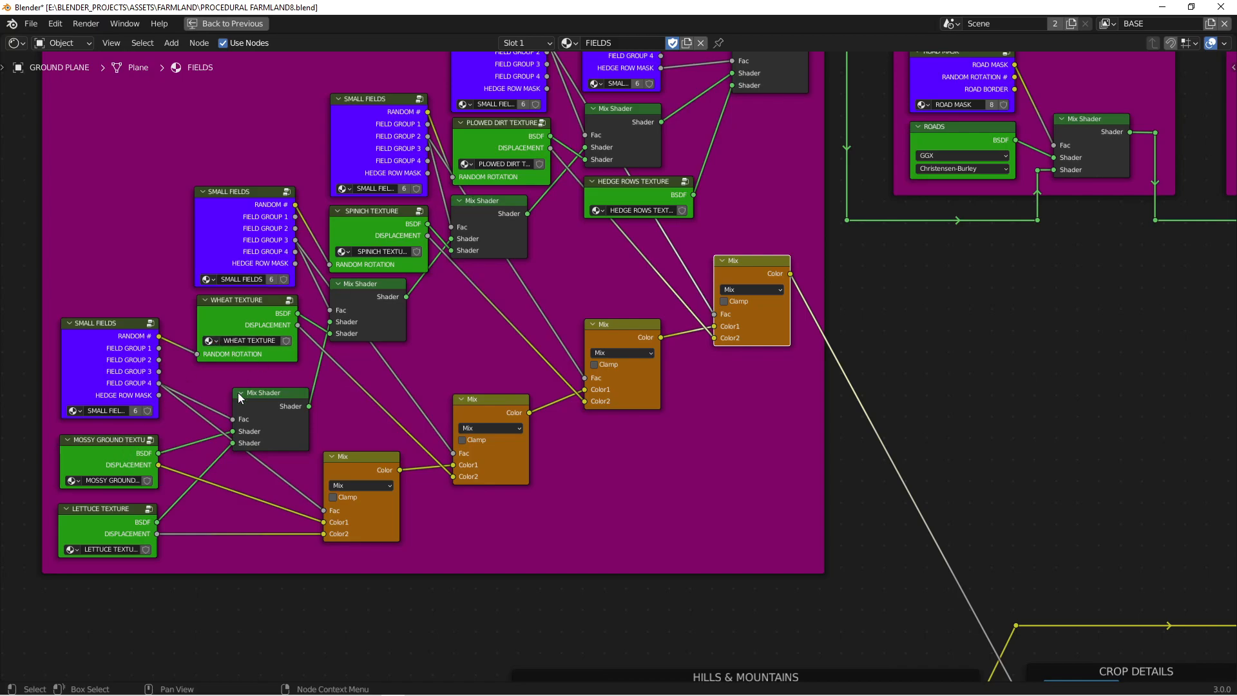
Select the chain of displacement frames beneath the texture frames, running from HILLS & MOUNTAINS through to TREES
scroll(392, 404, "down", 3)
middle_click_drag(777, 394, 570, 294)
scroll(570, 295, "down", 4)
middle_click_drag(878, 297, 478, 275)
scroll(478, 274, "down", 4)
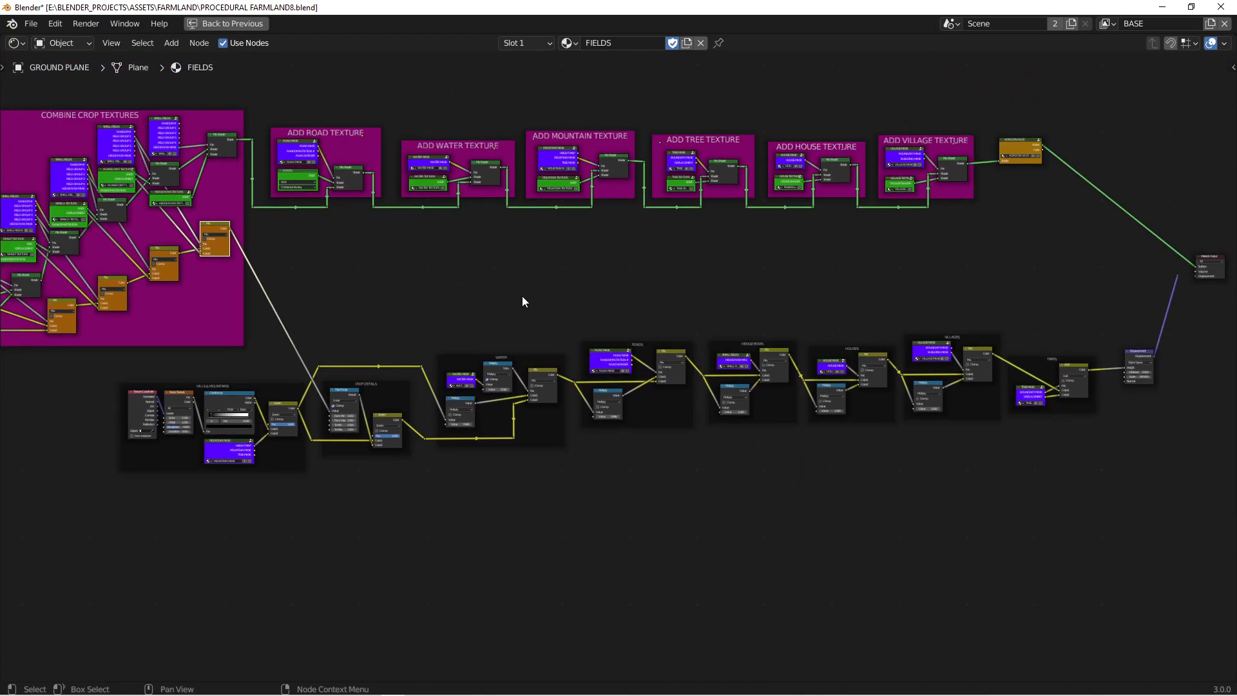
left_click_drag(114, 367, 1045, 482)
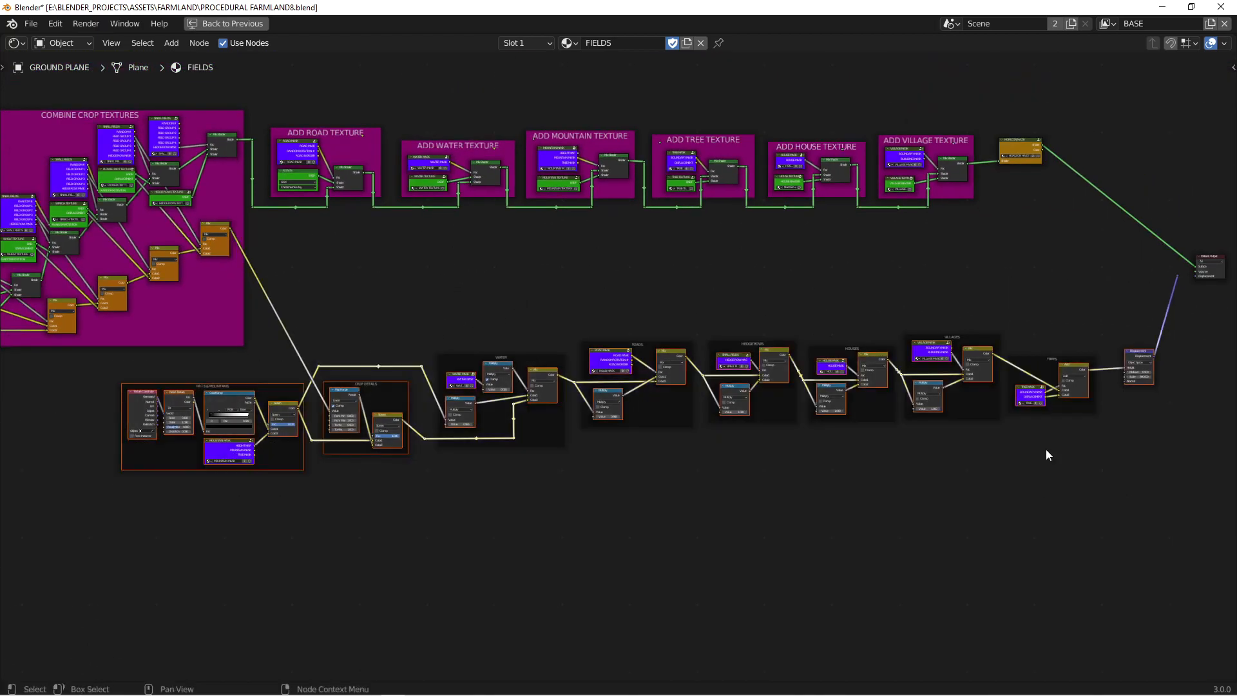
key("KP_Decimal")
scroll(614, 417, "up", 3)
middle_click_drag(235, 440, 589, 439)
scroll(532, 449, "up", 4)
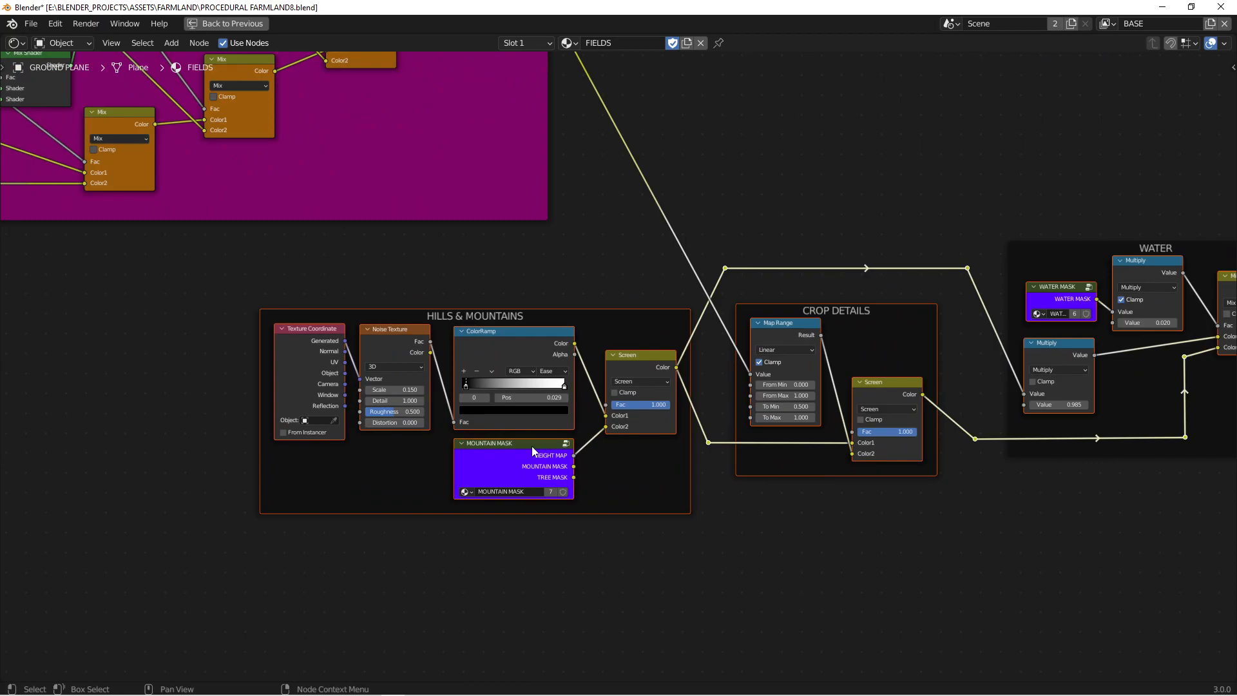
Connect the reroute after the Displacement node to the Displacement input of the Material Output
scroll(886, 449, "down", 8)
middle_click_drag(1154, 416, 113, 471)
scroll(551, 385, "up", 5)
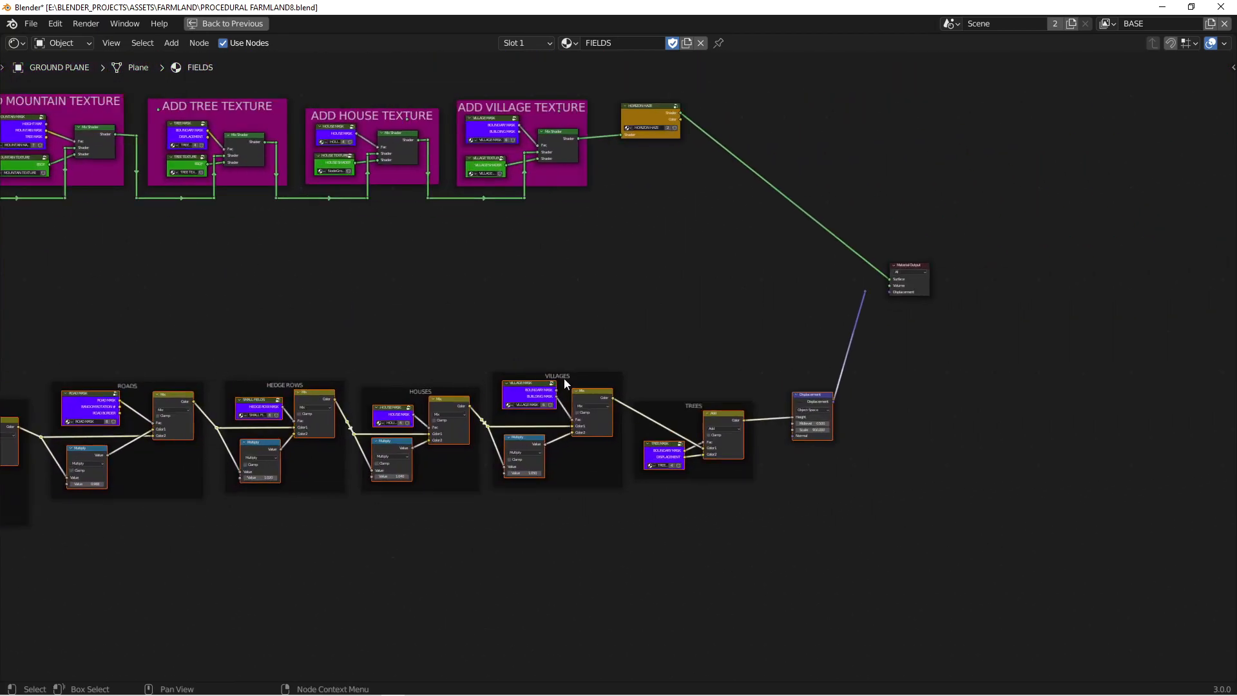
left_click_drag(968, 262, 992, 268)
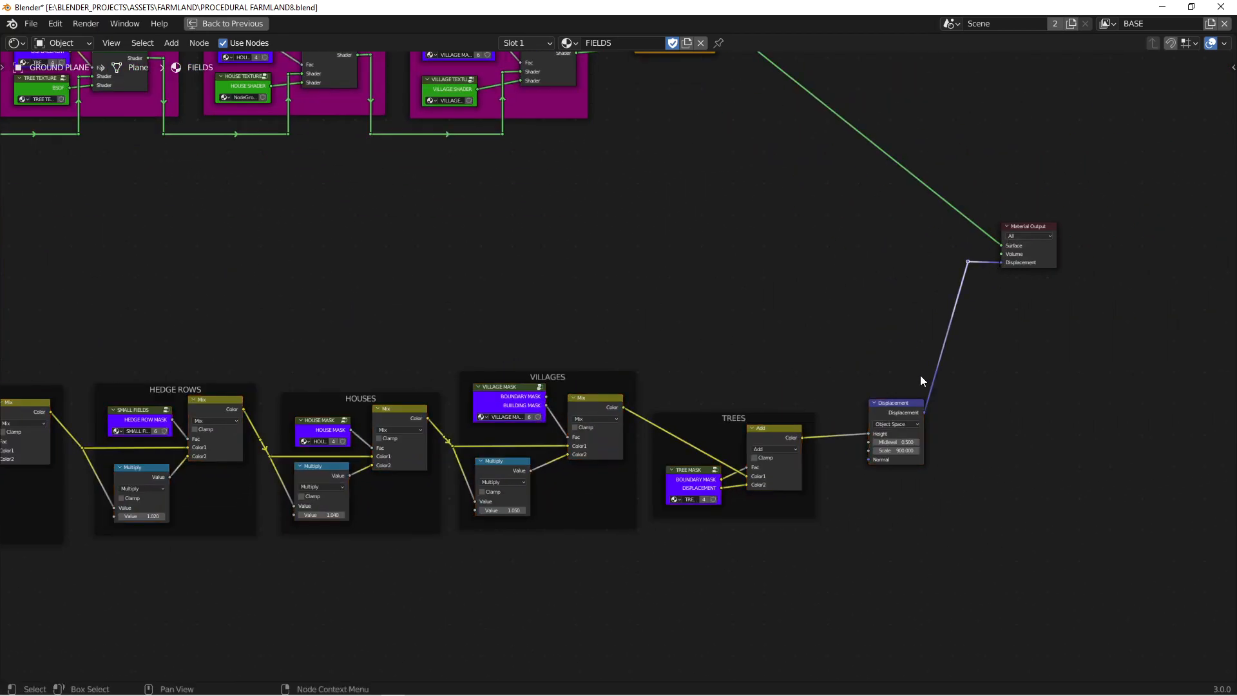
Select the MOUNTAIN MASK node in the HILLS & MOUNTAINS frame at the start of the displacement chain
scroll(701, 419, "down", 8)
middle_click_drag(280, 406, 875, 335)
scroll(417, 418, "up", 7)
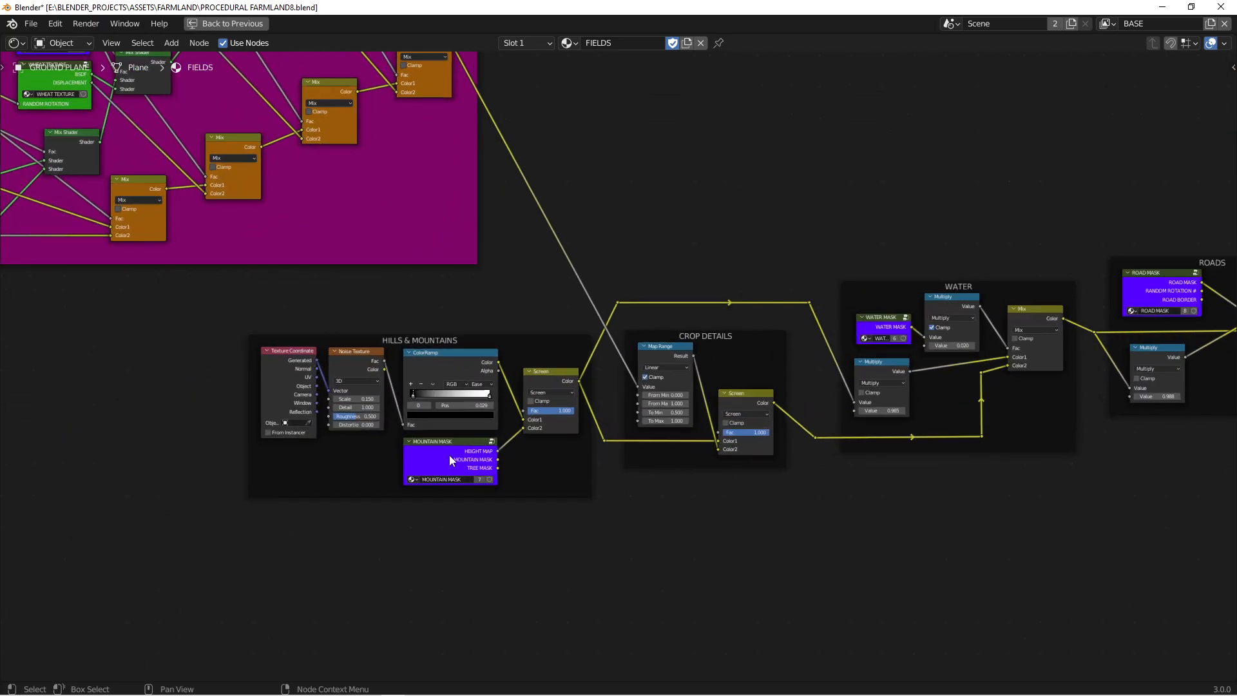
scroll(450, 455, "up", 3)
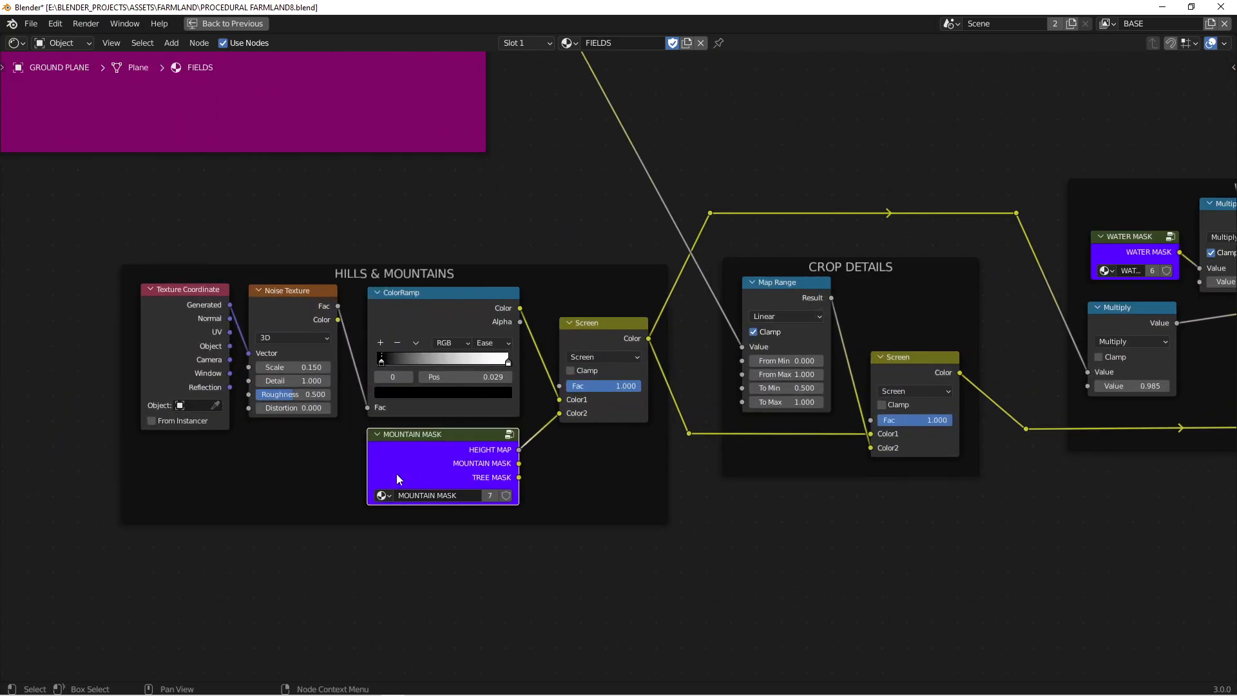
middle_click_drag(790, 352, 760, 334)
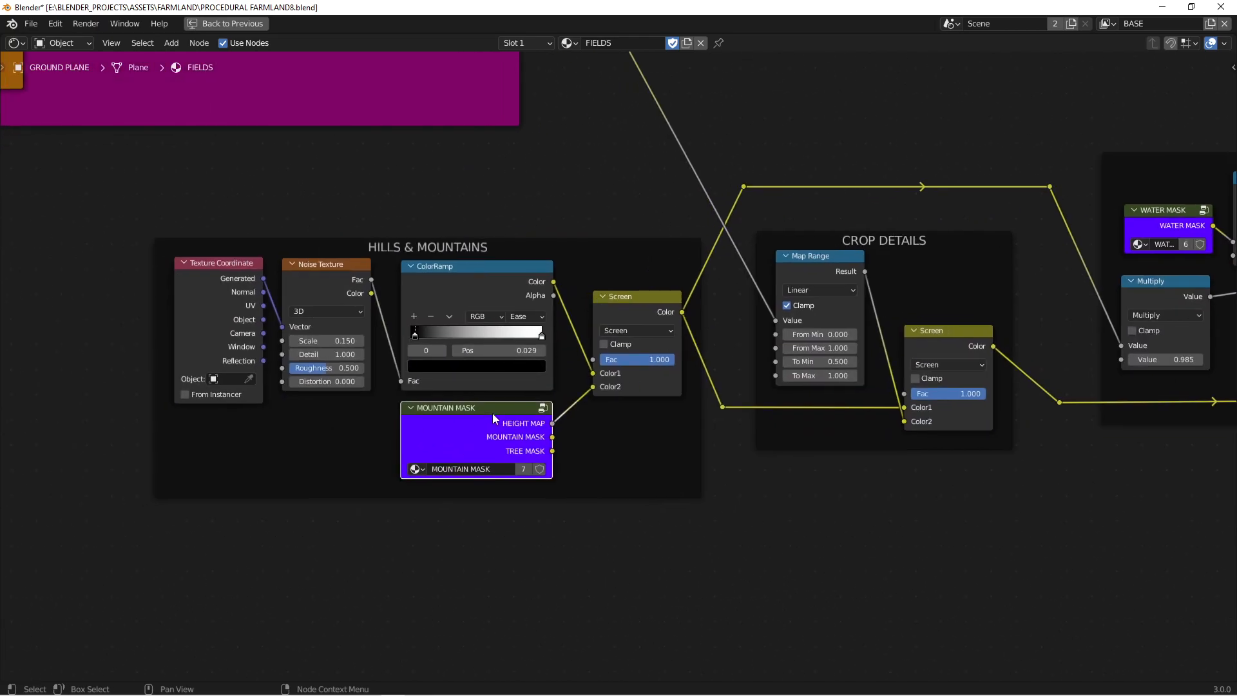
Follow the displacement chain through the WATER, ROADS, HEDGE ROWS, HOUSES and VILLAGES frames, and select the TREE MASK node in the TREES frame
middle_click_drag(1031, 392, 191, 433)
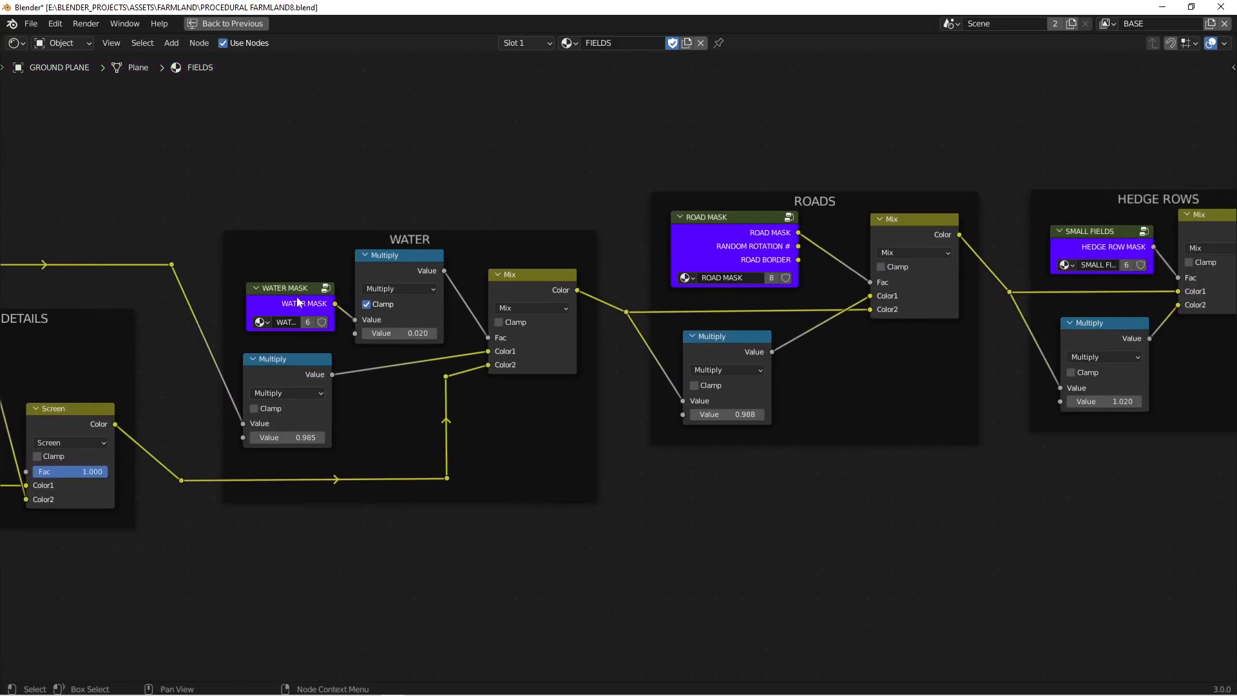
middle_click_drag(390, 304, 376, 307)
middle_click_drag(910, 303, 386, 308)
middle_click_drag(719, 300, 442, 321)
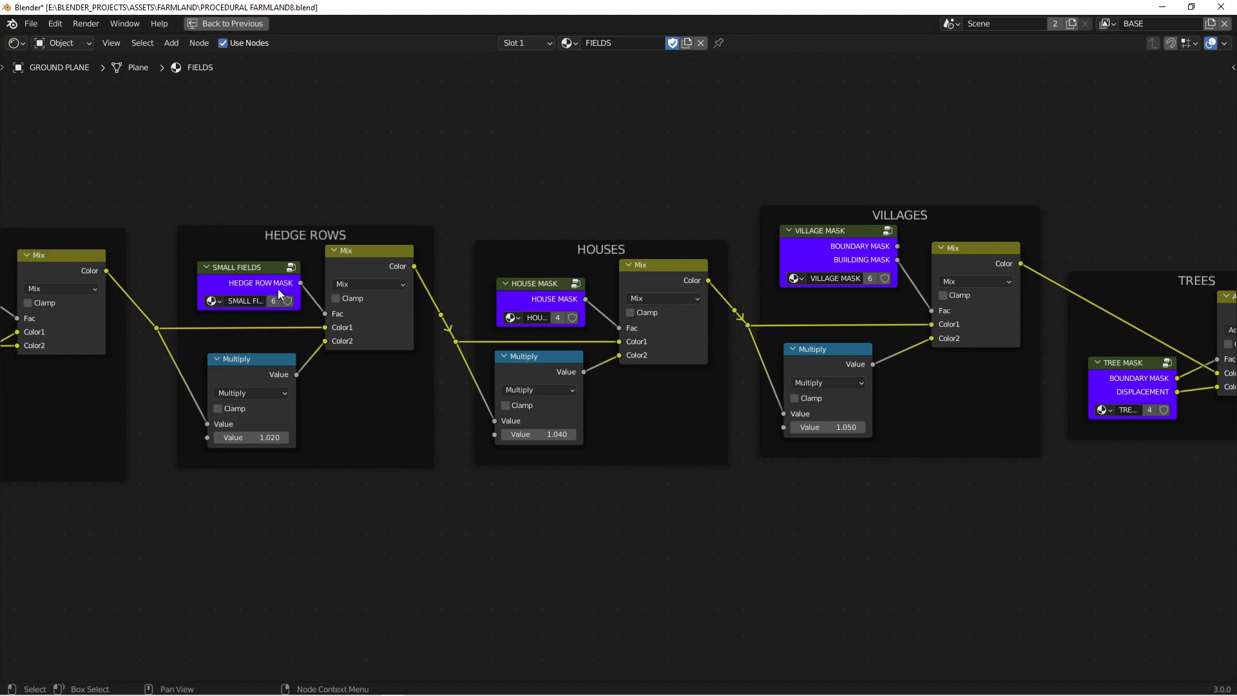
middle_click_drag(876, 272, 526, 289)
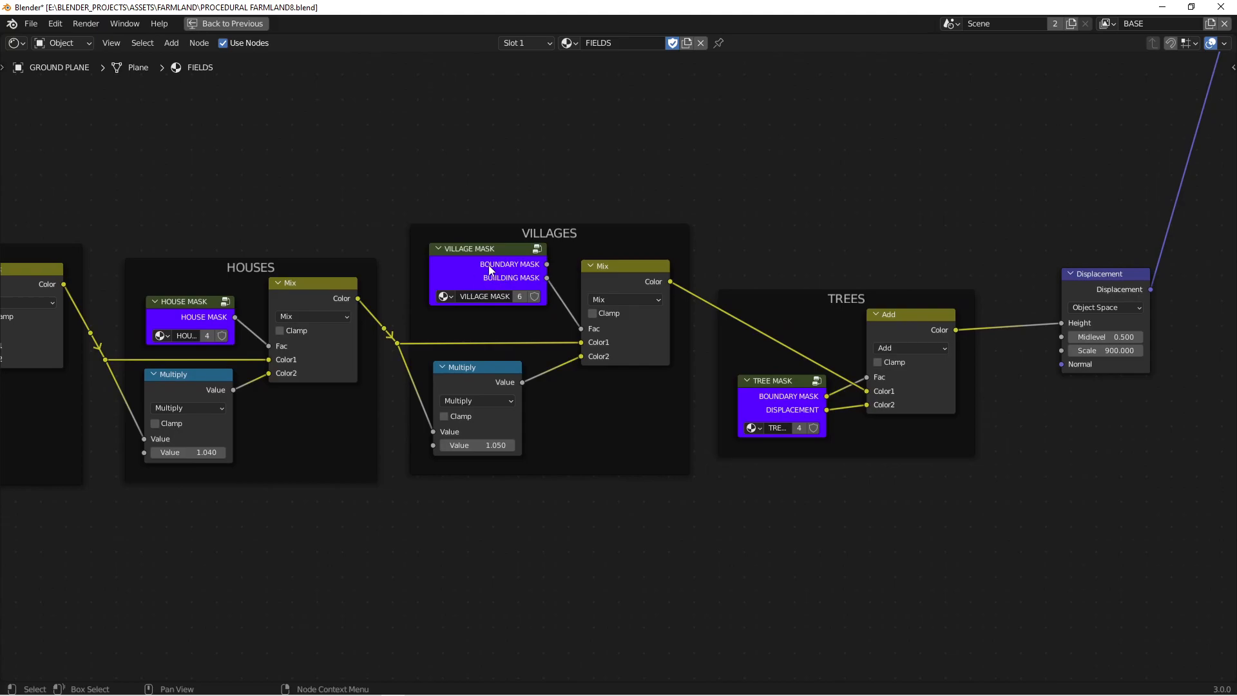
scroll(489, 270, "down", 1)
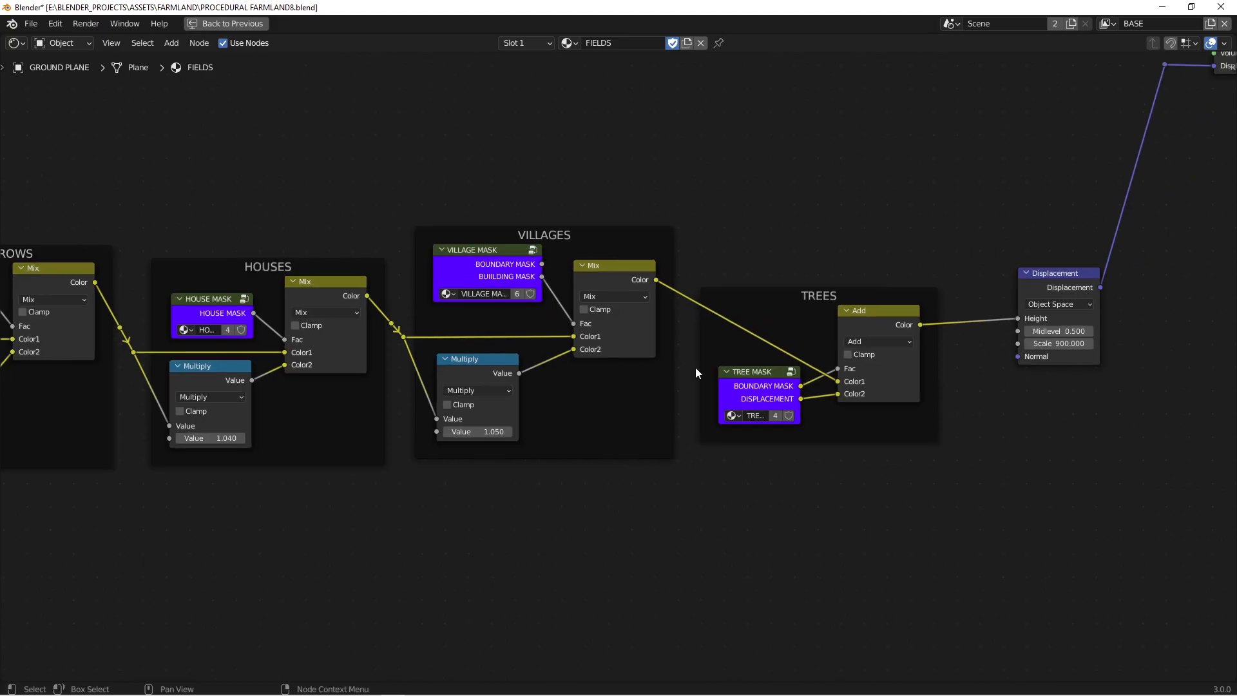
left_click(737, 372)
scroll(791, 401, "down", 2)
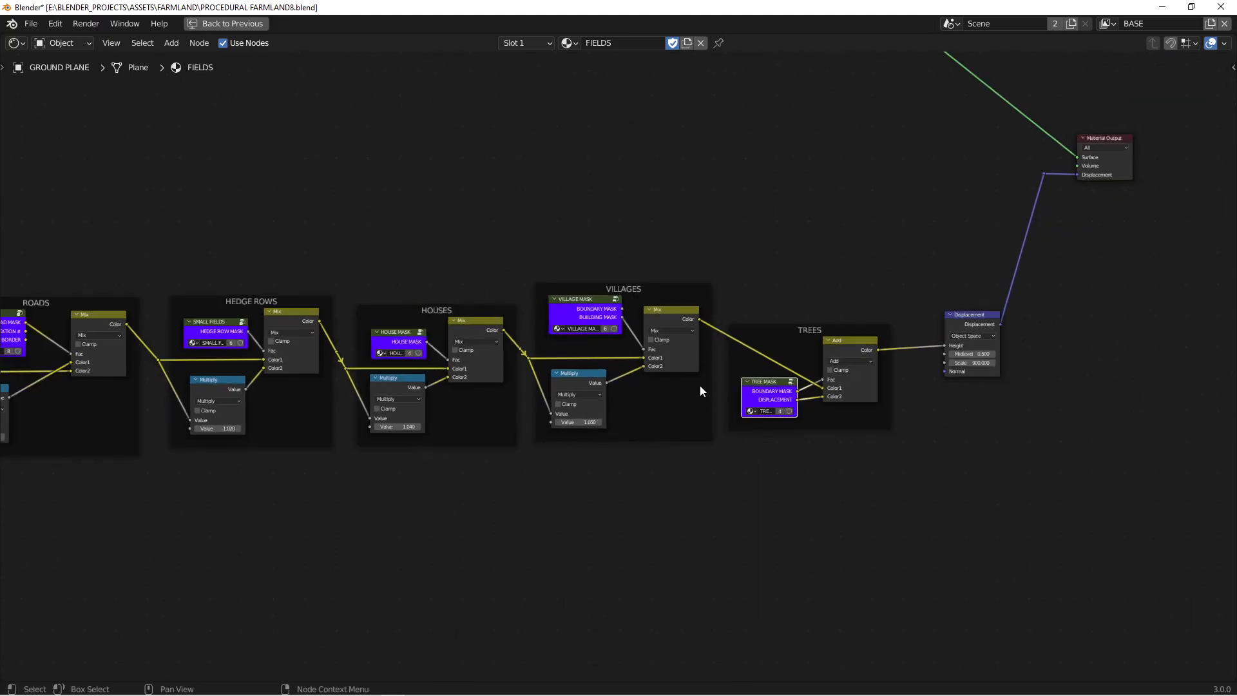
scroll(464, 295, "down", 3)
scroll(547, 313, "up", 1)
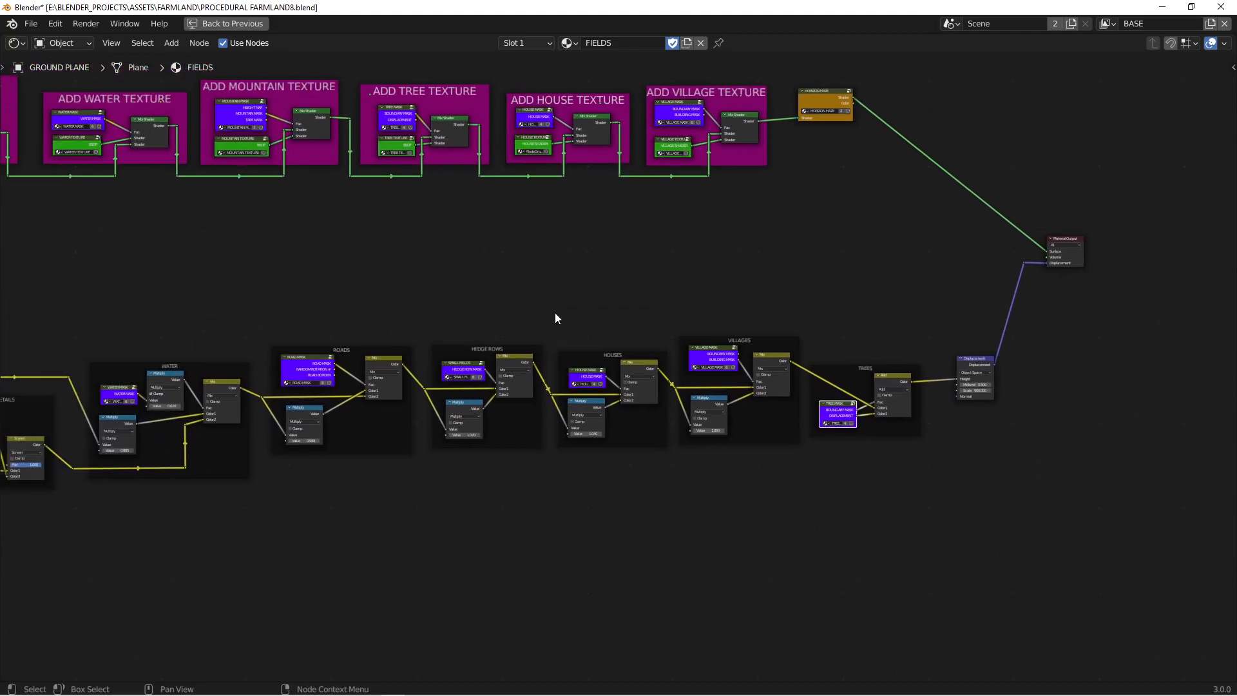
Restore the split workspace from the maximized node editor and select the ROAD MASK node in the ADD ROAD TEXTURE frame
key("ctrl+space")
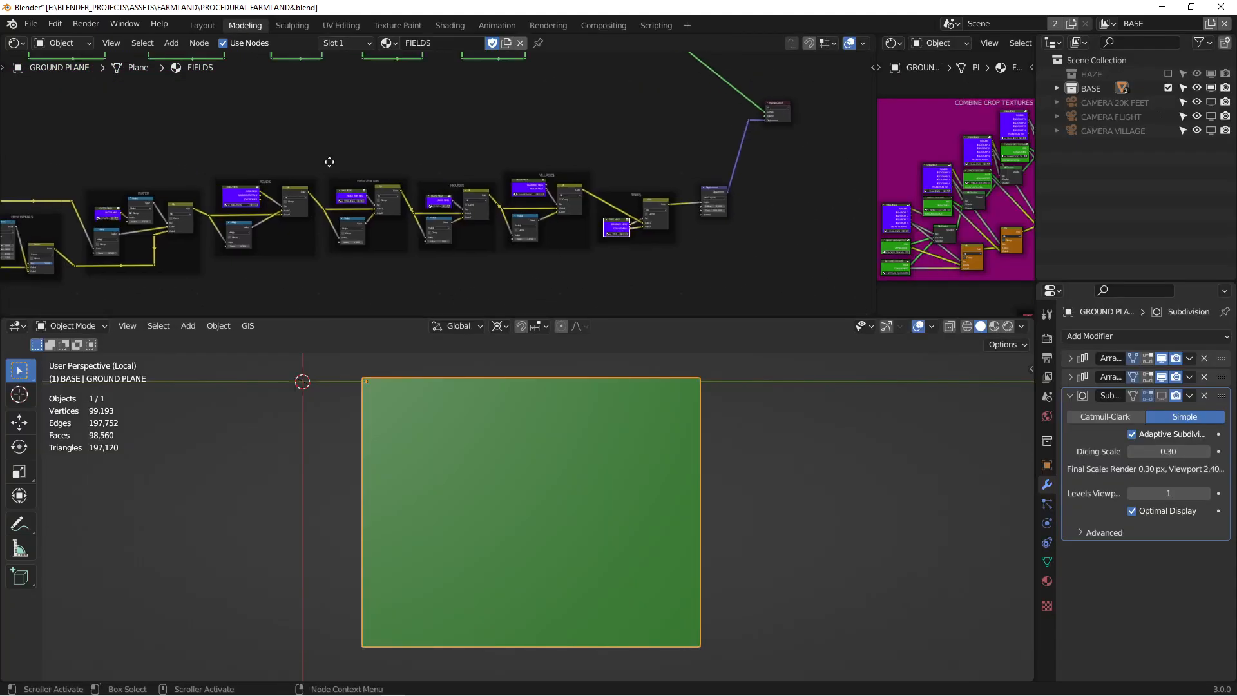
scroll(469, 188, "up", 3)
middle_click_drag(204, 157, 353, 184)
scroll(354, 183, "up", 3)
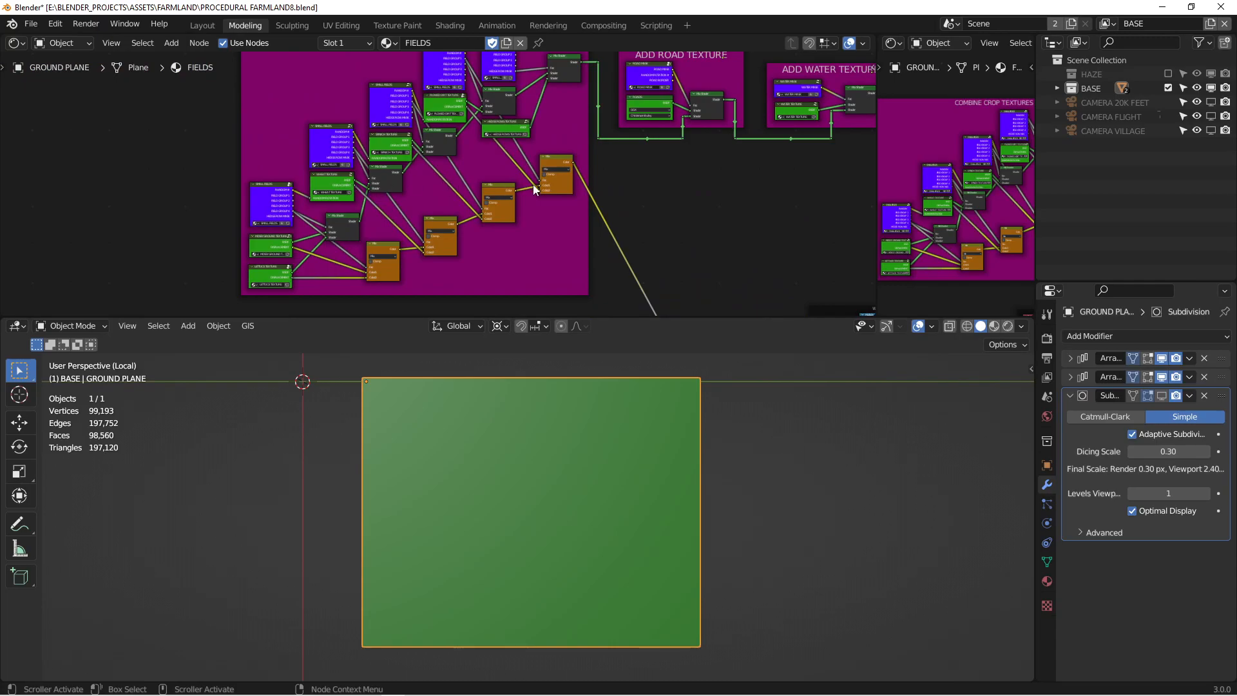
scroll(475, 181, "up", 5)
scroll(593, 182, "down", 7)
middle_click_drag(593, 181, 148, 283)
middle_click_drag(799, 145, 702, 187)
scroll(409, 179, "up", 3)
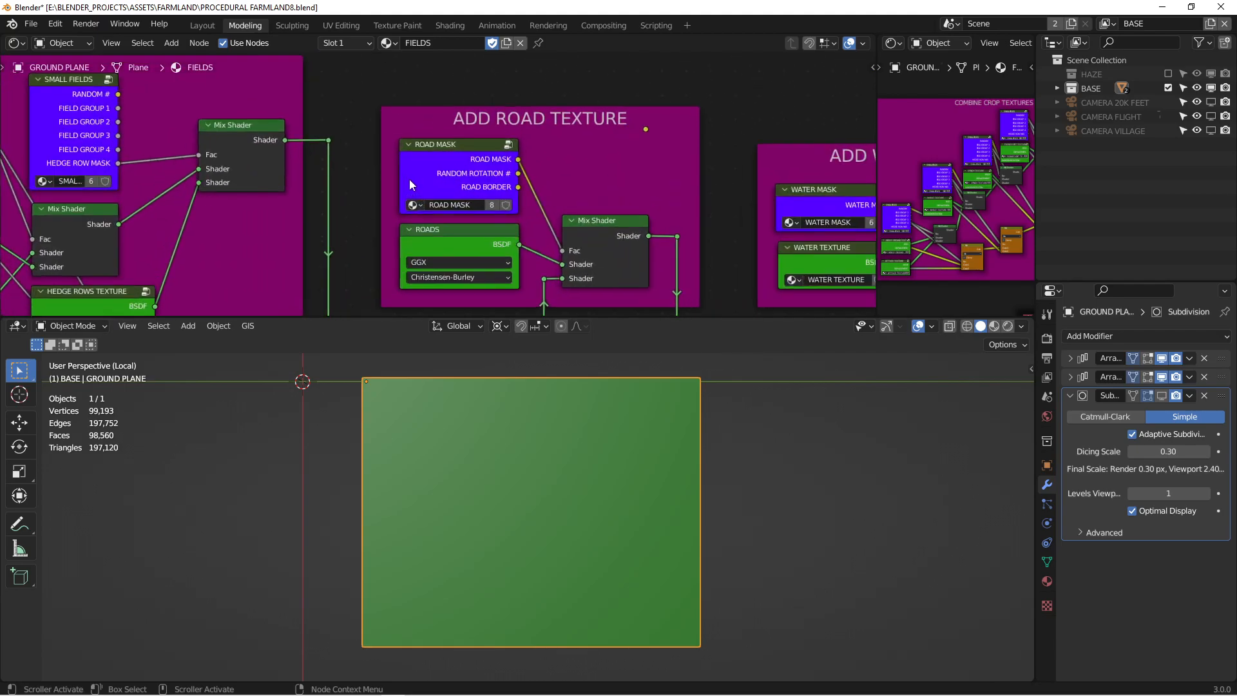
scroll(408, 179, "up", 1)
scroll(546, 156, "down", 3)
scroll(484, 143, "up", 4)
left_click(484, 143)
scroll(898, 179, "up", 5)
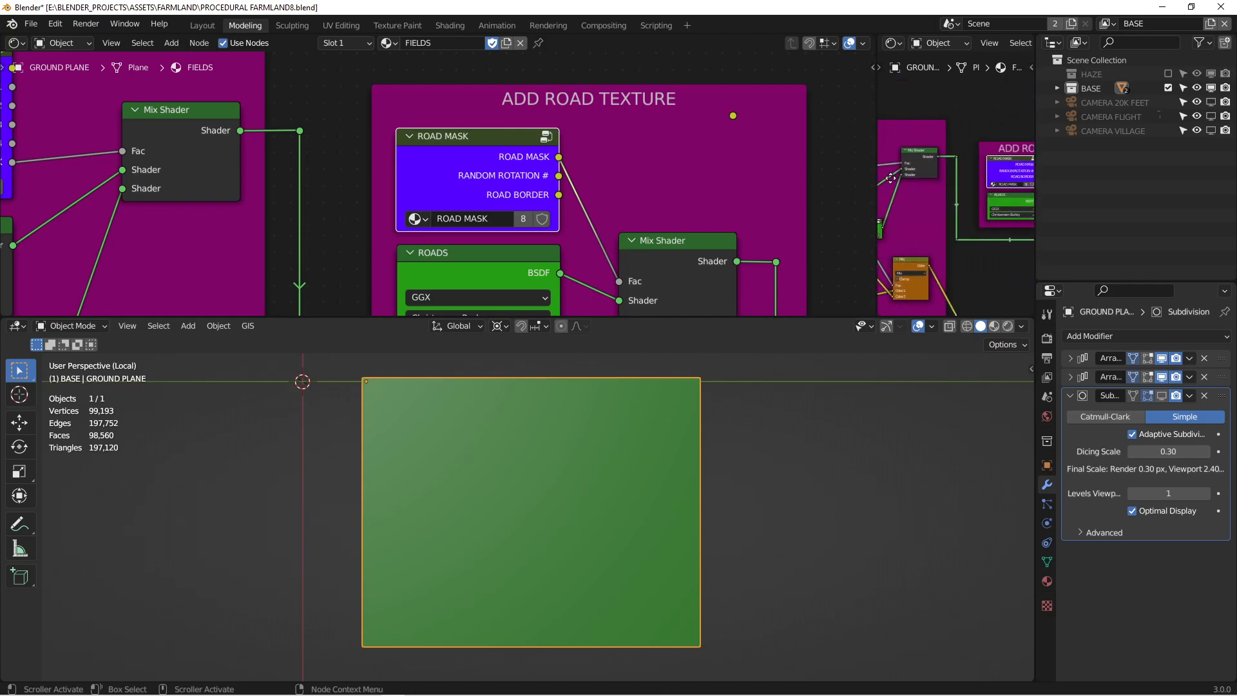
Preview the node's ROAD MASK output on the ground plane by linking it to the material output and using rendered viewport shading
middle_click_drag(899, 179, 838, 176)
scroll(1016, 161, "up", 2)
scroll(951, 145, "up", 2)
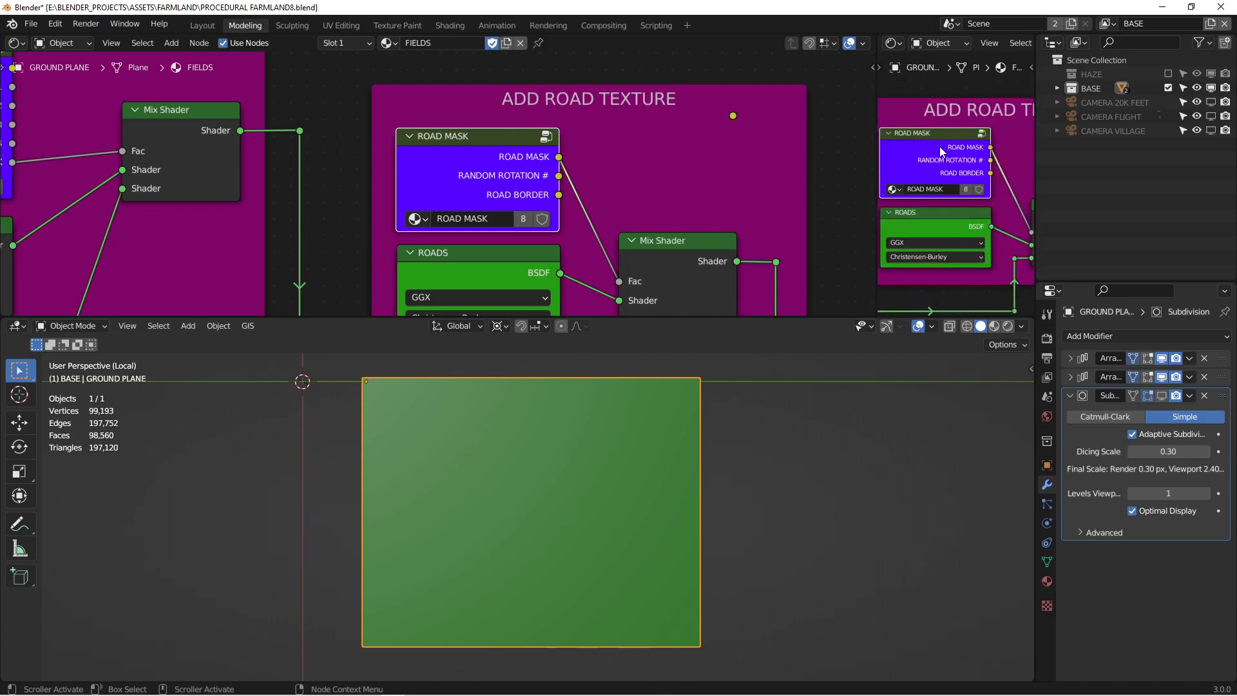
left_click(1010, 327)
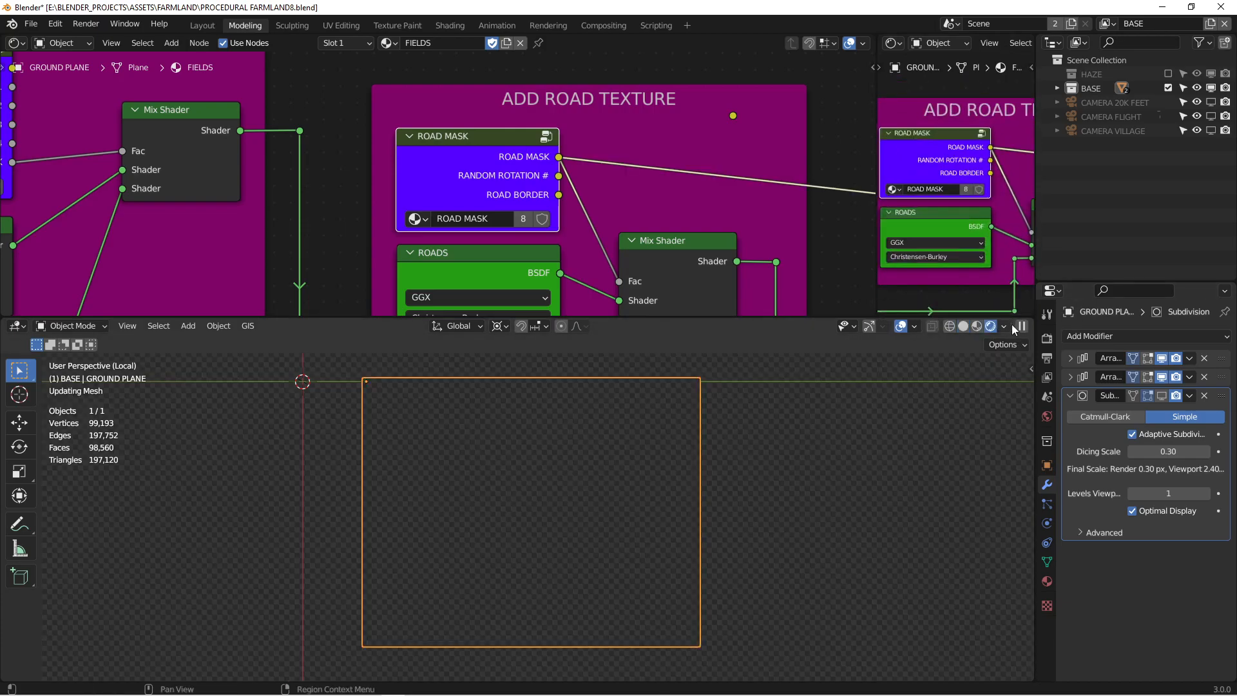
scroll(629, 475, "up", 3)
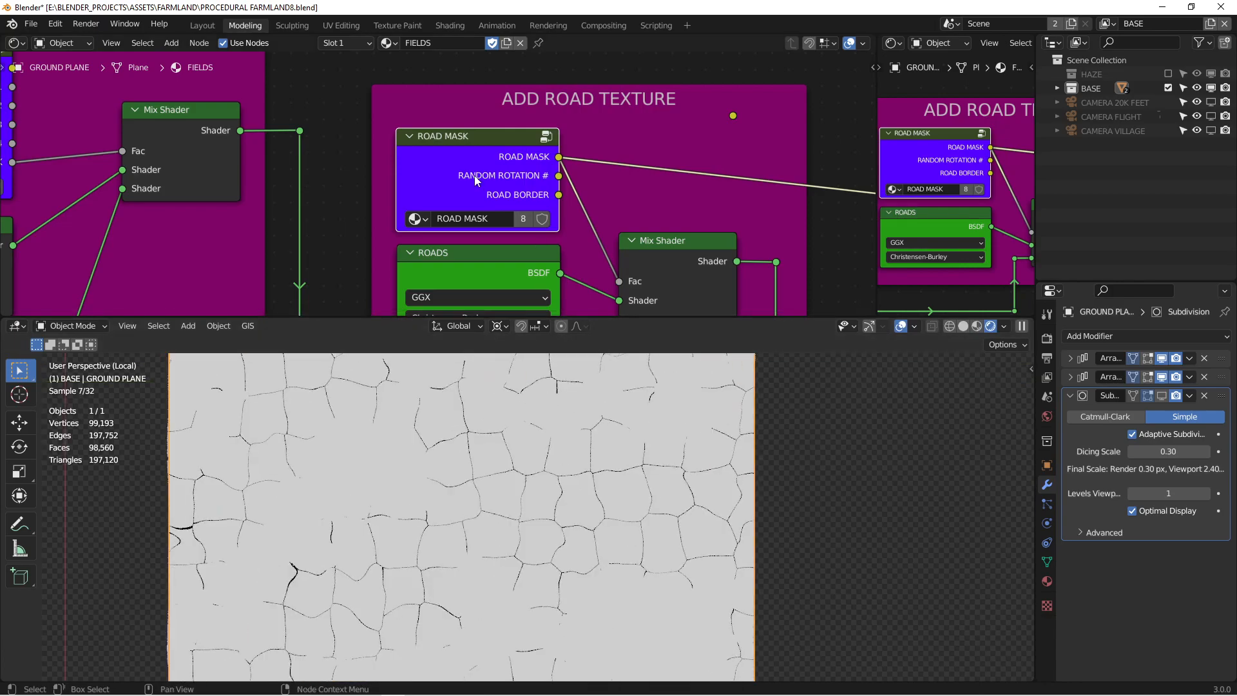
Clear the viewport's render region and examine the road lines of the mask close up
middle_click_drag(514, 161, 536, 142)
scroll(952, 211, "up", 1)
middle_click_drag(924, 200, 953, 220)
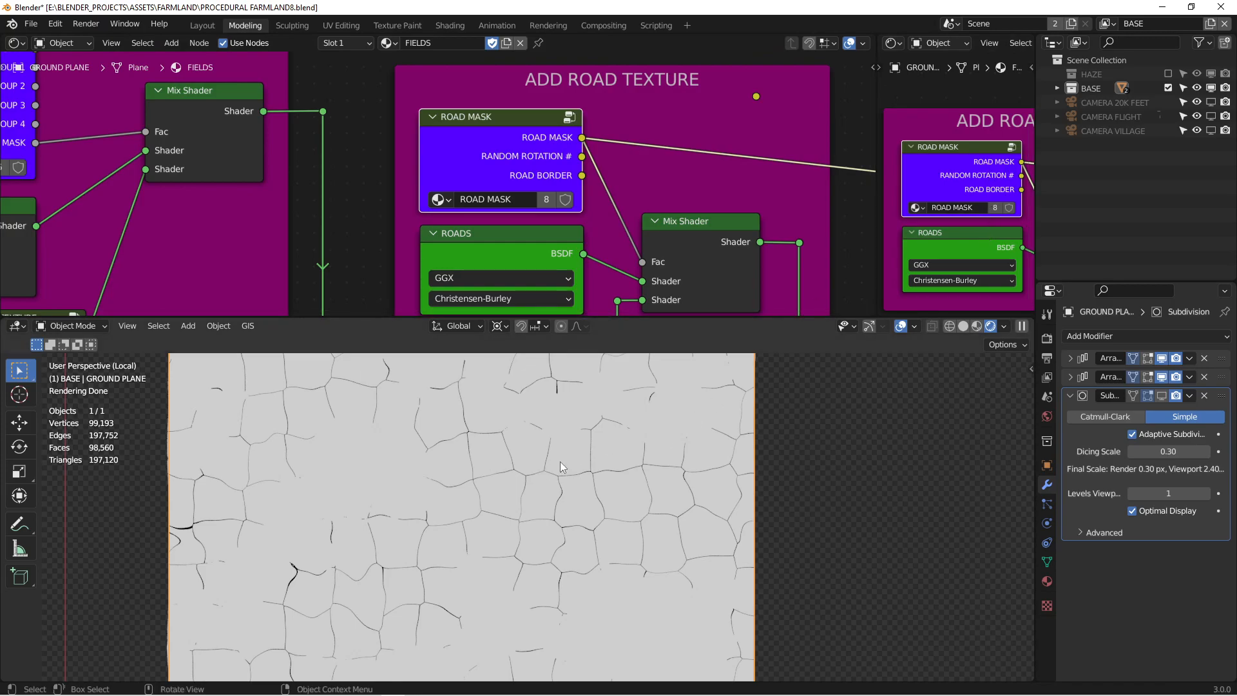
key("ctrl+alt+b")
scroll(485, 463, "up", 3)
scroll(484, 463, "up", 4)
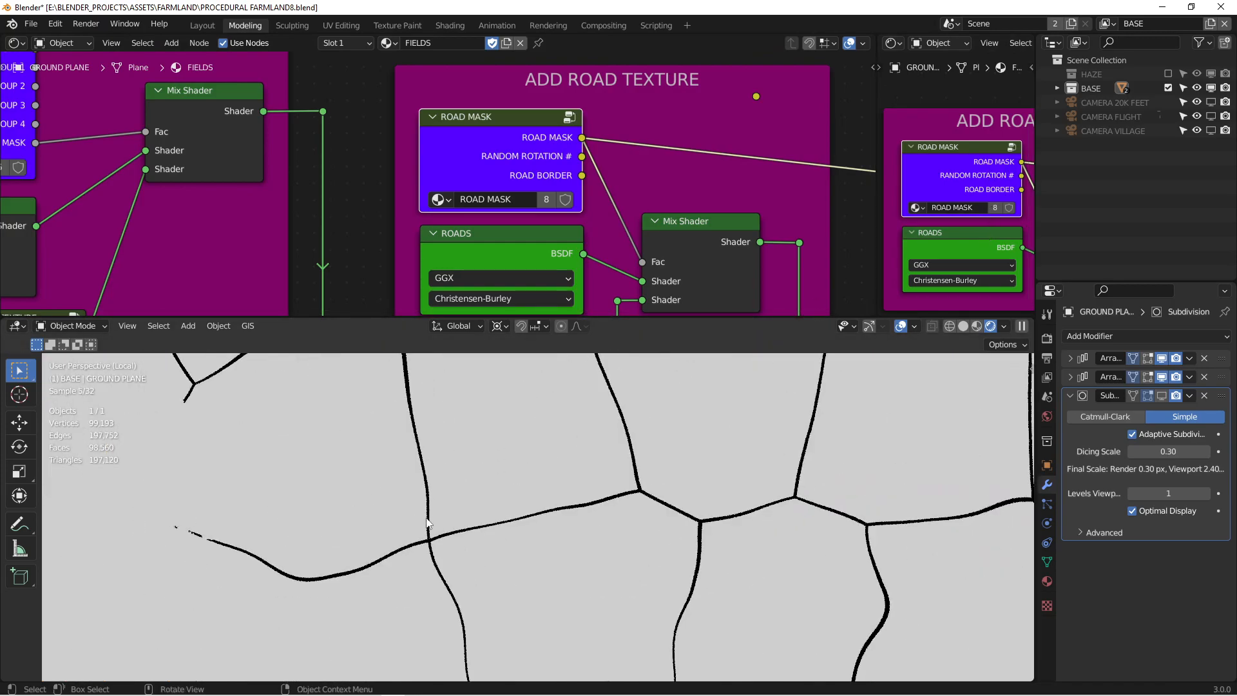
Open the ROAD MASK node group and examine its noise, Voronoi, ColorRamp, Invert and Difference nodes
key("Tab")
scroll(486, 143, "down", 3)
scroll(428, 166, "up", 1)
mouse_move(451, 181)
middle_mouse_down()
mouse_move(535, 168)
mouse_move(466, 172)
middle_mouse_up()
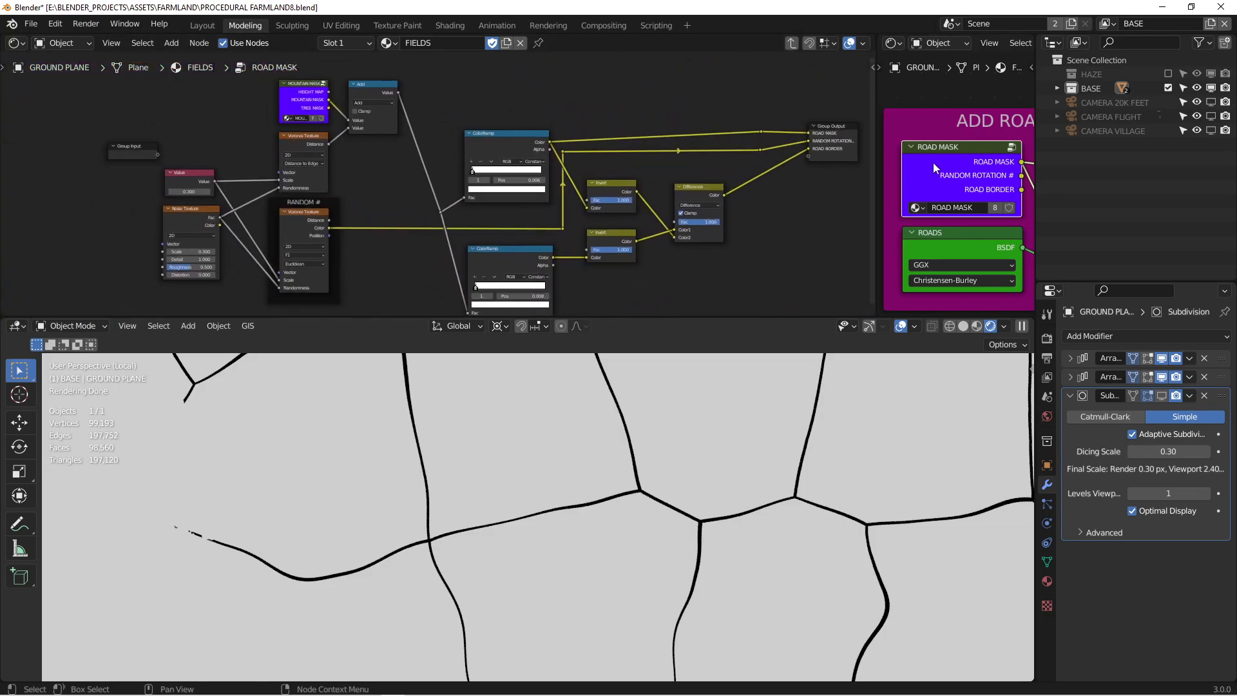
scroll(306, 127, "up", 4)
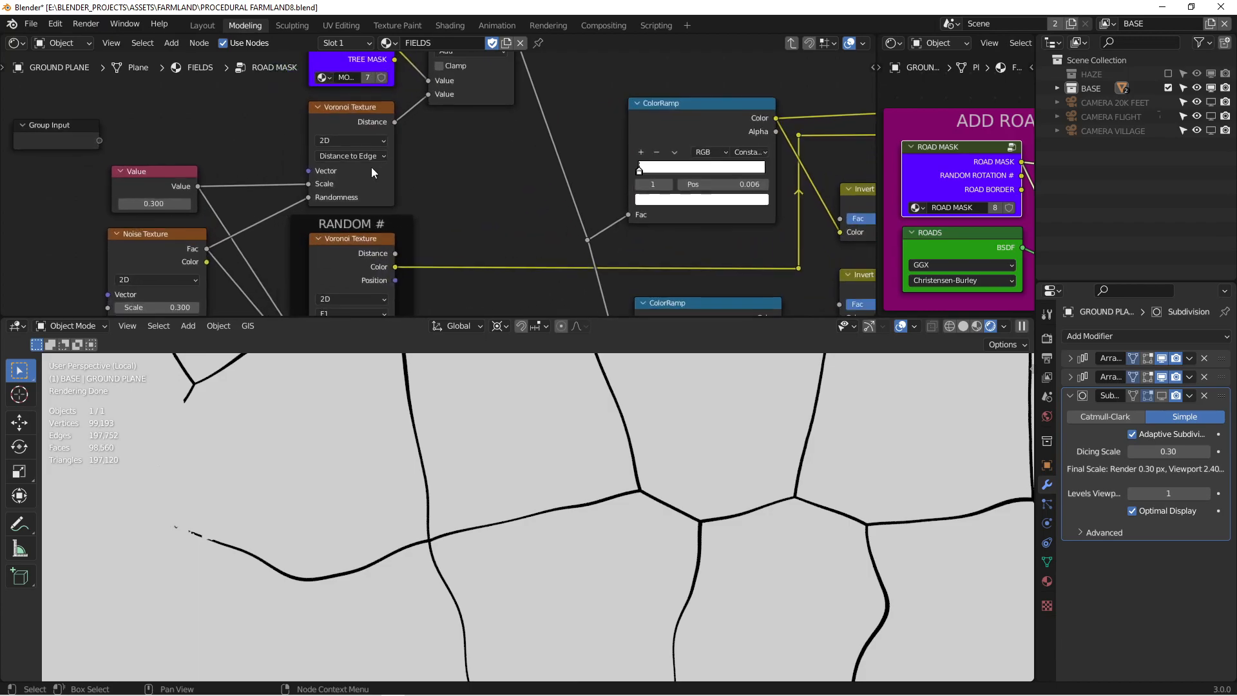
scroll(407, 196, "down", 2)
middle_click_drag(464, 166, 346, 155)
scroll(406, 232, "down", 2)
scroll(329, 150, "down", 3)
middle_click_drag(430, 156, 288, 186)
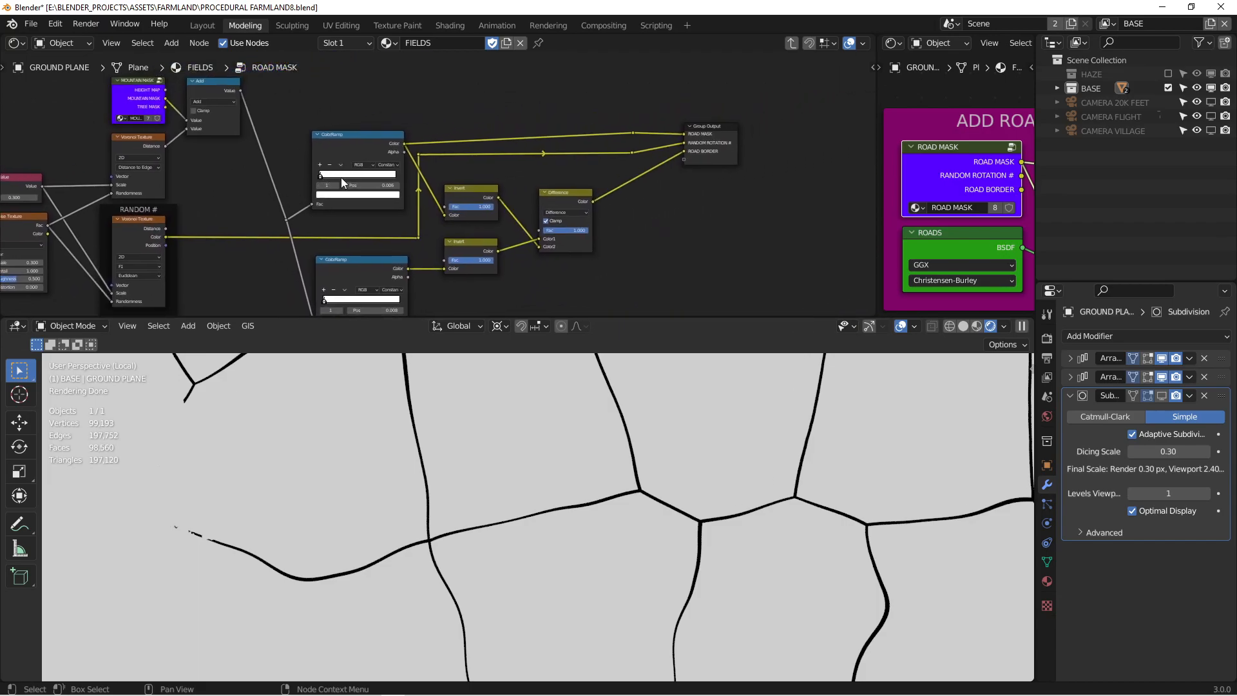
Cut the upper ColorRamp's link to the ROAD MASK group output and connect the upper Voronoi Texture's Distance there instead
left_click_drag(167, 148, 559, 117)
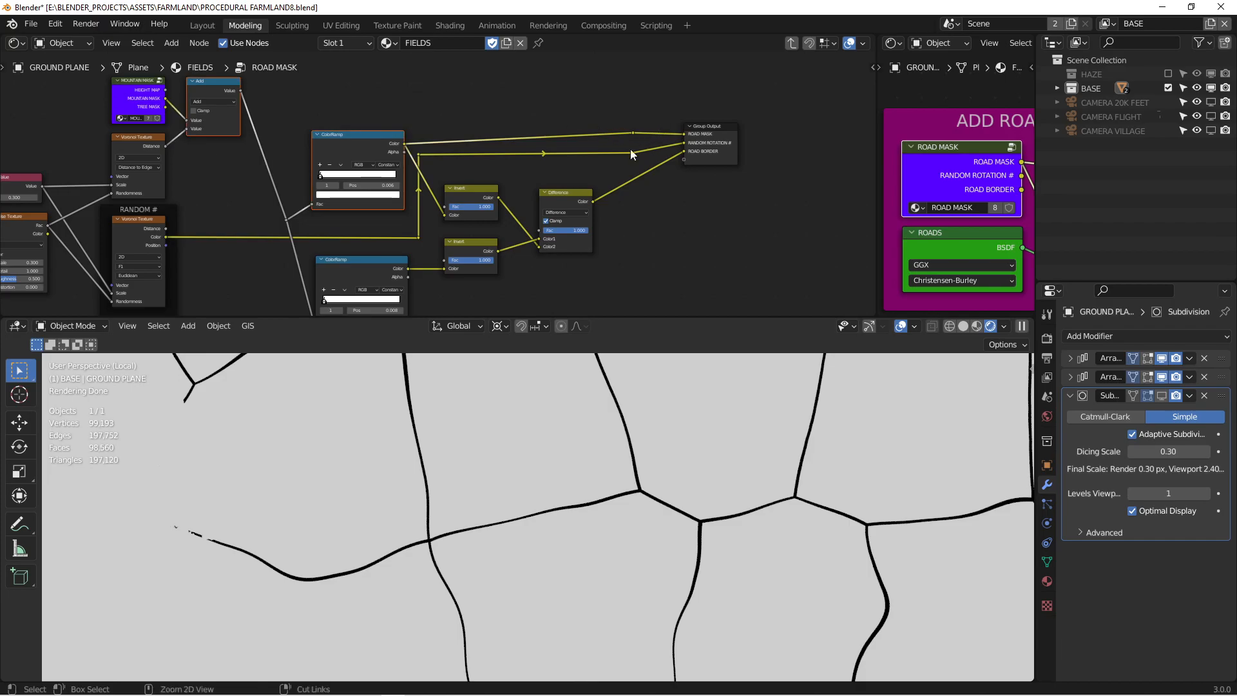
right_click_drag(652, 133, 651, 136, "ctrl")
scroll(153, 135, "up", 1)
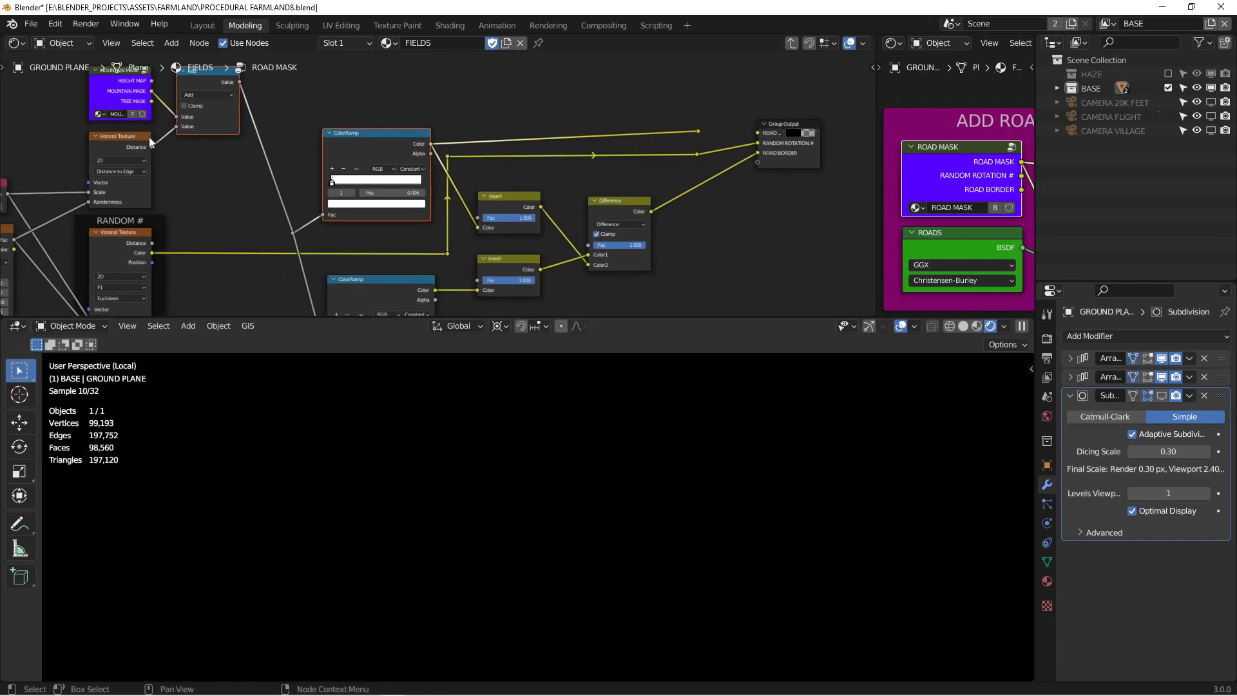
left_click_drag(152, 147, 758, 133)
scroll(499, 572, "down", 5)
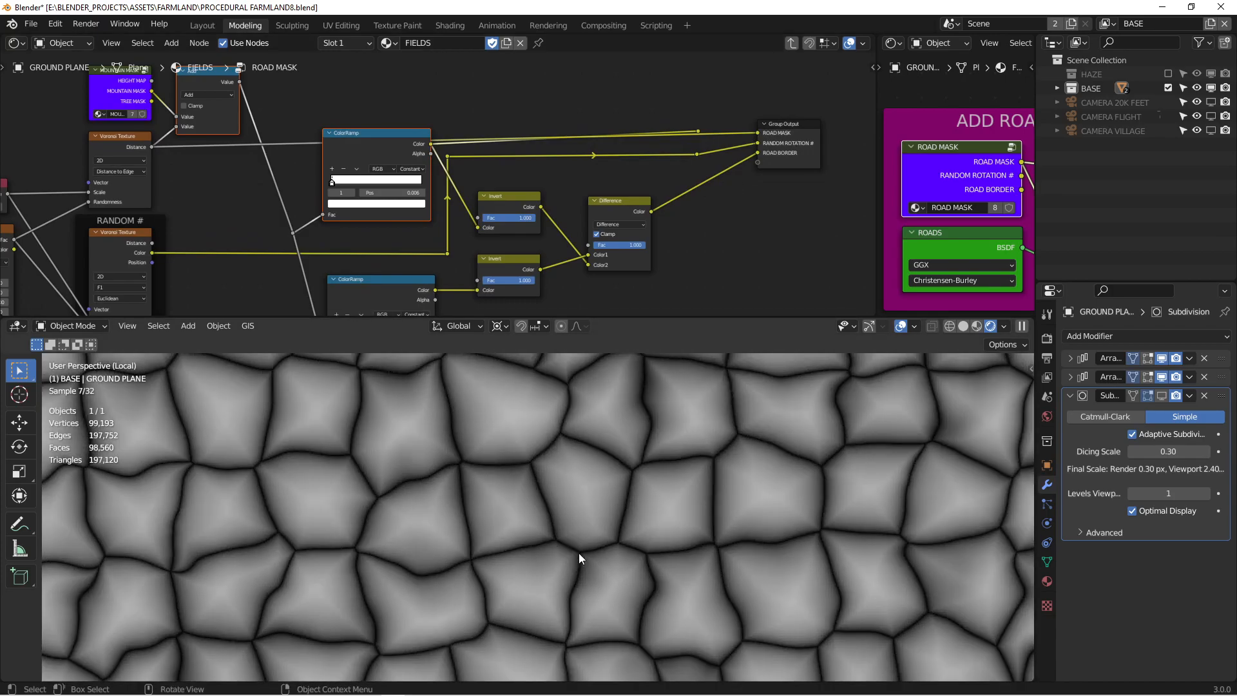
Disconnect the Noise Texture from the Randomness input of the upper Voronoi Texture and compare the cell pattern
middle_click_drag(150, 215, 311, 180)
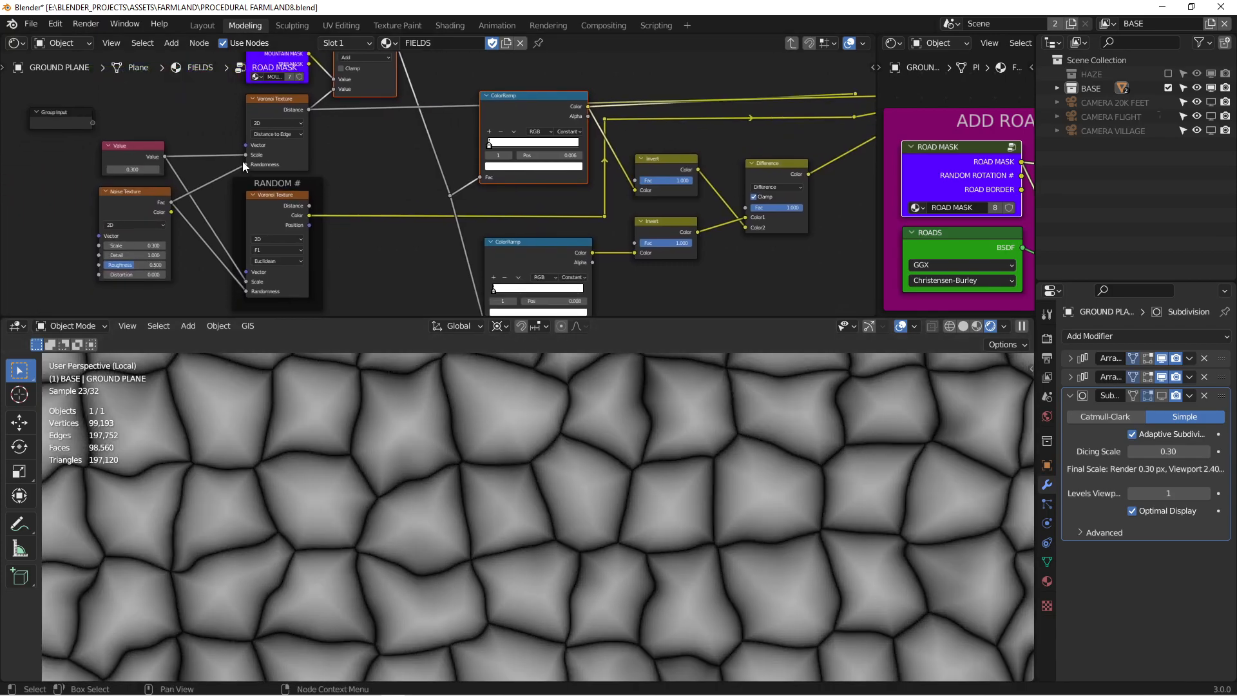
left_click_drag(245, 165, 224, 176)
scroll(532, 493, "down", 4)
scroll(528, 492, "up", 2)
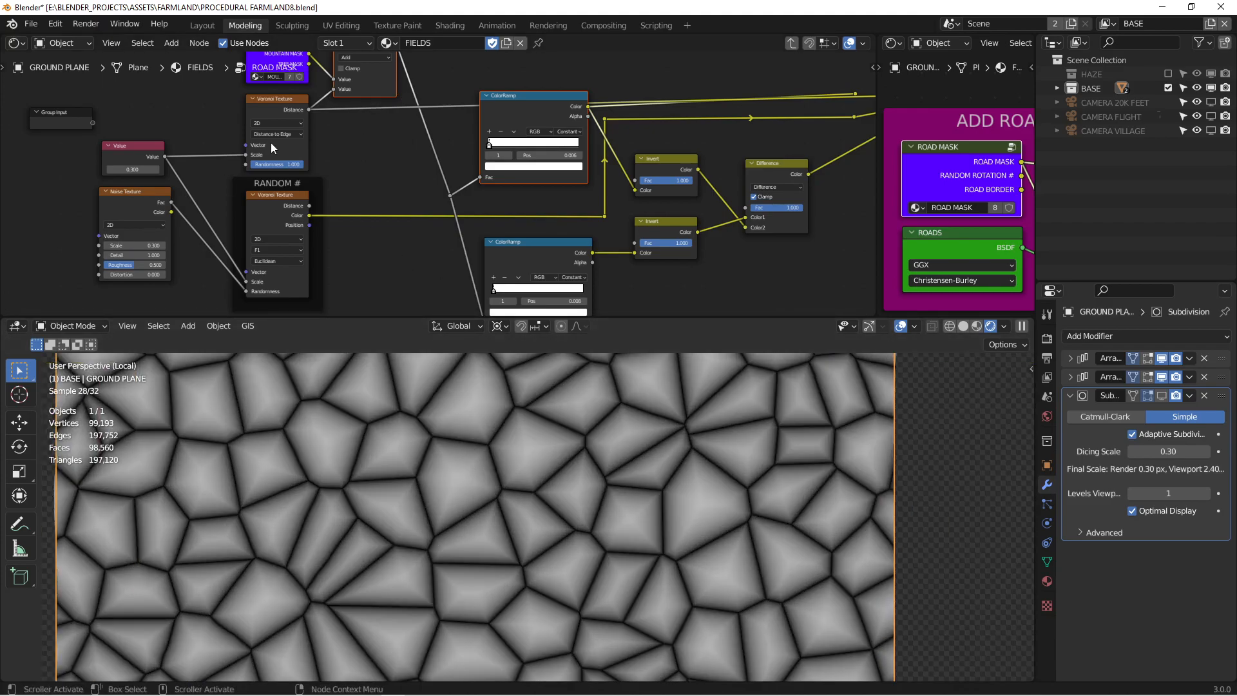
scroll(271, 148, "up", 1)
scroll(359, 148, "down", 2)
middle_click_drag(382, 153, 386, 178)
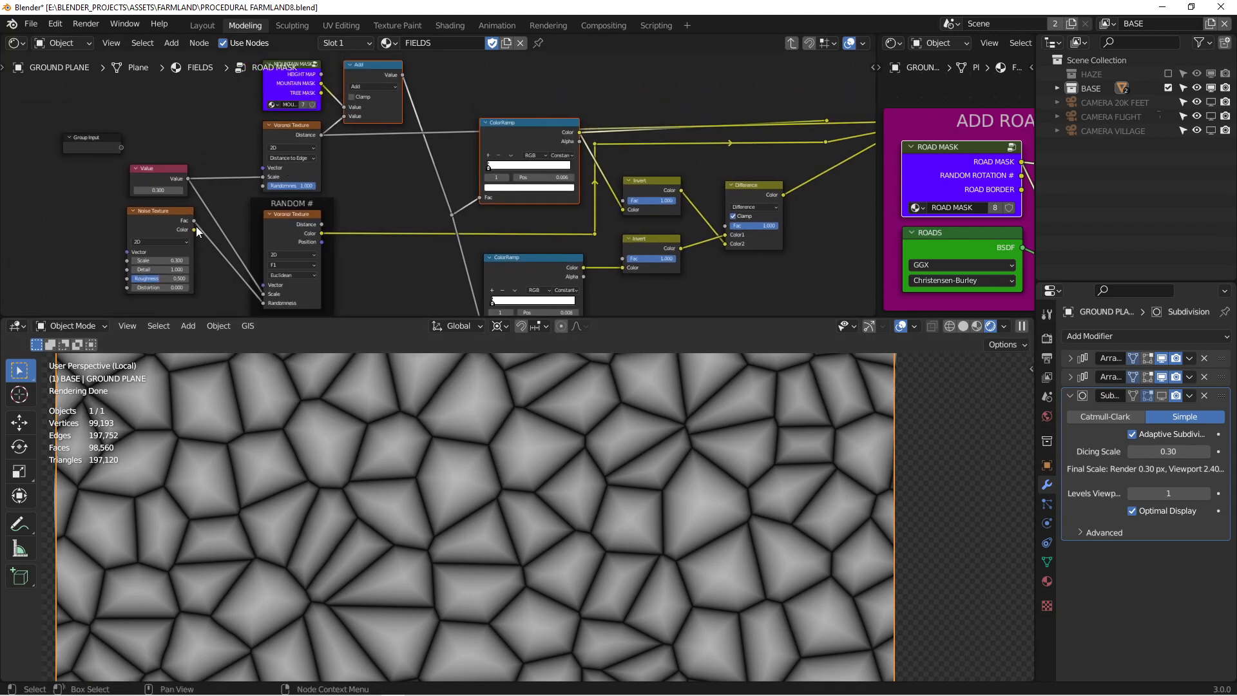
Reconnect the Noise Texture's Fac output to the Randomness input of the upper Voronoi Texture
left_click(153, 210)
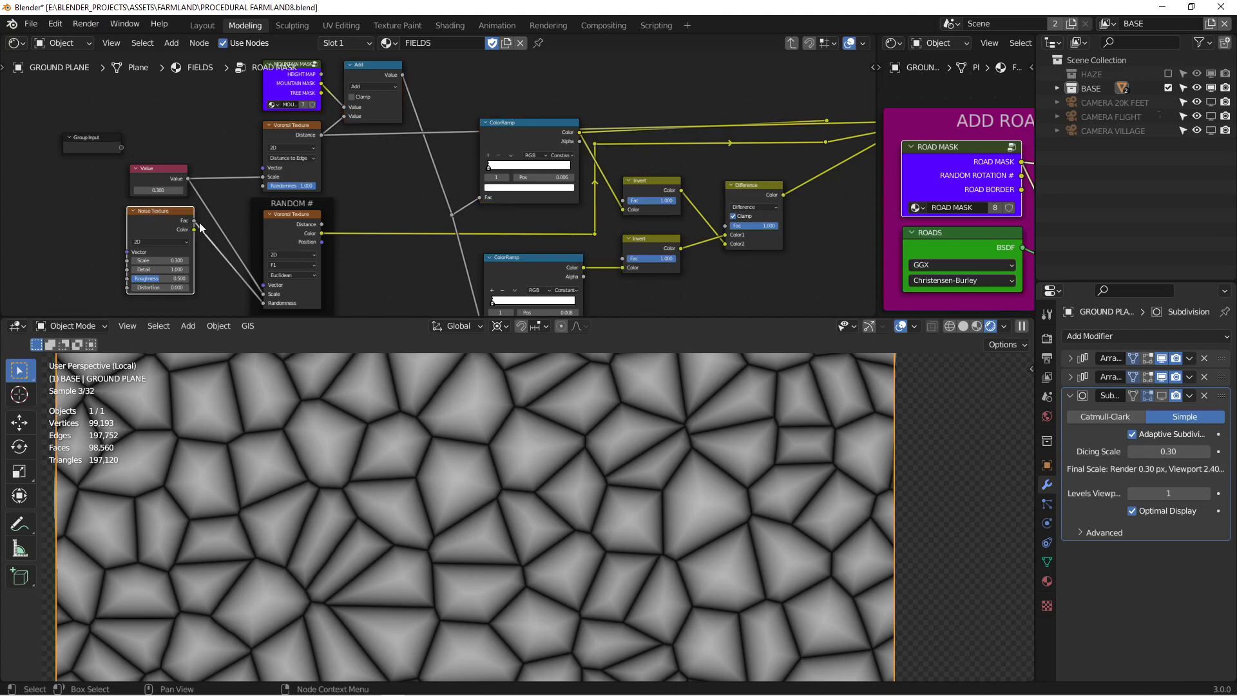
left_click_drag(194, 222, 264, 186)
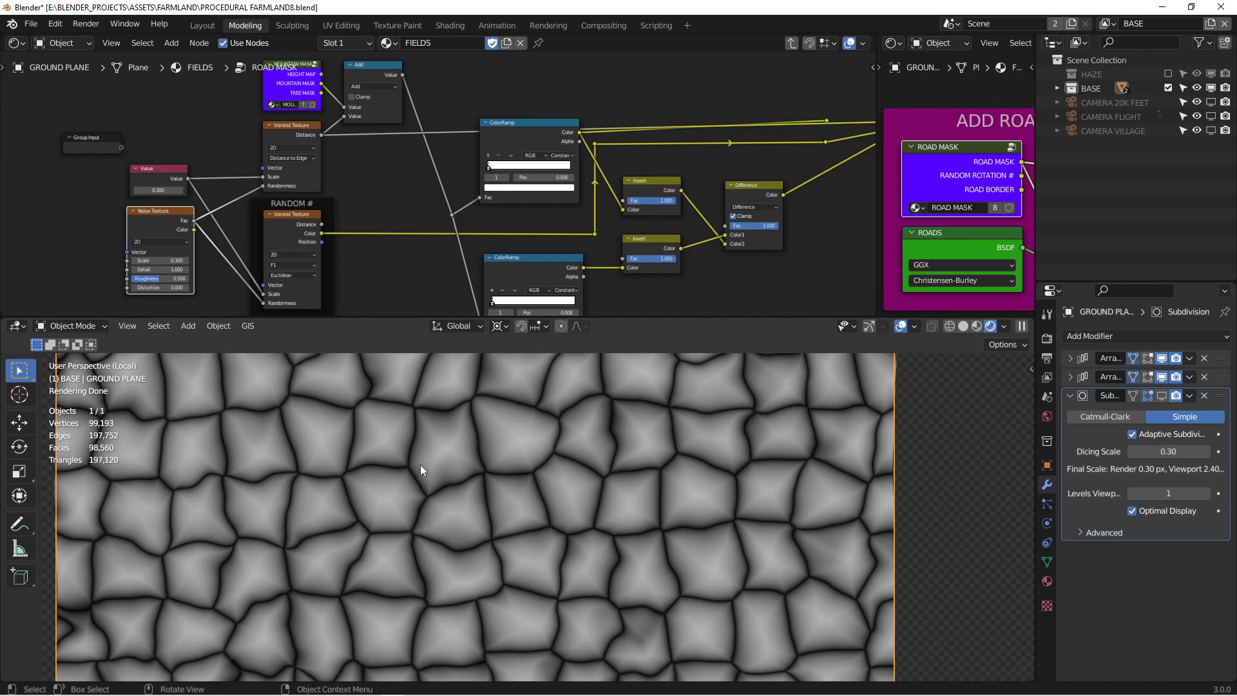
middle_click_drag(430, 201, 241, 207)
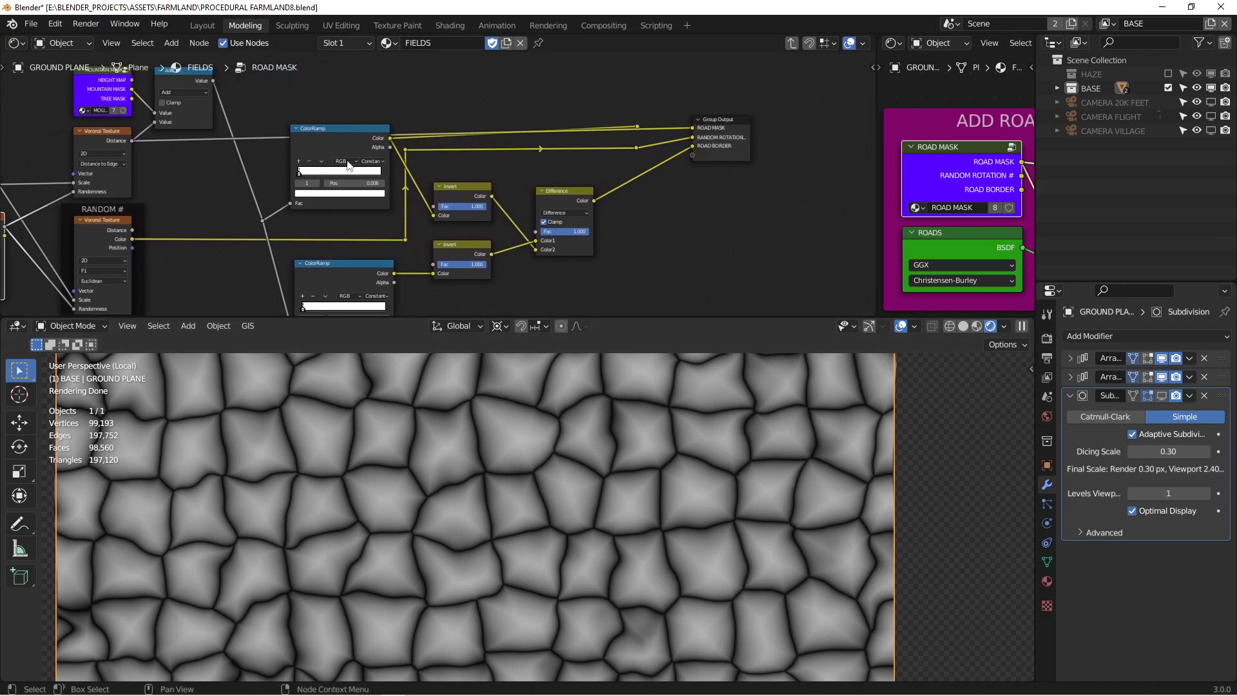
Reconnect the upper ColorRamp's Color output to the ROAD MASK input of the Group Output
middle_click_drag(200, 131, 348, 173)
scroll(319, 124, "up", 2)
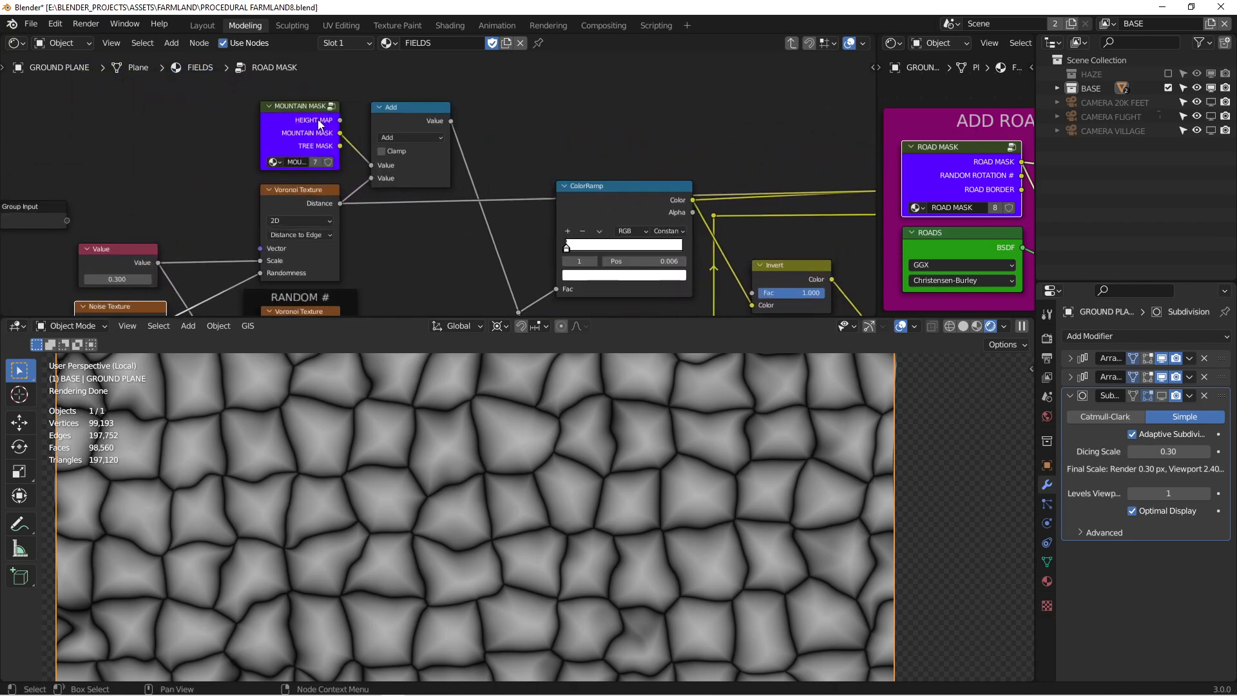
scroll(318, 123, "up", 1)
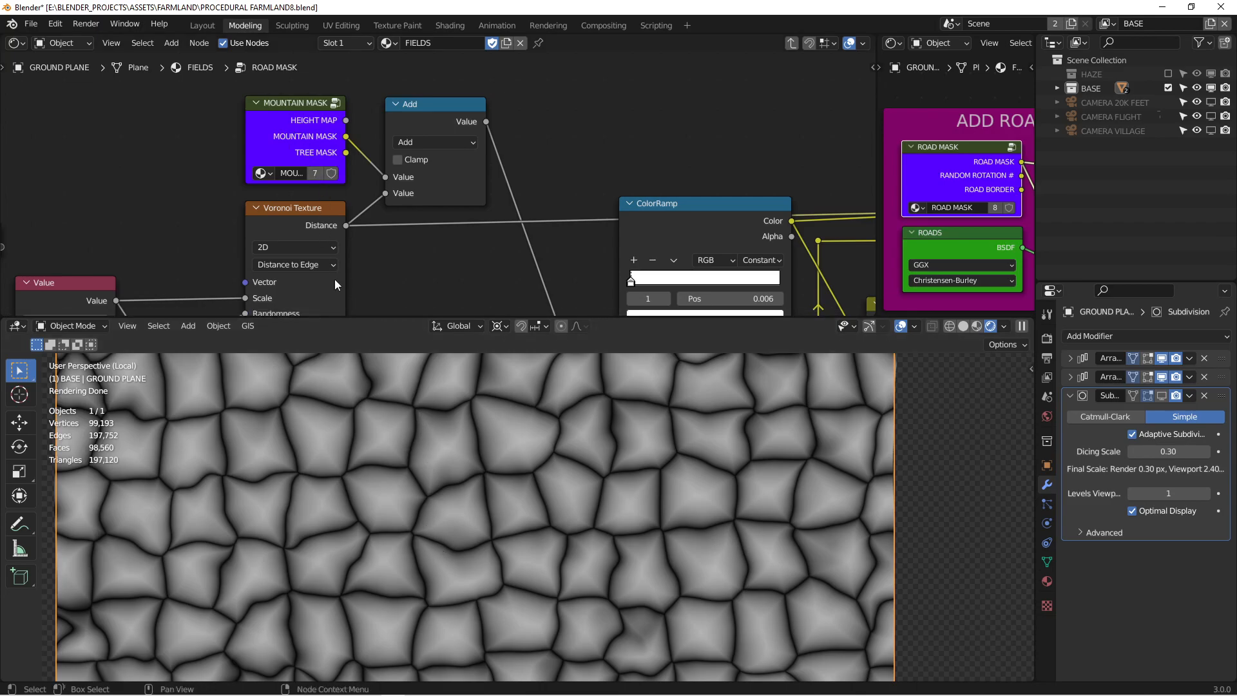
scroll(524, 247, "down", 5)
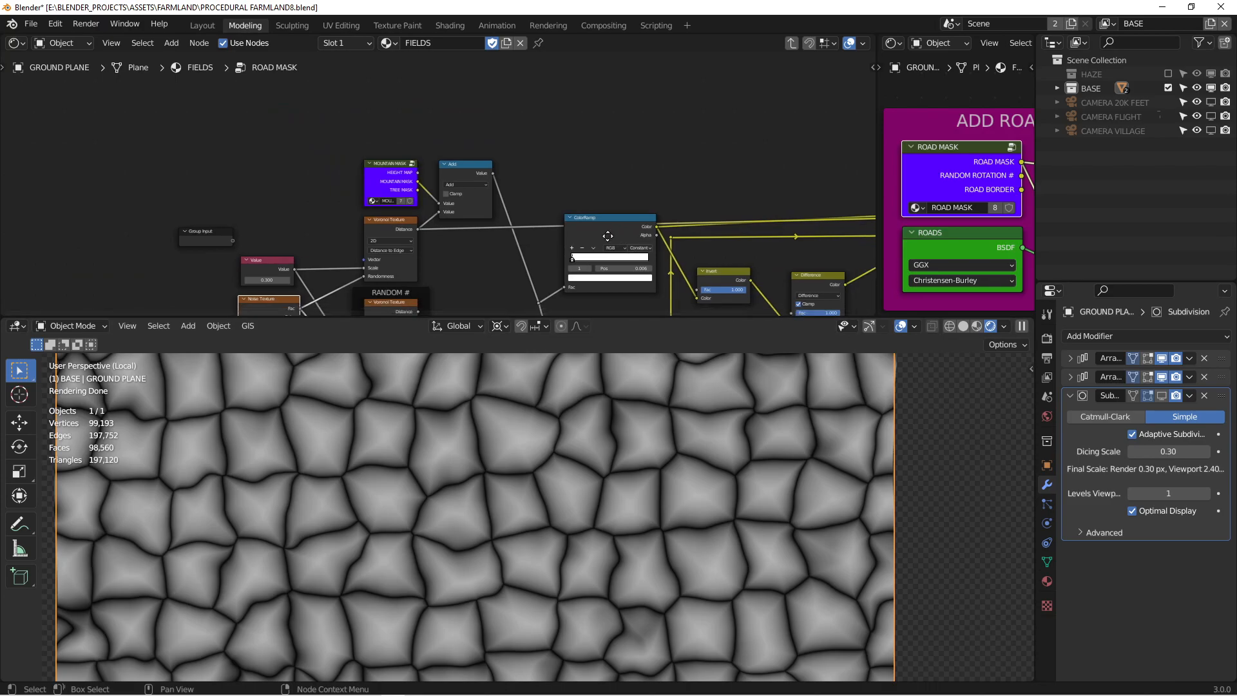
middle_click_drag(632, 151, 552, 160)
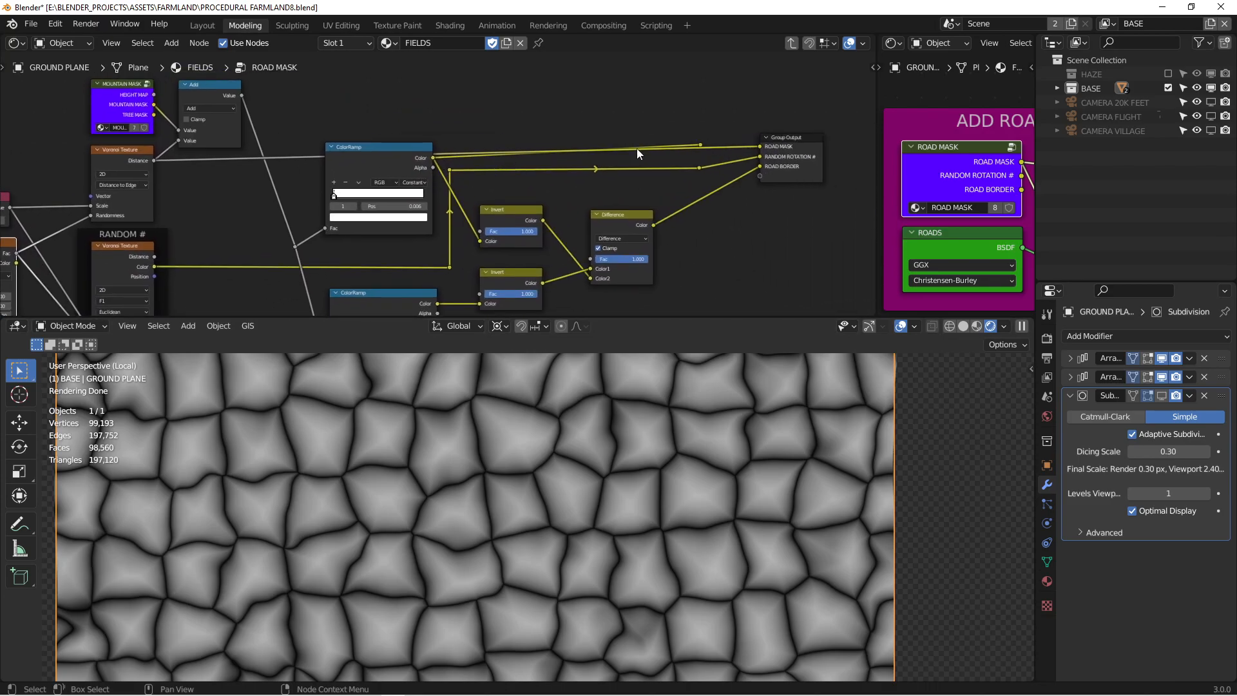
left_click_drag(433, 158, 759, 147)
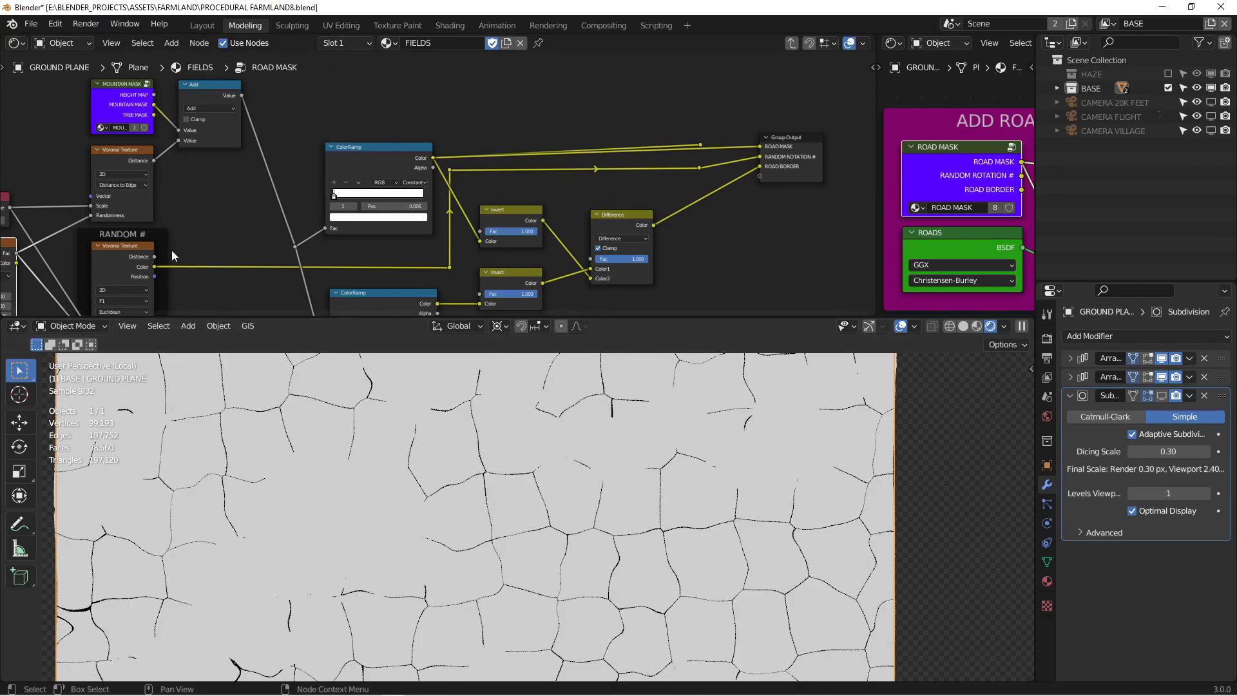
Examine the road lines of the ROAD MASK on the ground plane up close at a junction and across the whole plane
middle_click_drag(184, 247, 236, 233)
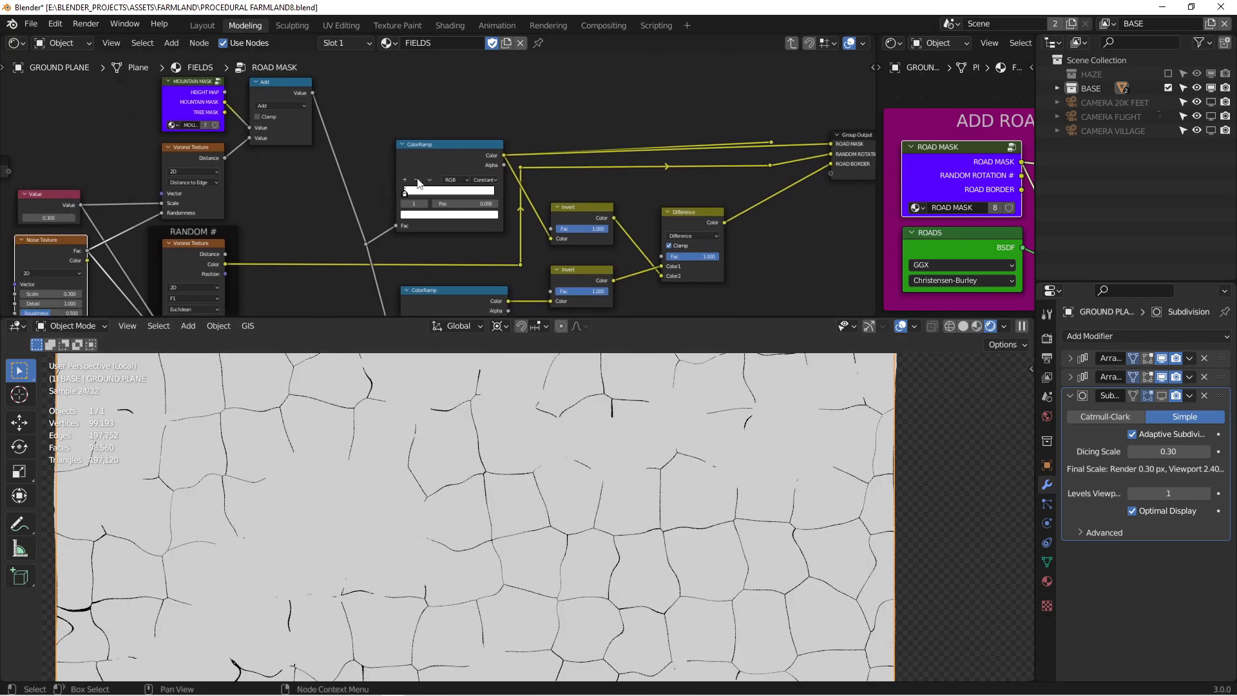
scroll(427, 156, "up", 3)
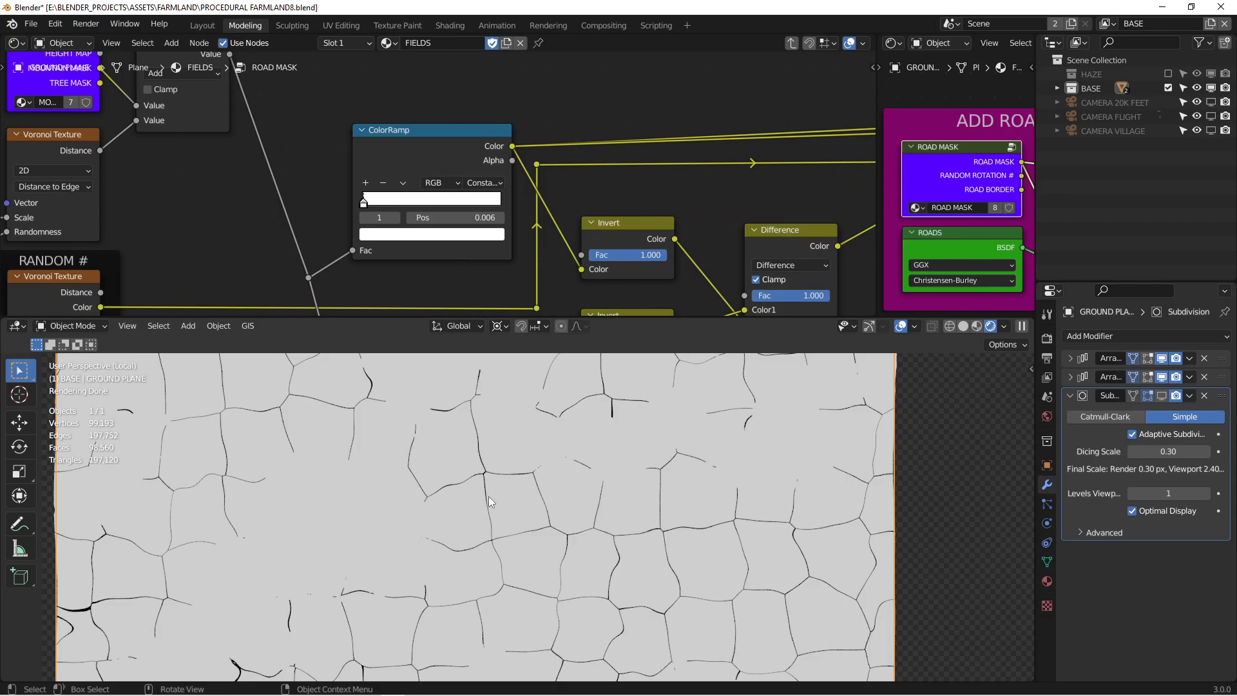
scroll(497, 522, "up", 5)
scroll(458, 424, "up", 5)
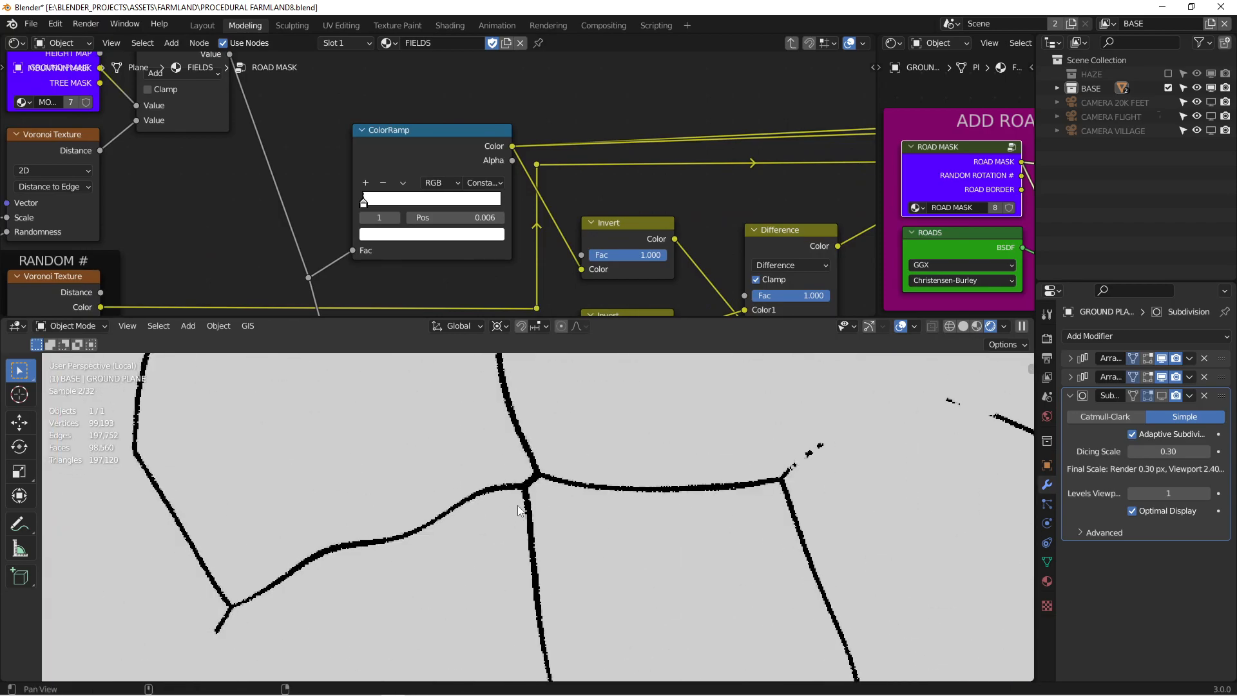
scroll(538, 490, "up", 5)
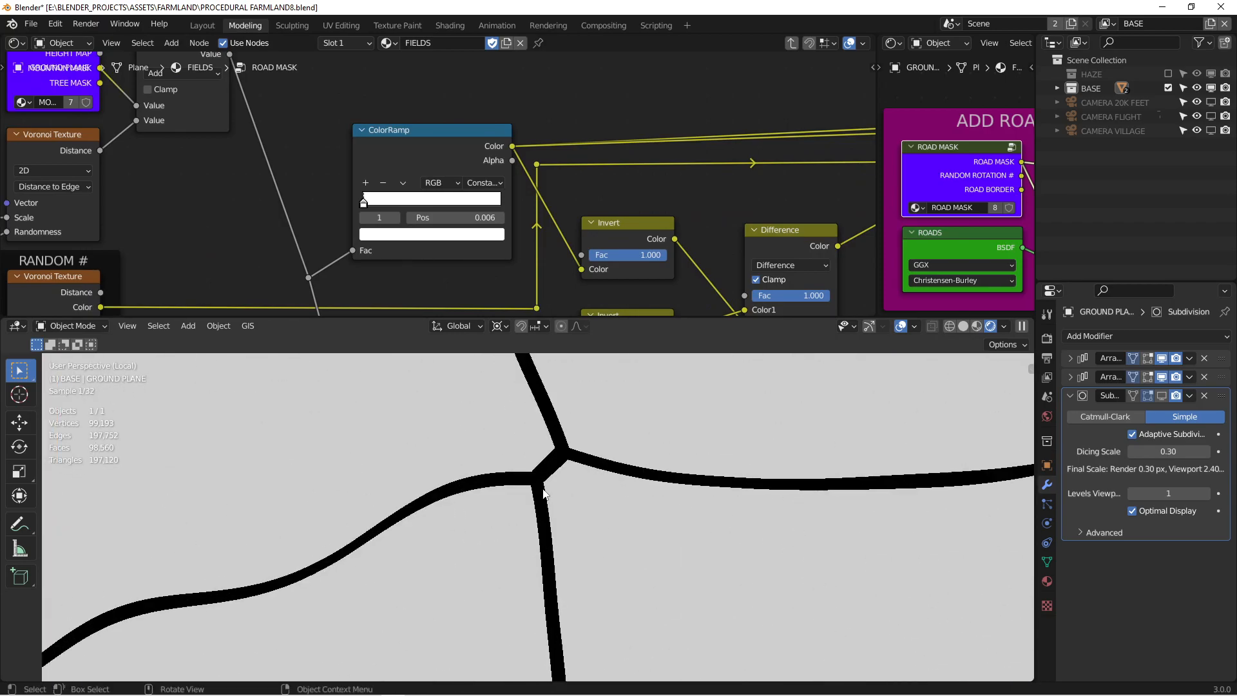
scroll(543, 494, "up", 8)
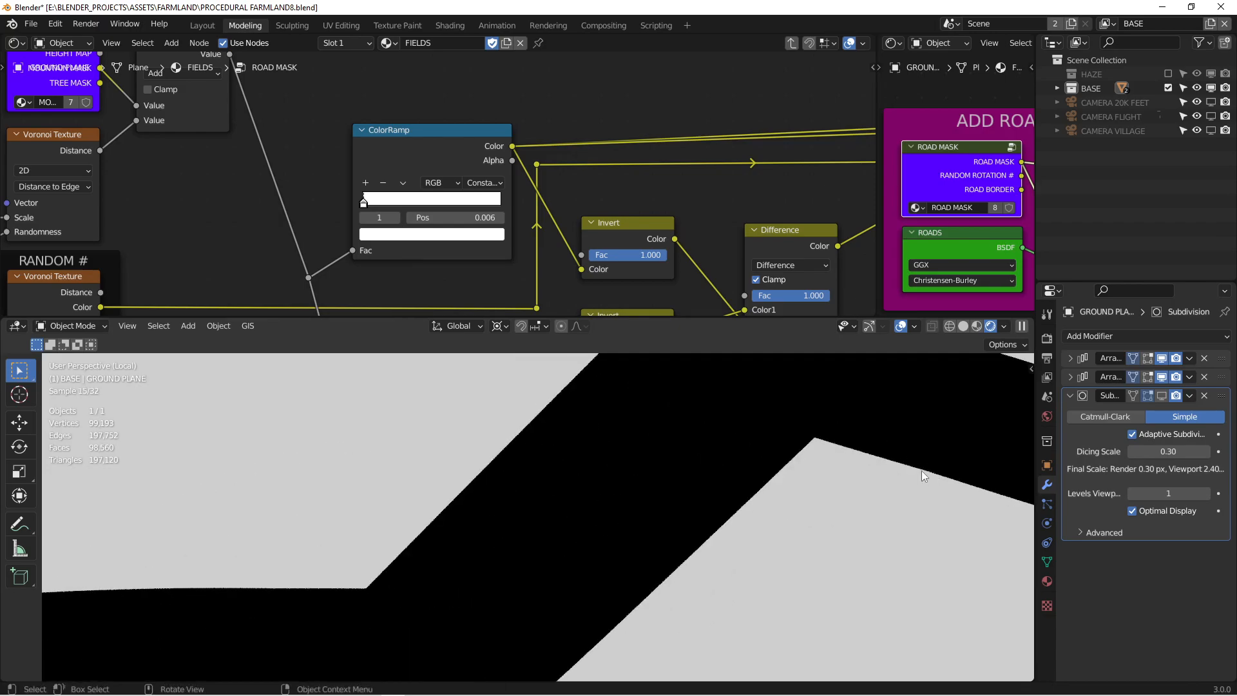
scroll(671, 473, "down", 12)
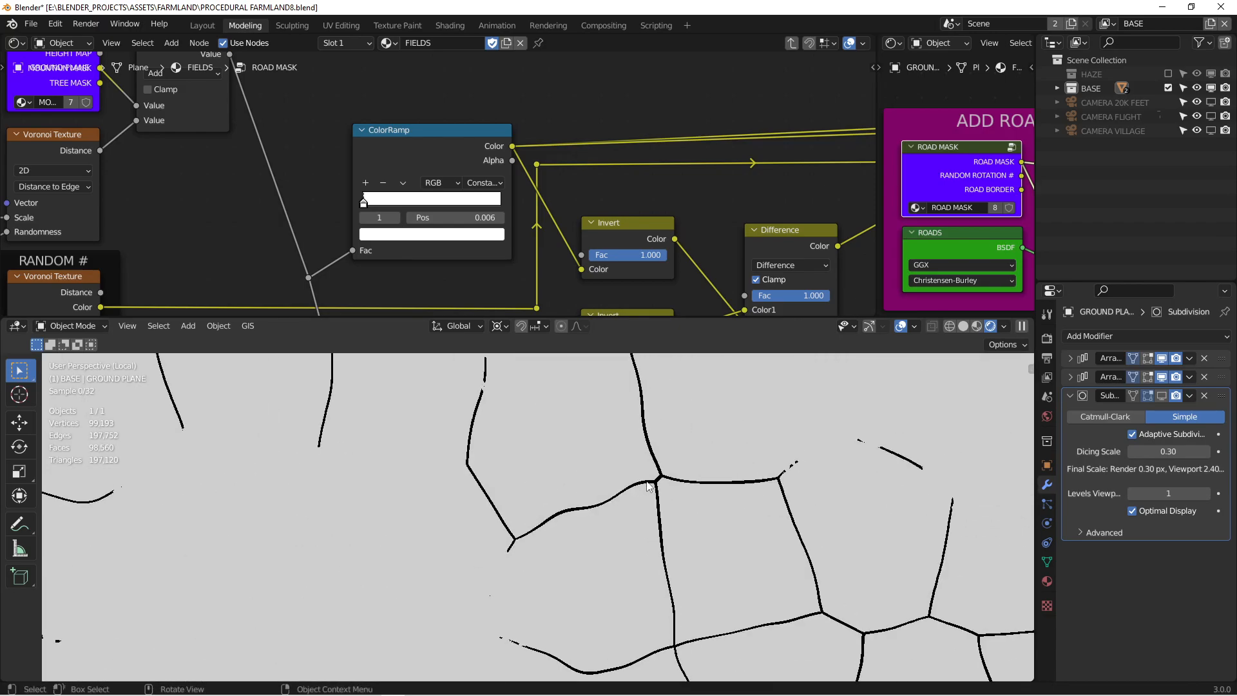
scroll(570, 485, "down", 6)
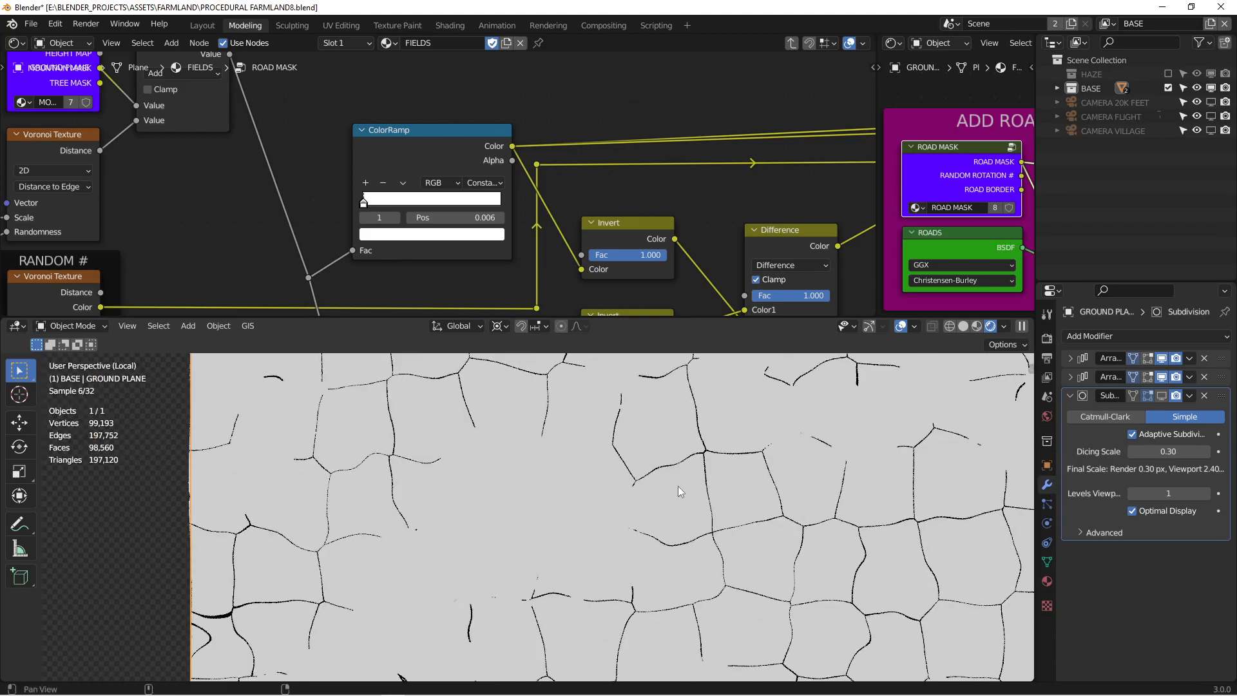
scroll(504, 197, "down", 1)
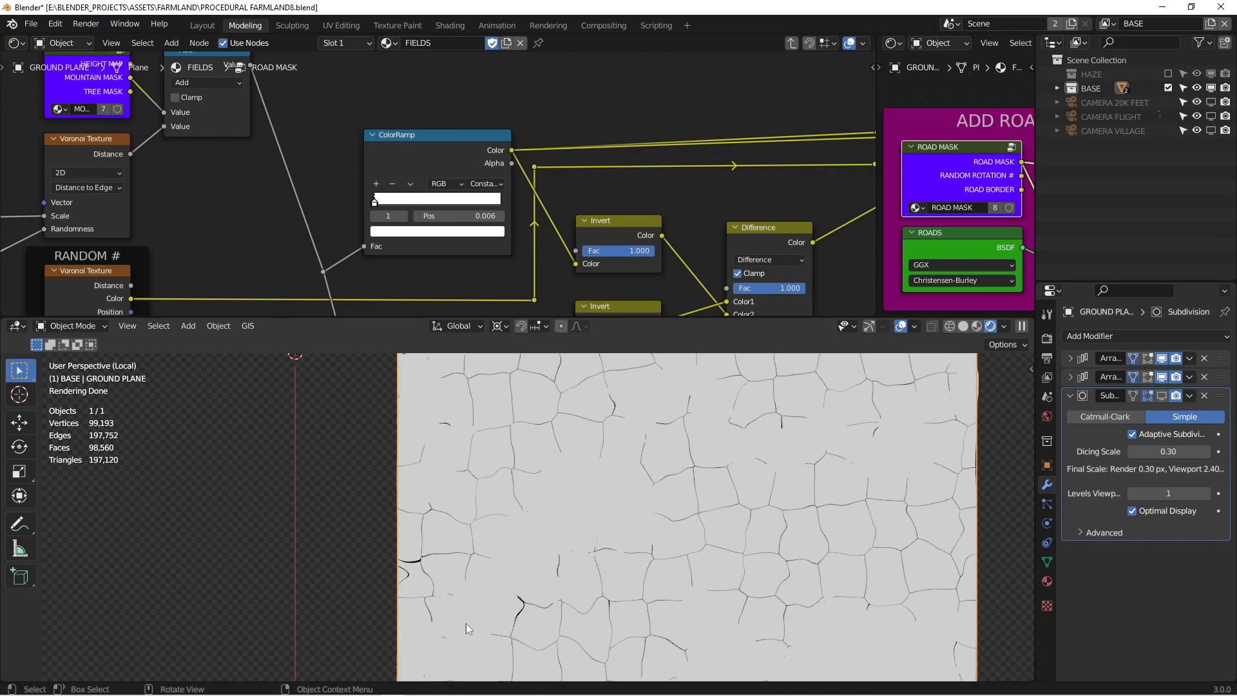
Examine how the MOUNTAIN MASK and Voronoi Distance feed the Add node and ColorRamps, and compare that with the gaps in the roads
middle_click_drag(264, 120, 436, 190)
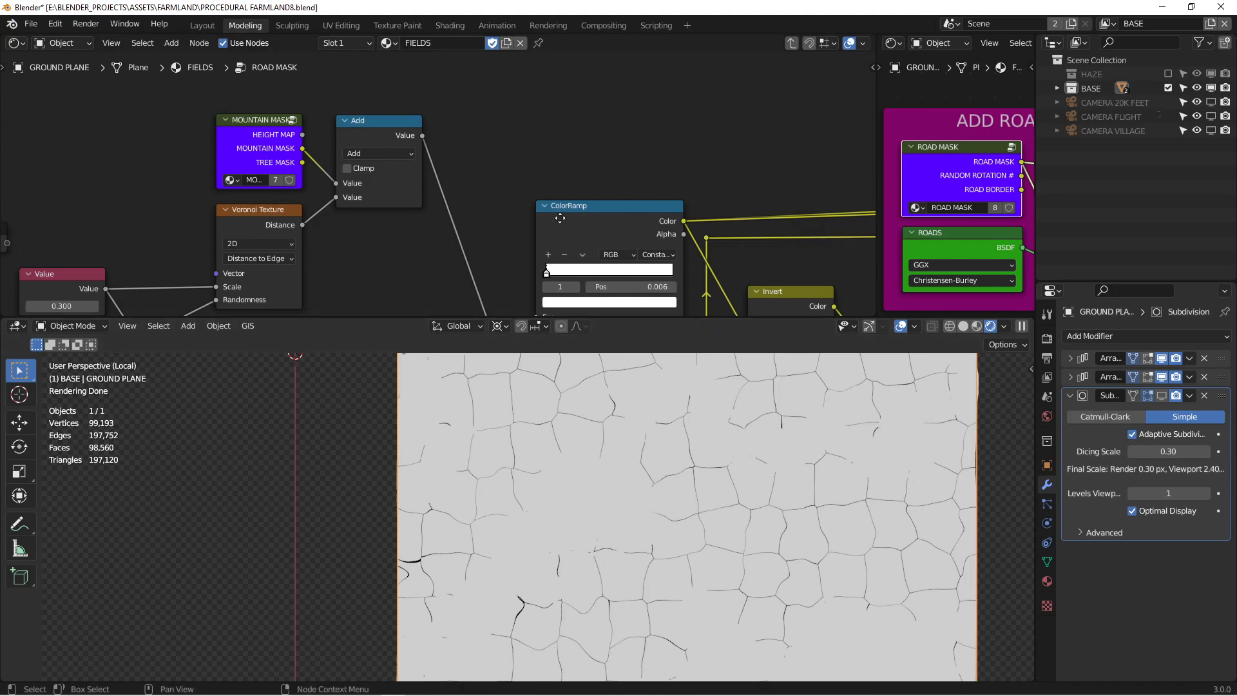
middle_click_drag(595, 220, 519, 164)
scroll(519, 165, "down", 5)
middle_click_drag(579, 201, 562, 161)
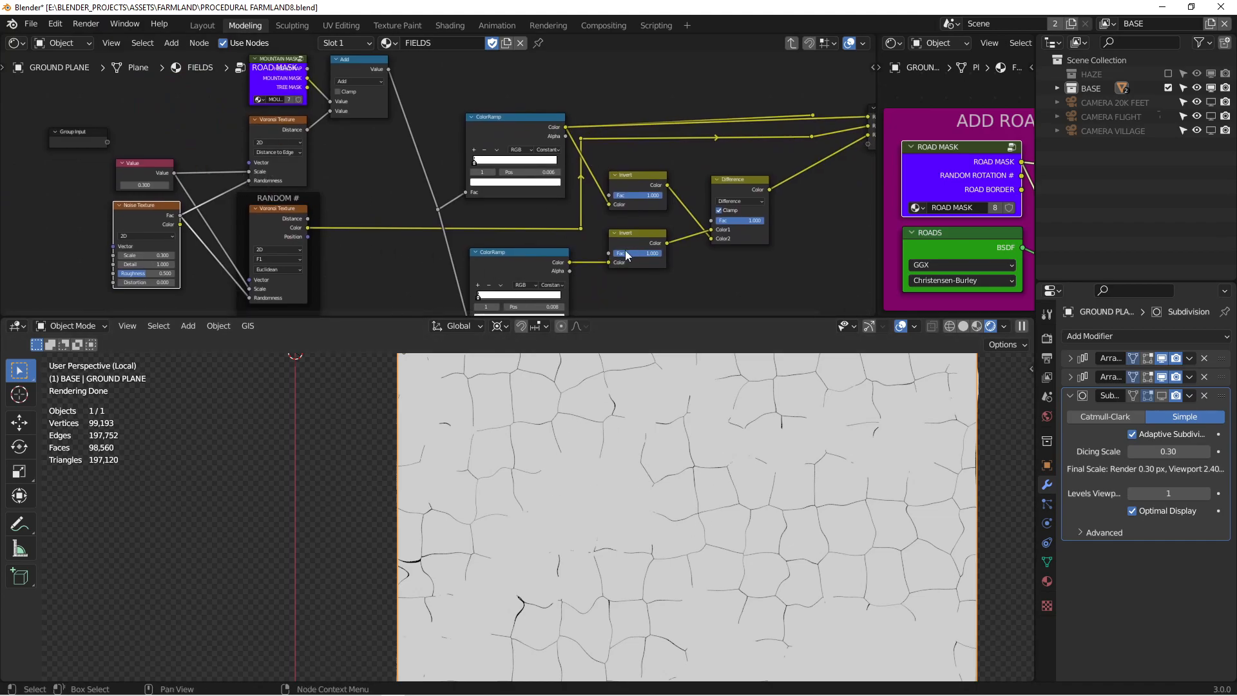
middle_click_drag(354, 81, 362, 138)
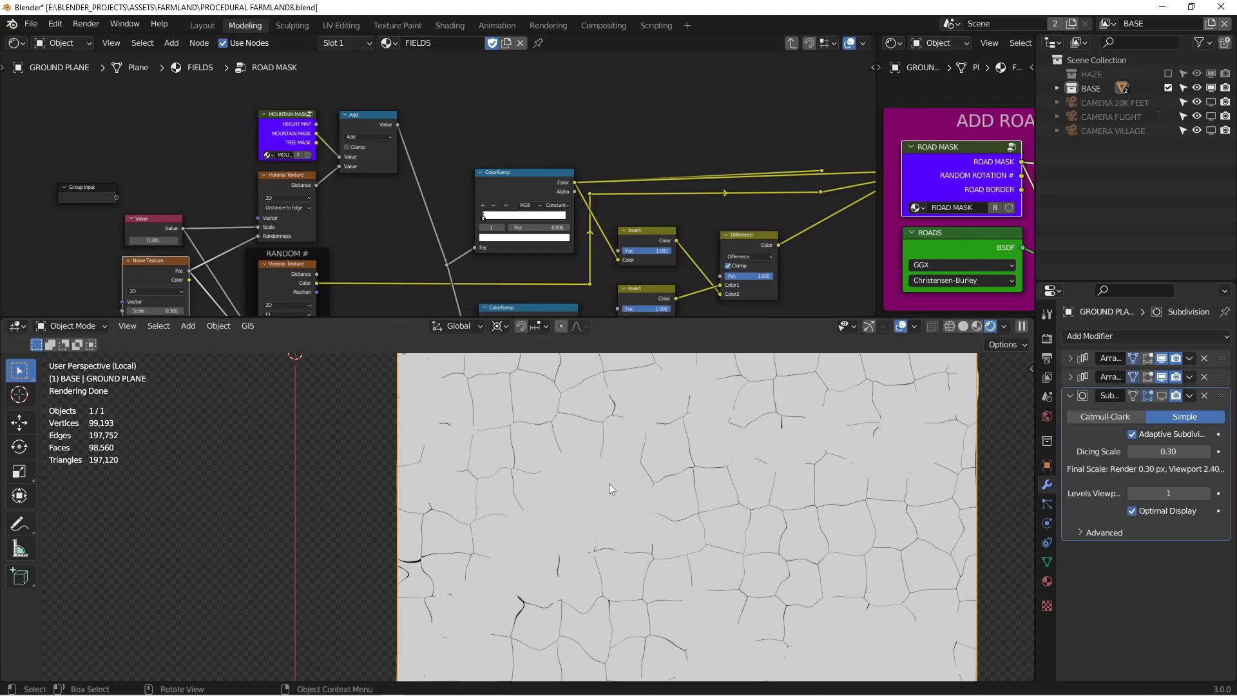
scroll(582, 455, "up", 2)
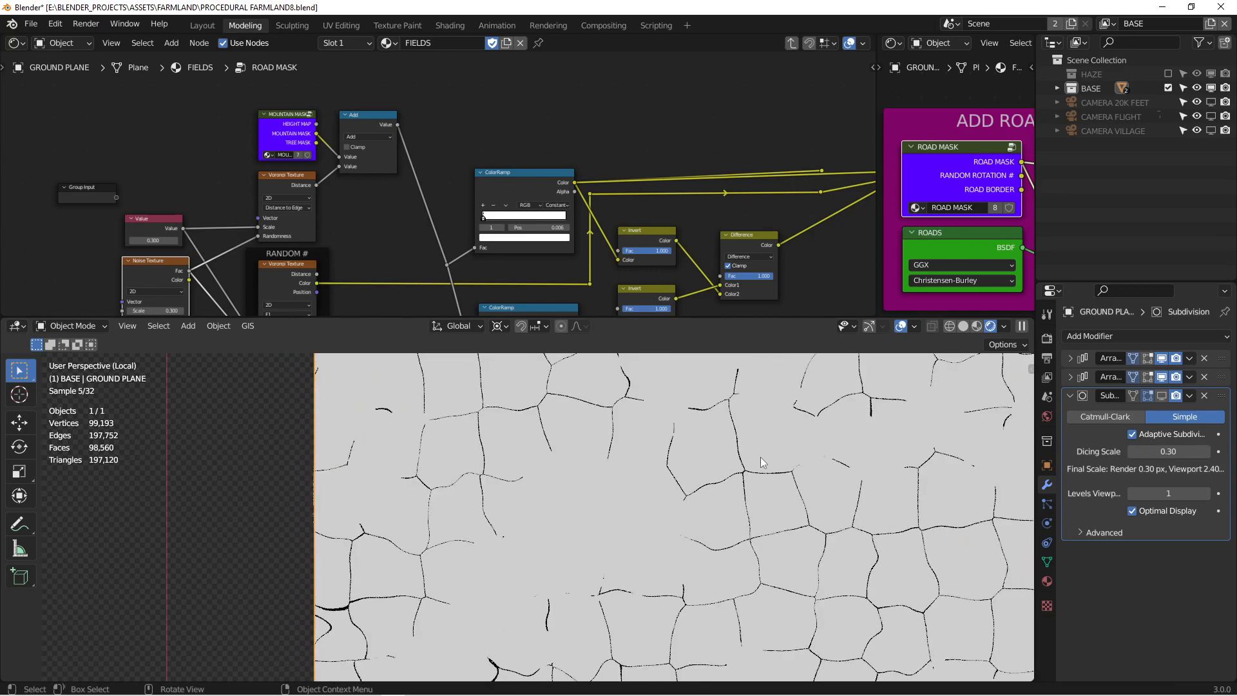
scroll(474, 184, "down", 1)
scroll(474, 183, "down", 1)
Connect the reroute point on the upper ColorRamp's Color link to the ROAD MASK input of the Group Output
middle_click_drag(474, 183, 393, 143)
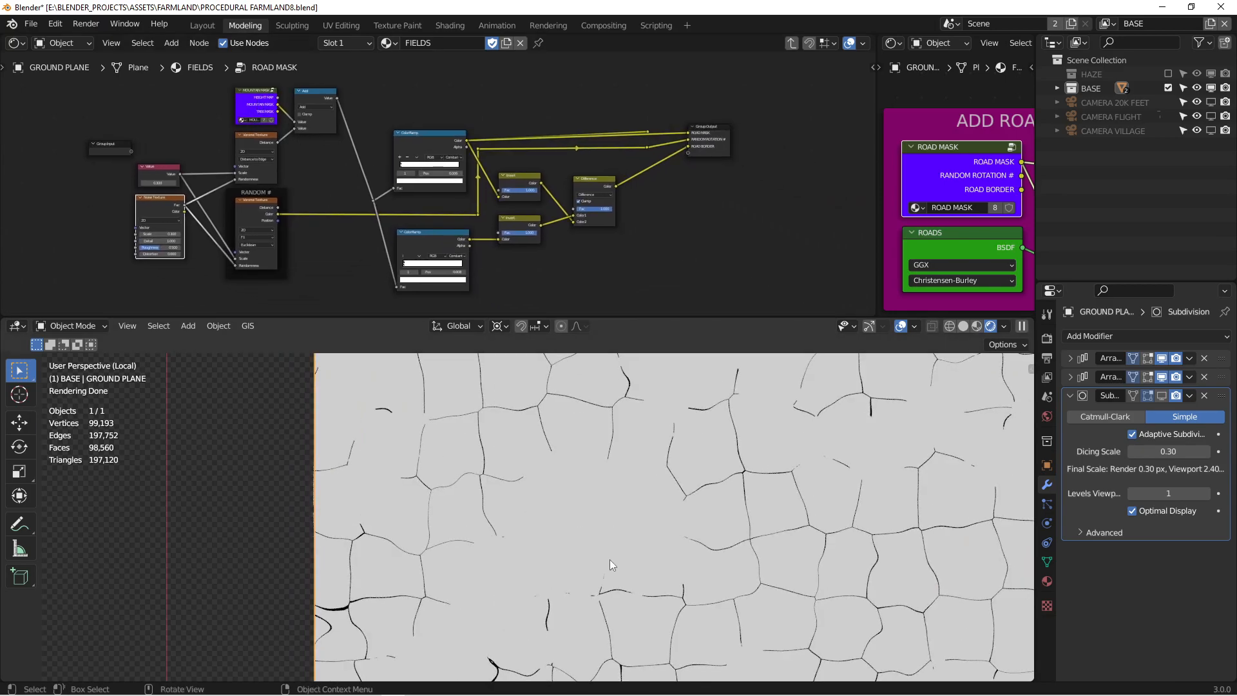
scroll(673, 195, "up", 2)
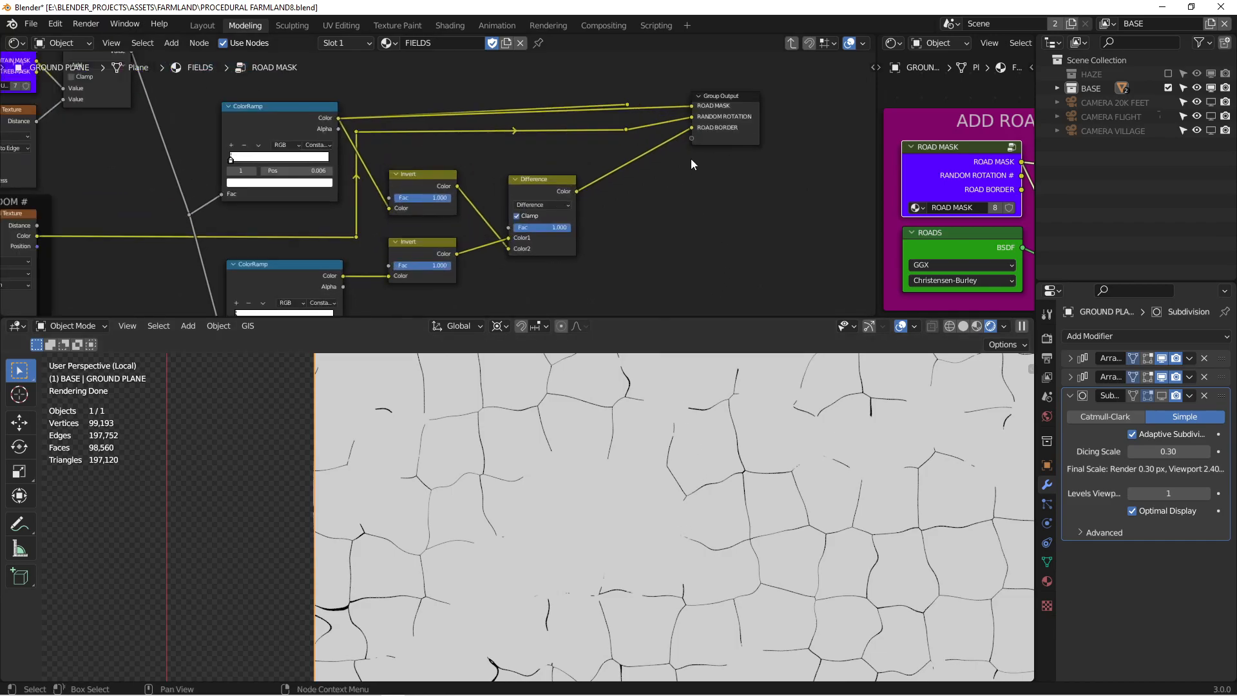
left_click_drag(627, 105, 697, 108)
Preview the ROAD BORDER output of the ROAD MASK node and examine the road edges up close on the ground plane
middle_click_drag(969, 164, 954, 142)
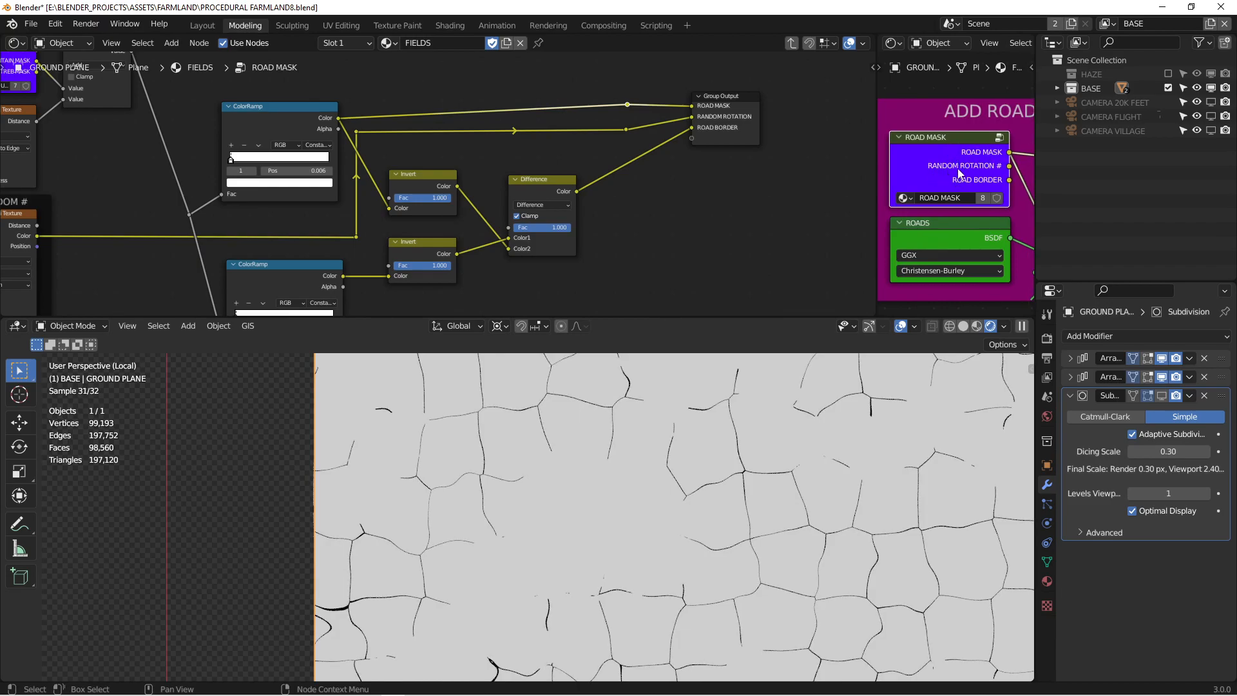
left_click(960, 149, "ctrl+shift")
left_click(960, 149, "ctrl+shift")
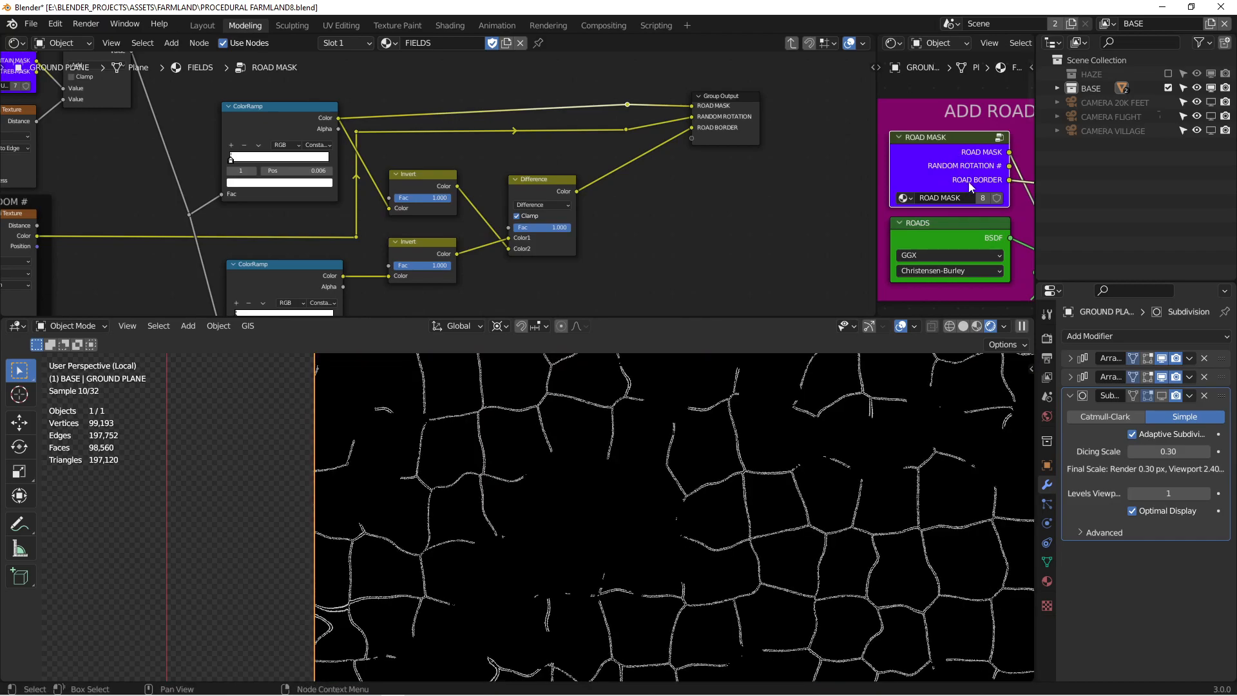
scroll(547, 458, "up", 1)
scroll(546, 454, "up", 6)
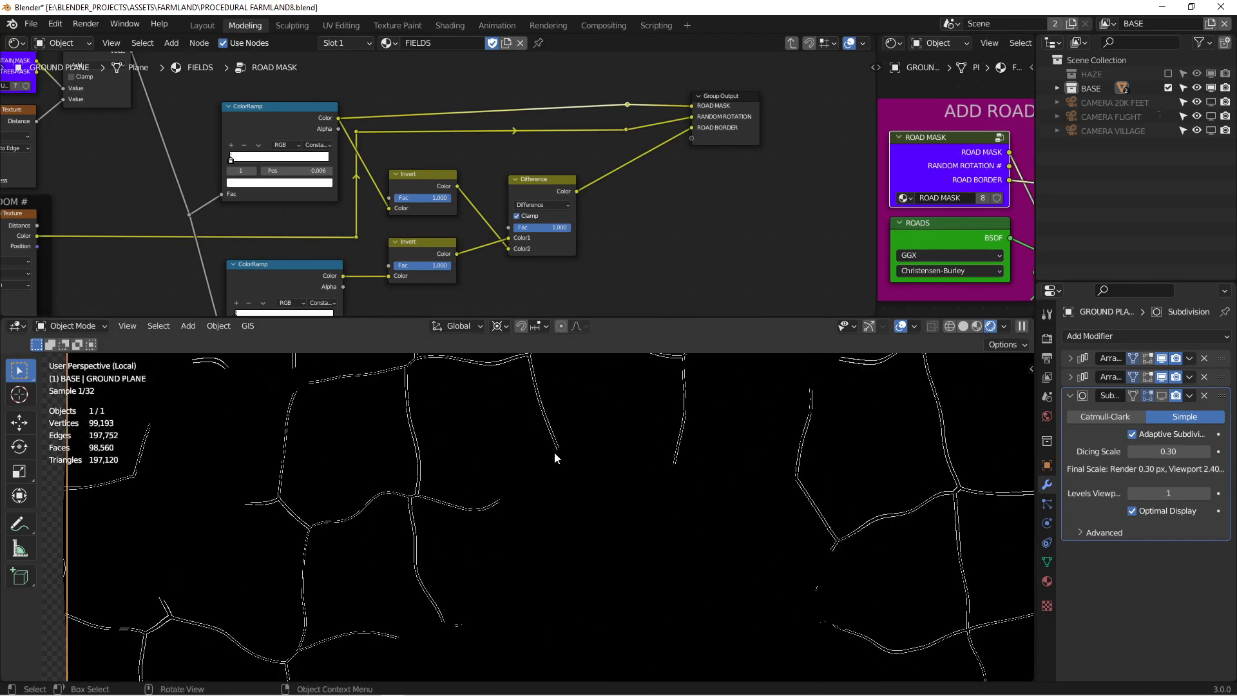
scroll(600, 520, "up", 1)
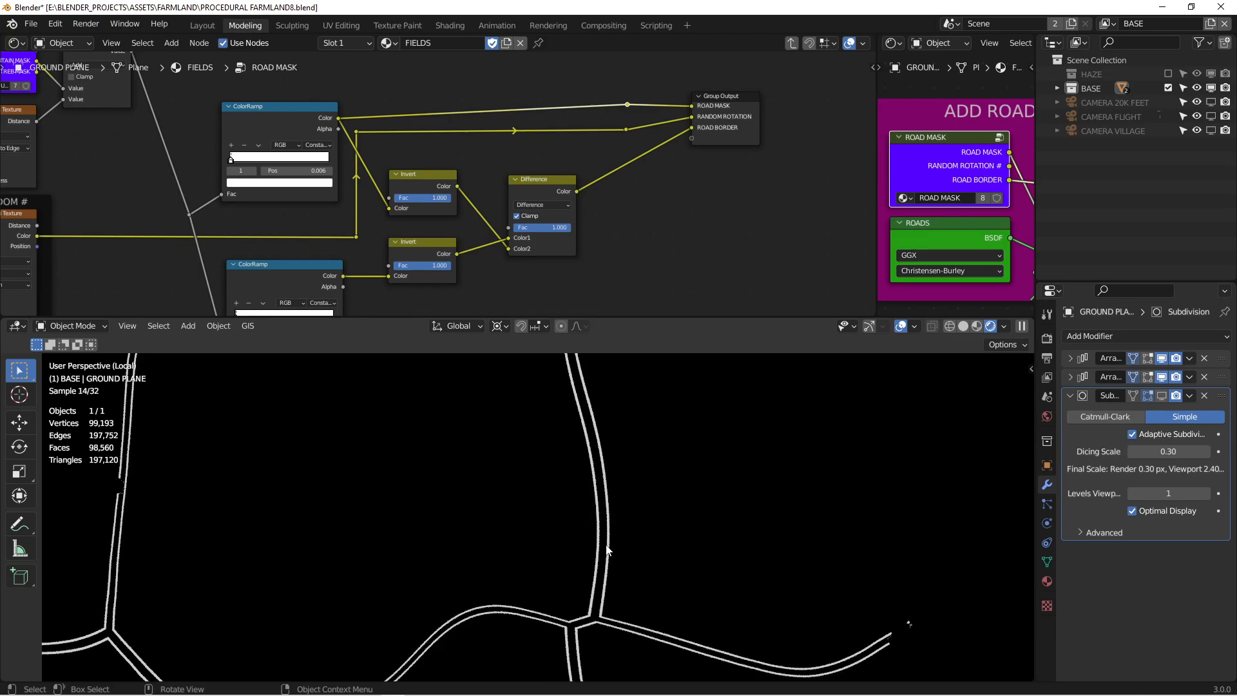
Cycle the preview through the ROAD MASK node's outputs back to ROAD BORDER and compare the borders with the ColorRamp, Invert and Difference nodes
scroll(342, 169, "down", 2)
middle_click_drag(362, 221, 411, 193)
scroll(353, 221, "down", 1)
scroll(464, 199, "up", 3, "shift")
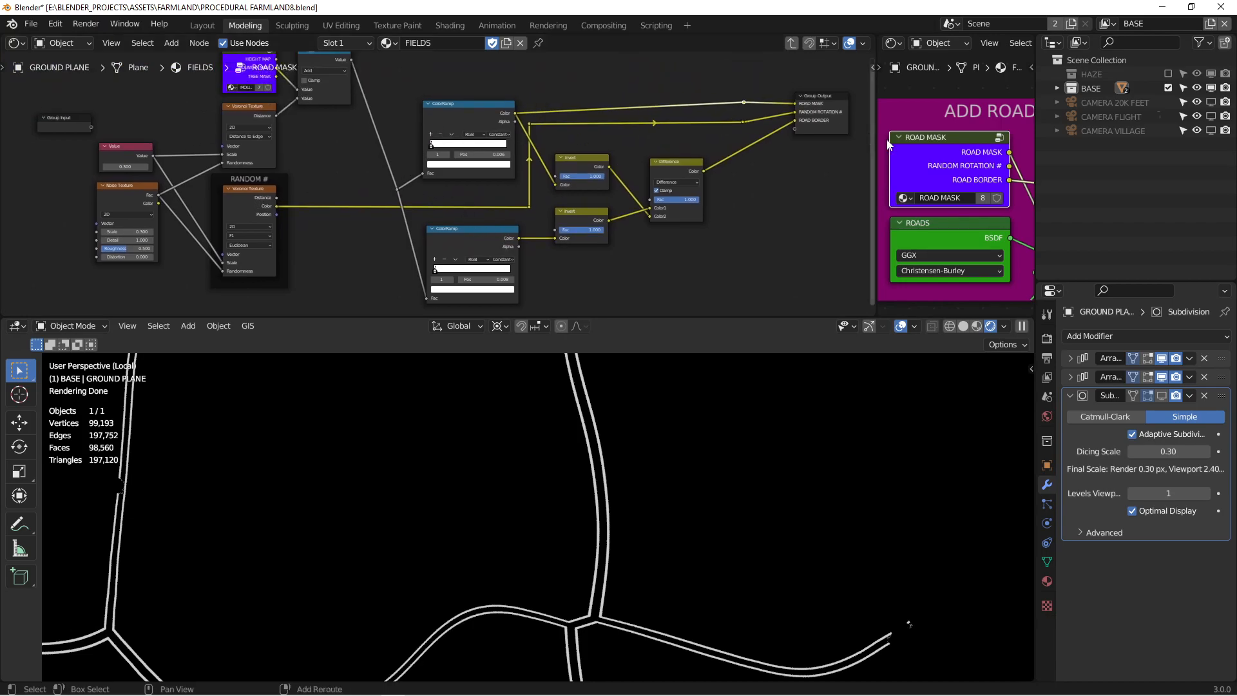
left_click(945, 150, "ctrl+shift")
left_click(925, 157, "ctrl+shift")
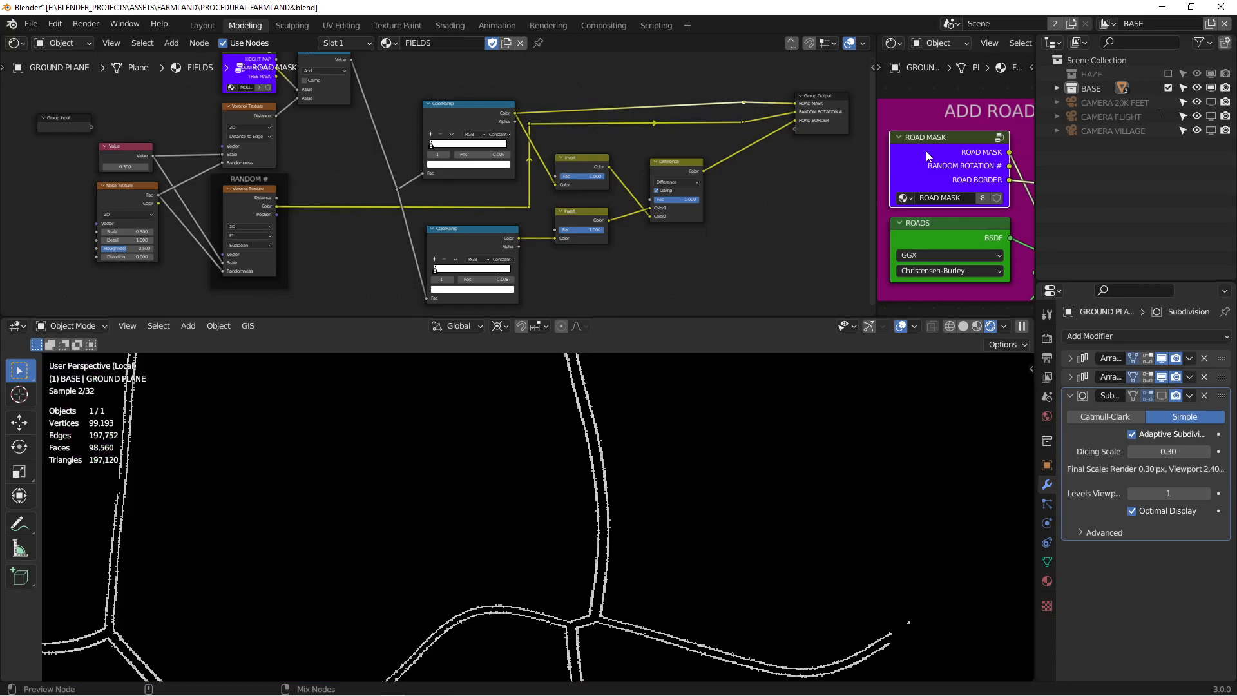
left_click(939, 142, "ctrl+shift")
left_click(939, 142, "ctrl+shift")
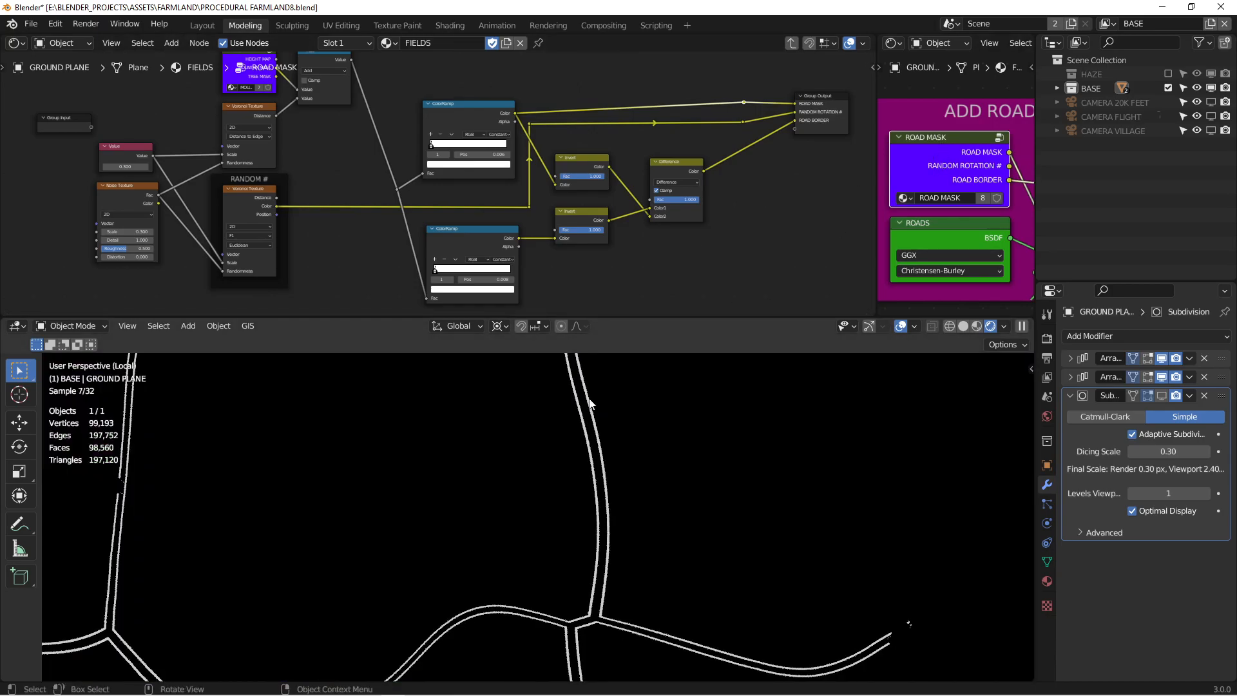
middle_click_drag(587, 225, 549, 197)
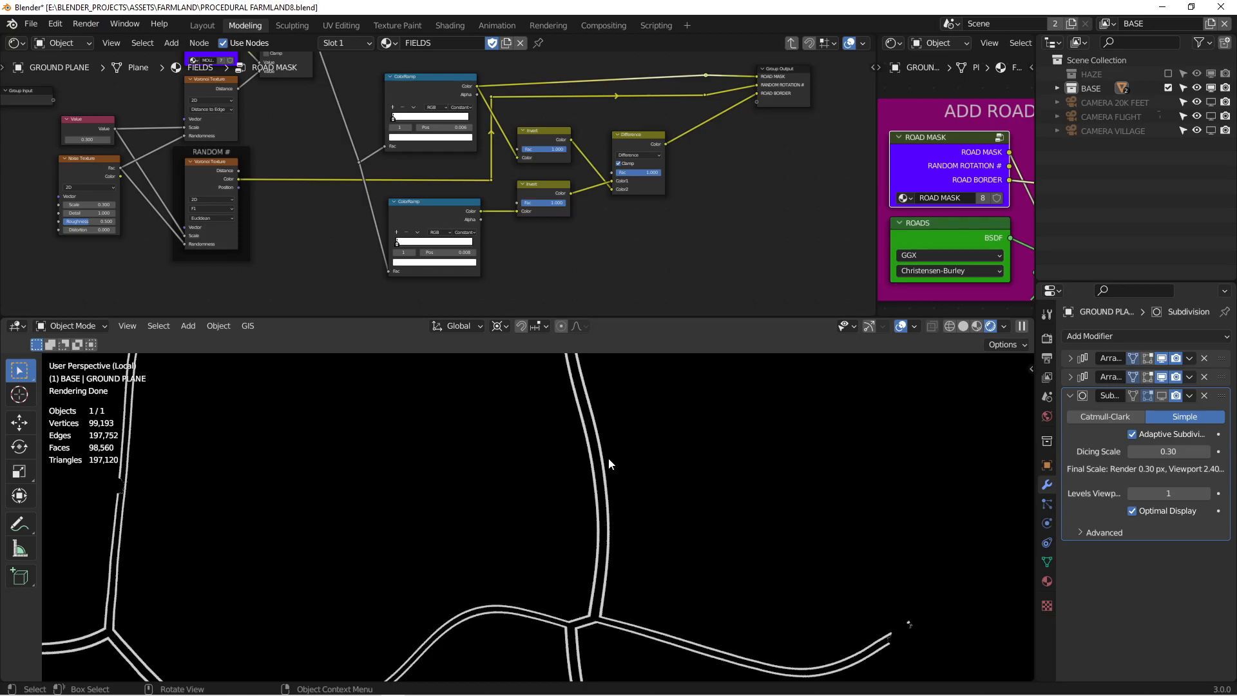
middle_click_drag(668, 177, 581, 185)
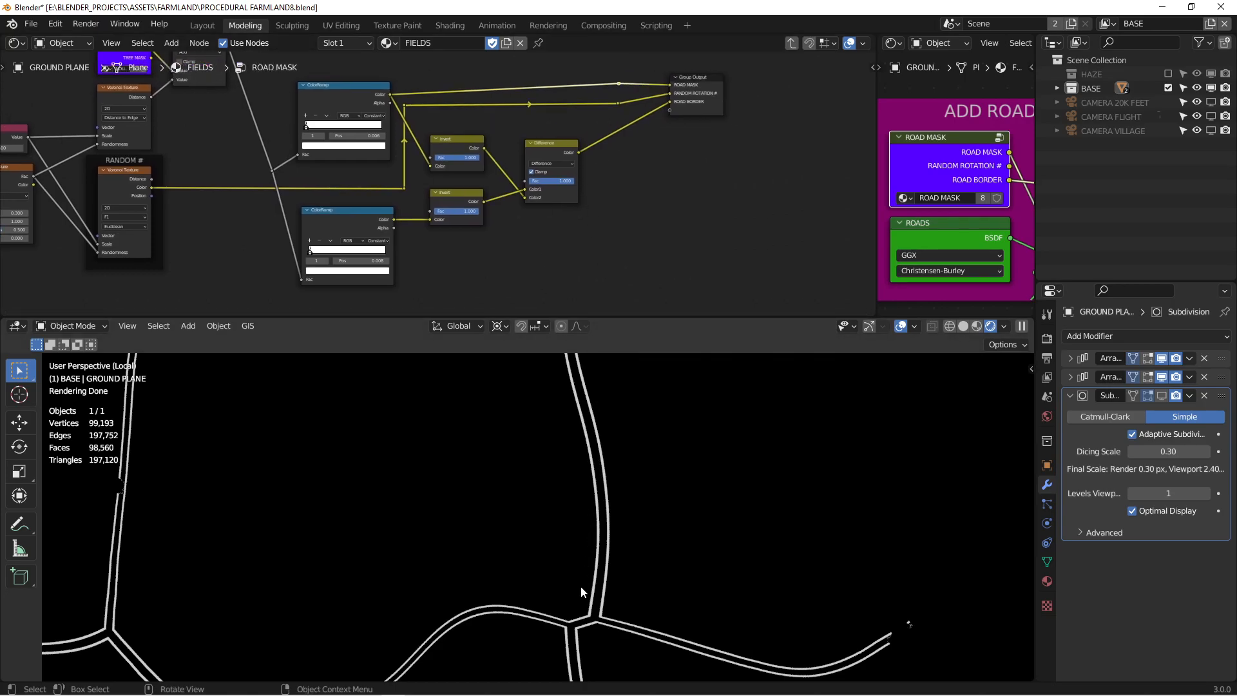
Preview the RANDOM ROTATION # output of the ROAD MASK node across the ground plane
middle_click_drag(641, 156, 604, 157)
left_click_drag(1009, 180, 1009, 165, "ctrl")
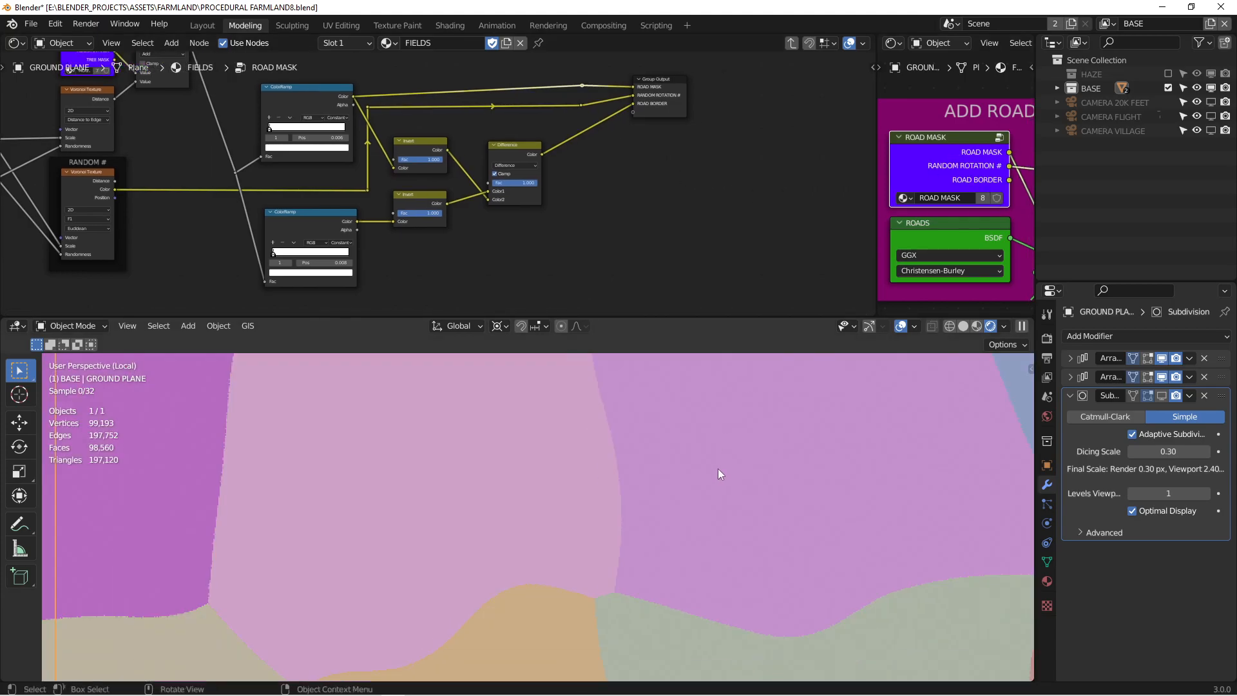
scroll(717, 497, "down", 10)
middle_click_drag(801, 525, 499, 392, "shift")
Examine the RANDOM # Voronoi Texture, its shared Value and Noise Texture inputs, and the colored cells on the ground plane
middle_click_drag(322, 138, 567, 139)
scroll(463, 175, "up", 1)
middle_click_drag(356, 154, 543, 148)
scroll(543, 148, "up", 2)
middle_click_drag(507, 96, 519, 102)
scroll(520, 102, "up", 1)
scroll(519, 101, "up", 1)
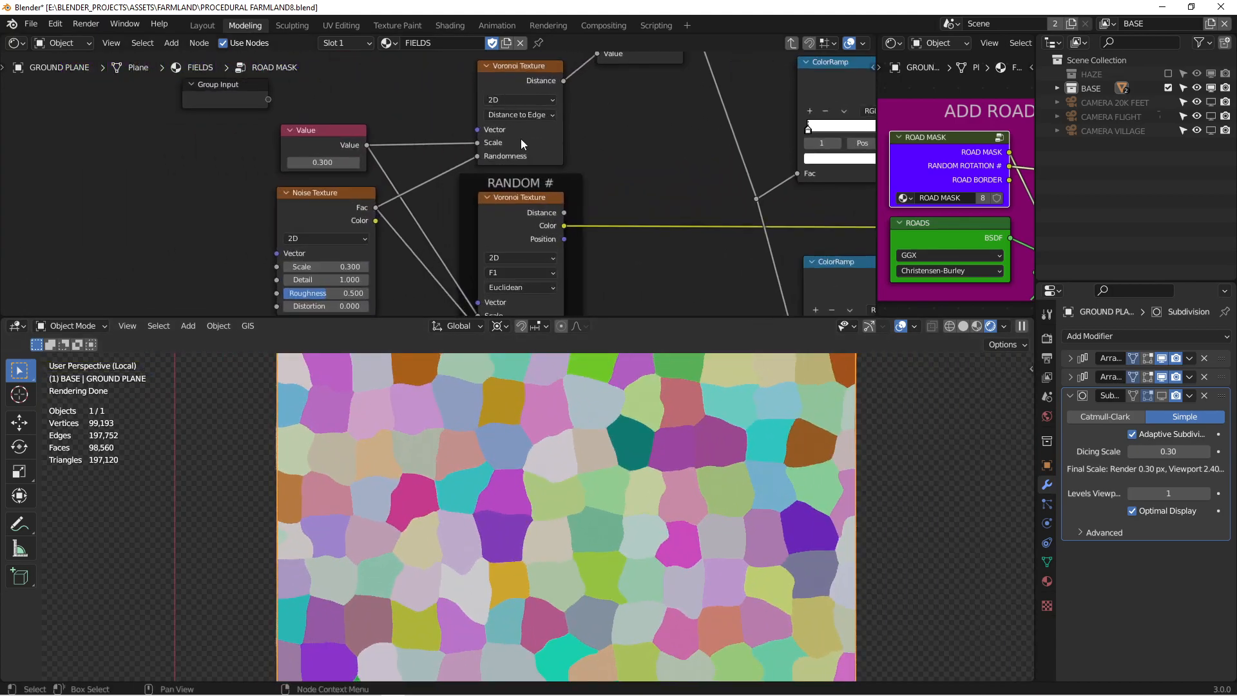
middle_click_drag(607, 245, 609, 225)
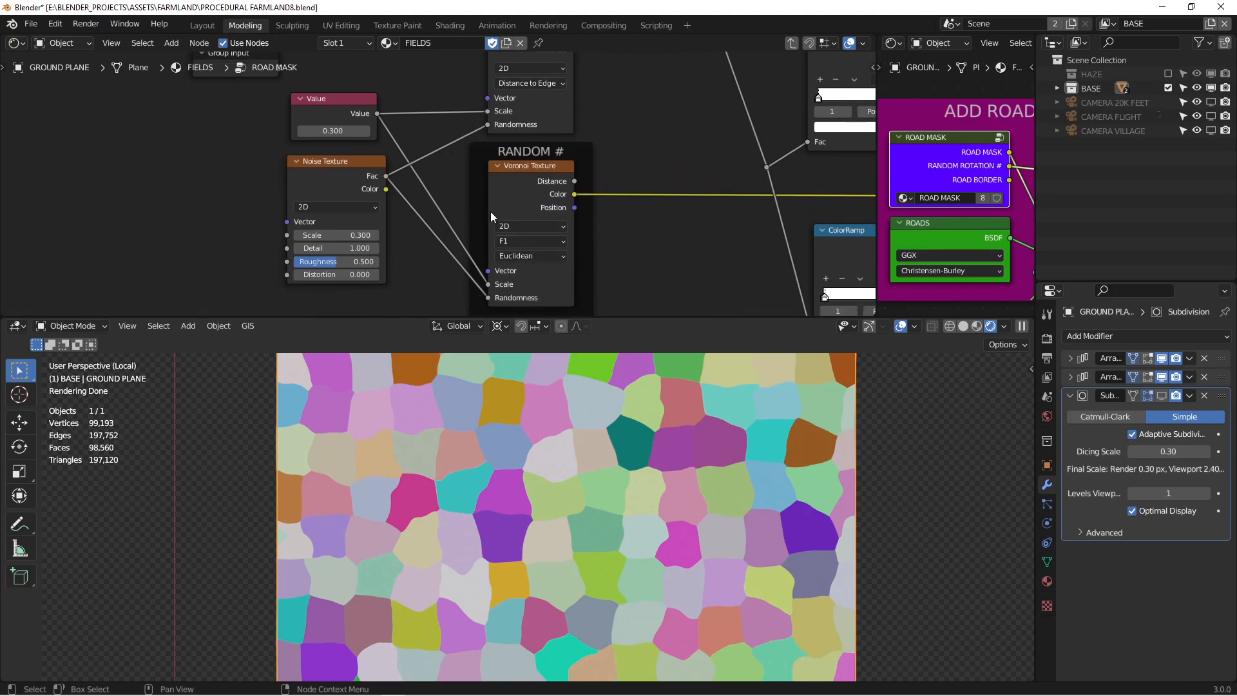
scroll(490, 211, "down", 1)
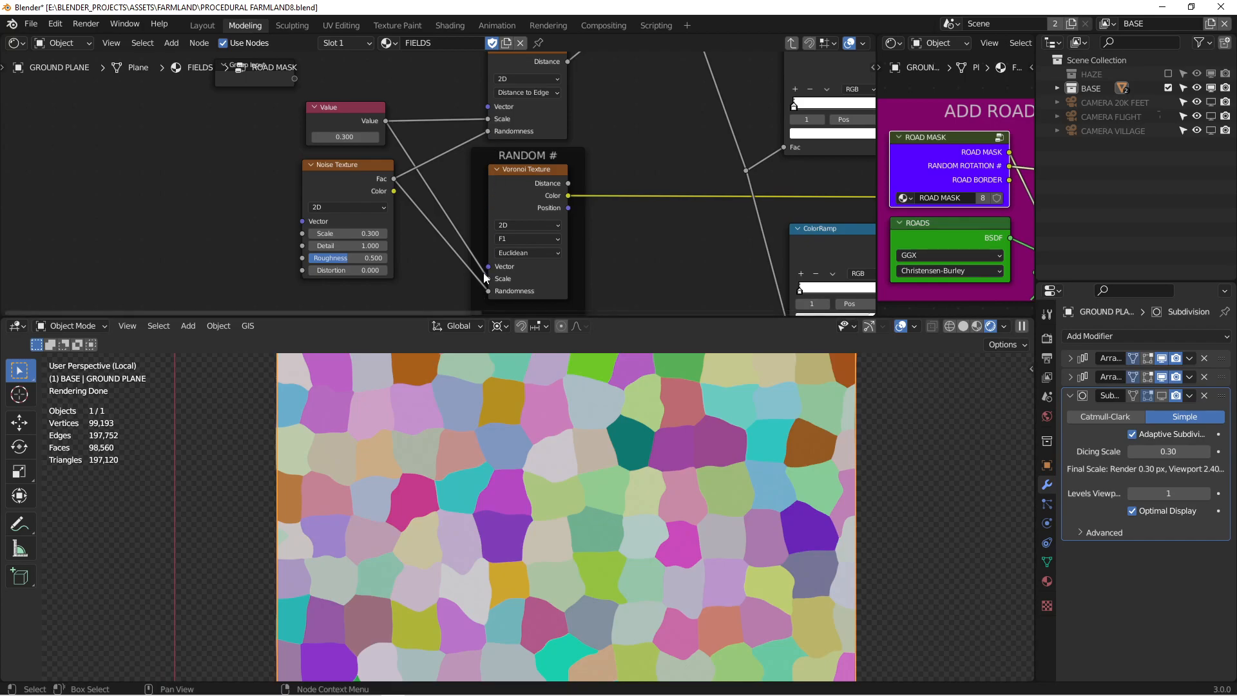
scroll(578, 527, "up", 5)
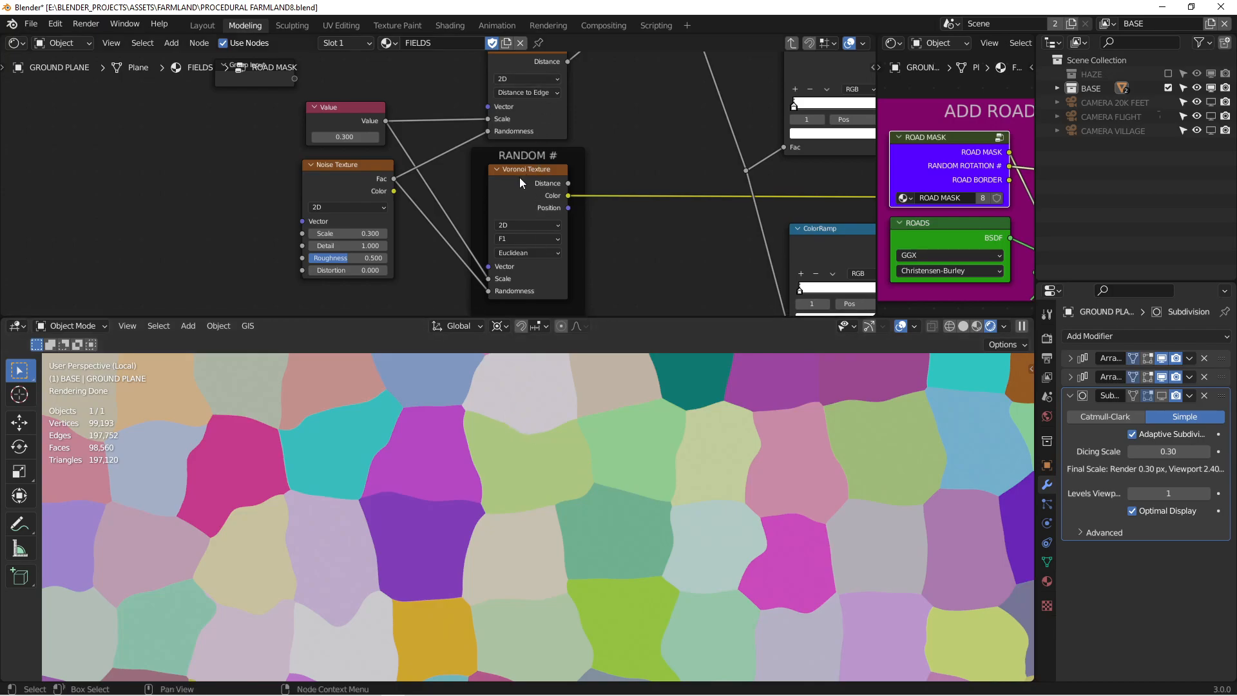
scroll(555, 203, "down", 2)
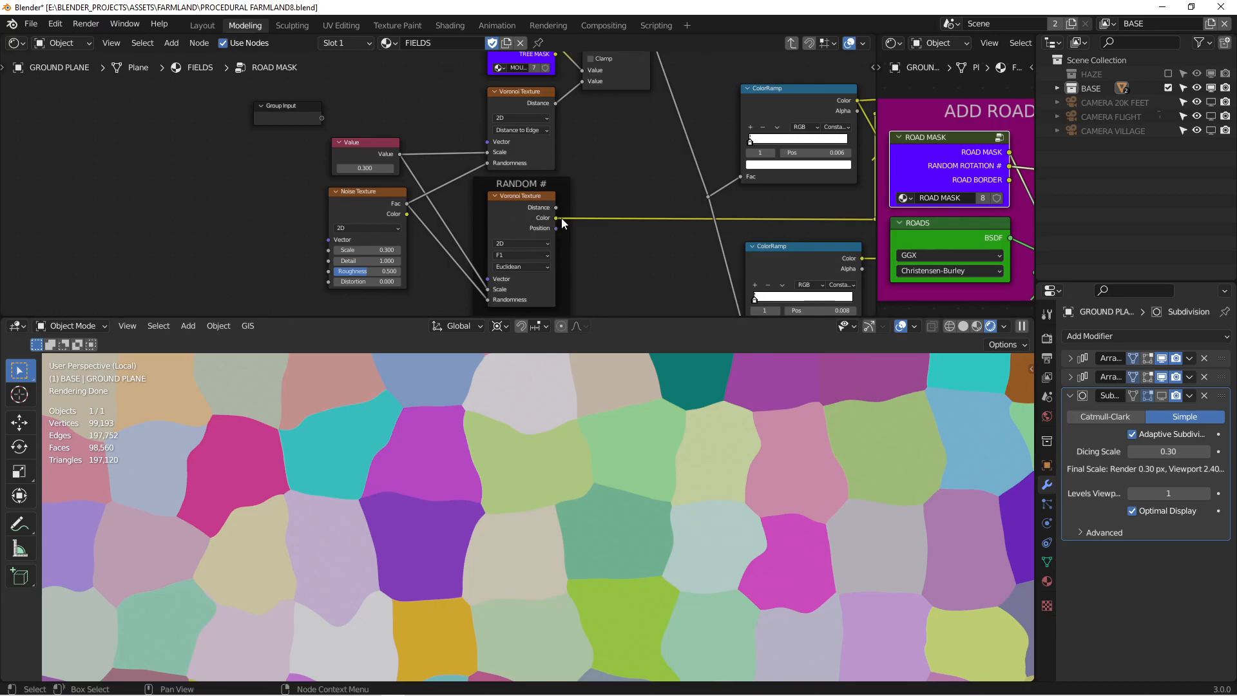
scroll(558, 502, "down", 10)
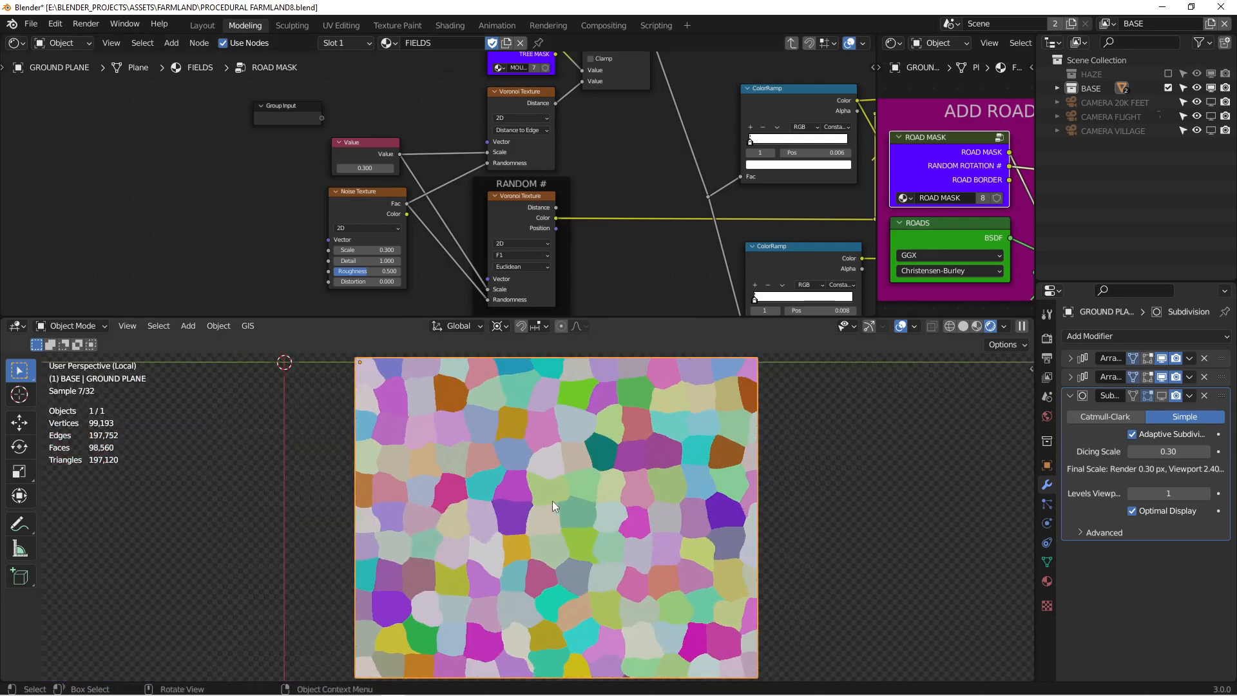
Cycle the preview through the ROAD MASK node's outputs back to RANDOM ROTATION # and compare the road lines with the colored cells
scroll(606, 518, "up", 6)
middle_click_drag(666, 205, 639, 168)
left_click(969, 156, "ctrl+shift")
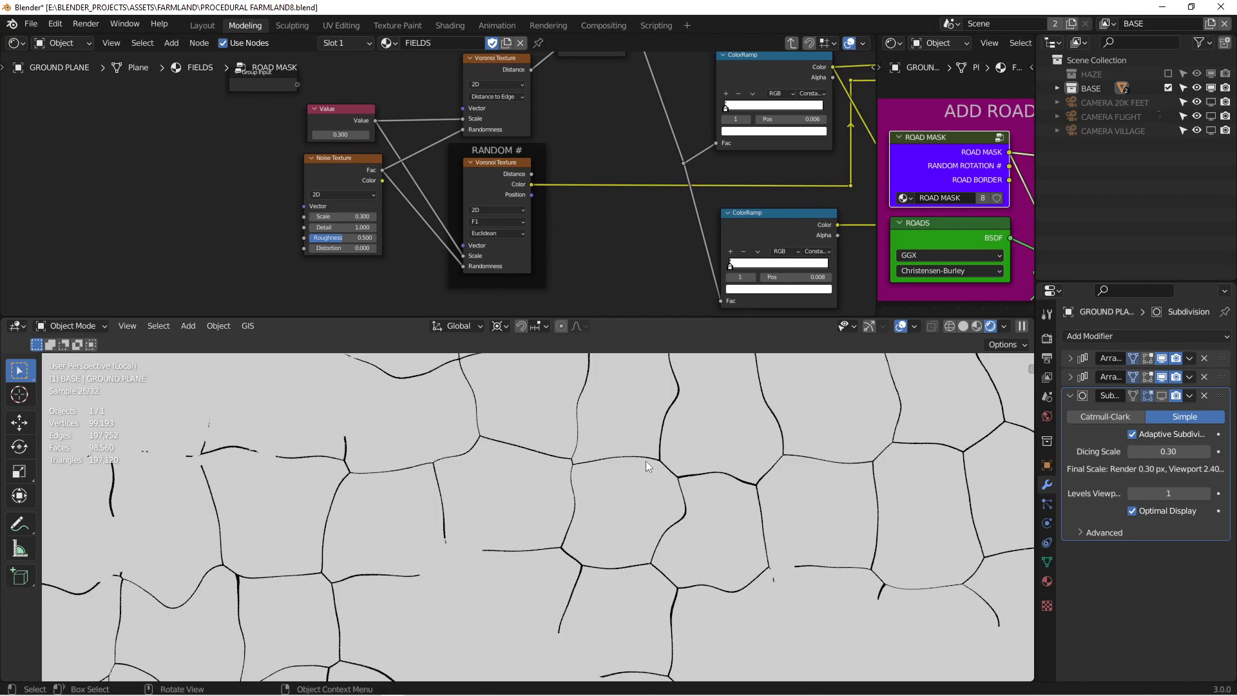
left_click(920, 156, "ctrl+shift")
left_click(920, 156, "ctrl+shift")
left_click(920, 156, "ctrl+shift")
left_click(920, 155, "ctrl+shift")
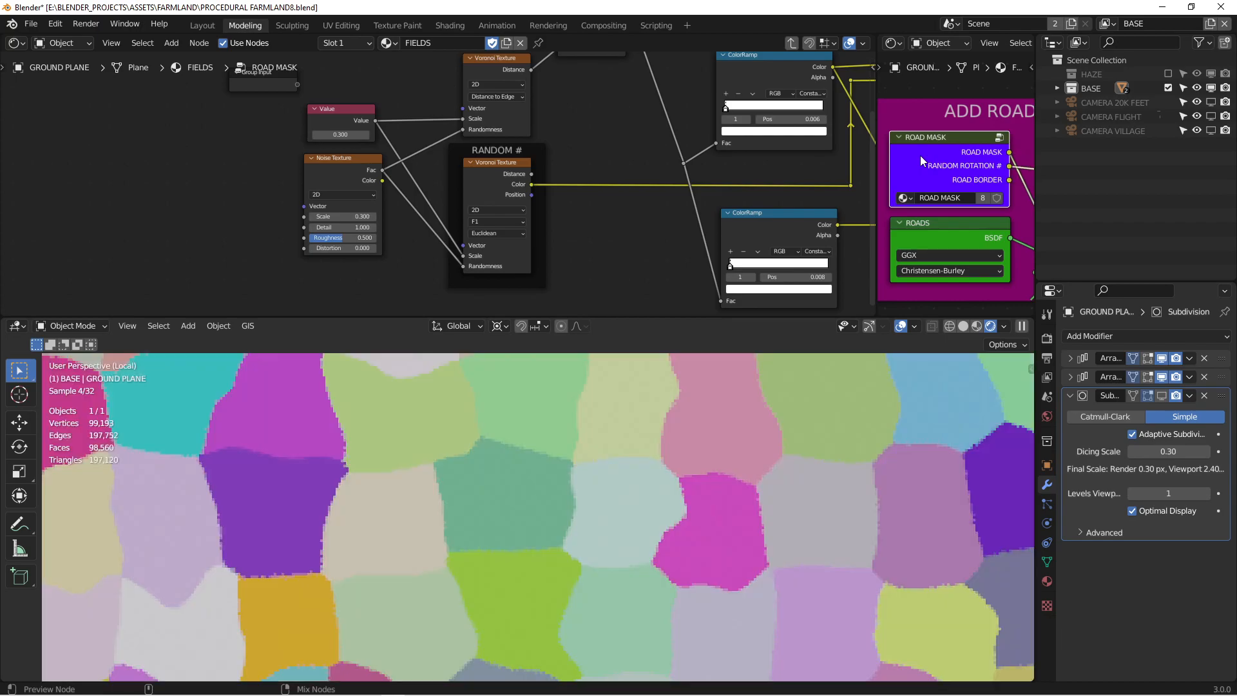
scroll(604, 512, "down", 3)
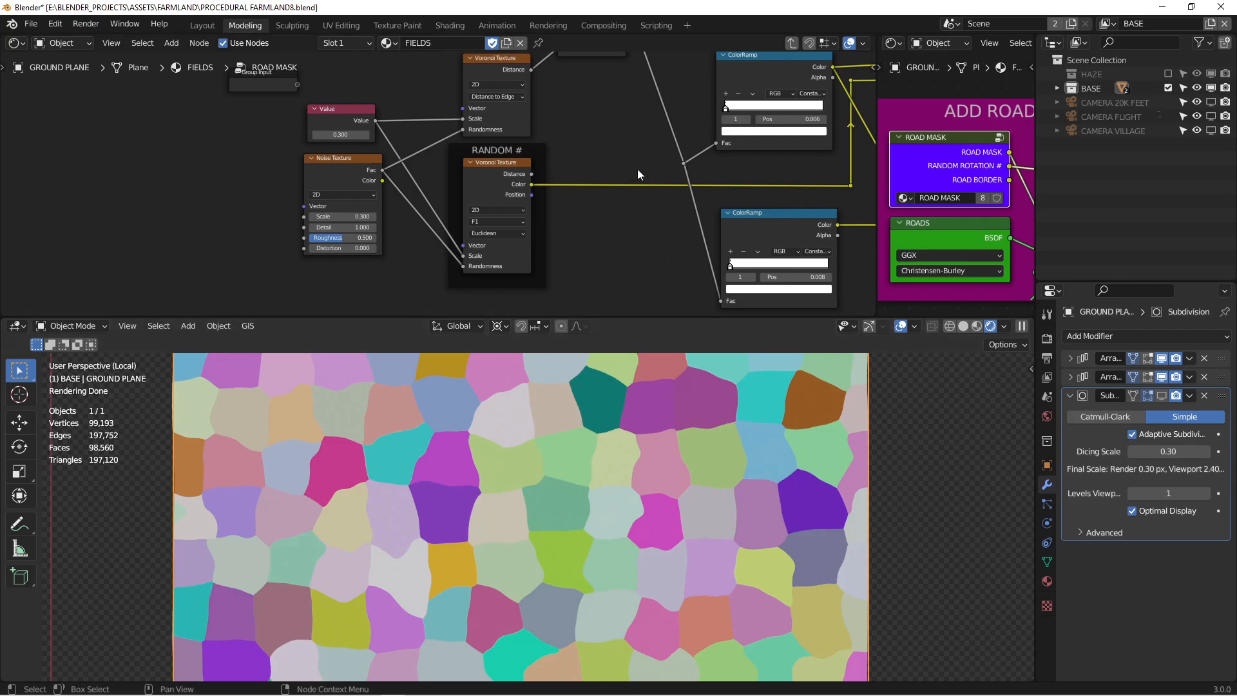
Trace the RANDOM # Voronoi Texture's color link to the Group Output and compare it with the cells on the ground plane
middle_click_drag(683, 188, 481, 186)
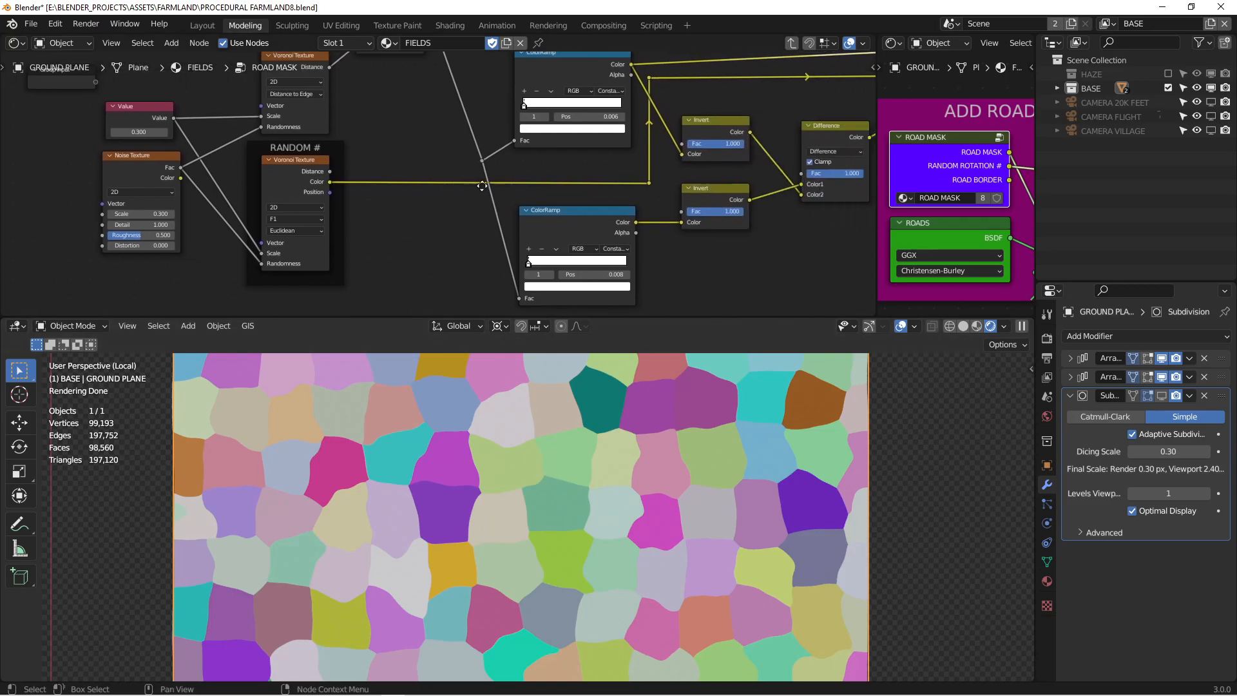
middle_click_drag(708, 168, 638, 172)
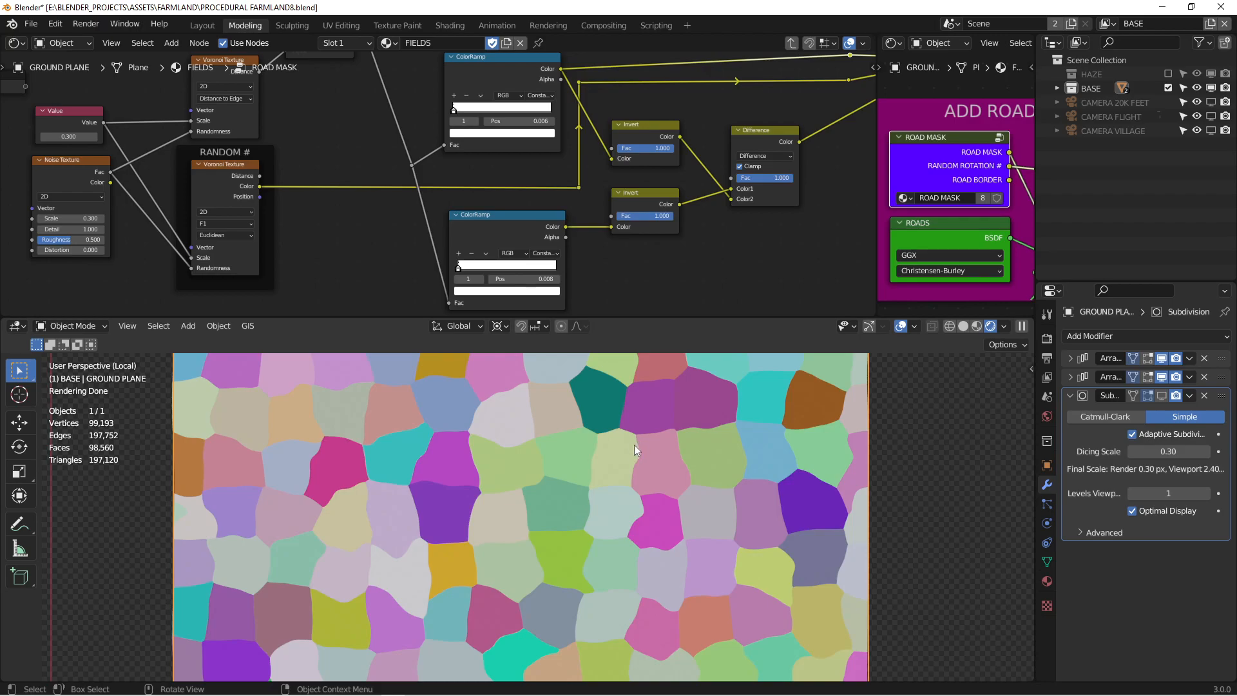
middle_click_drag(766, 161, 552, 172)
scroll(661, 172, "down", 1)
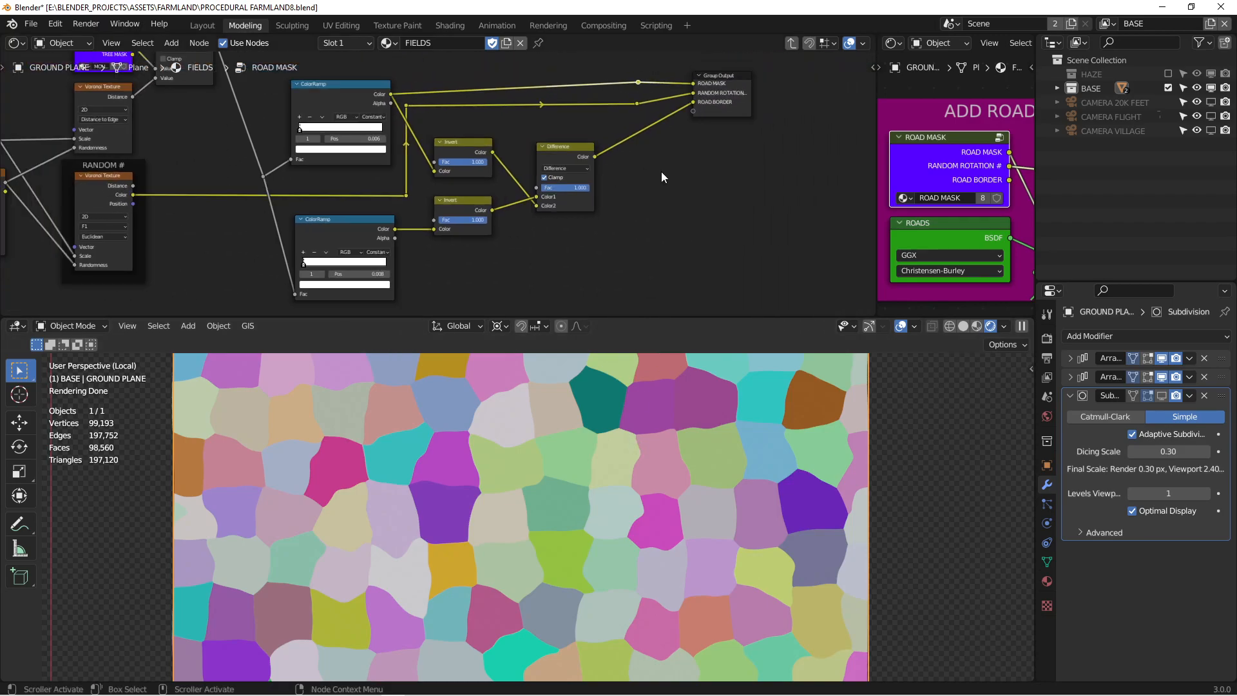
scroll(661, 171, "down", 1)
scroll(672, 494, "down", 2)
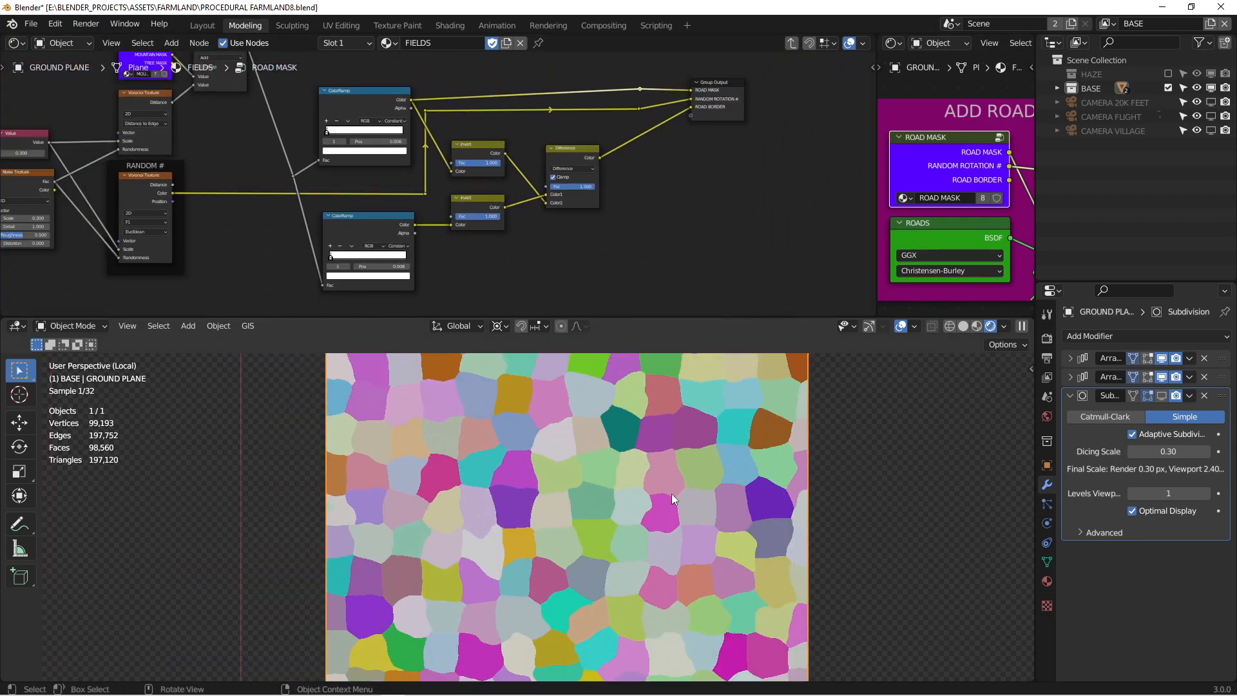
scroll(588, 478, "up", 2)
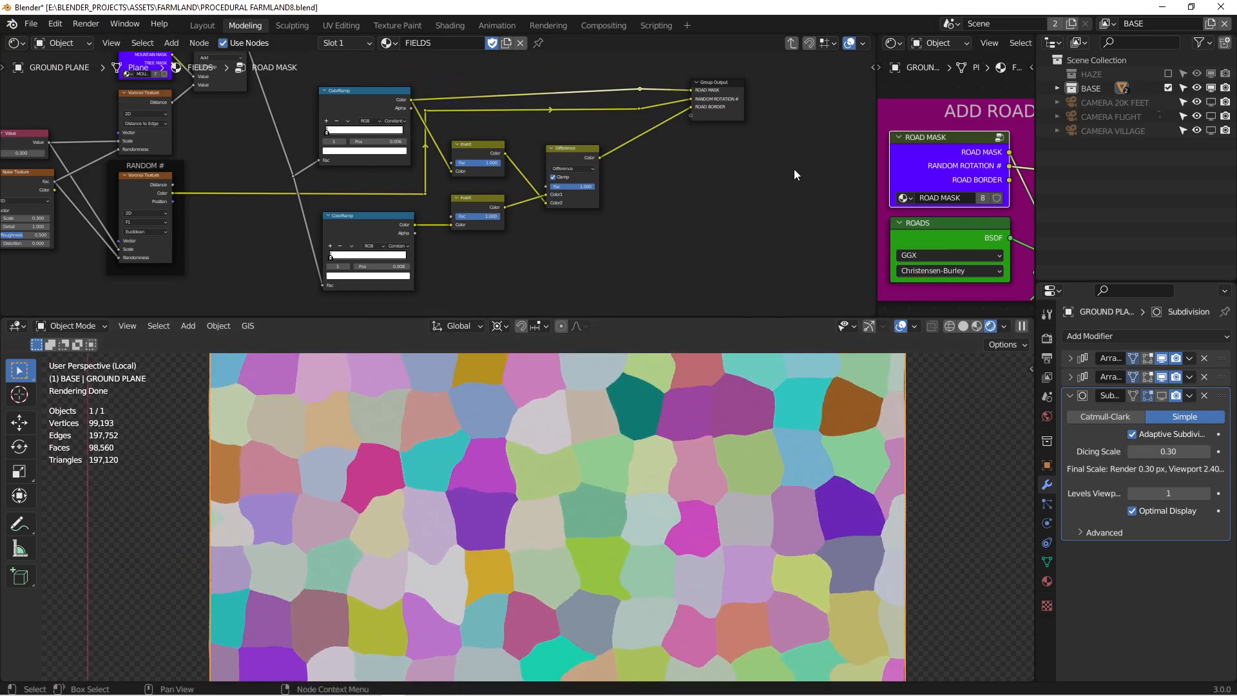
Exit the ROAD MASK group and select the SMALL FIELDS node above the MOSSY GROUND and LETTUCE TEXTURE nodes
key("Tab")
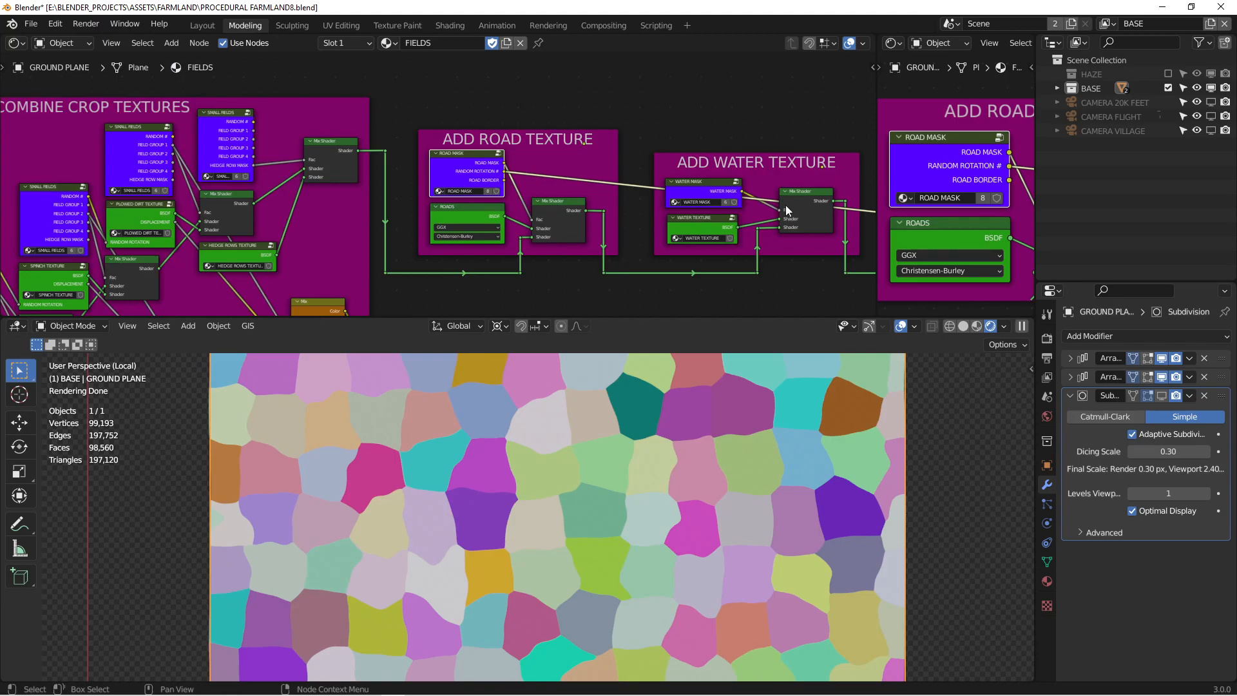
middle_click_drag(265, 162, 516, 145)
middle_click_drag(270, 309, 407, 227)
middle_click_drag(286, 274, 516, 149)
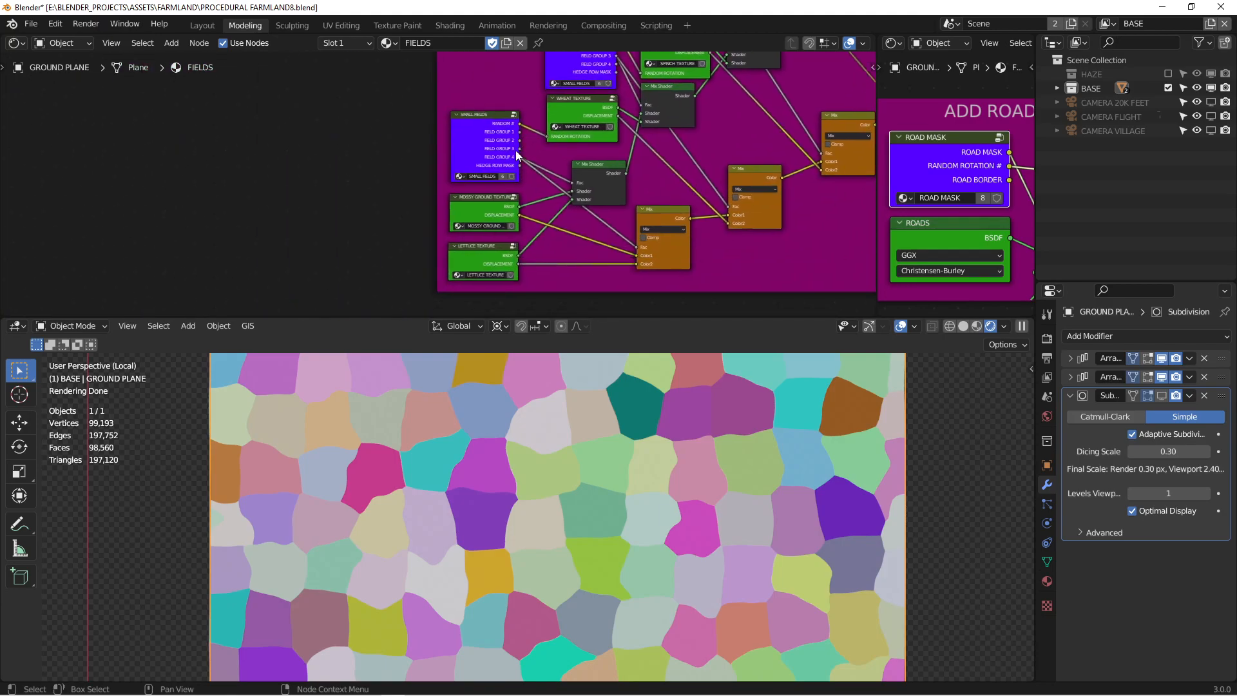
scroll(506, 187, "up", 1)
scroll(505, 187, "up", 1)
left_click(467, 107)
Bring the SMALL FIELDS node's outputs into close view in the secondary node editor
scroll(935, 179, "down", 7)
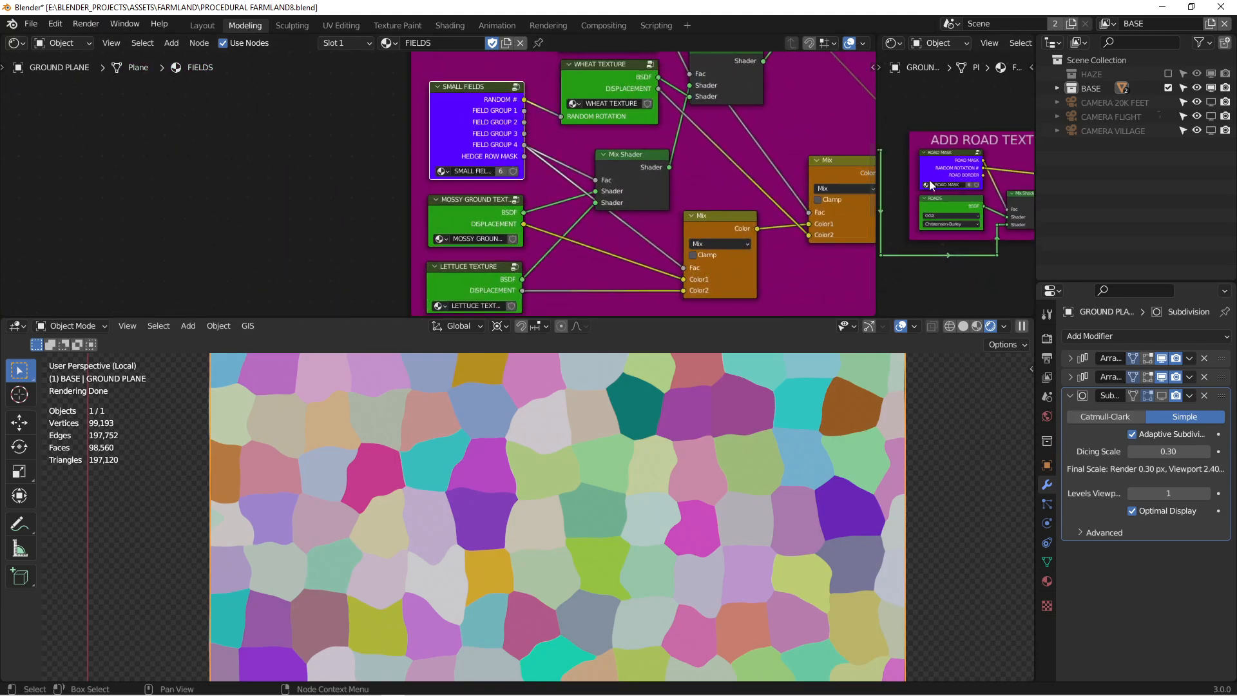
middle_click_drag(929, 180, 999, 154)
middle_click_drag(915, 152, 982, 80)
scroll(961, 164, "up", 4)
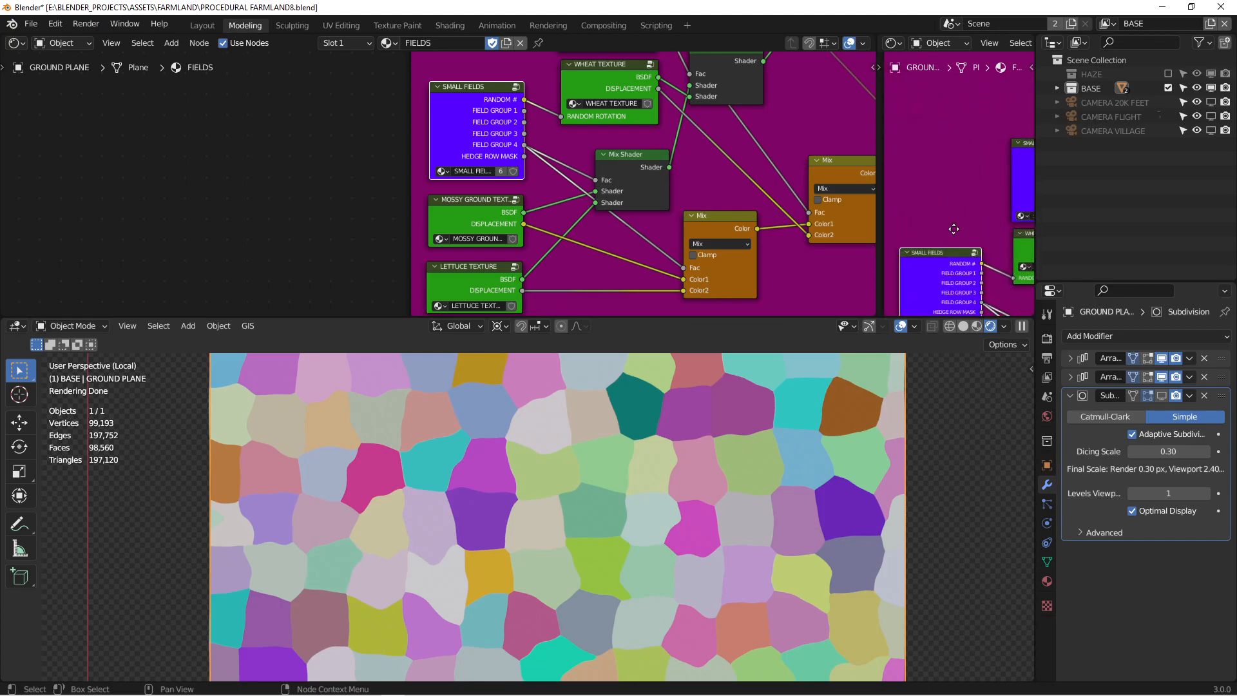
middle_click_drag(969, 158, 956, 135)
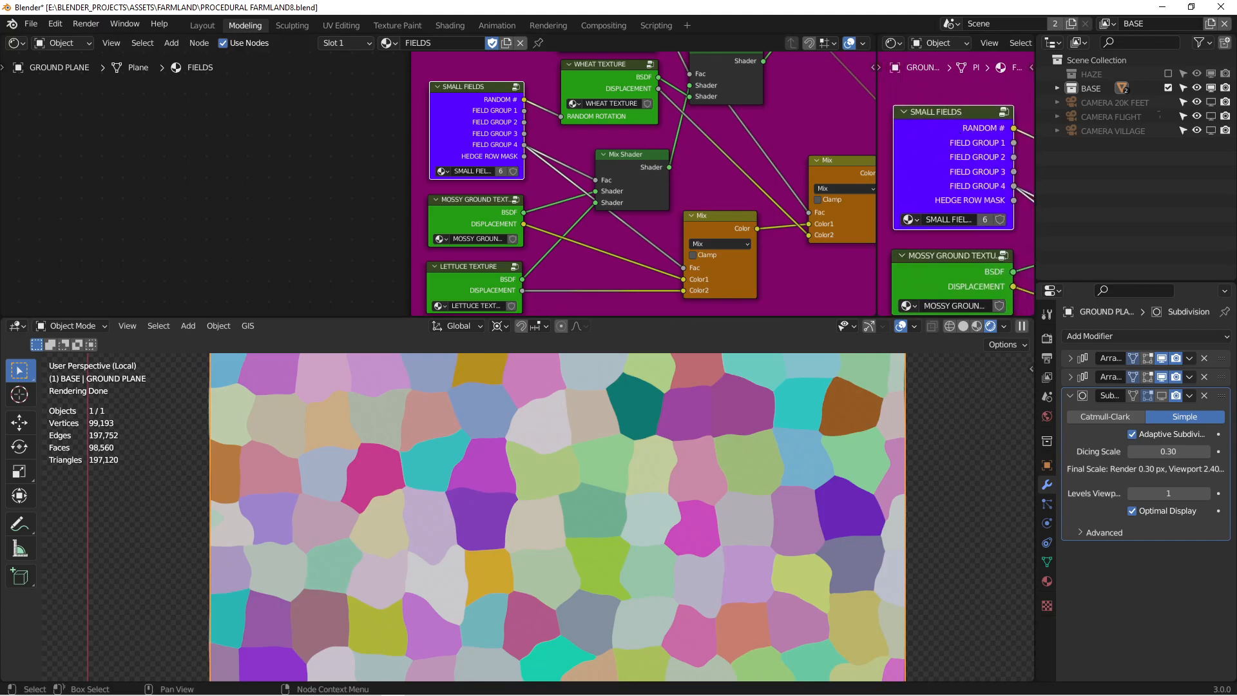
Switch to Photos to examine the field layout in the FARMLAND TEST 001.png render, and return to Blender
left_click_drag(1236, 179, 774, 0)
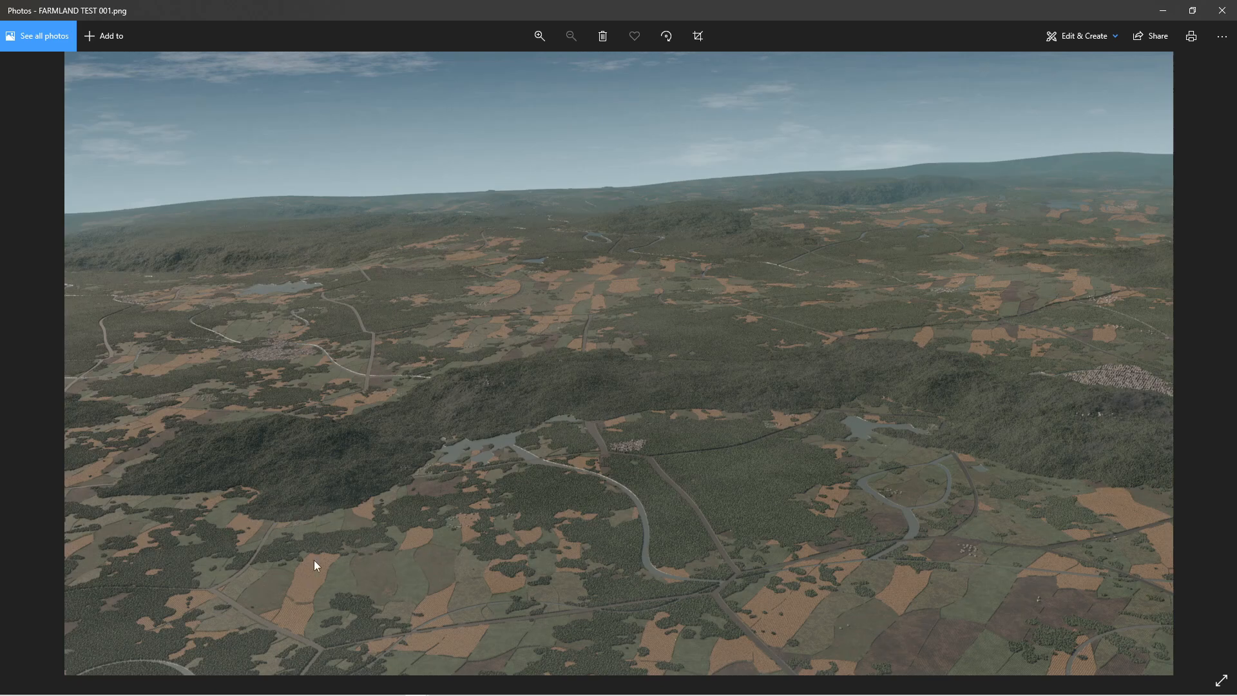
left_click_drag(818, 3, 0, 258)
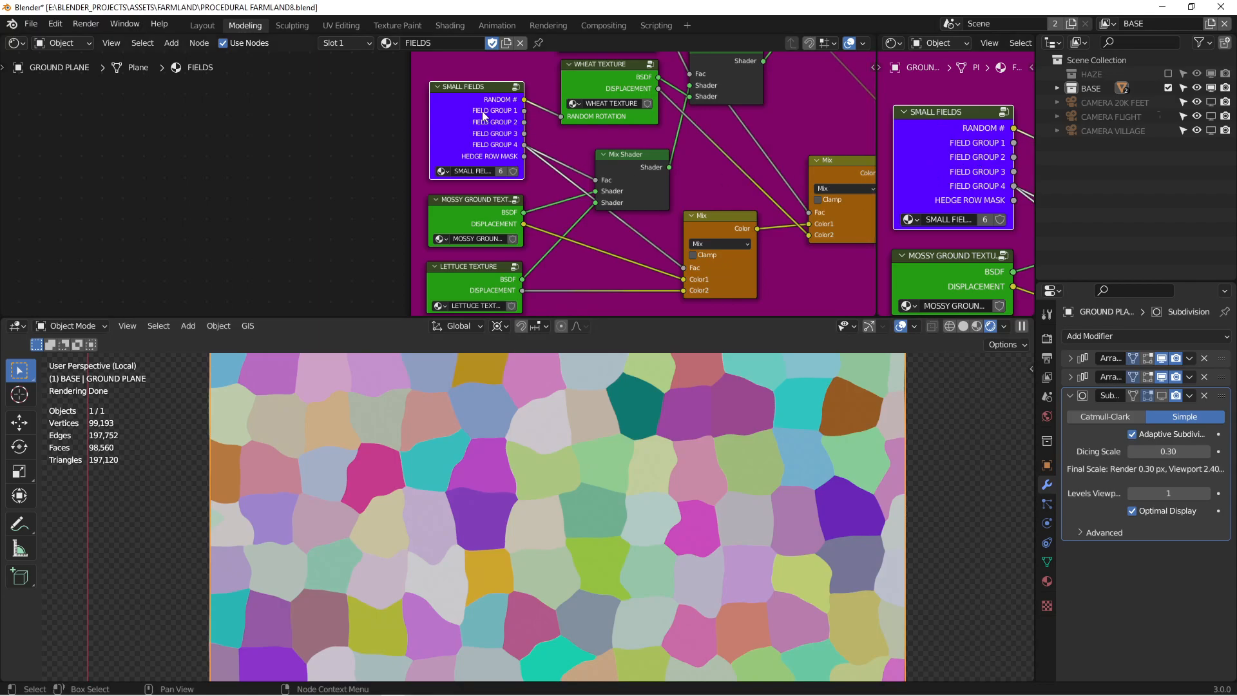
Open the SMALL FIELDS group and select the ROAD MASK node that feeds the first Mapping node's rotation
key("Tab")
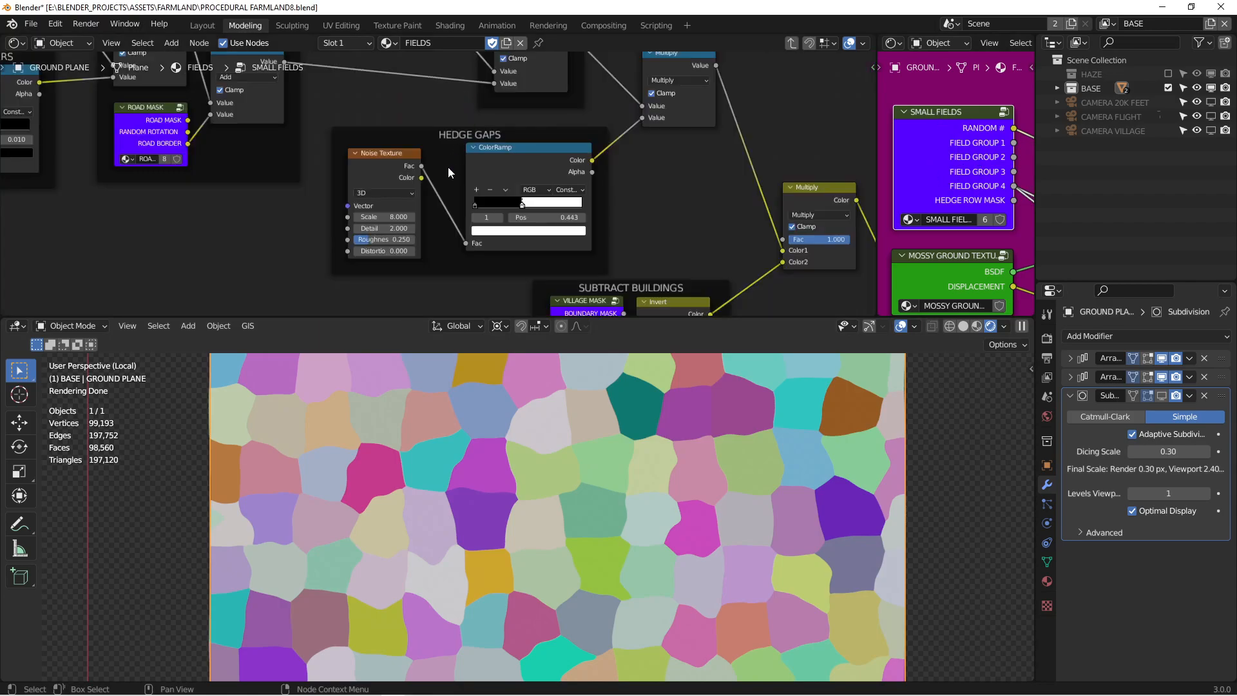
scroll(448, 164, "down", 5)
scroll(432, 176, "up", 6)
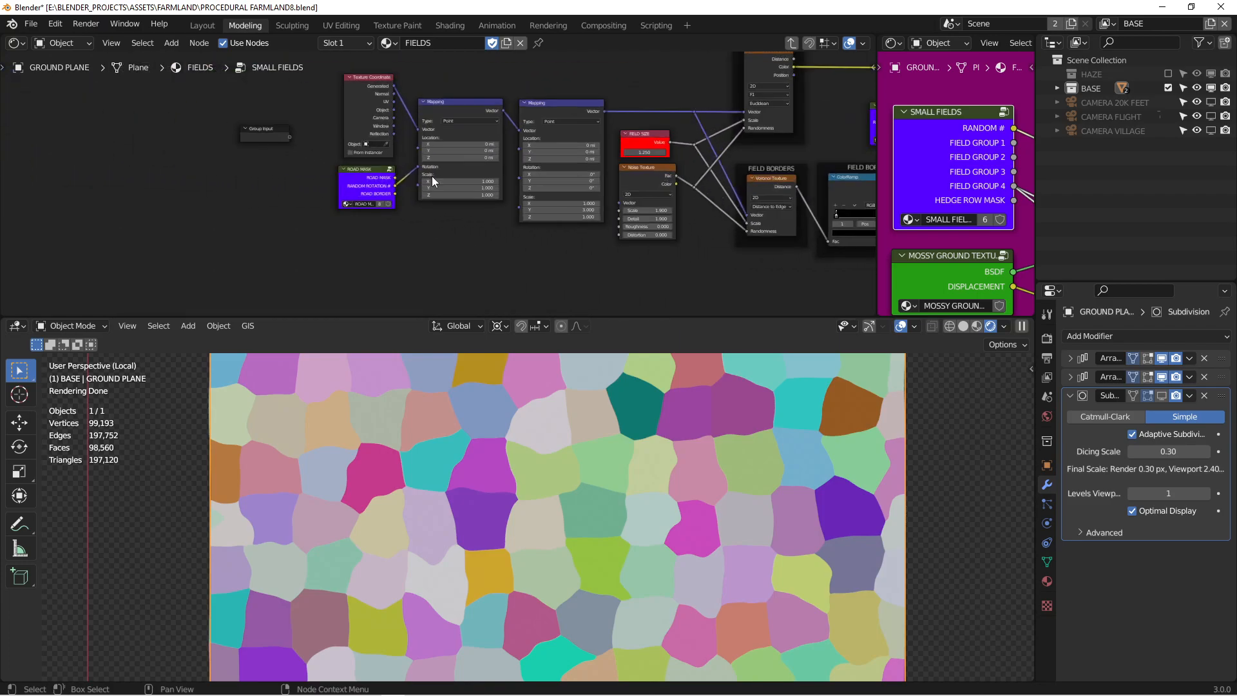
middle_click_drag(444, 243, 439, 237)
left_click(289, 230)
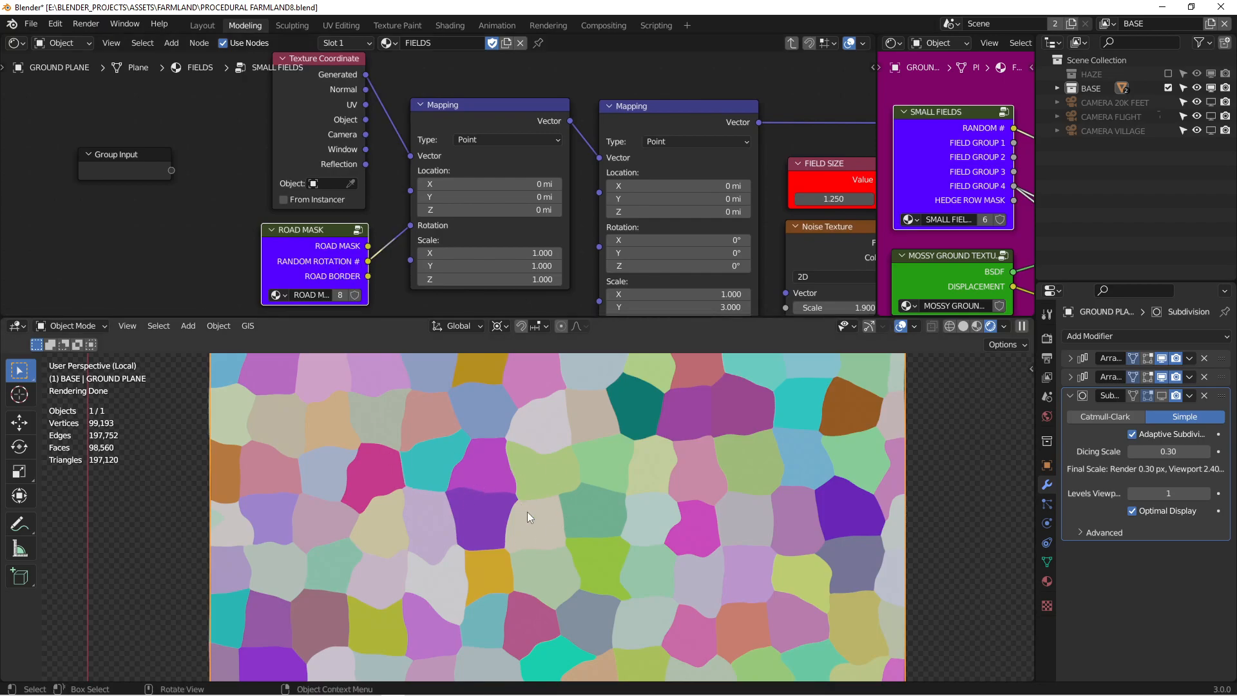
Examine how RANDOM ROTATION # feeds the Mapping nodes, and how FIELD SIZE and the Noise Texture feed the Voronoi Textures
scroll(477, 206, "down", 3)
middle_click_drag(538, 192, 378, 173)
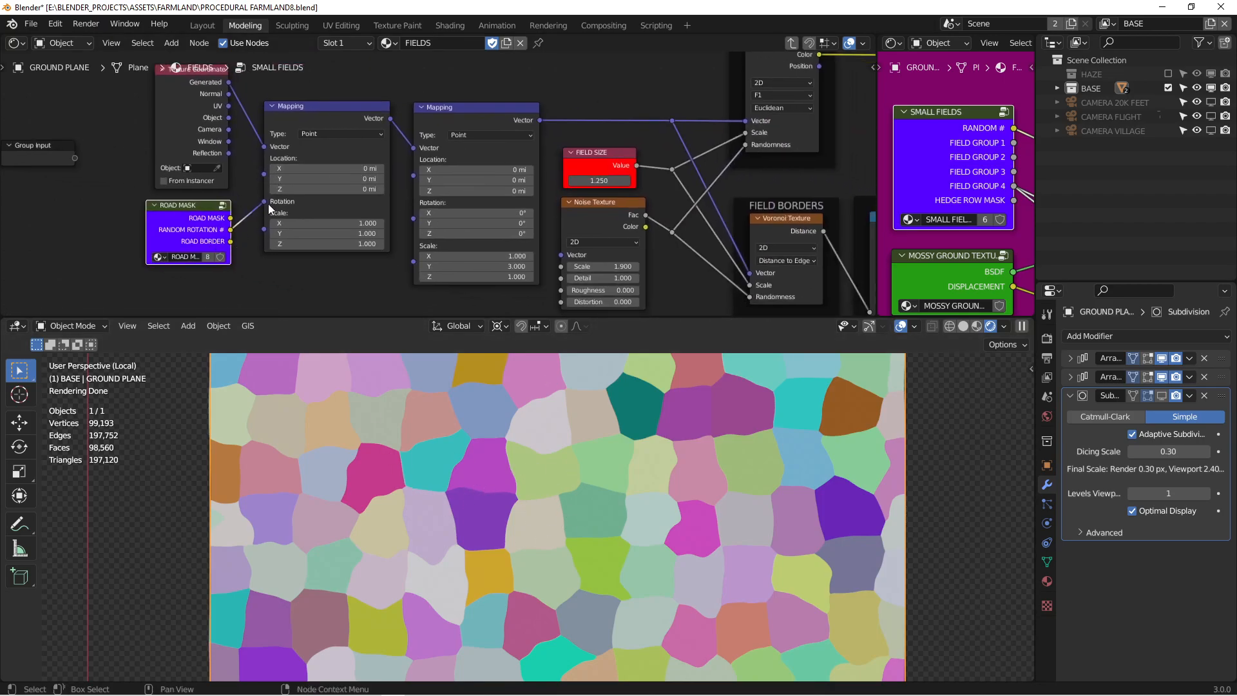
middle_click_drag(327, 102, 335, 127)
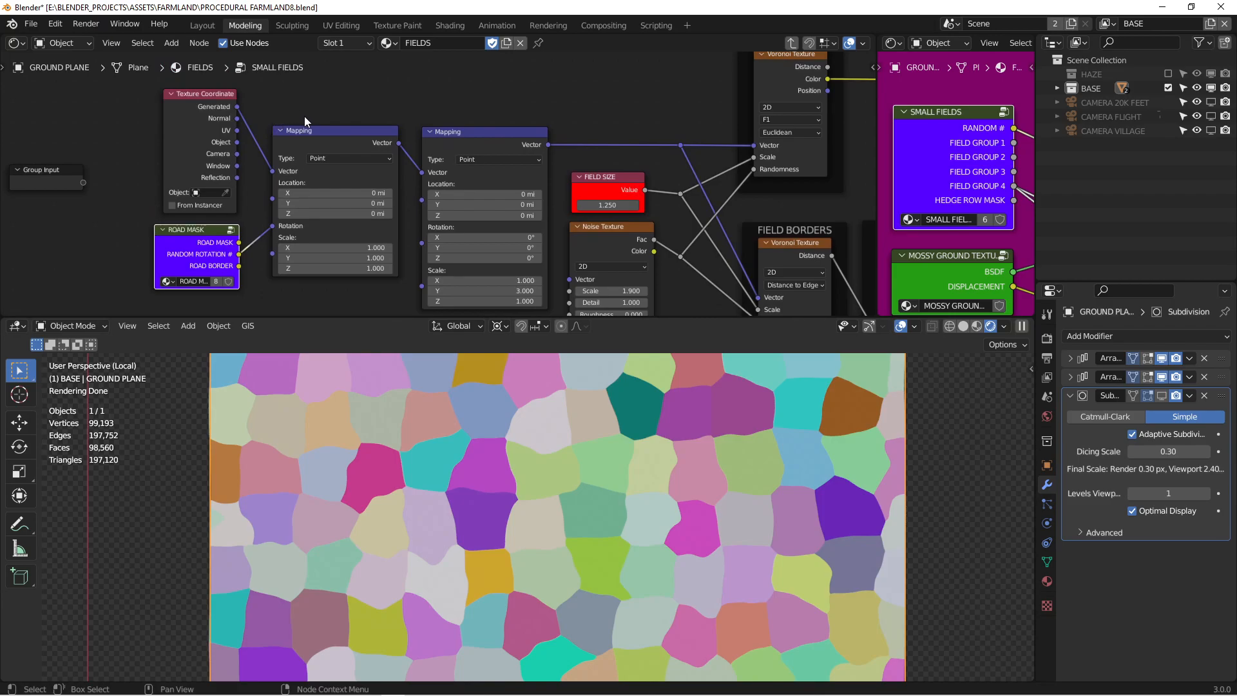
middle_click_drag(220, 274, 145, 234)
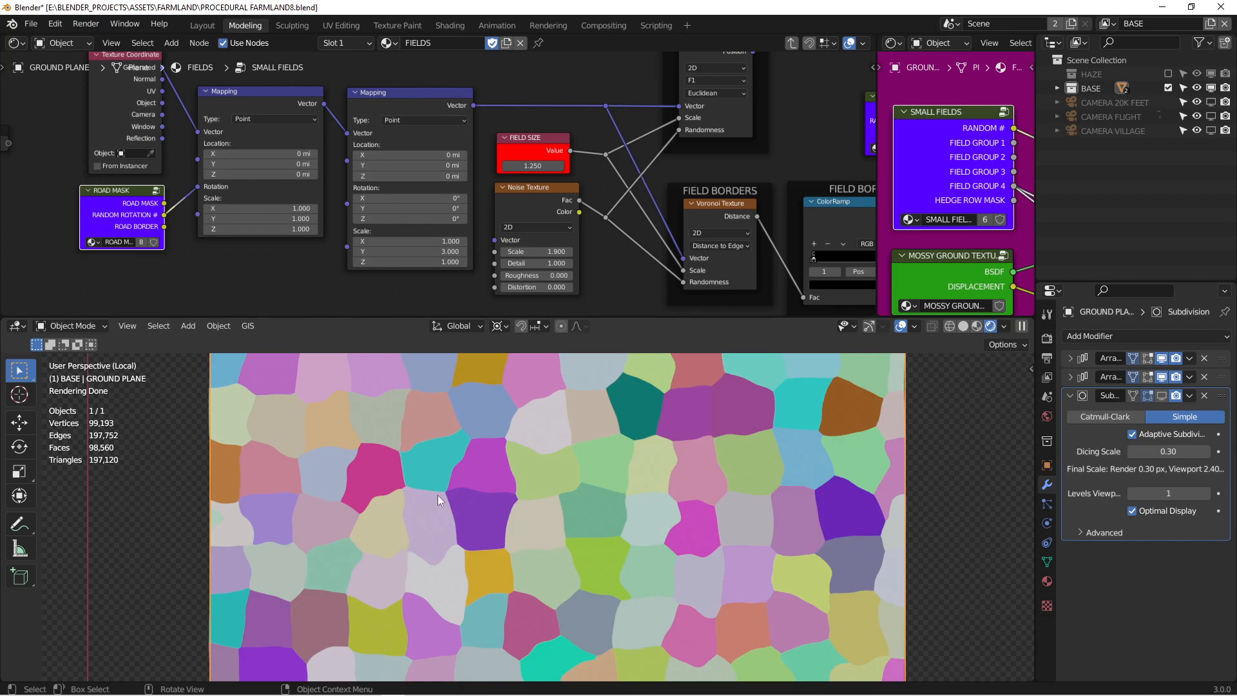
middle_click_drag(643, 159, 547, 153)
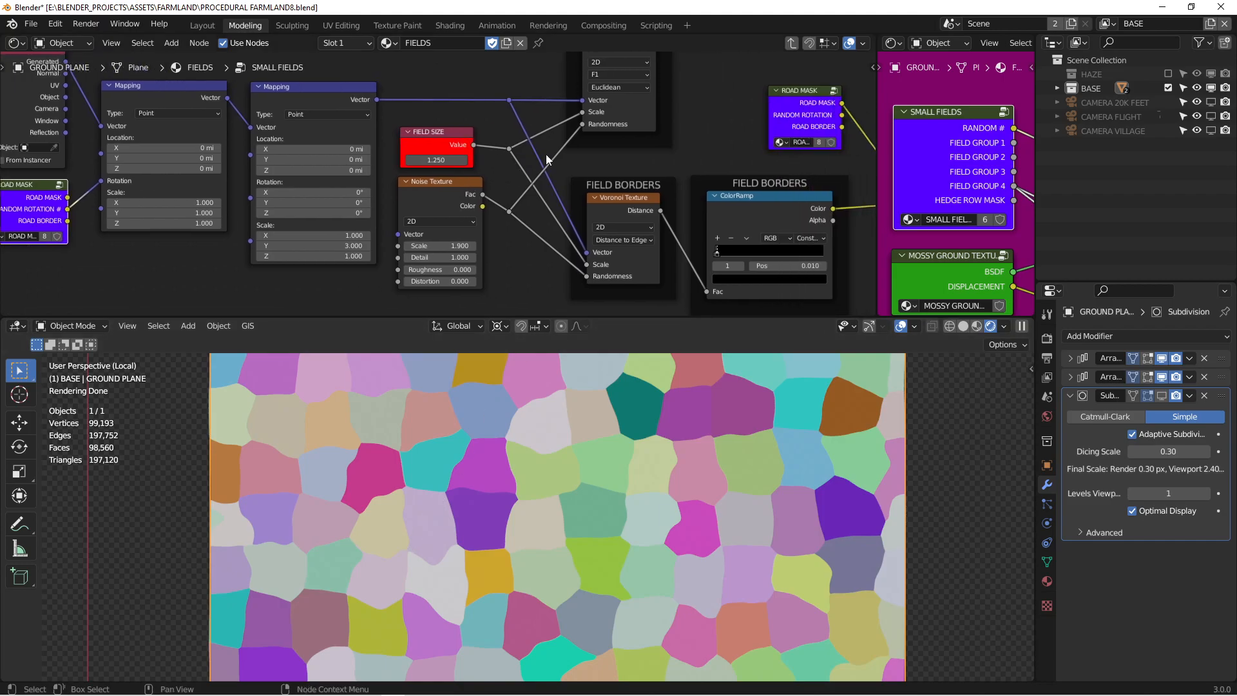
middle_click_drag(345, 159, 472, 159)
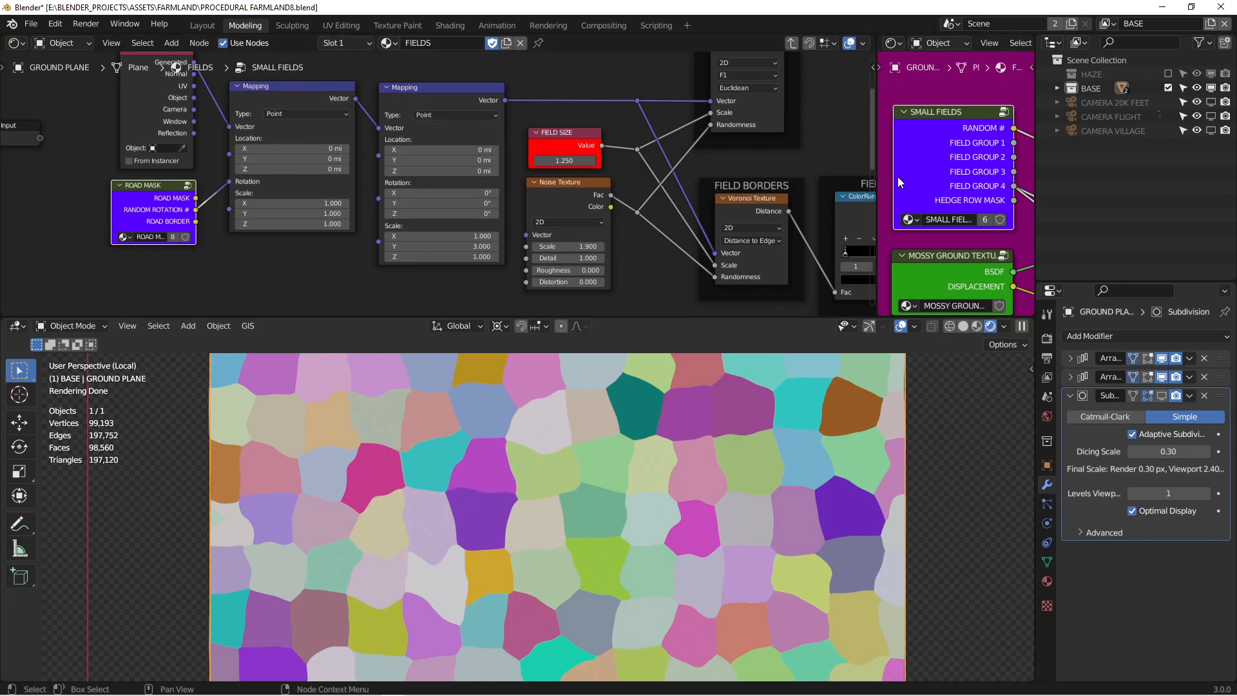
Preview the RANDOM # output of the SMALL FIELDS node and examine the rotated field cells up close on the ground plane
left_click(956, 125, "ctrl+shift")
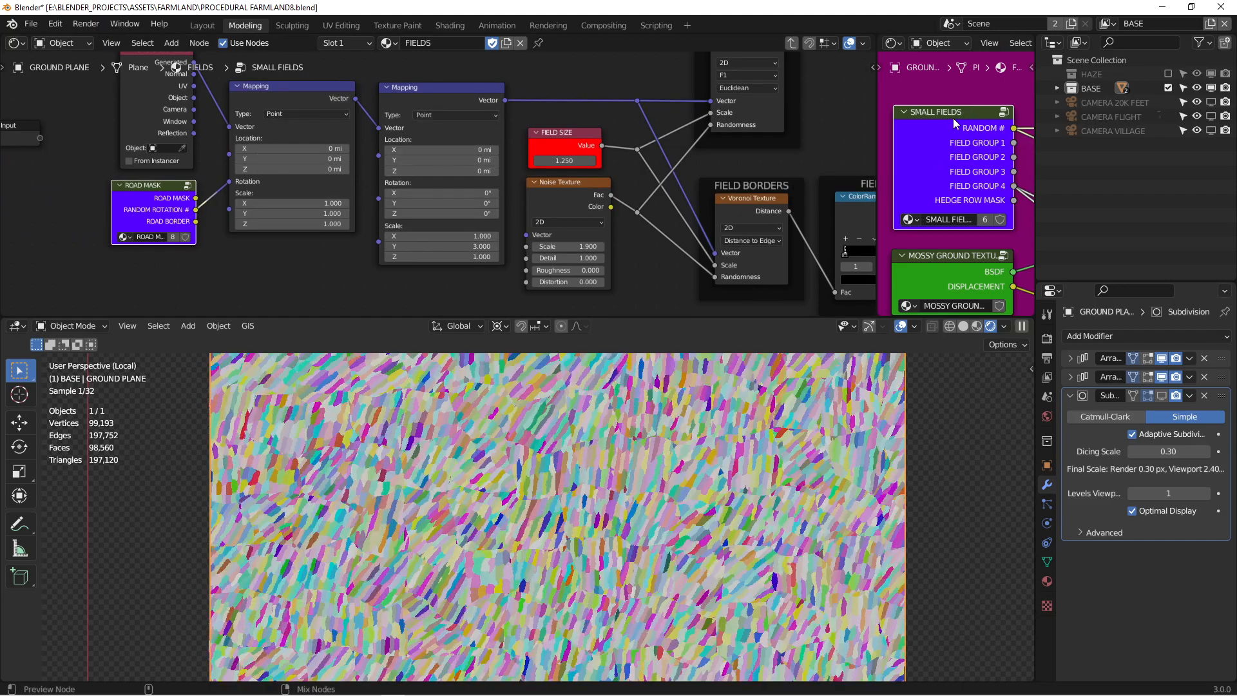
scroll(529, 599, "up", 5)
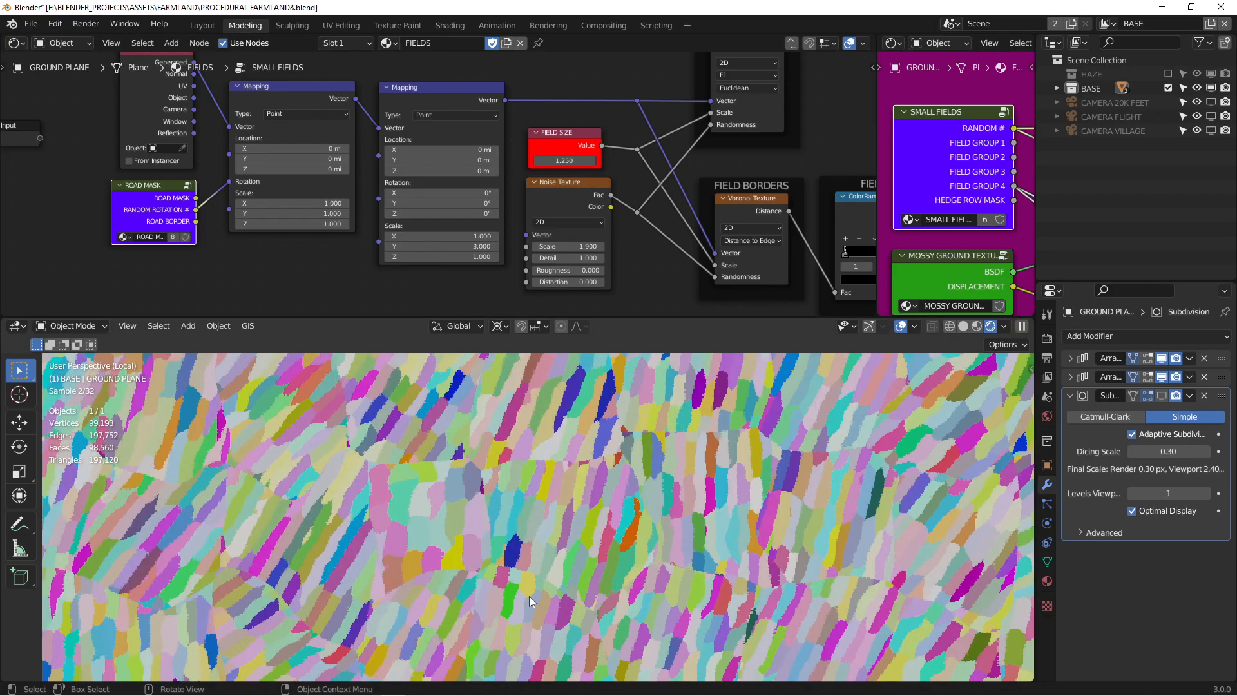
middle_click_drag(536, 587, 647, 412, "shift")
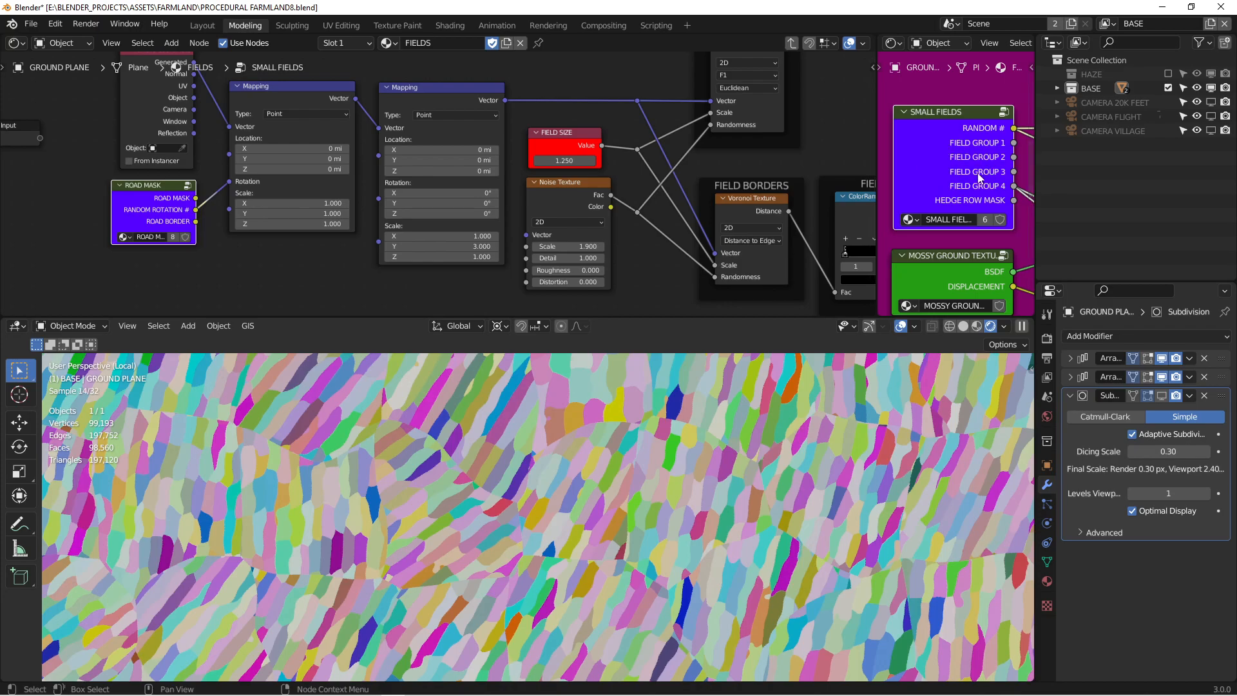
scroll(592, 490, "up", 1)
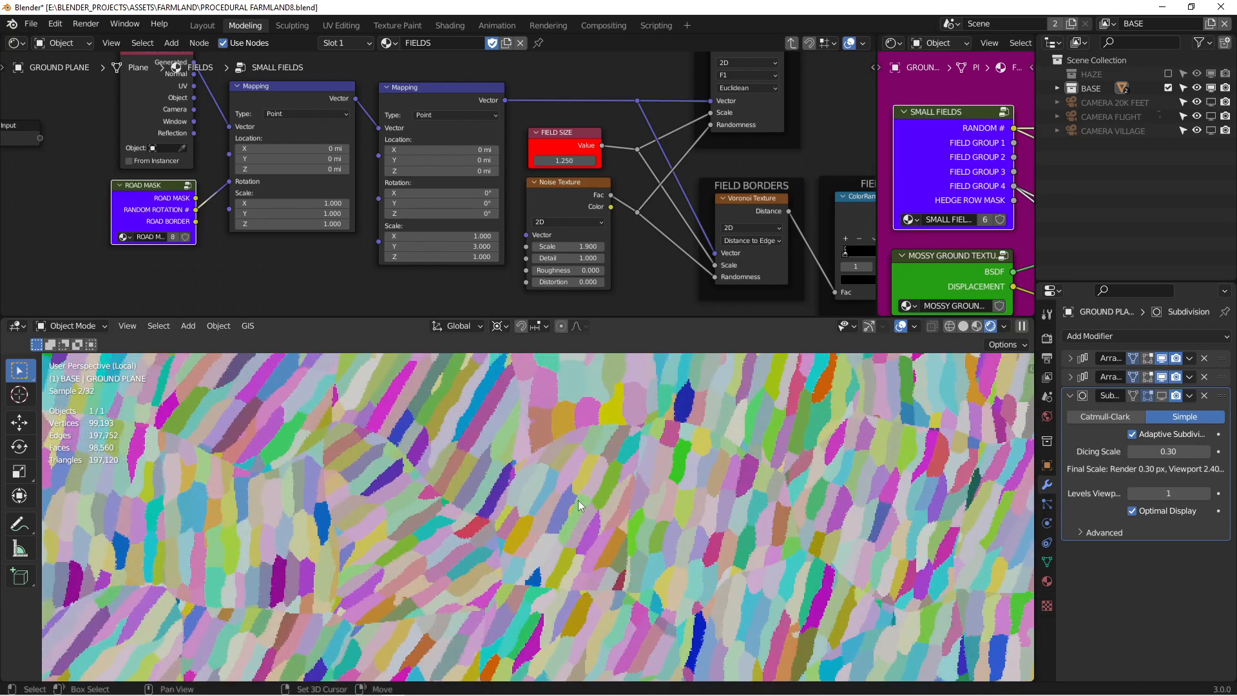
scroll(580, 490, "up", 1)
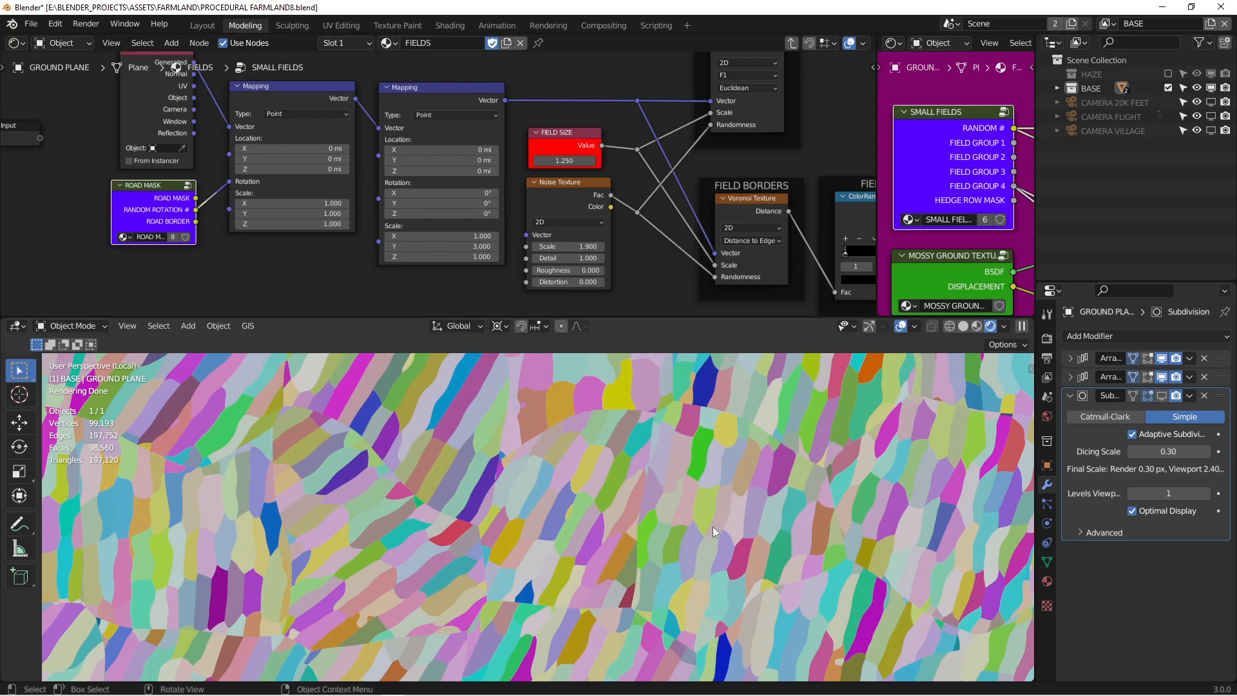
Select the RANDOM # Voronoi Texture and compare its inputs and output with the FIELD BORDERS and ROADS nodes
middle_click_drag(741, 193, 491, 198)
scroll(502, 175, "down", 1)
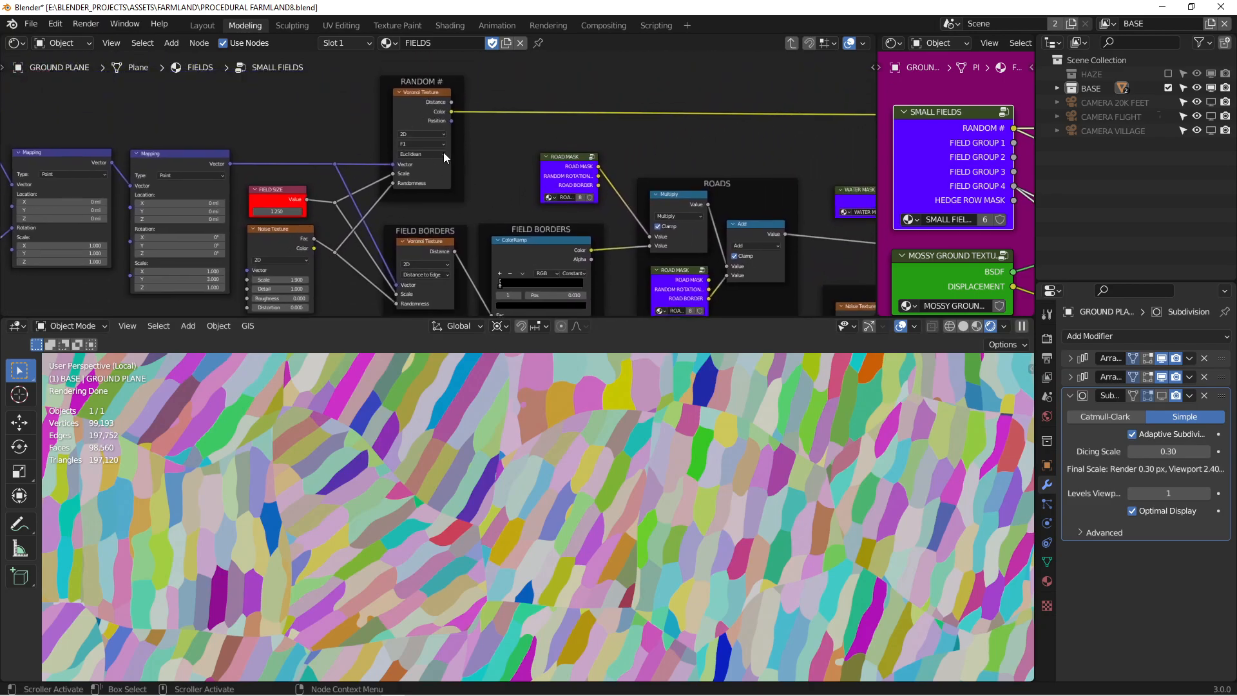
left_click(419, 99)
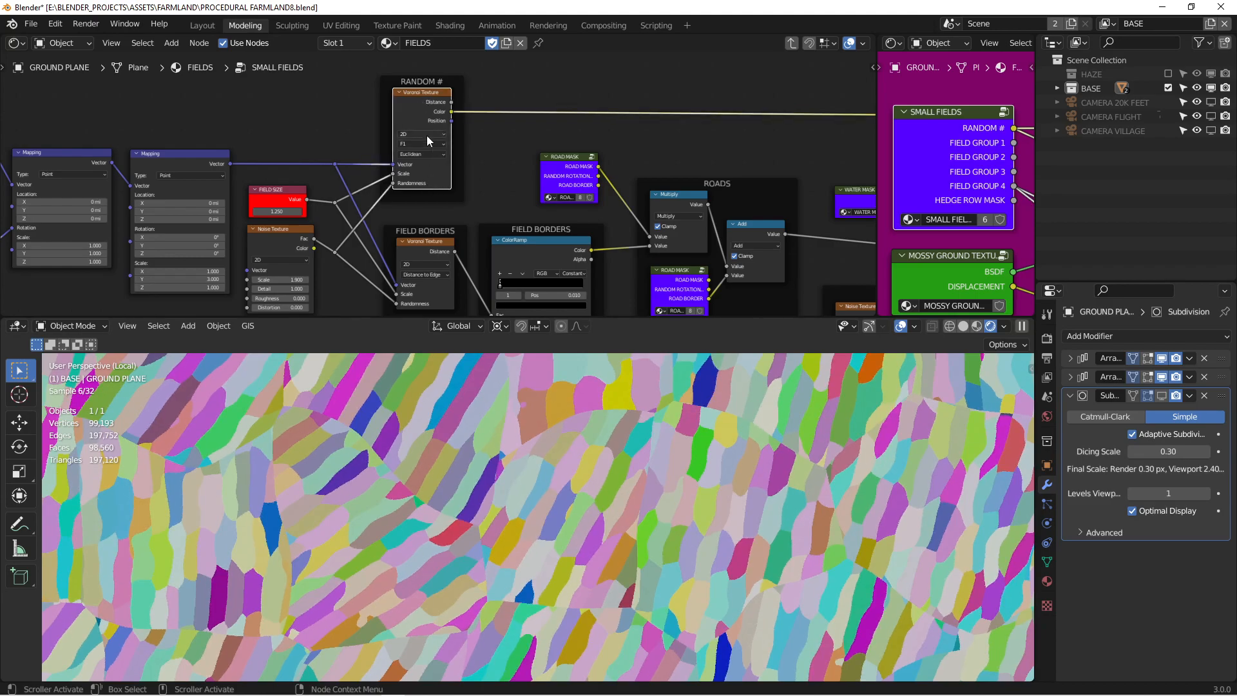
middle_click_drag(497, 254, 471, 228)
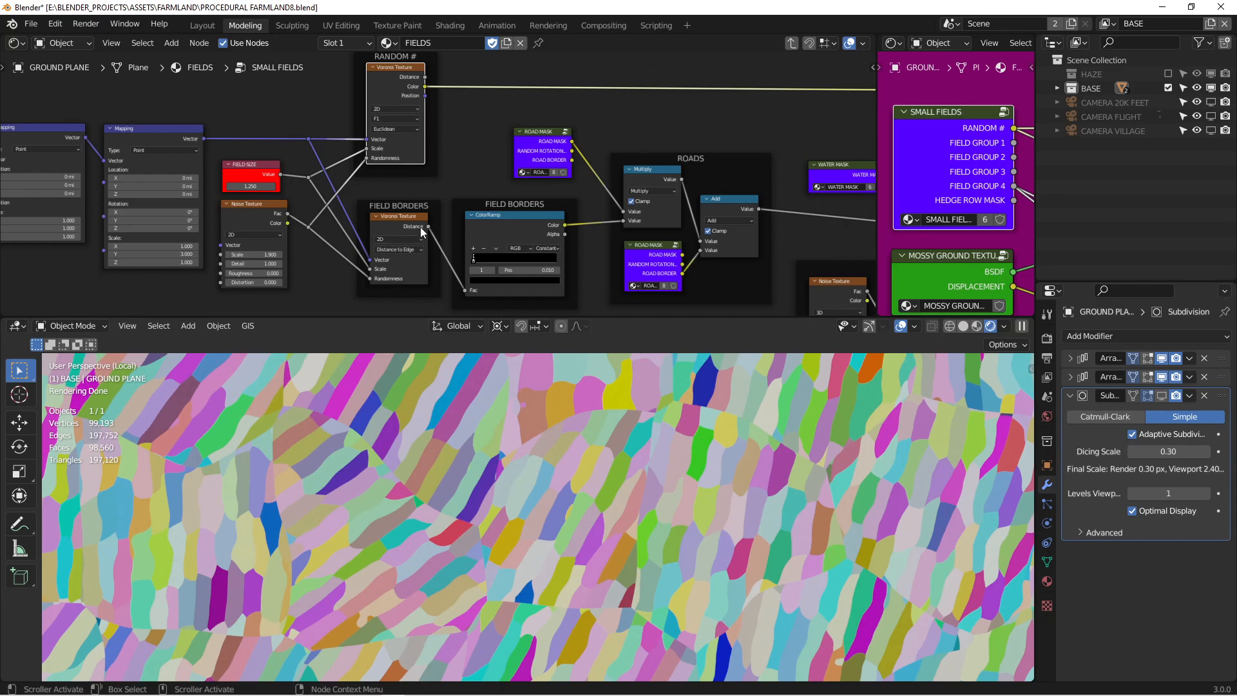
middle_click_drag(494, 230, 348, 218)
scroll(348, 219, "down", 1)
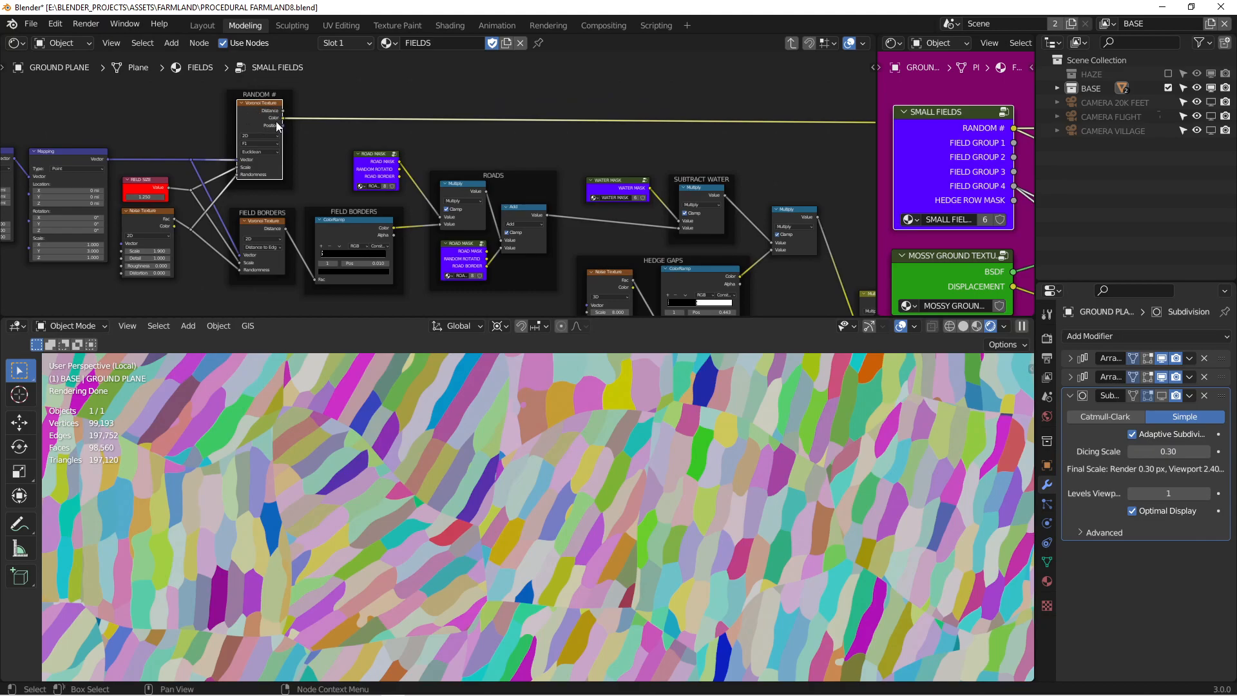
Examine the field cells across the ground plane and follow the node chain to the SUBTRACT WATER and HEDGE GAPS frames
scroll(485, 516, "down", 3)
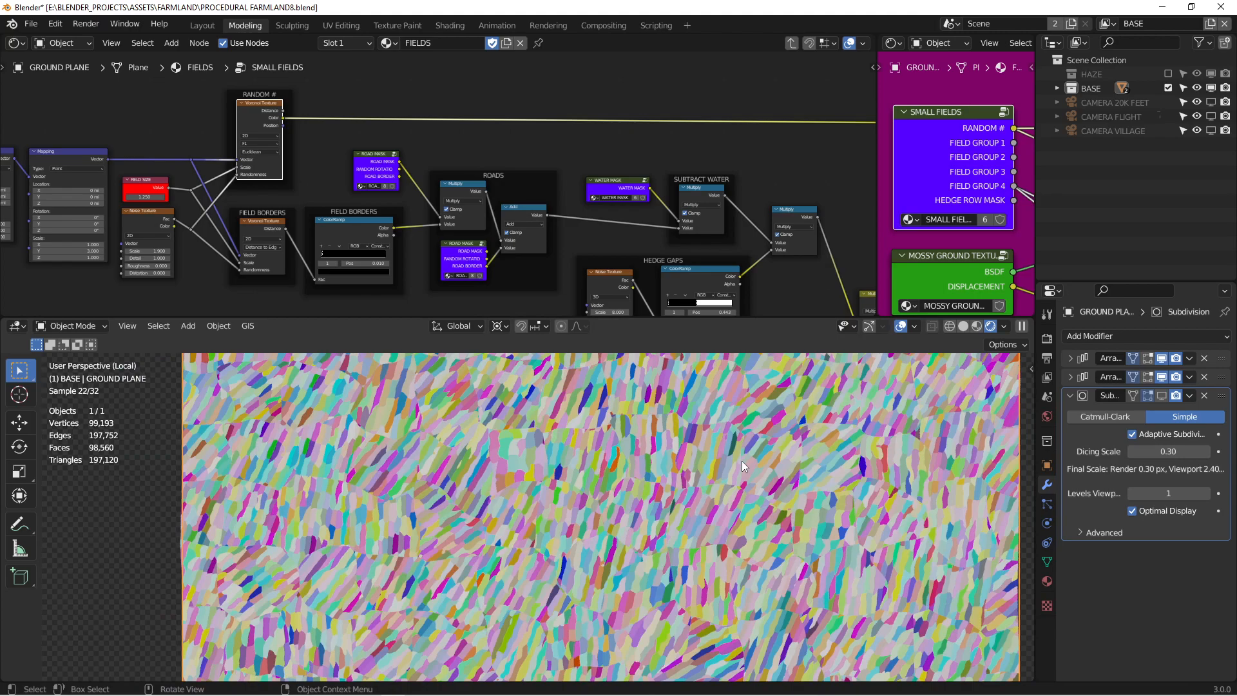
scroll(607, 488, "up", 3)
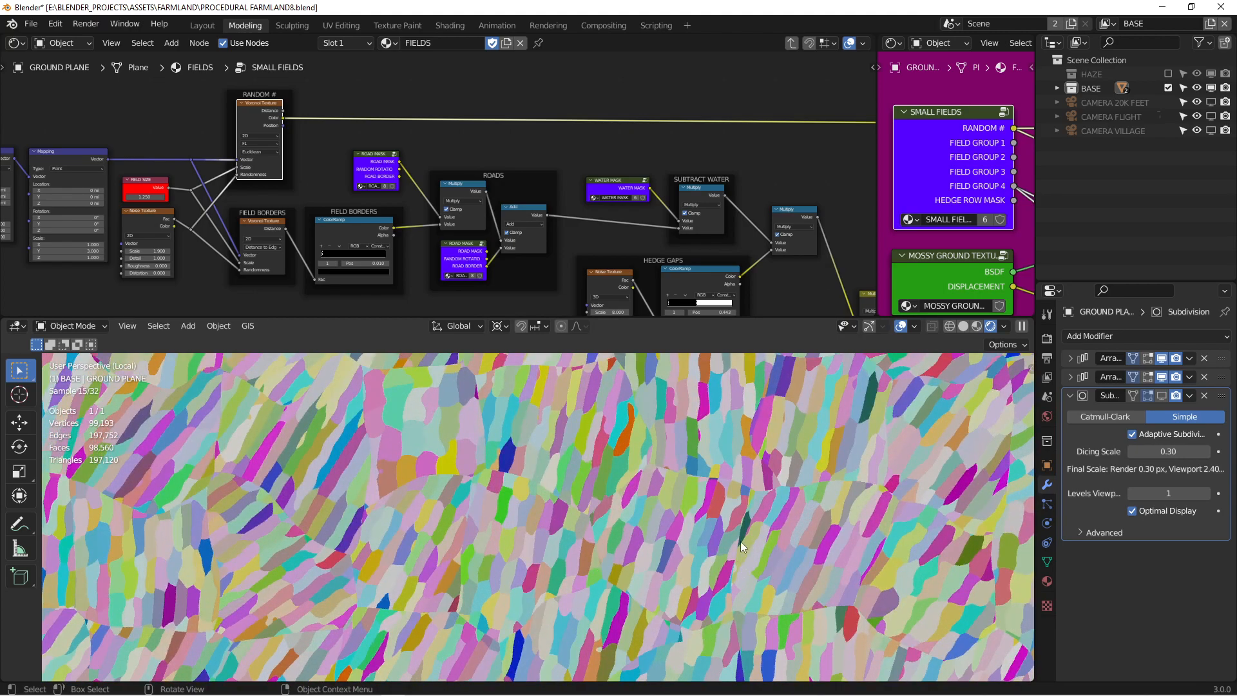
middle_click_drag(492, 210, 379, 183)
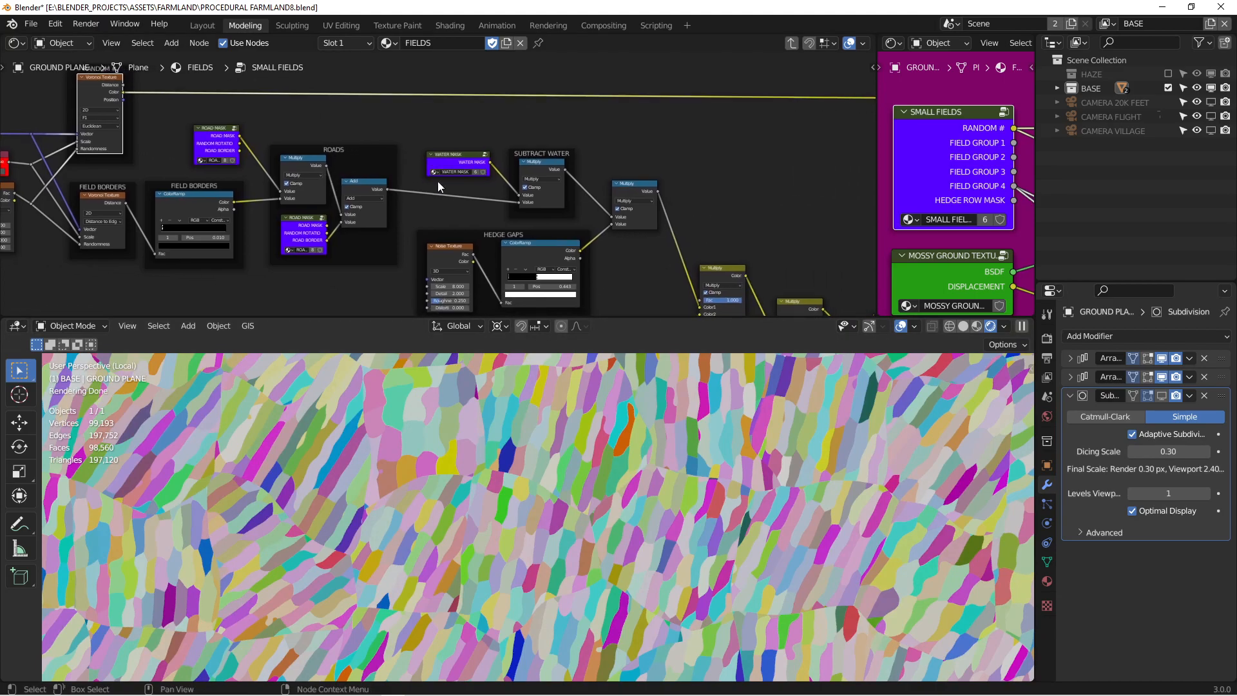
Follow the RANDOM # link to the Compare nodes before the Group Output and select the first Compare node
scroll(631, 174, "down", 3)
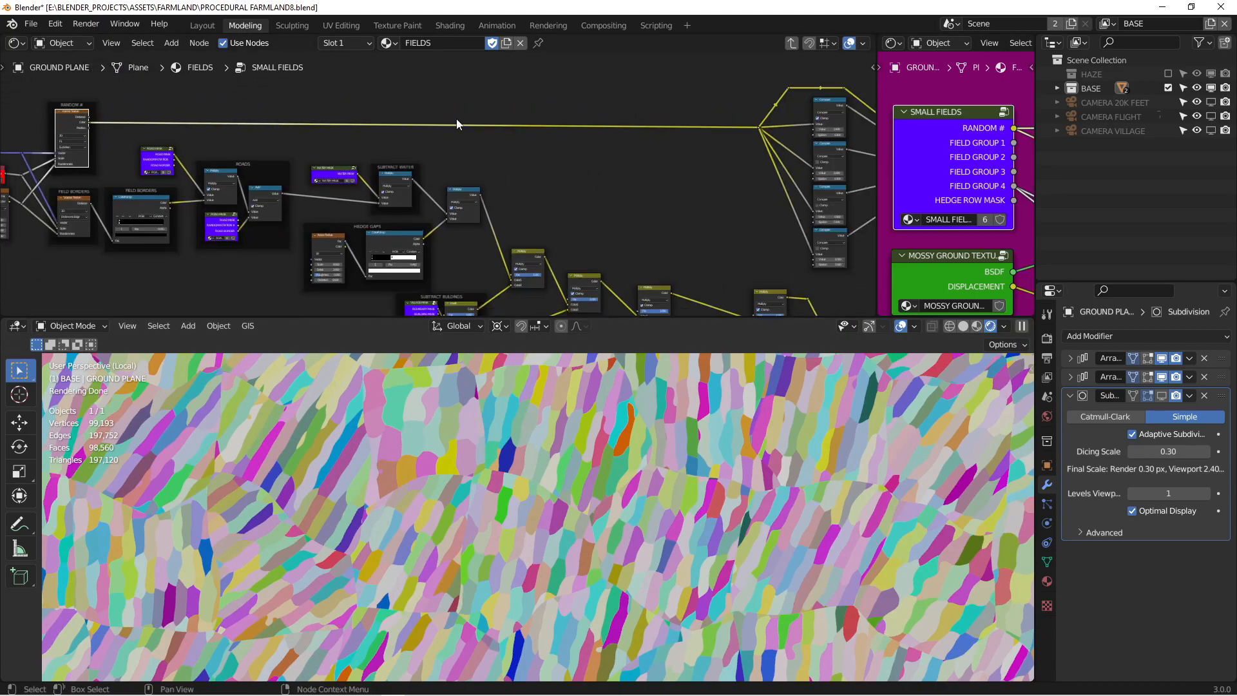
middle_click_drag(785, 119, 606, 158)
scroll(590, 122, "up", 3)
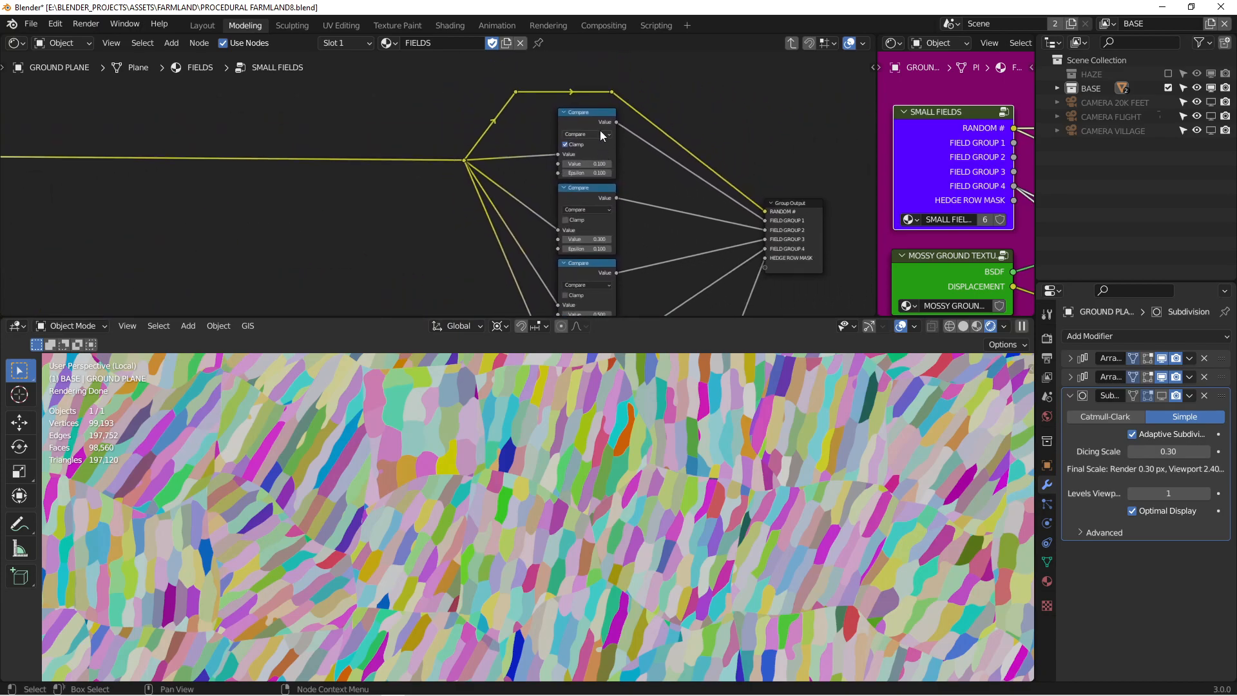
scroll(600, 137, "up", 5)
scroll(617, 180, "up", 4)
middle_click_drag(623, 116, 639, 150)
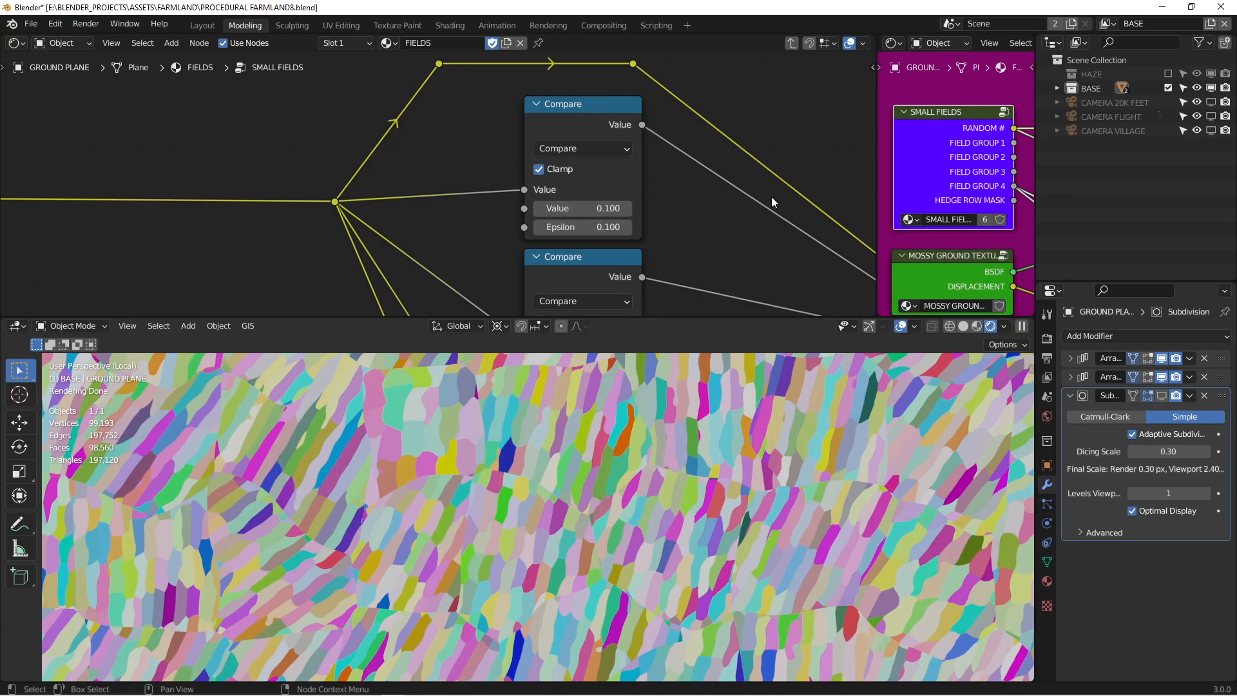
middle_click_drag(608, 153, 551, 152)
left_click(522, 113)
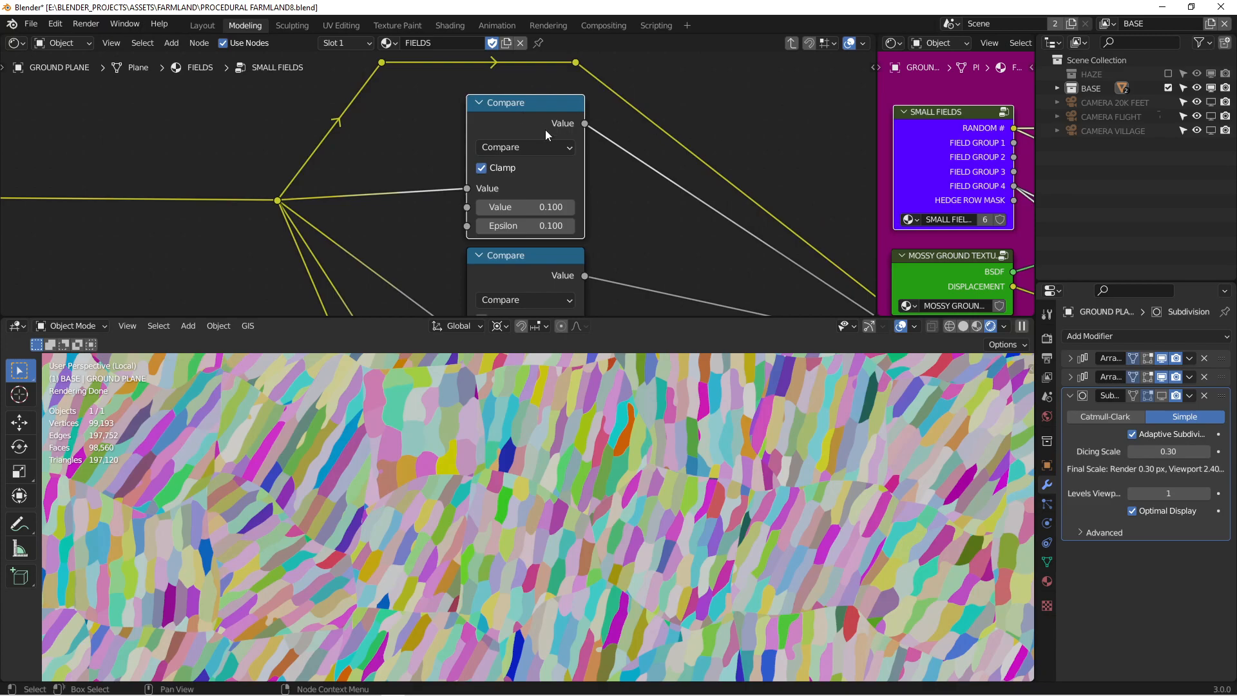
Cycle the ground plane preview through the FIELD GROUP 1 to FIELD GROUP 4 outputs of the SMALL FIELDS node
left_click(964, 114, "ctrl+shift")
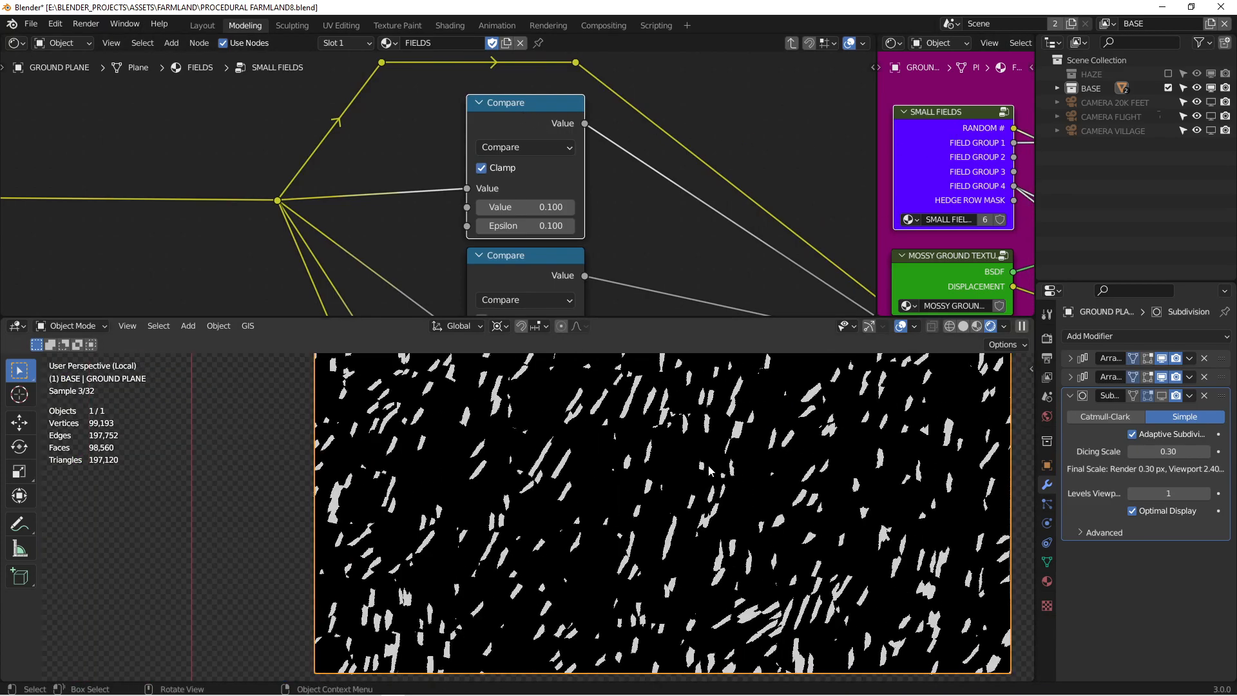
middle_click_drag(672, 461, 549, 508, "shift")
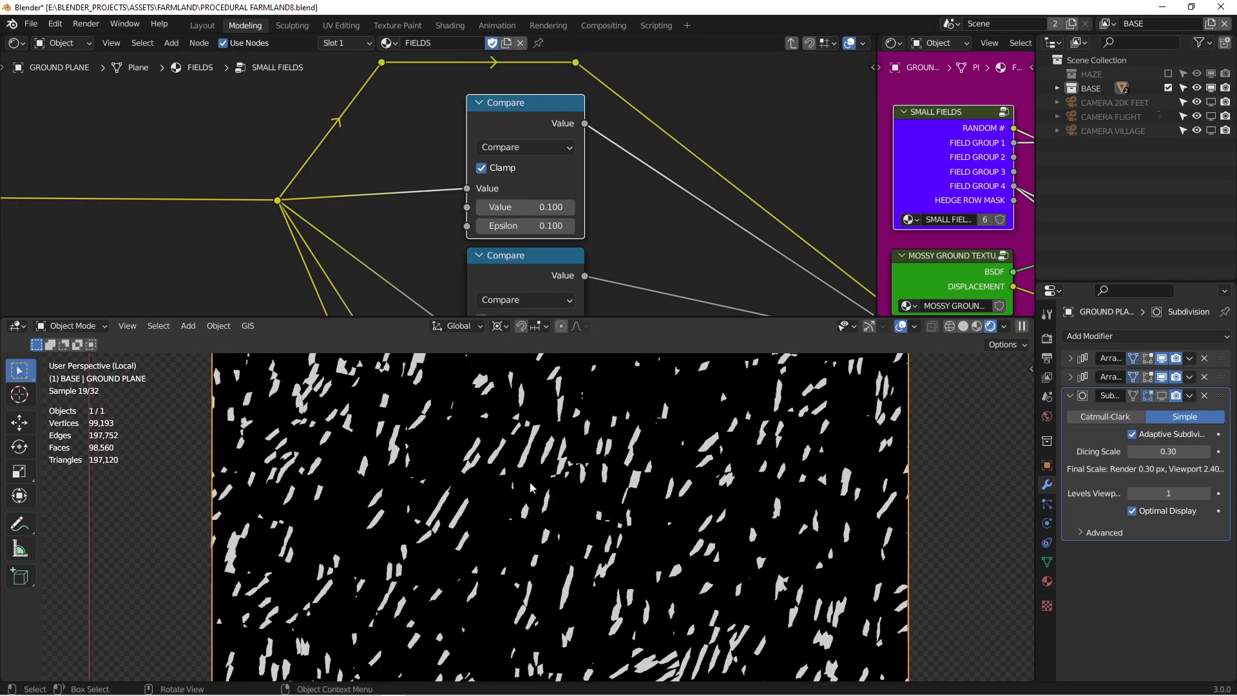
left_click(951, 142, "ctrl+shift")
left_click(951, 142, "ctrl+shift")
left_click(952, 142, "ctrl+shift")
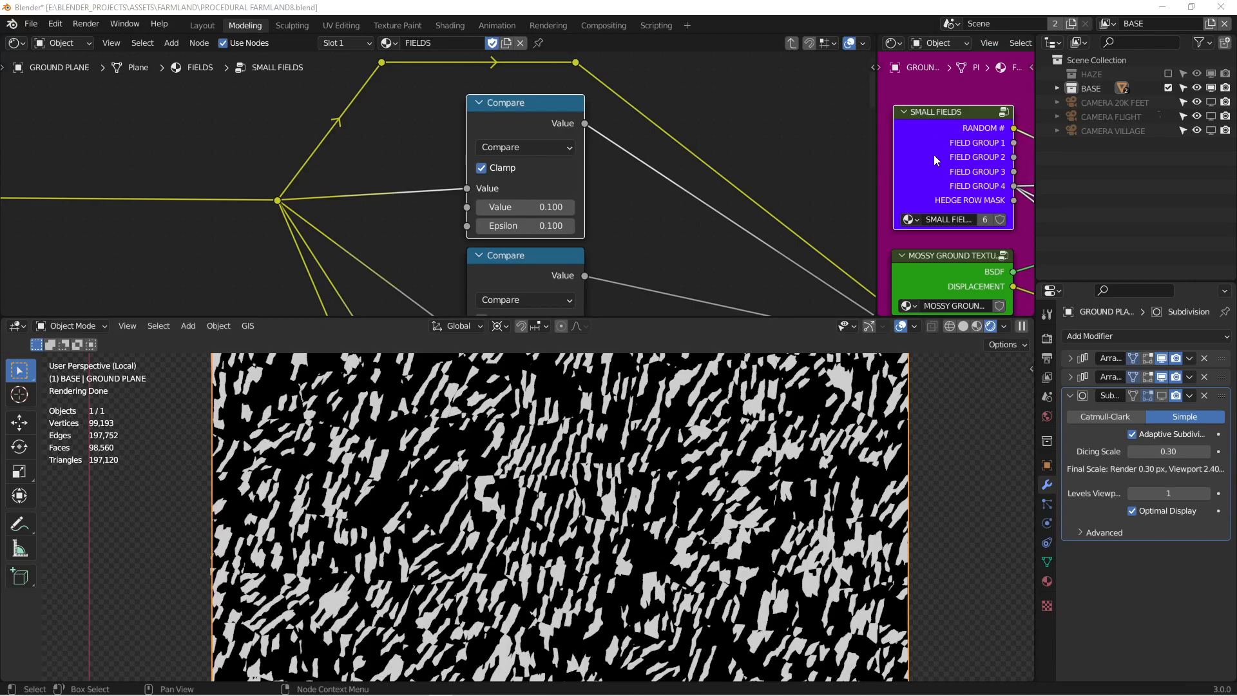
left_click(957, 131, "ctrl+shift")
left_click(957, 137, "ctrl+shift")
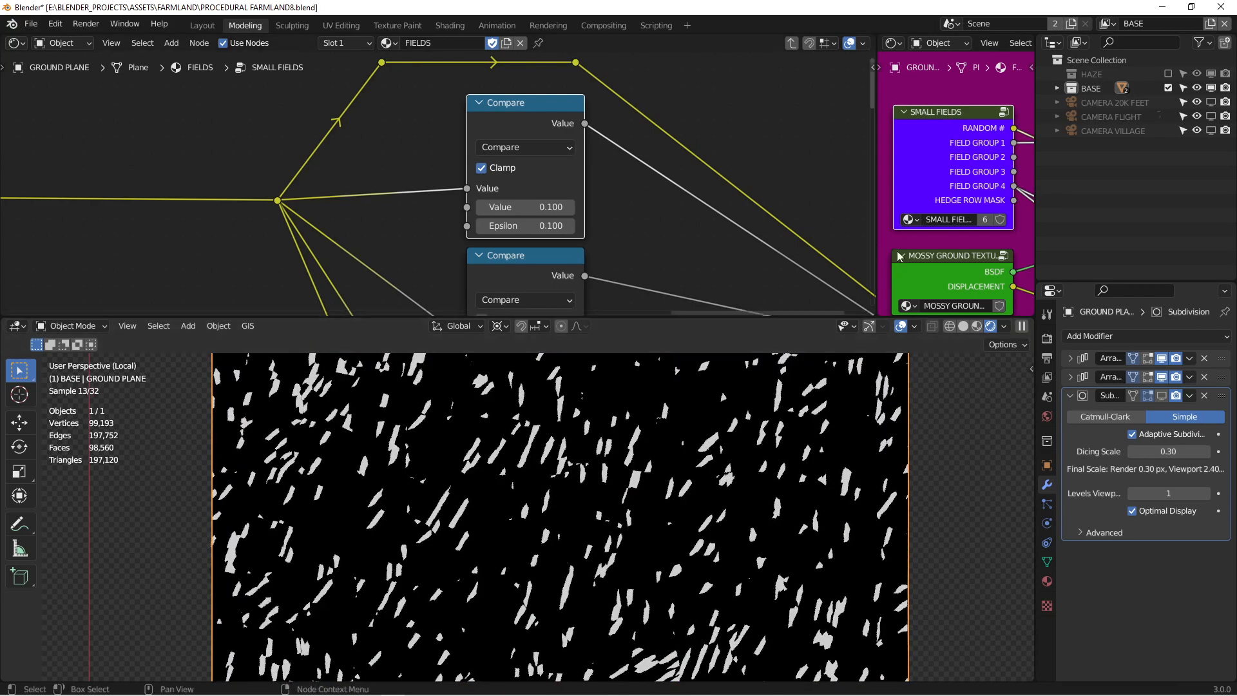
left_click(956, 157, "ctrl+shift")
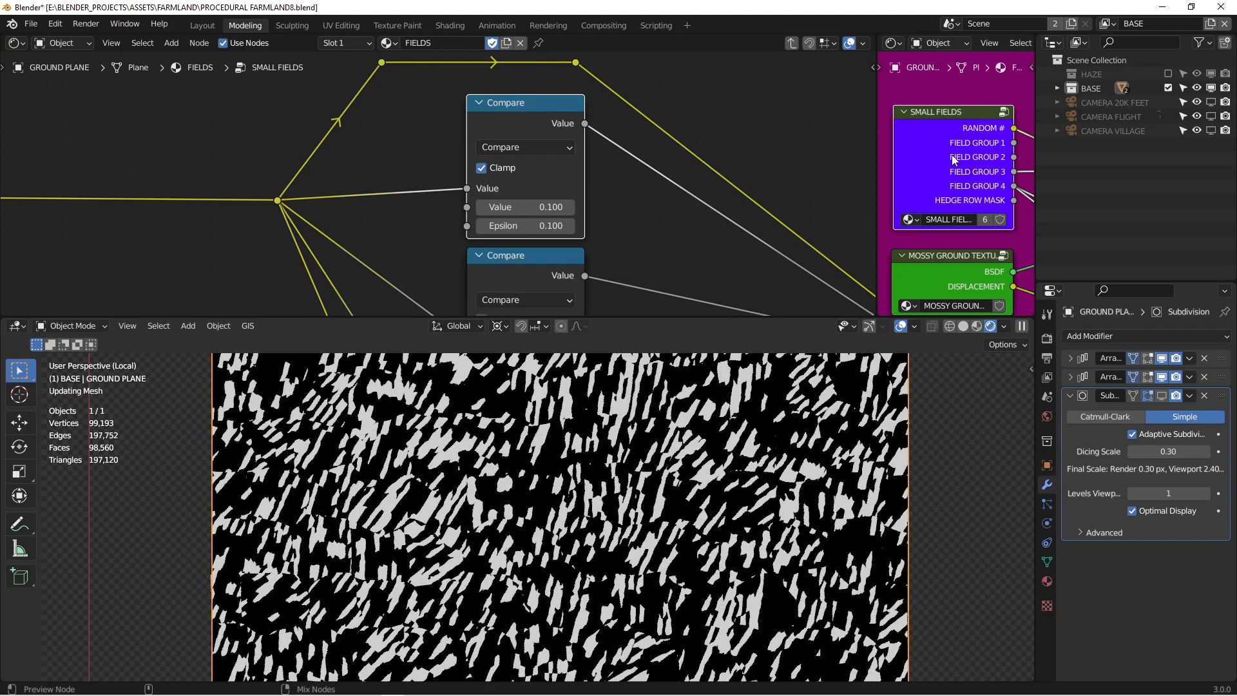
left_click(955, 159, "ctrl+shift")
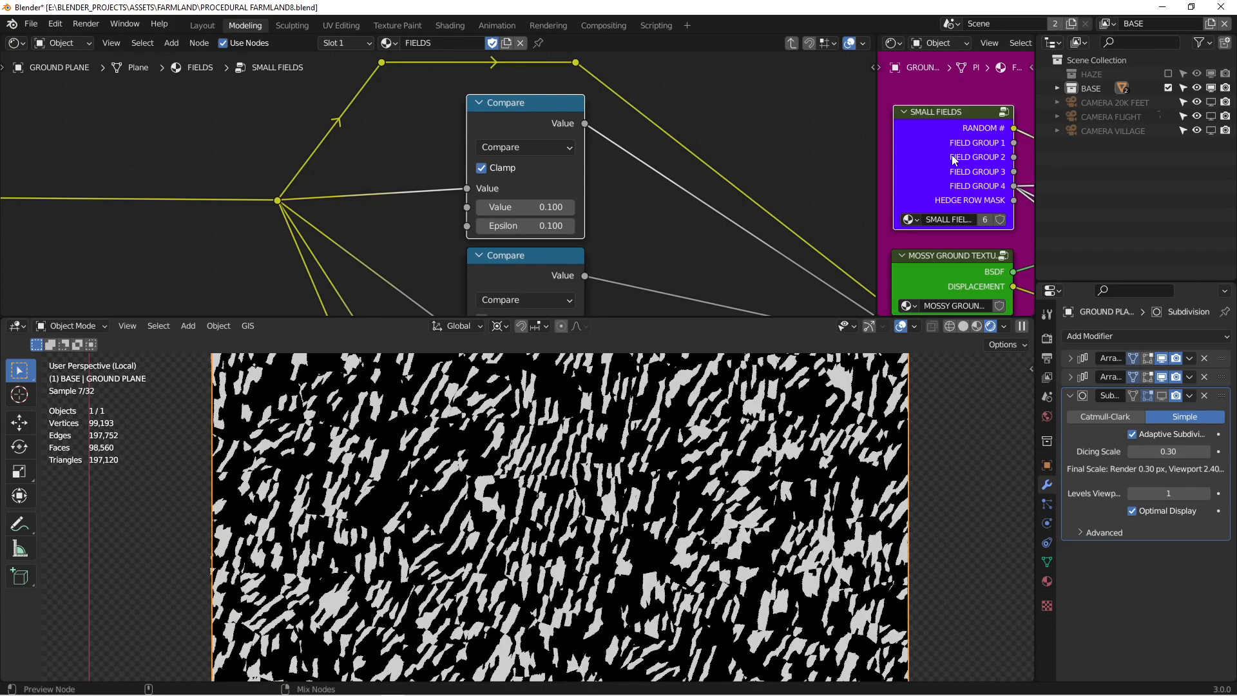
Examine how the four stacked Compare nodes feed the FIELD GROUP sockets of the Group Output
scroll(487, 234, "down", 5)
middle_click_drag(487, 234, 555, 167)
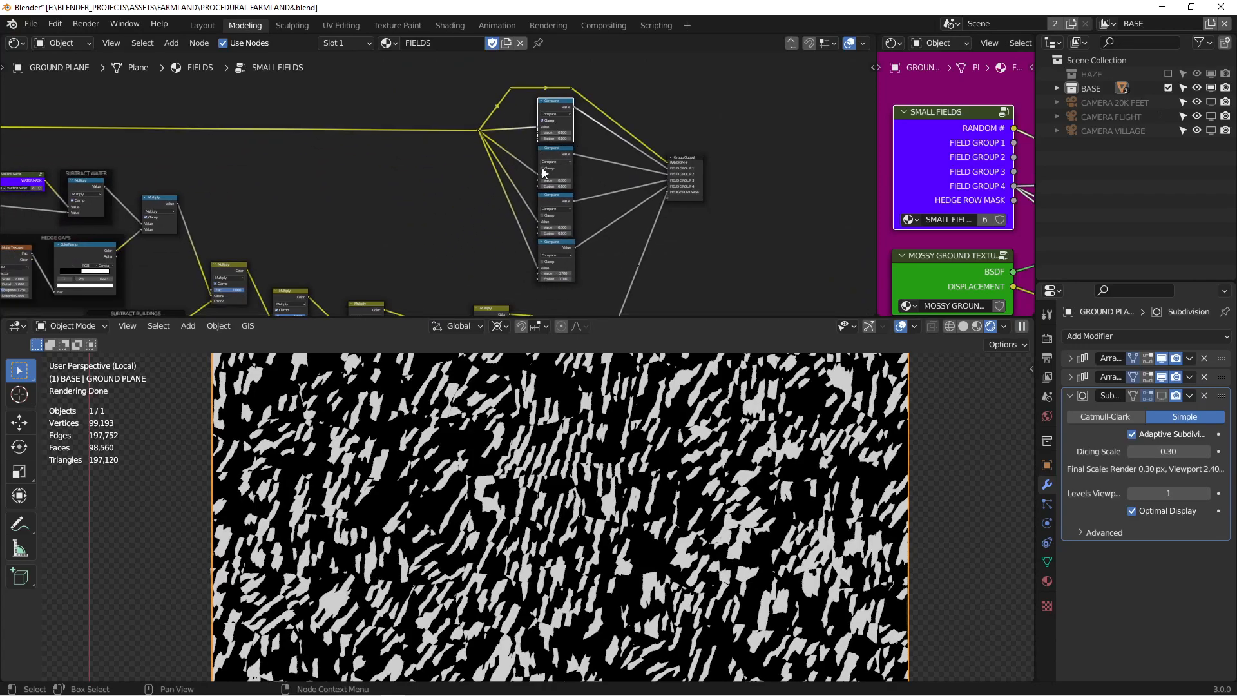
scroll(692, 171, "up", 4)
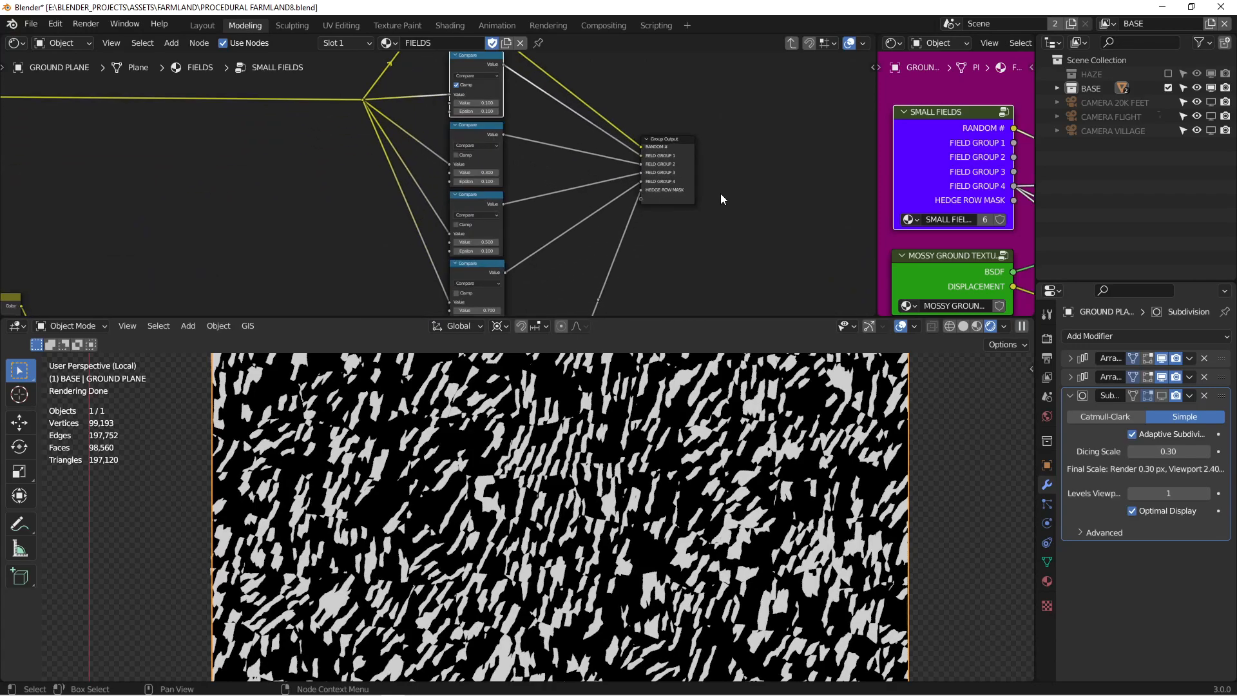
Preview the HEDGE ROW MASK output of the SMALL FIELDS node and examine the hedge lines up close on the ground plane
scroll(664, 174, "down", 9)
middle_click_drag(550, 239, 608, 132)
middle_click_drag(612, 231, 616, 216)
scroll(596, 223, "up", 3)
left_click(962, 173, "ctrl+shift")
key("ctrl+alt+b")
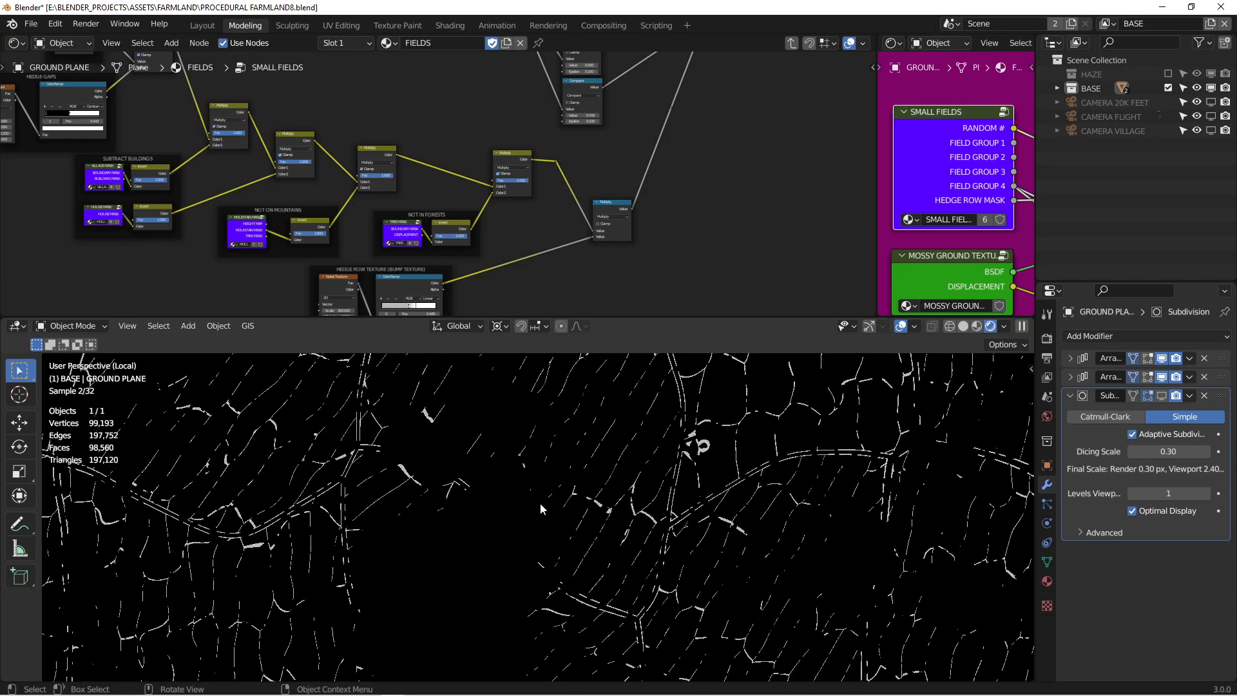
scroll(540, 502, "up", 2)
middle_click_drag(465, 520, 683, 485)
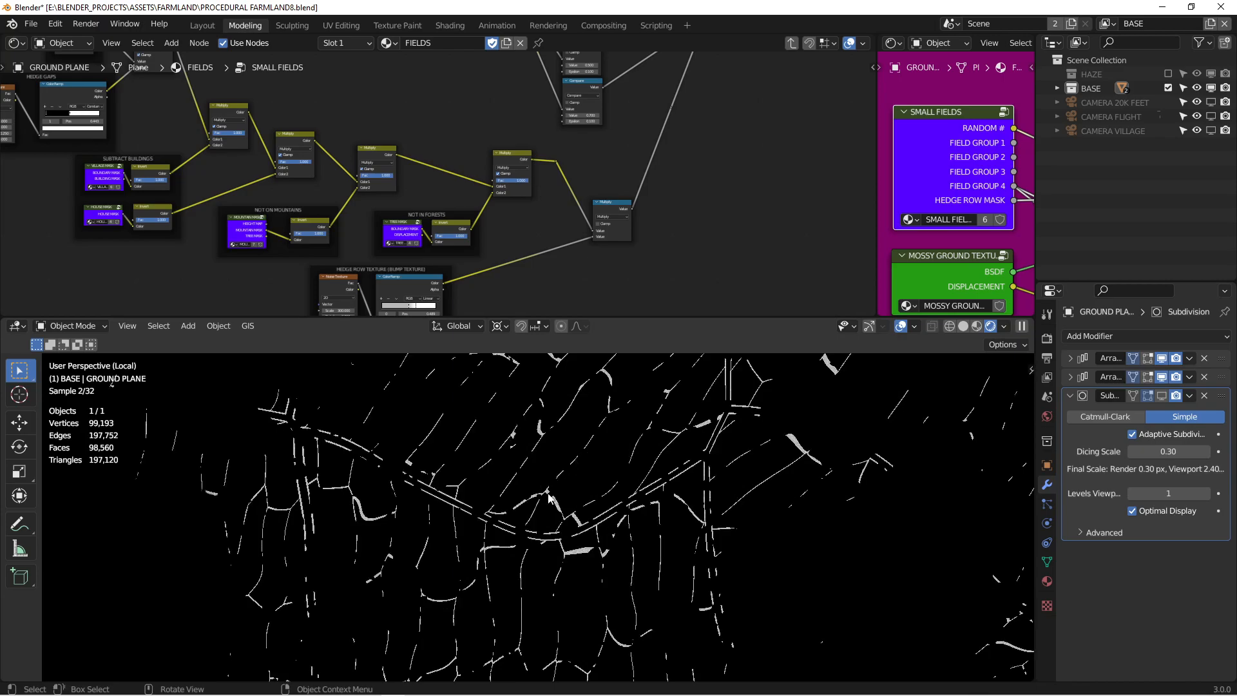
Trace the hedge row chain through the FIELD BORDERS, ROADS, SUBTRACT WATER and HEDGE GAPS frames
middle_click_drag(361, 190, 483, 175)
scroll(414, 234, "down", 5)
middle_click_drag(325, 142, 347, 176)
scroll(193, 150, "up", 1)
middle_click_drag(199, 145, 324, 162)
scroll(291, 153, "up", 5)
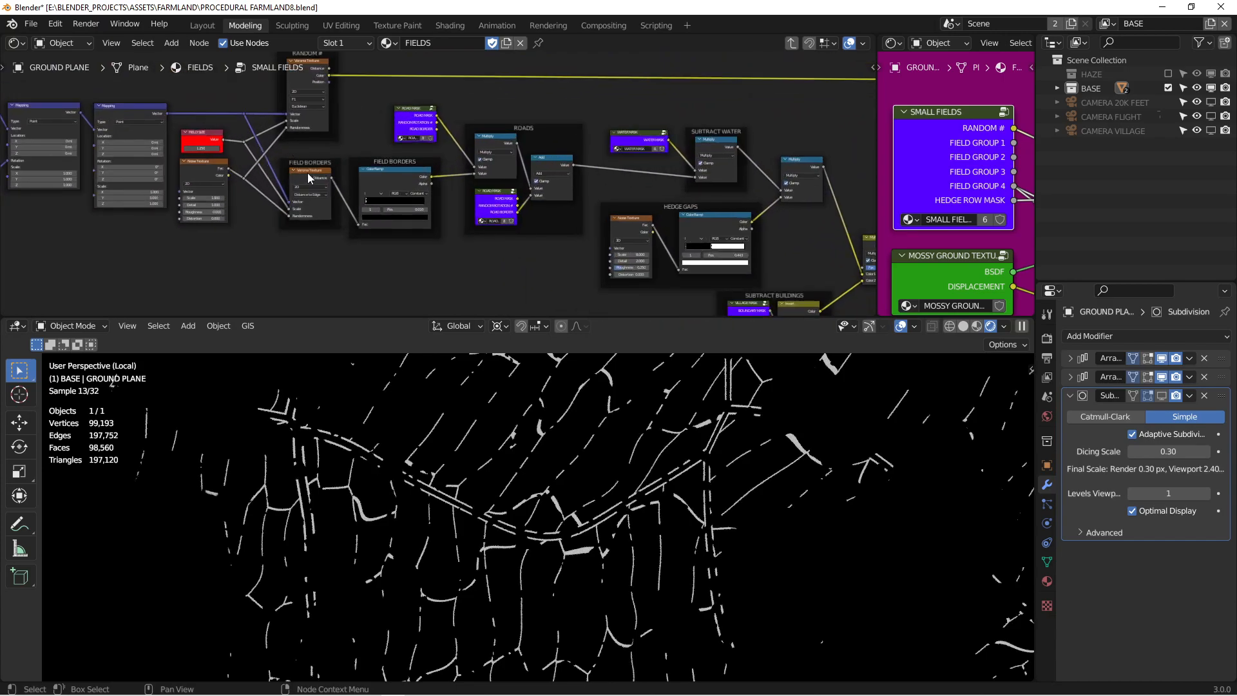
middle_click_drag(567, 186, 375, 172)
scroll(380, 213, "up", 3)
scroll(375, 172, "up", 3)
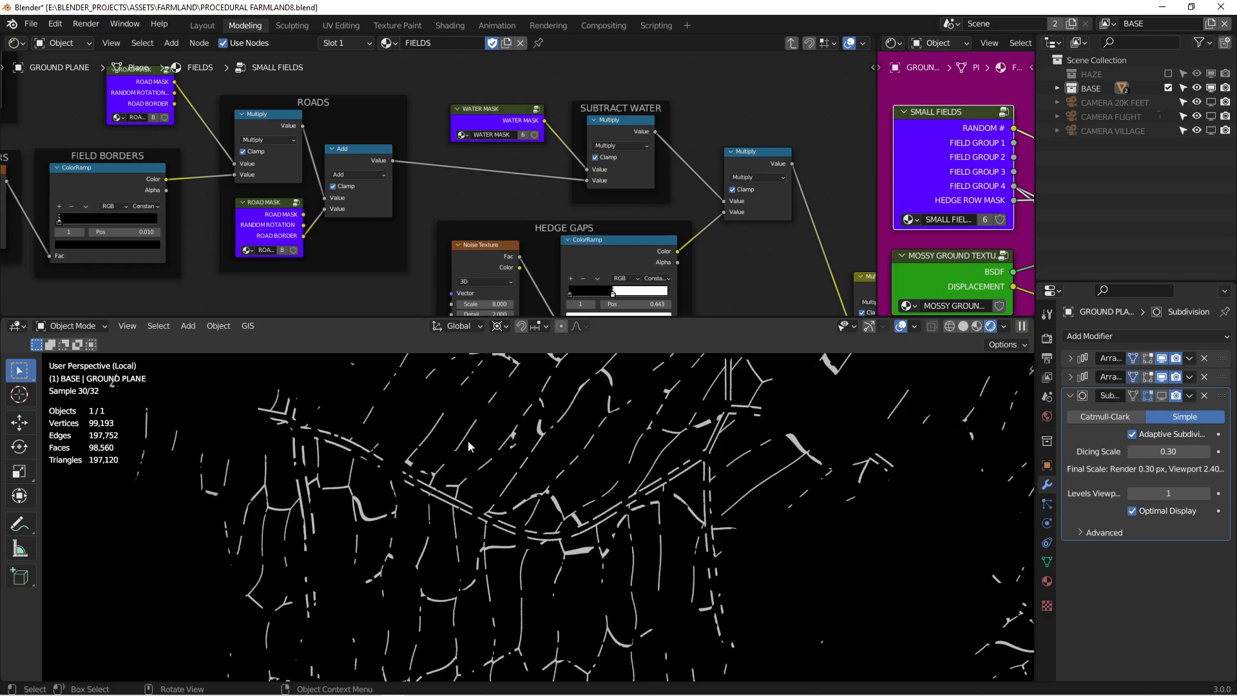
middle_click_drag(641, 224, 563, 203)
scroll(564, 203, "down", 2)
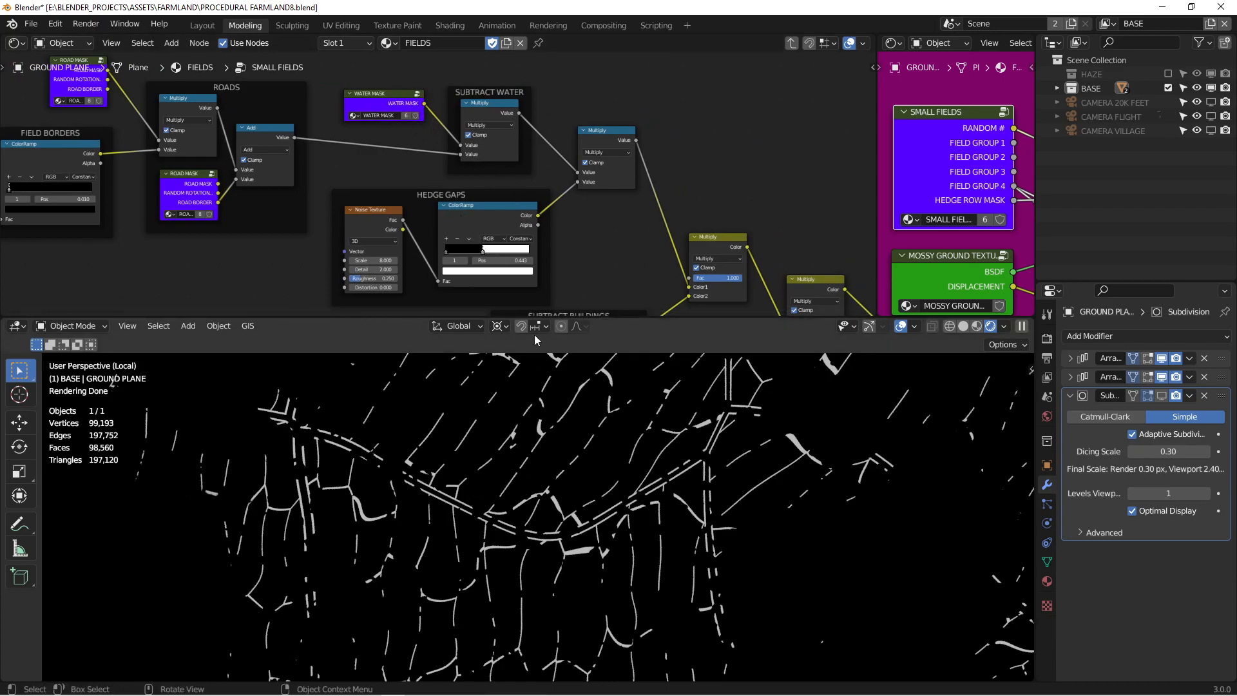
Examine how the SUBTRACT BUILDINGS, NOT ON MOUNTAINS, NOT IN FORESTS and HEDGE ROW TEXTURE frames feed the final Multiply node
middle_click_drag(562, 165, 435, 120)
middle_click_drag(514, 247, 366, 198)
scroll(365, 198, "up", 1)
middle_click_drag(292, 151, 322, 183)
scroll(317, 190, "up", 2)
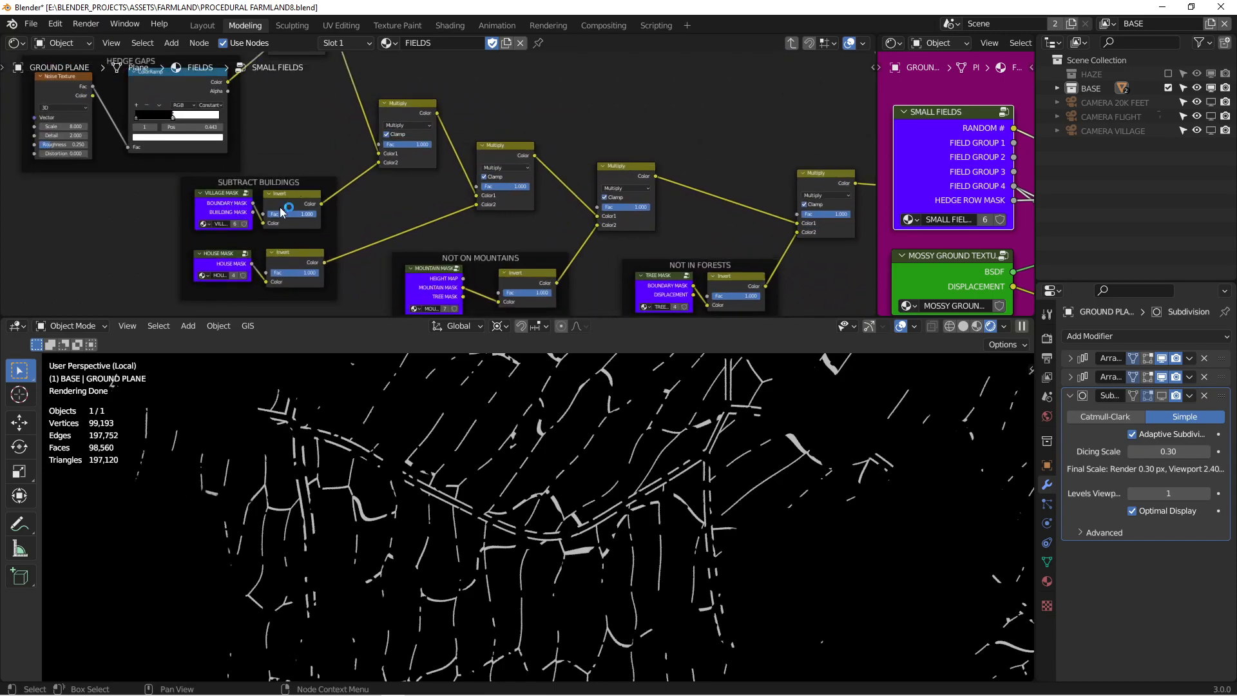
middle_click_drag(577, 226, 478, 162)
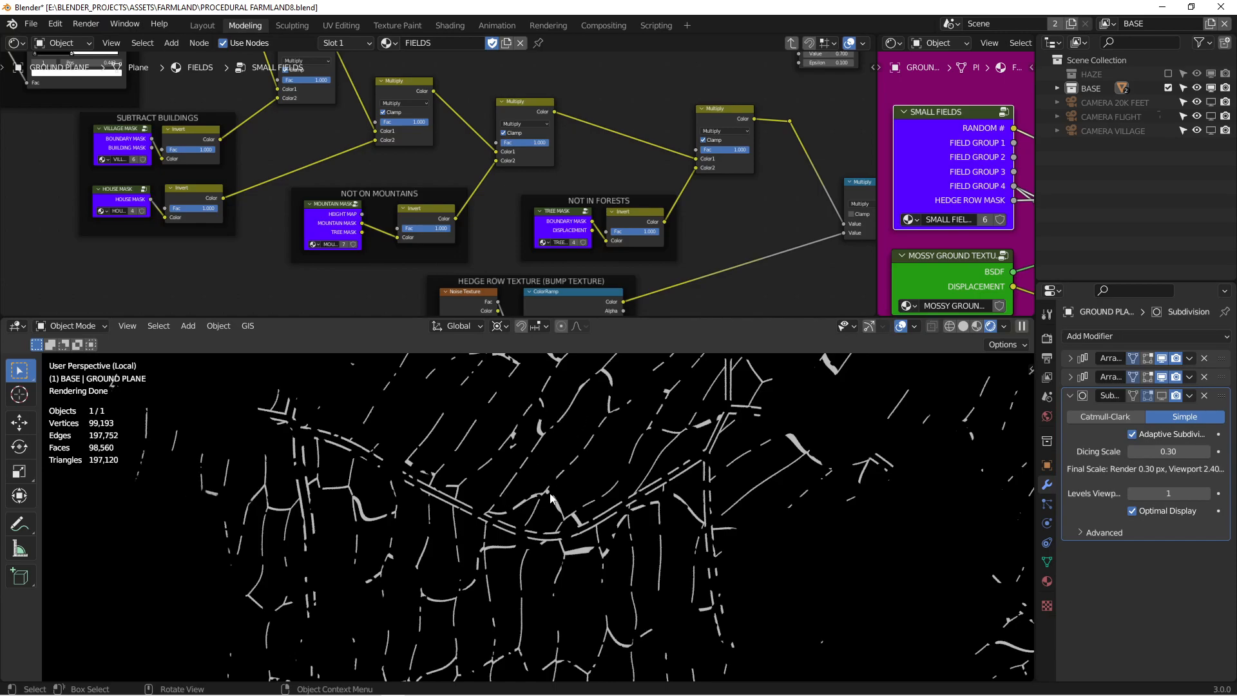
middle_click_drag(341, 213, 300, 201)
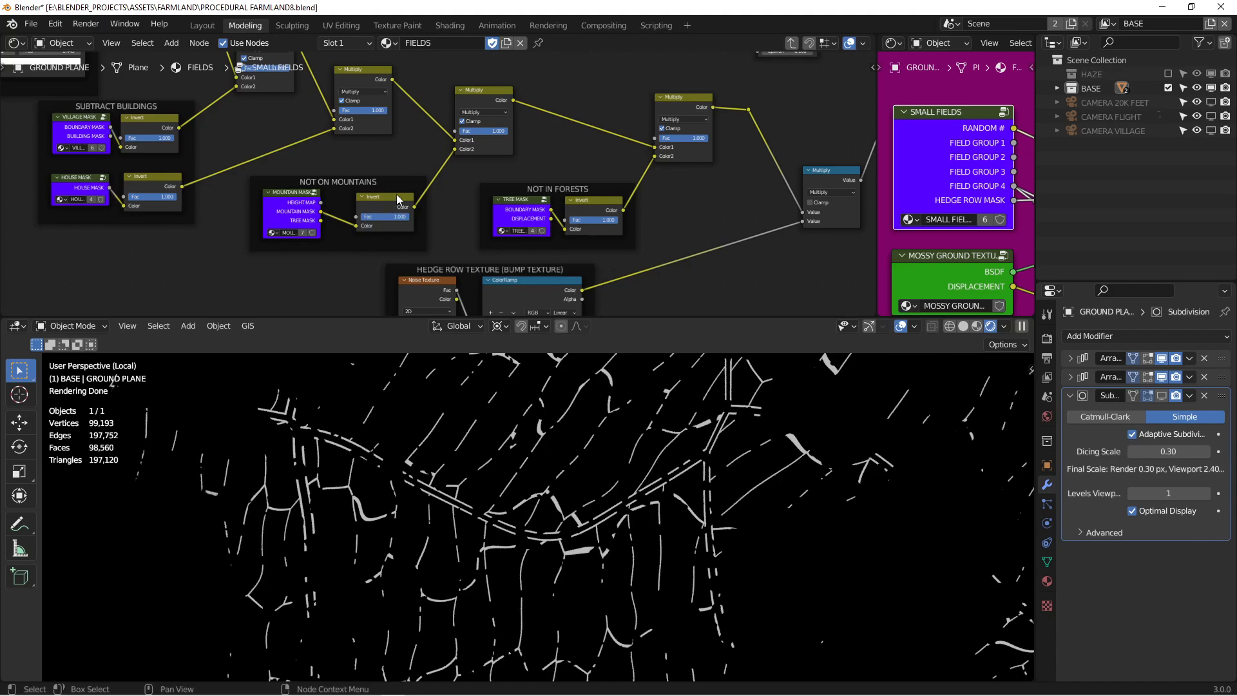
middle_click_drag(662, 243, 529, 176)
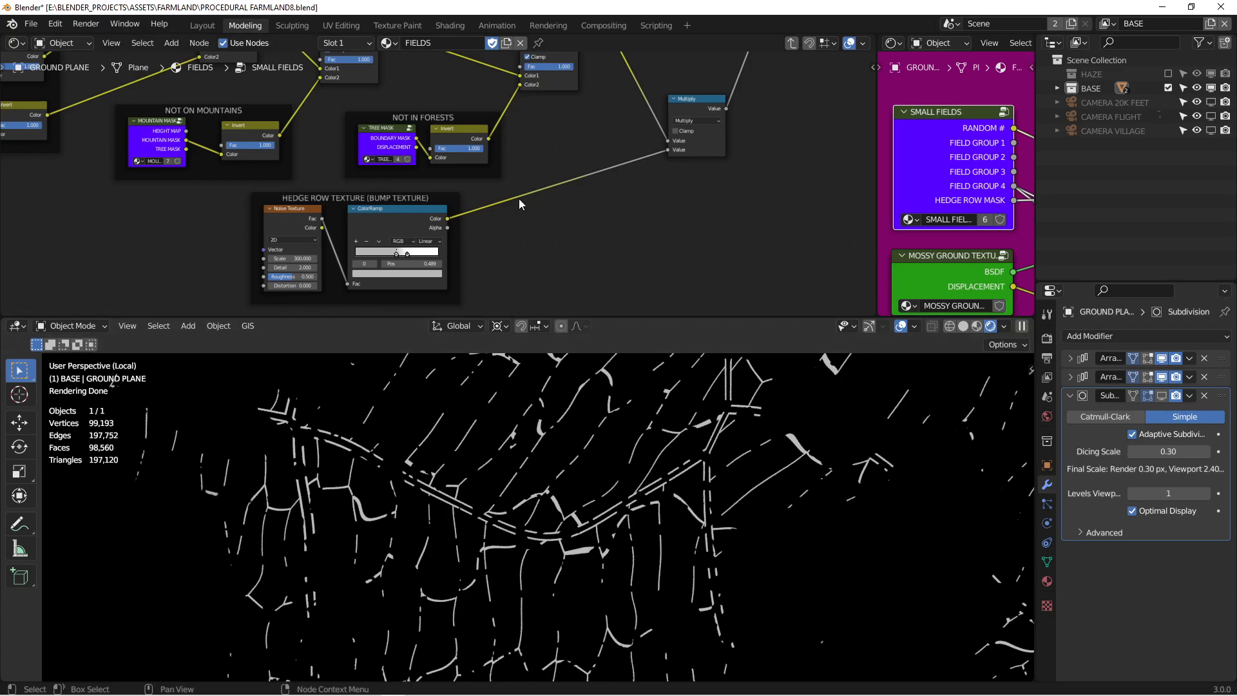
middle_click_drag(528, 158, 430, 189)
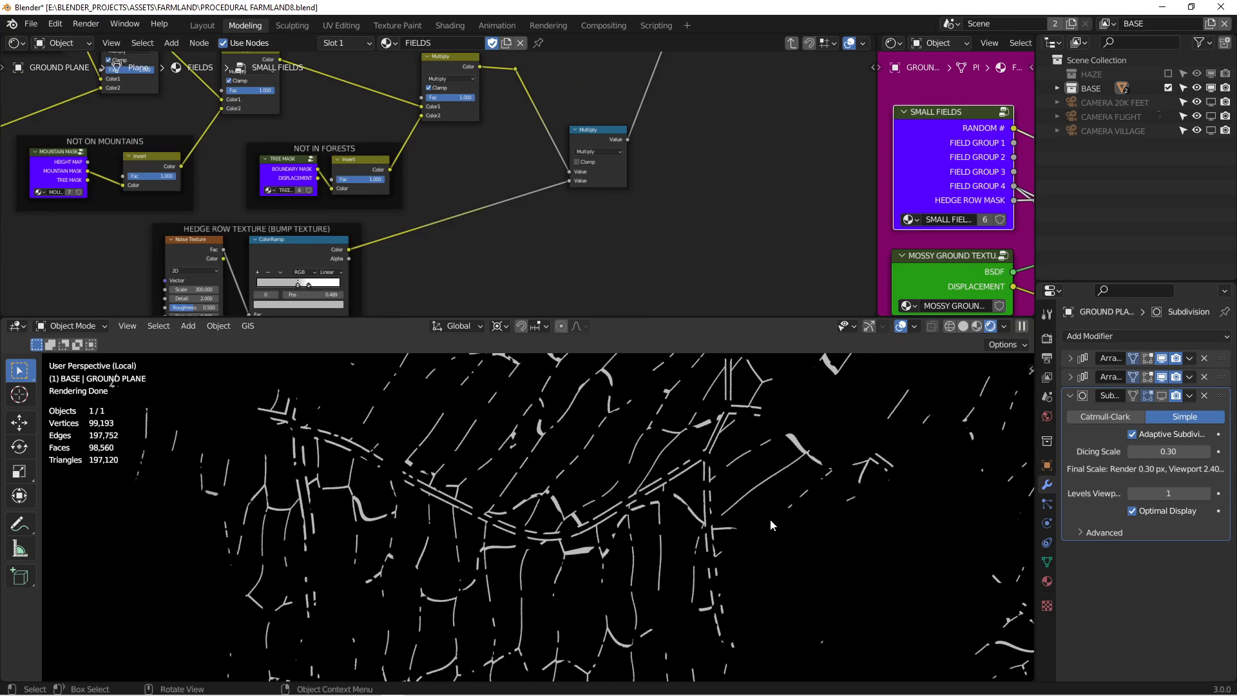
View the hedge row mask across the whole ground plane
scroll(770, 519, "down", 5)
scroll(830, 540, "down", 2)
middle_click_drag(838, 526, 584, 560, "shift")
scroll(589, 533, "down", 4)
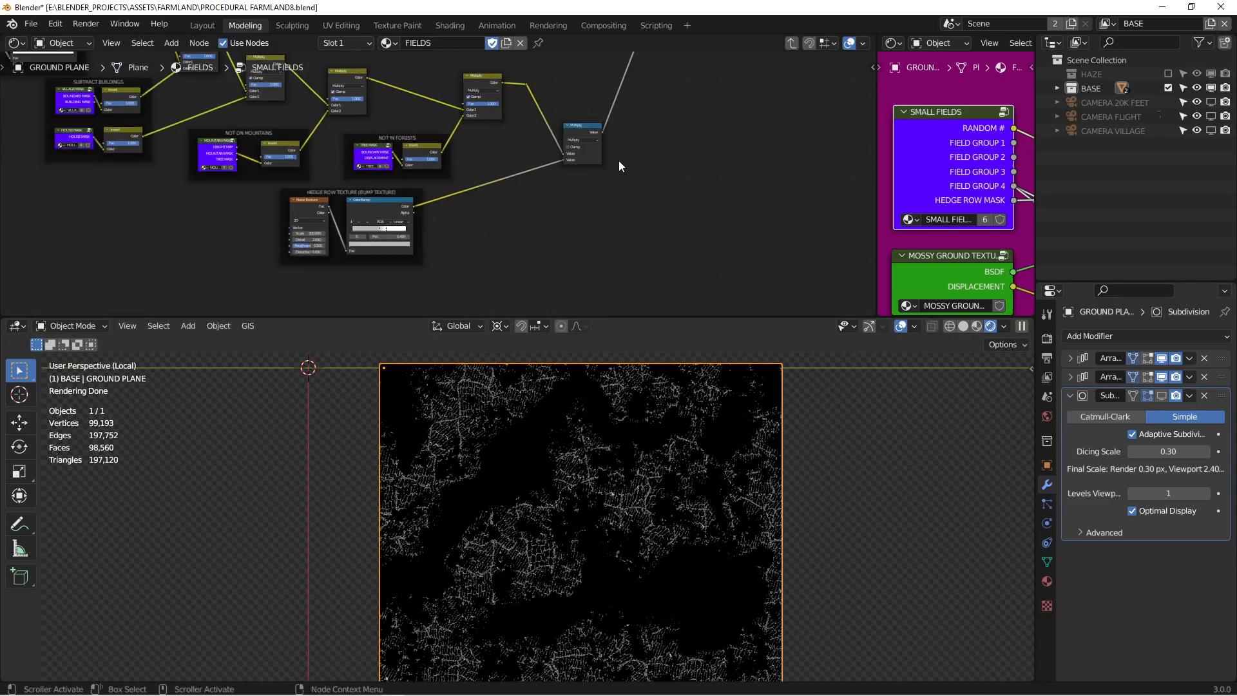
Leave the SMALL FIELDS group and examine the crop texture nodes in the COMBINE CROP TEXTURES frame
key("Tab")
scroll(622, 159, "down", 7)
left_click_drag(647, 150, 539, 239, "alt")
scroll(545, 240, "up", 6)
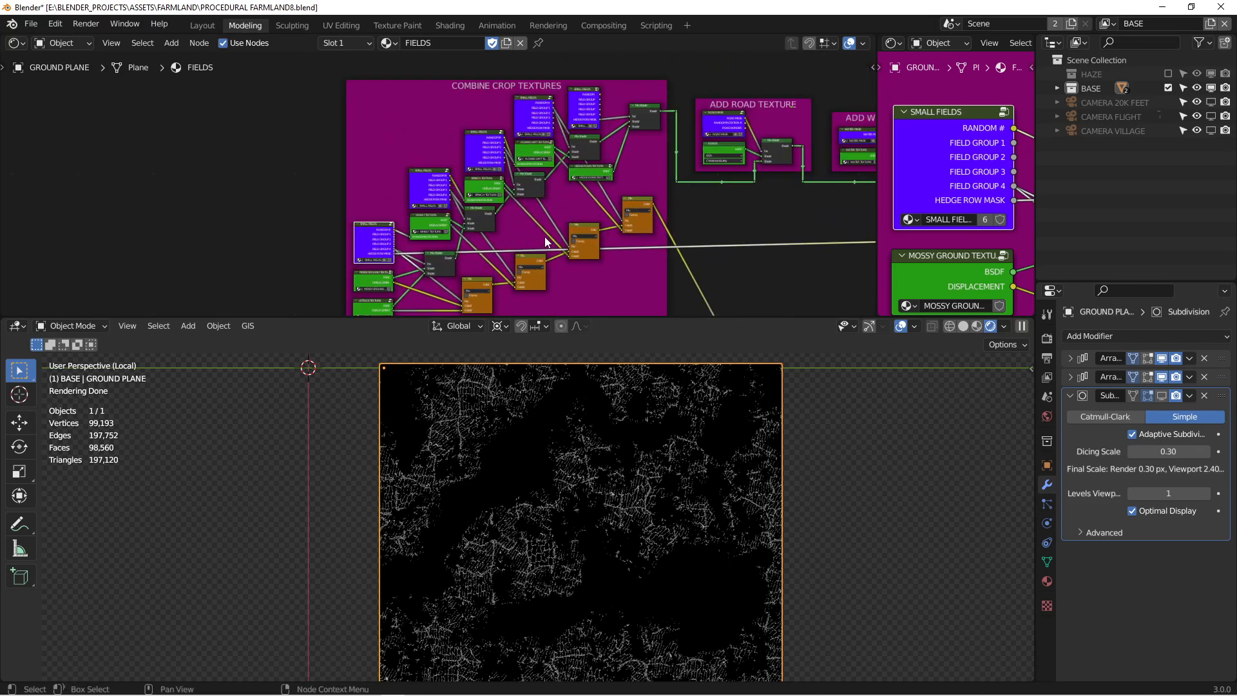
scroll(576, 157, "up", 6)
left_click_drag(447, 263, 494, 234, "alt")
scroll(572, 170, "up", 2)
scroll(529, 151, "down", 5)
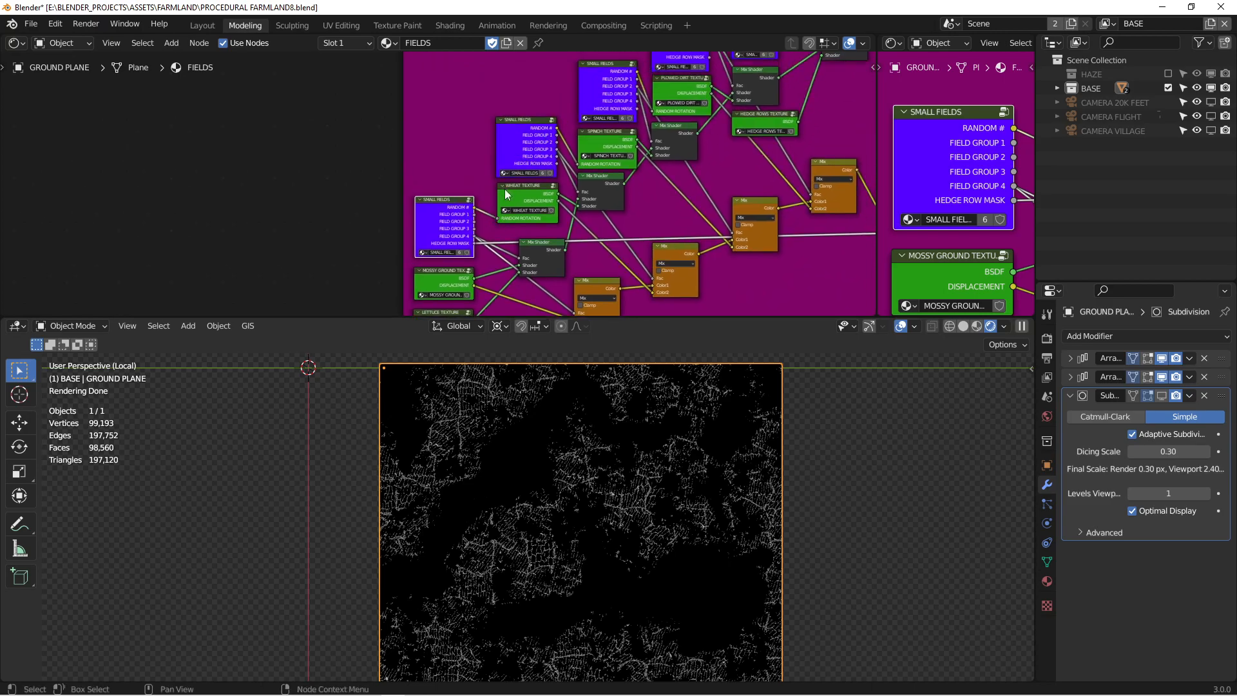
scroll(538, 204, "down", 3)
middle_click_drag(530, 220, 489, 176)
scroll(470, 247, "up", 4)
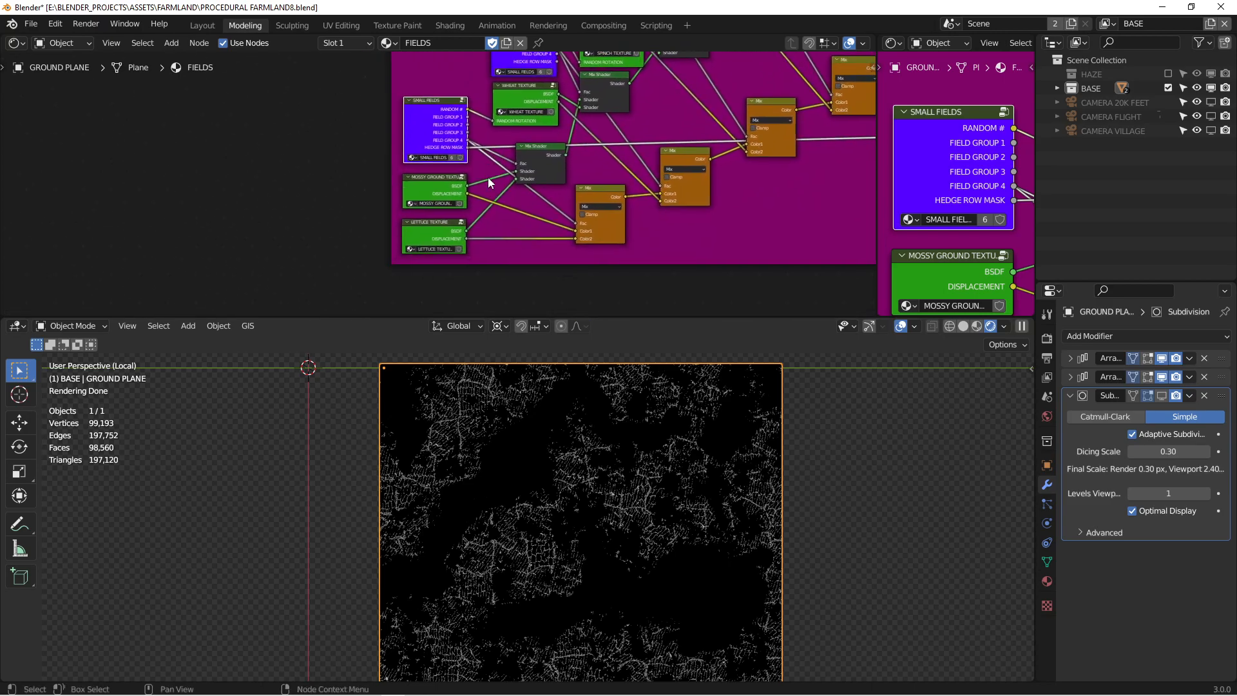
Preview the BSDF output of the LETTUCE TEXTURE node and view it closer on the ground plane
scroll(489, 180, "up", 2)
middle_click_drag(957, 260, 959, 116)
left_click(938, 201)
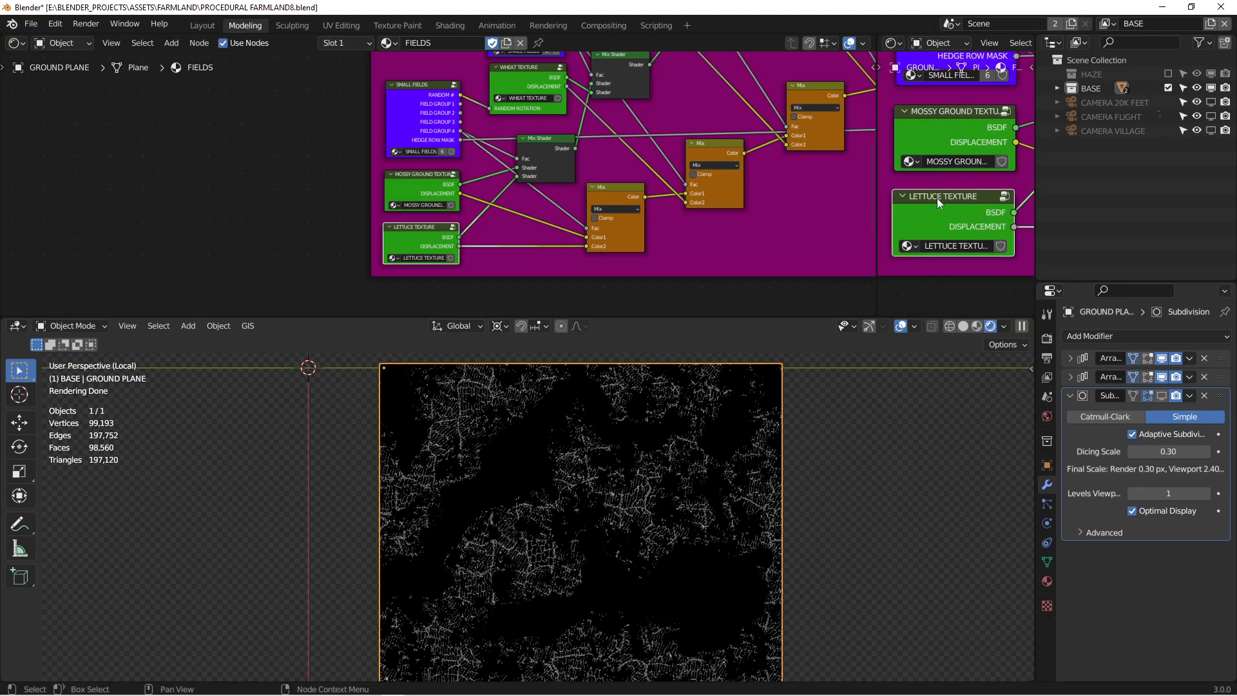
left_click(939, 200, "ctrl+shift")
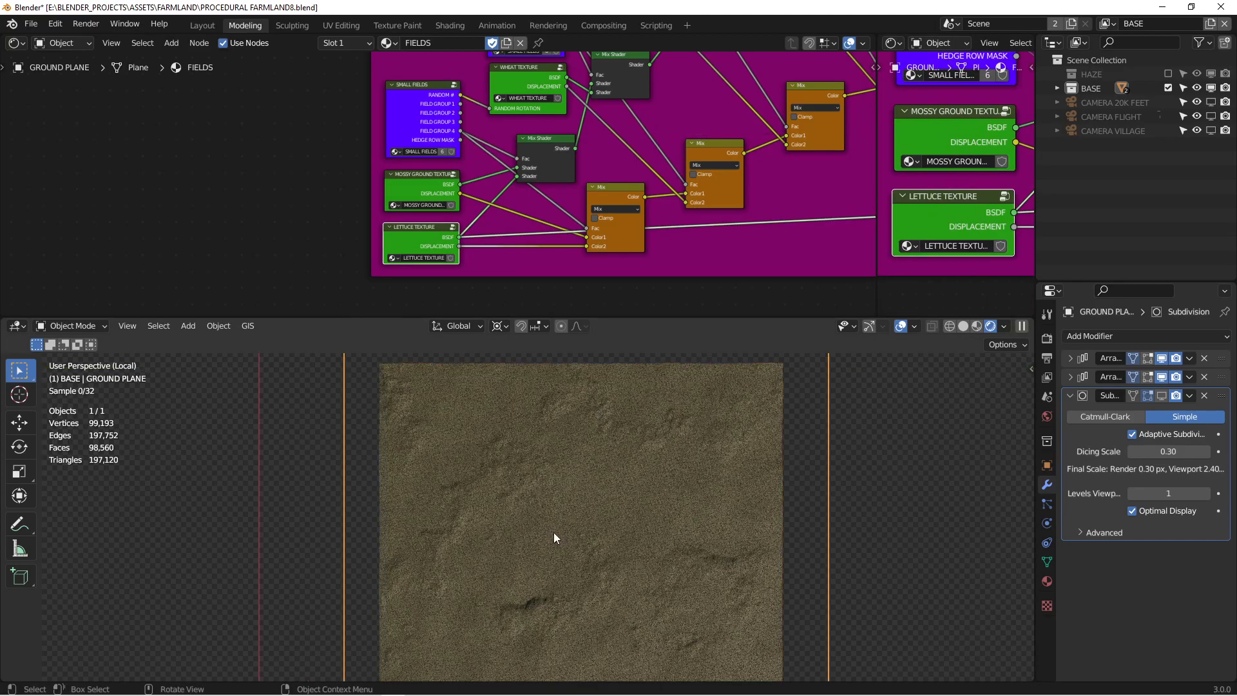
scroll(554, 533, "up", 3)
scroll(554, 532, "up", 2)
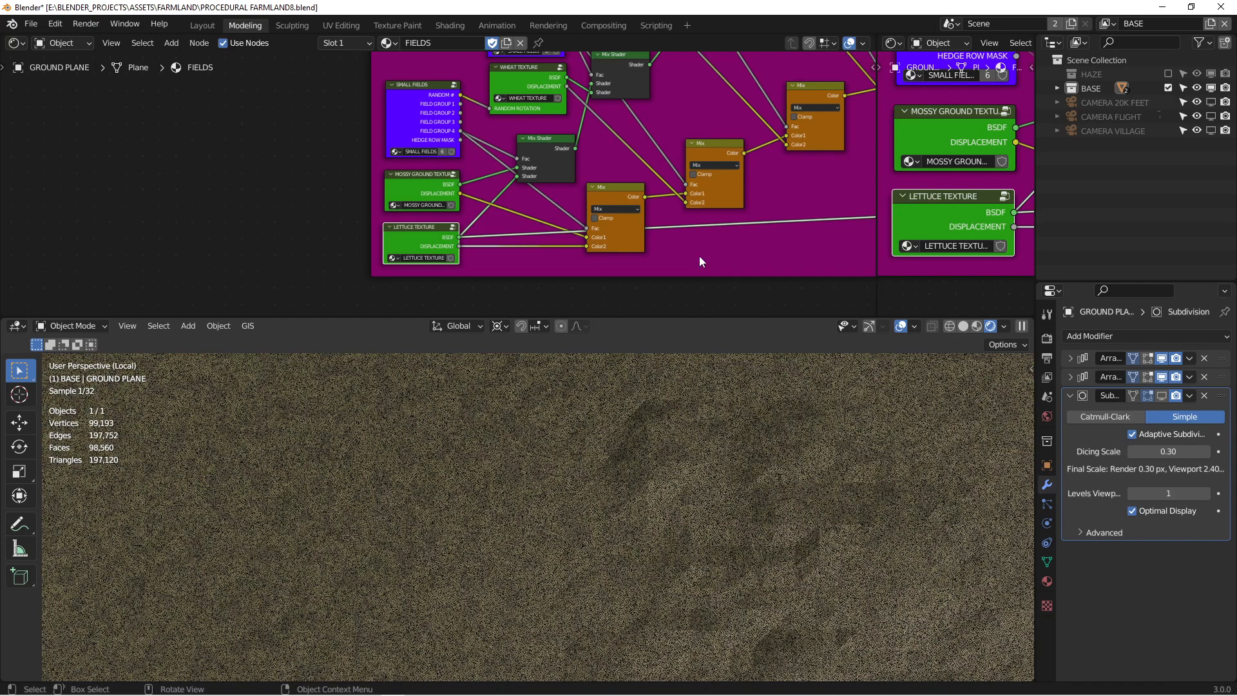
Cut the link feeding the Displacement input of the Material Output node
scroll(713, 184, "down", 5)
middle_click_drag(682, 176, 161, 217)
scroll(550, 221, "up", 5)
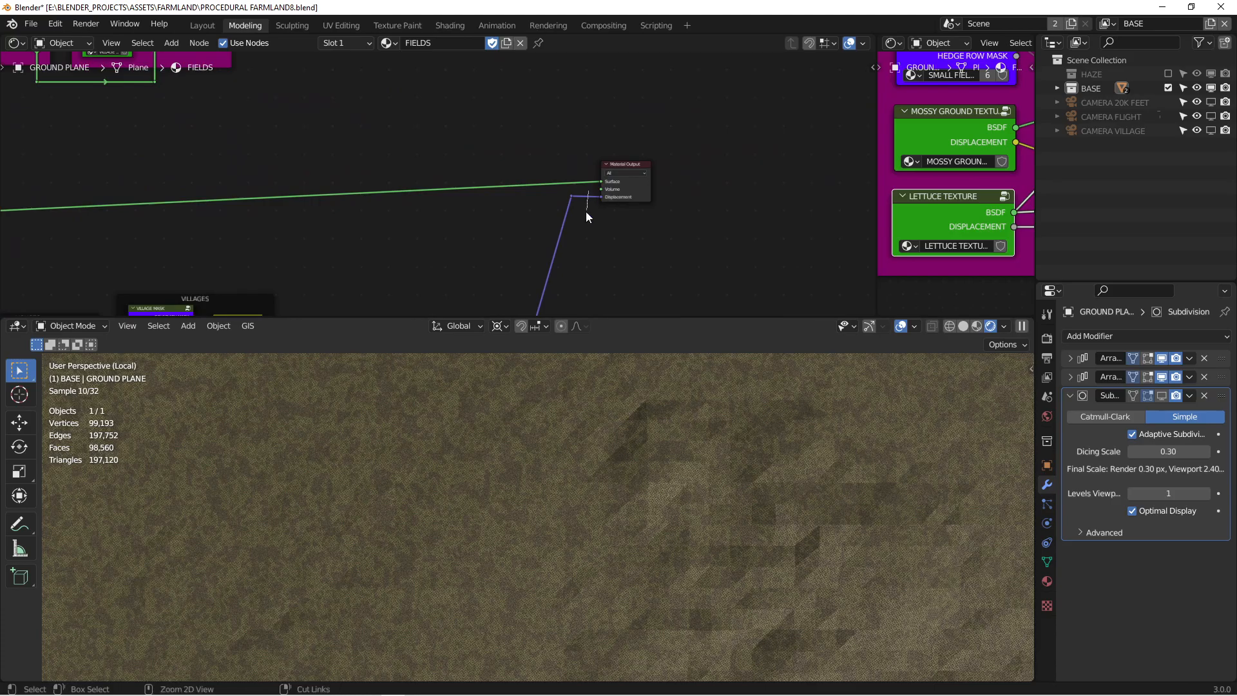
right_click_drag(591, 191, 585, 206, "ctrl")
Return to the COMBINE CROP TEXTURES frame and examine the lettuce texture up close on the ground plane
scroll(514, 211, "down", 3)
scroll(403, 207, "down", 2)
scroll(380, 187, "up", 6)
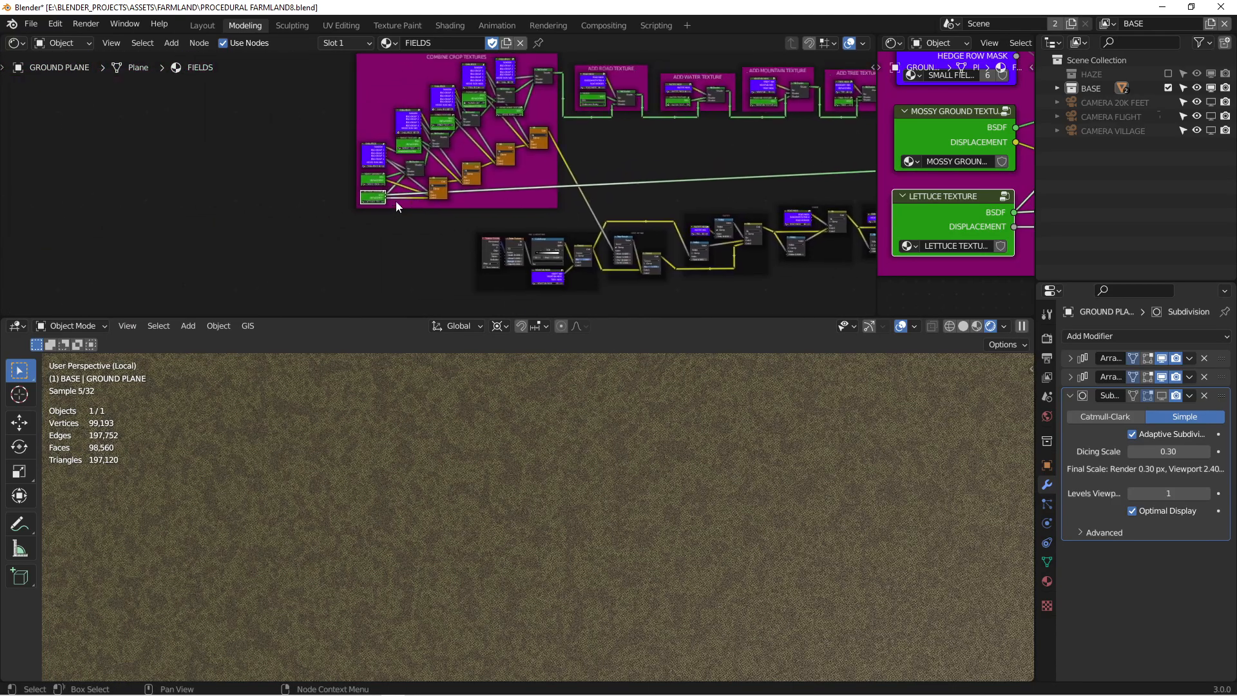
scroll(370, 171, "up", 4)
scroll(490, 552, "up", 2)
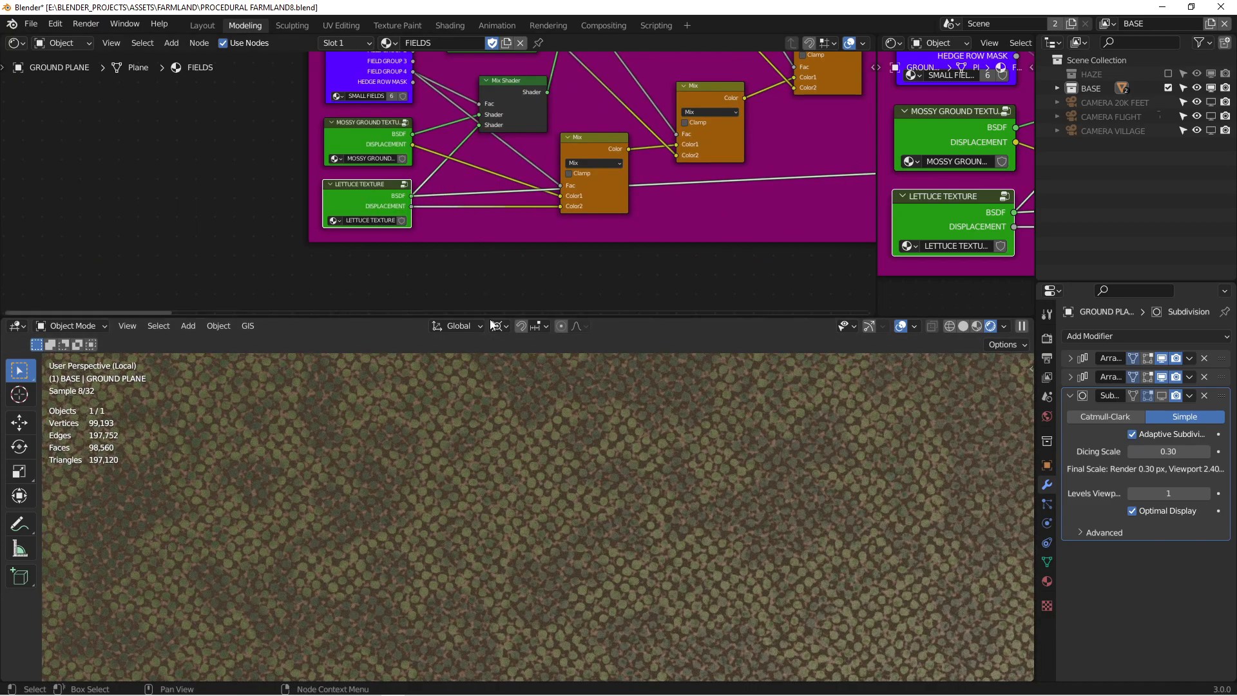
Preview the DISPLACEMENT output of LETTUCE TEXTURE, followed by the BSDF output of MOSSY GROUND TEXTURE
scroll(420, 153, "down", 3)
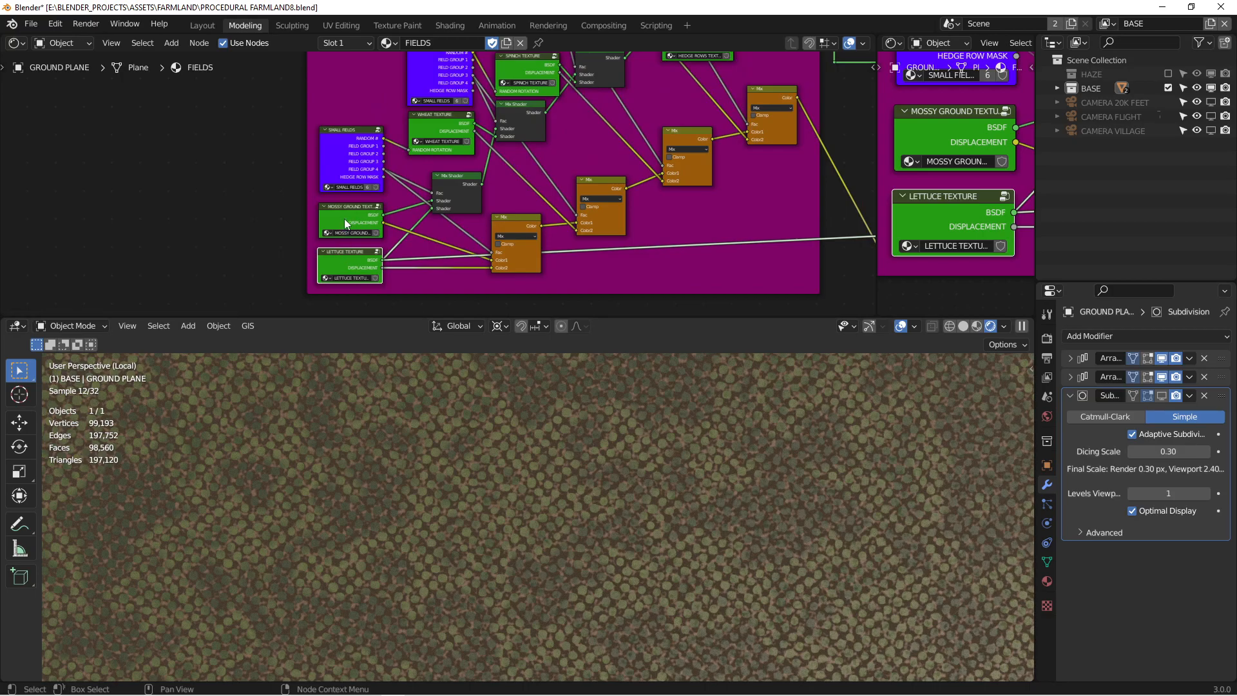
left_click(348, 260, "ctrl+shift")
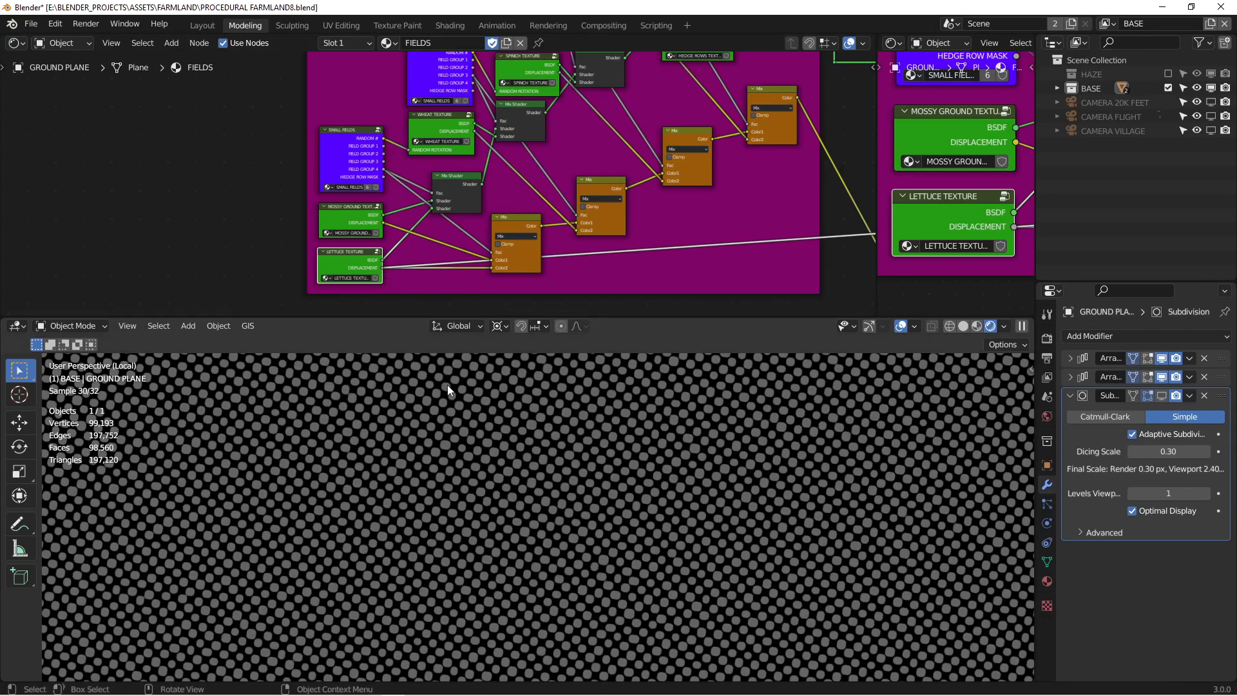
left_click(358, 218, "ctrl+shift")
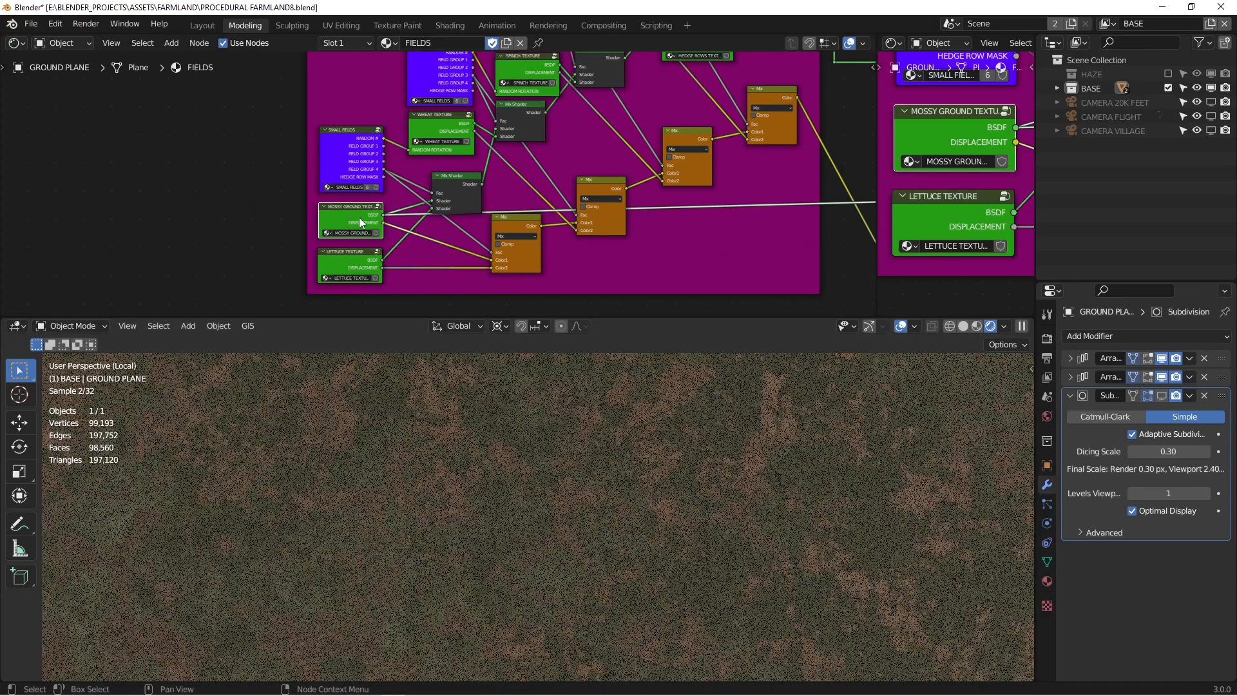
Preview the DISPLACEMENT output of MOSSY GROUND TEXTURE and view the Mix node combining it with the lettuce displacement
left_click(358, 217, "ctrl+shift")
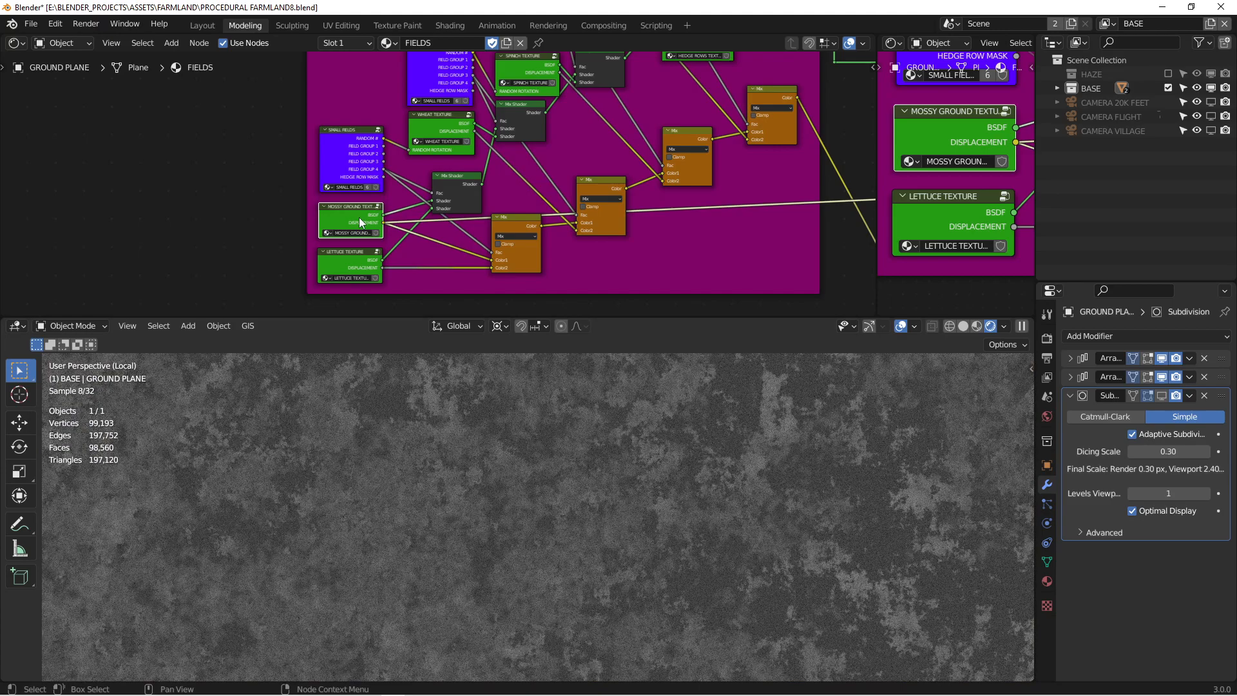
middle_click_drag(358, 218, 435, 198)
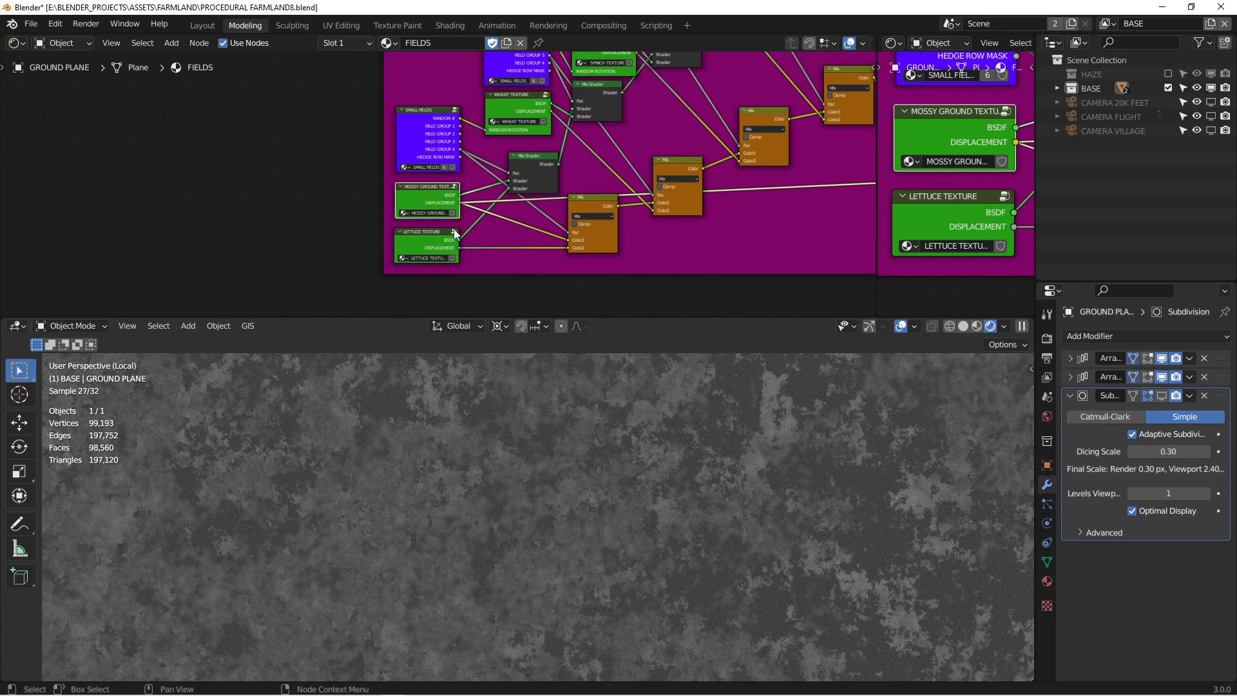
scroll(474, 219, "up", 2)
middle_click_drag(608, 196, 558, 158)
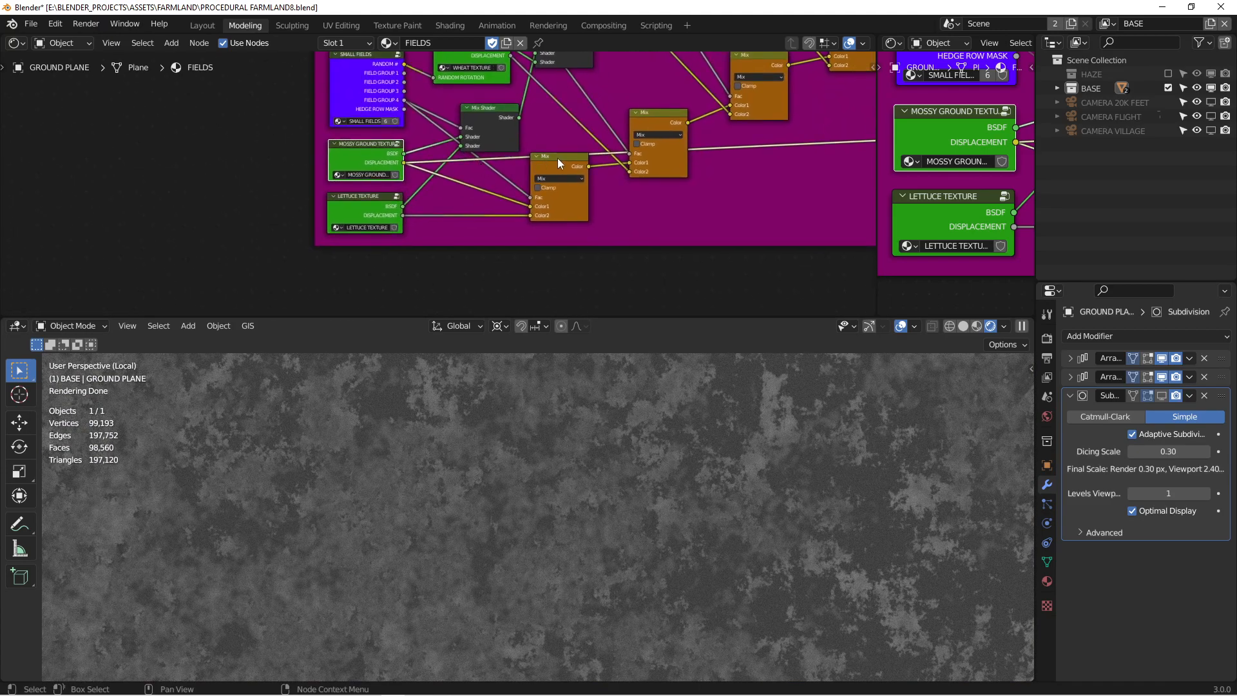
Open the LETTUCE TEXTURE node group and examine its noise, Musgrave, ColorRamp and Mix nodes
left_click(358, 202)
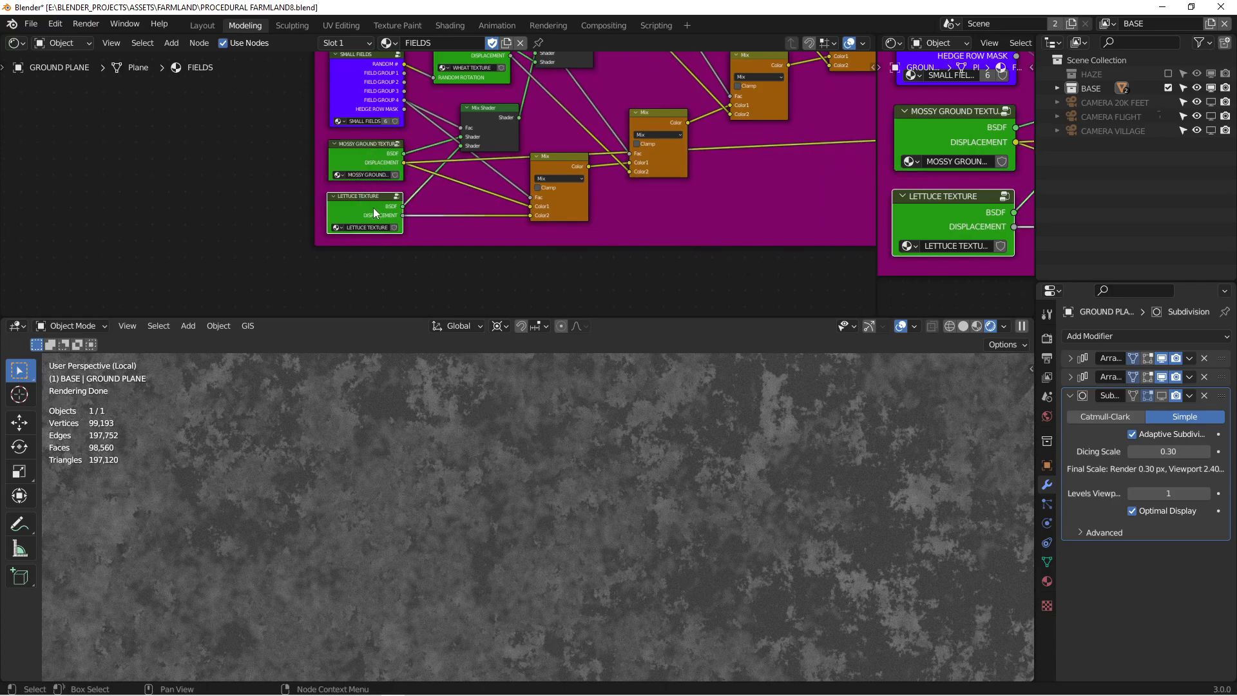
key("Tab")
scroll(393, 211, "down", 5)
key("Home")
scroll(539, 181, "up", 4)
middle_click_drag(539, 181, 660, 63)
scroll(532, 158, "up", 3)
middle_click_drag(487, 240, 471, 177)
middle_click_drag(583, 112, 456, 219)
scroll(513, 153, "down", 2)
middle_click_drag(513, 153, 497, 190)
scroll(376, 123, "up", 1)
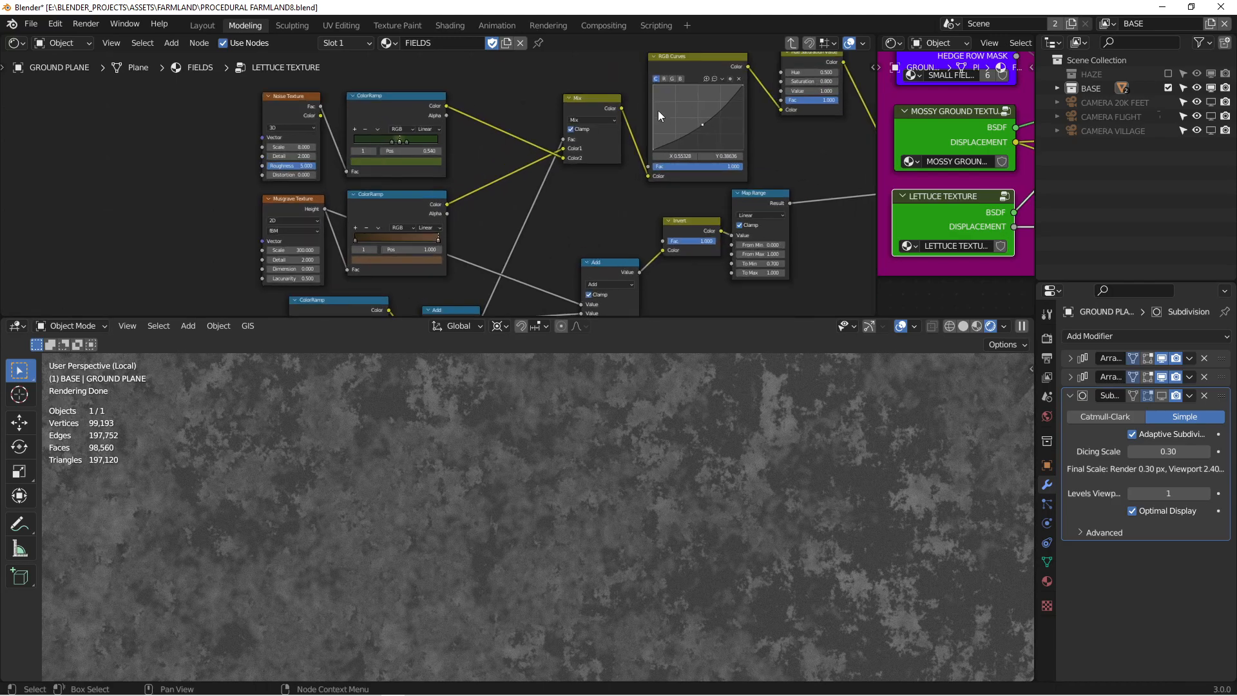
Preview the BSDF output of MOSSY GROUND TEXTURE and examine the Multiply node feeding the lettuce group's DISPLACEMENT output
left_click(949, 124, "ctrl+shift")
scroll(626, 185, "down", 5)
middle_click_drag(764, 236, 609, 189)
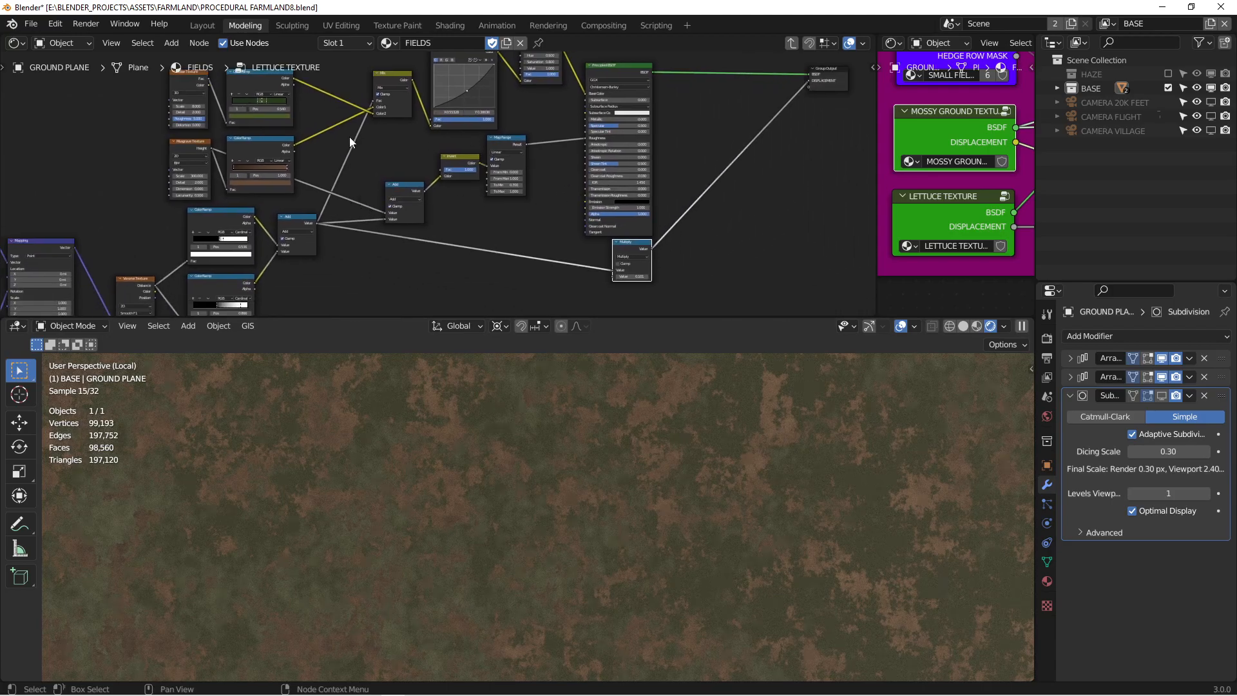
middle_click_drag(543, 247, 484, 234)
scroll(599, 233, "up", 3)
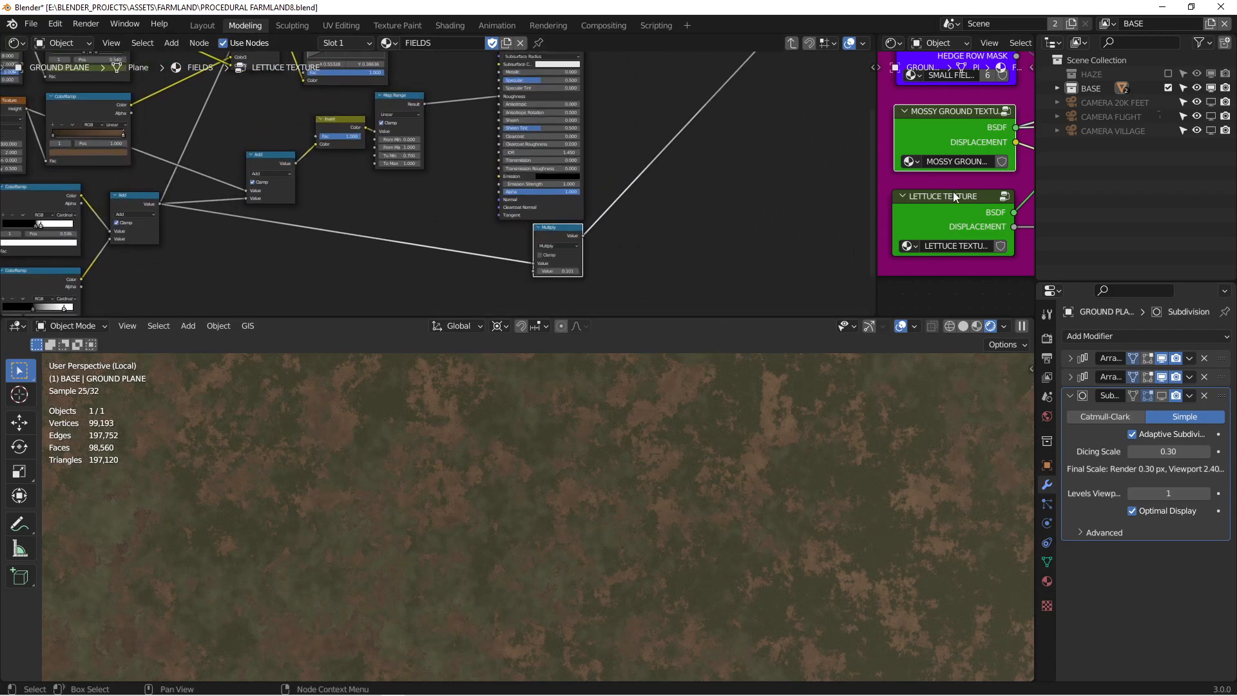
Preview the DISPLACEMENT output of MOSSY GROUND TEXTURE again, followed by the Mix Shader combining mossy ground and lettuce
left_click(941, 130, "ctrl+shift")
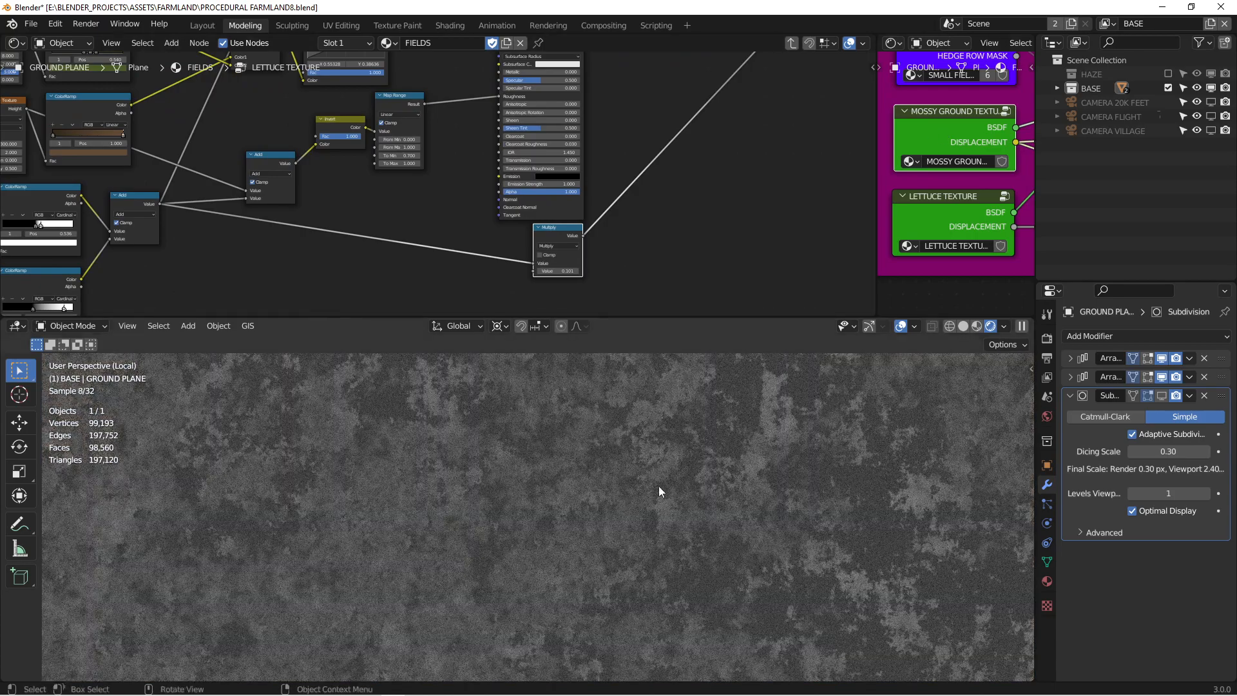
scroll(679, 235, "down", 3)
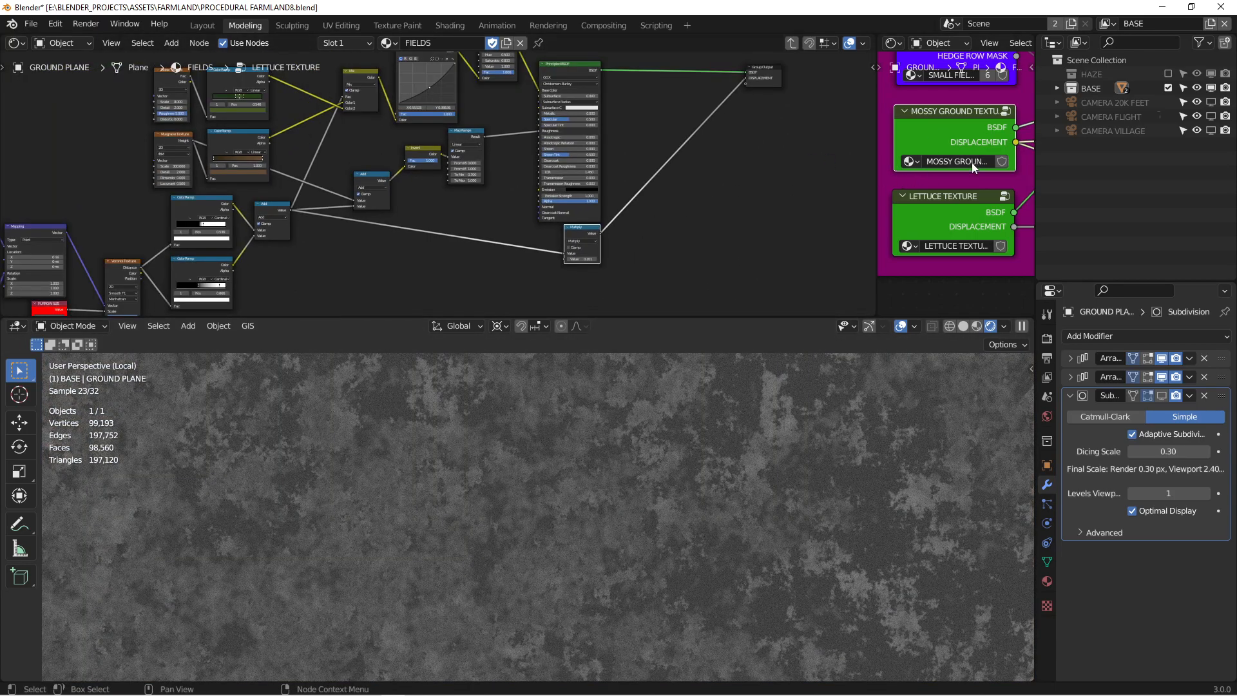
scroll(960, 165, "down", 4)
scroll(982, 168, "up", 2)
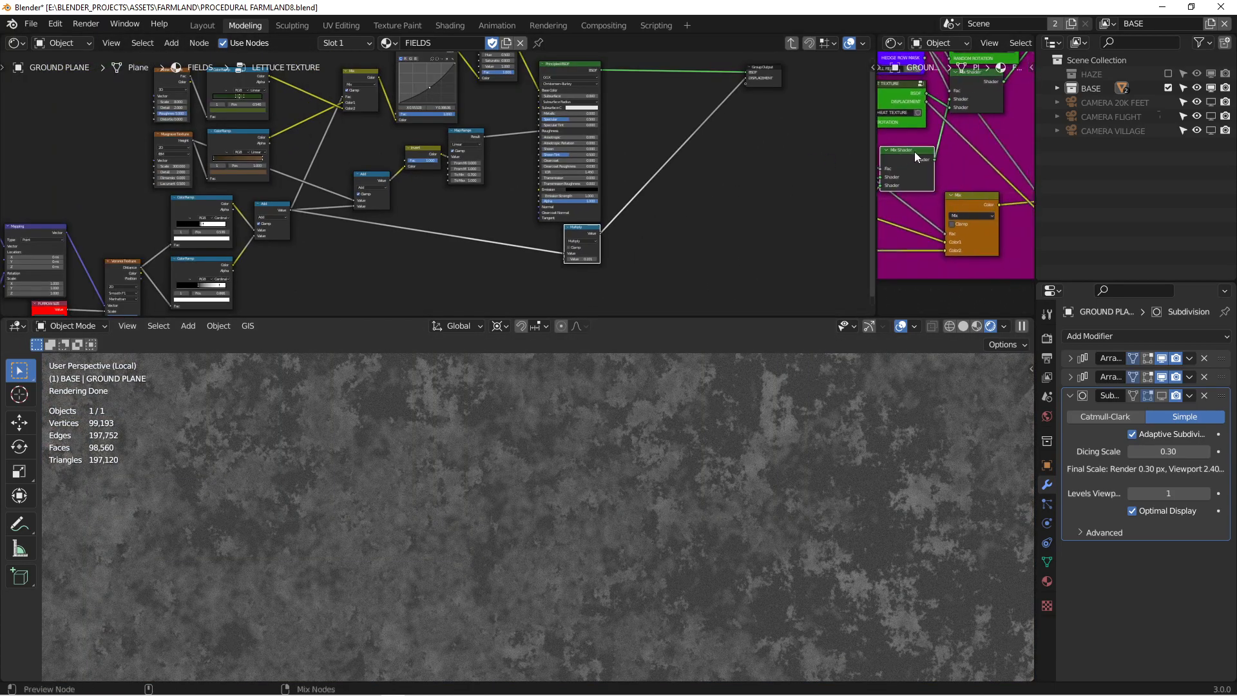
left_click(915, 152, "ctrl+shift")
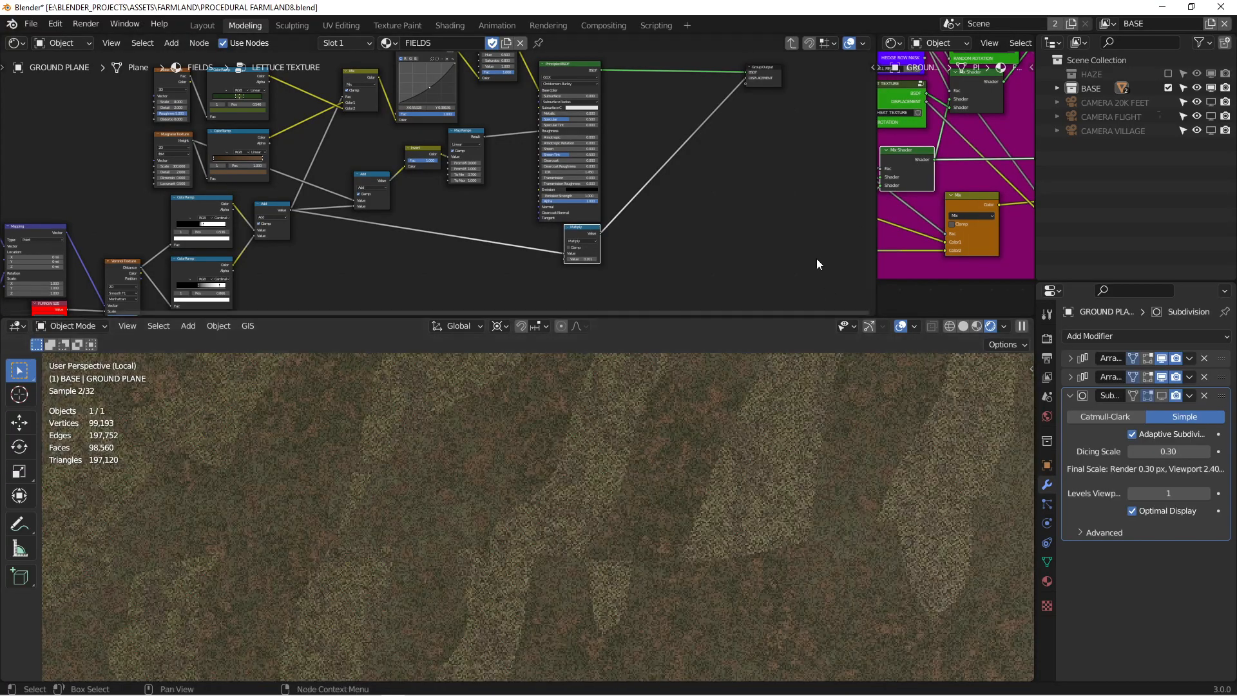
Leave the LETTUCE TEXTURE group for the FIELDS node tree and view the mixed mossy ground and lettuce fields
key("ctrl+space")
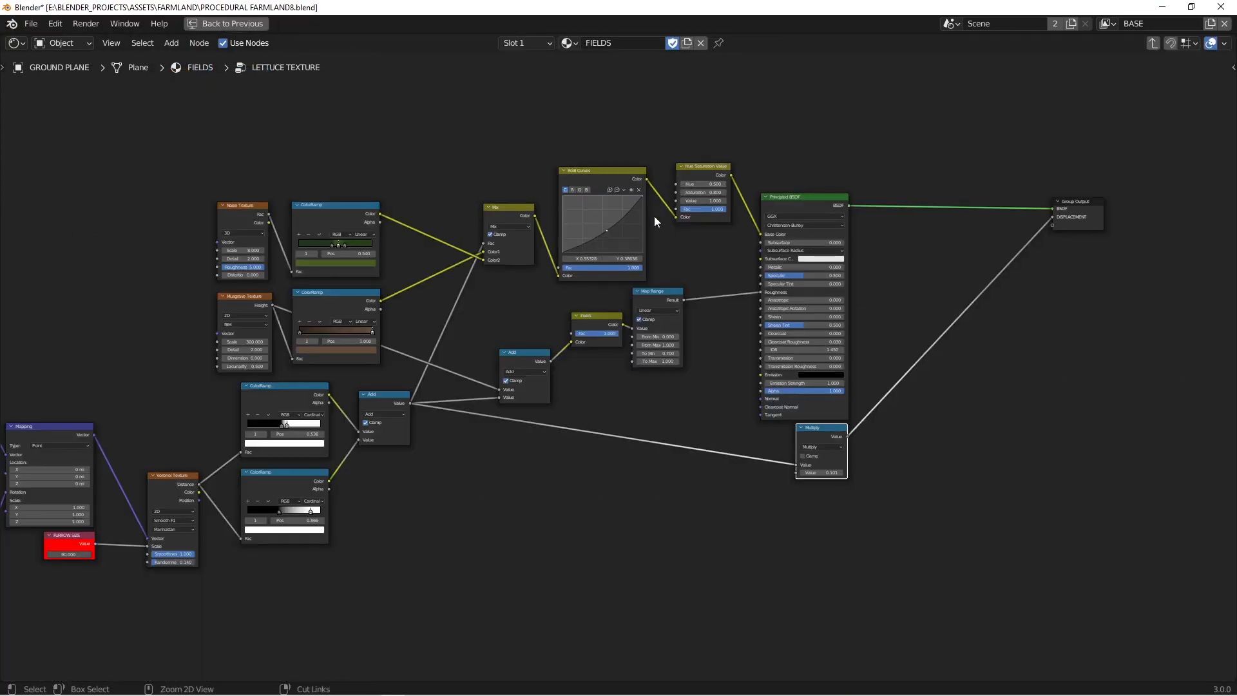
key("ctrl+space")
key("Tab")
scroll(656, 248, "down", 6)
scroll(602, 198, "up", 9)
scroll(563, 168, "up", 2)
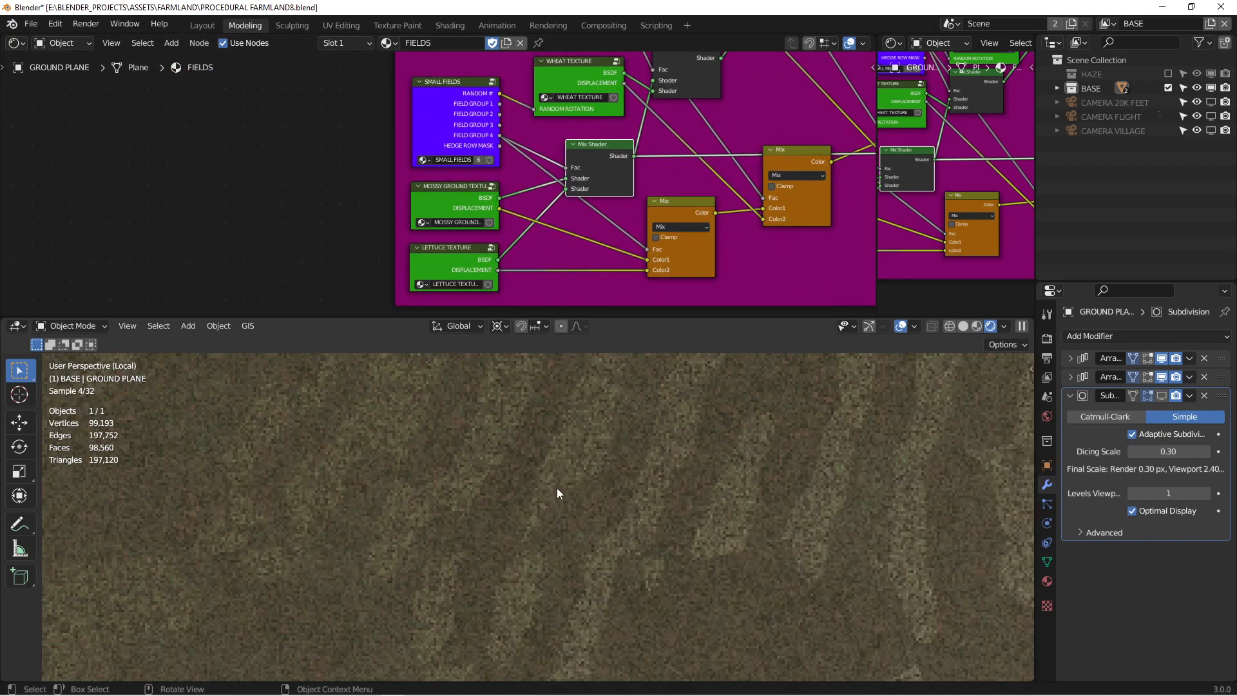
Select the MOSSY GROUND TEXTURE and LETTUCE TEXTURE nodes, and nudge the Mix Shader that combines them slightly upward
left_click(458, 194)
left_click(451, 260, "shift")
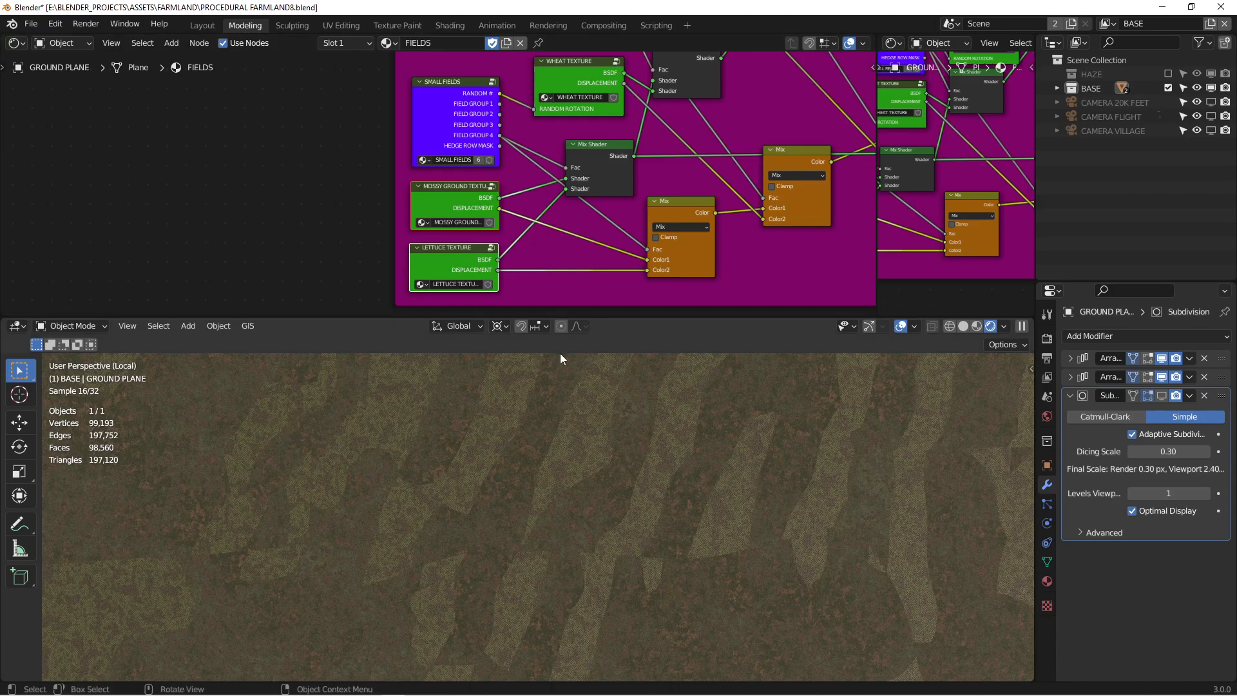
left_click_drag(596, 146, 597, 140)
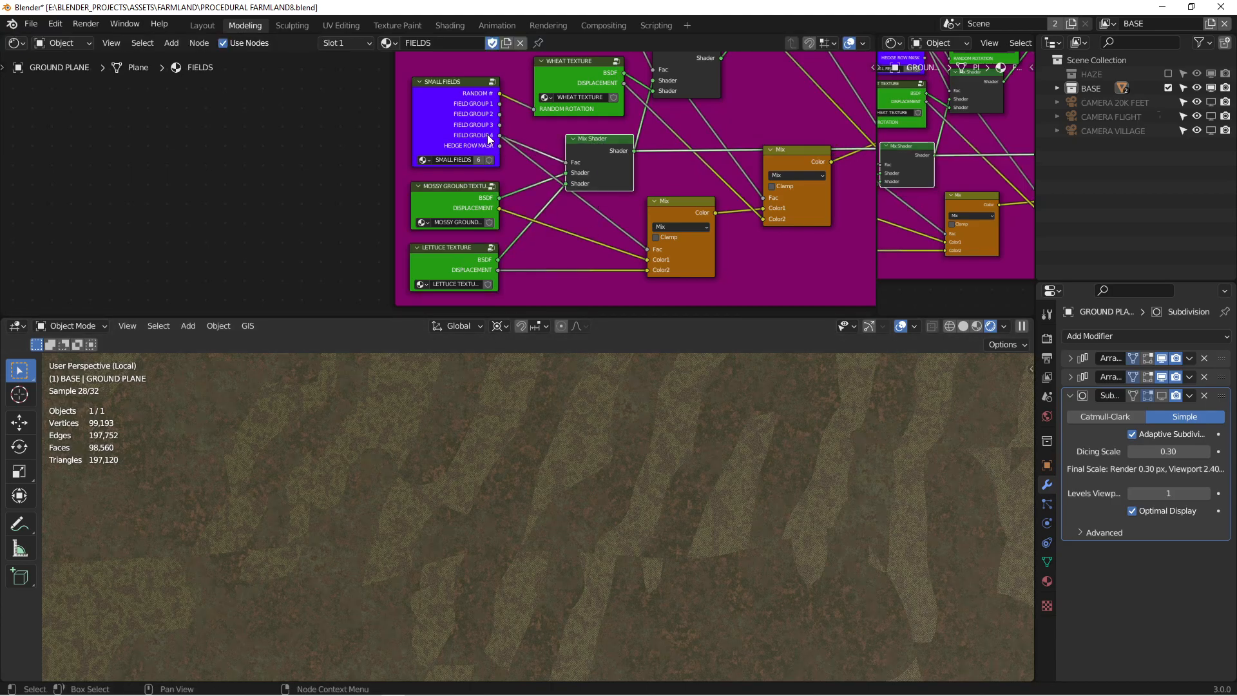
Preview the Mix Shader that adds the wheat texture, followed by the one that adds the spinach texture
scroll(593, 146, "down", 2)
middle_click_drag(618, 122, 509, 200)
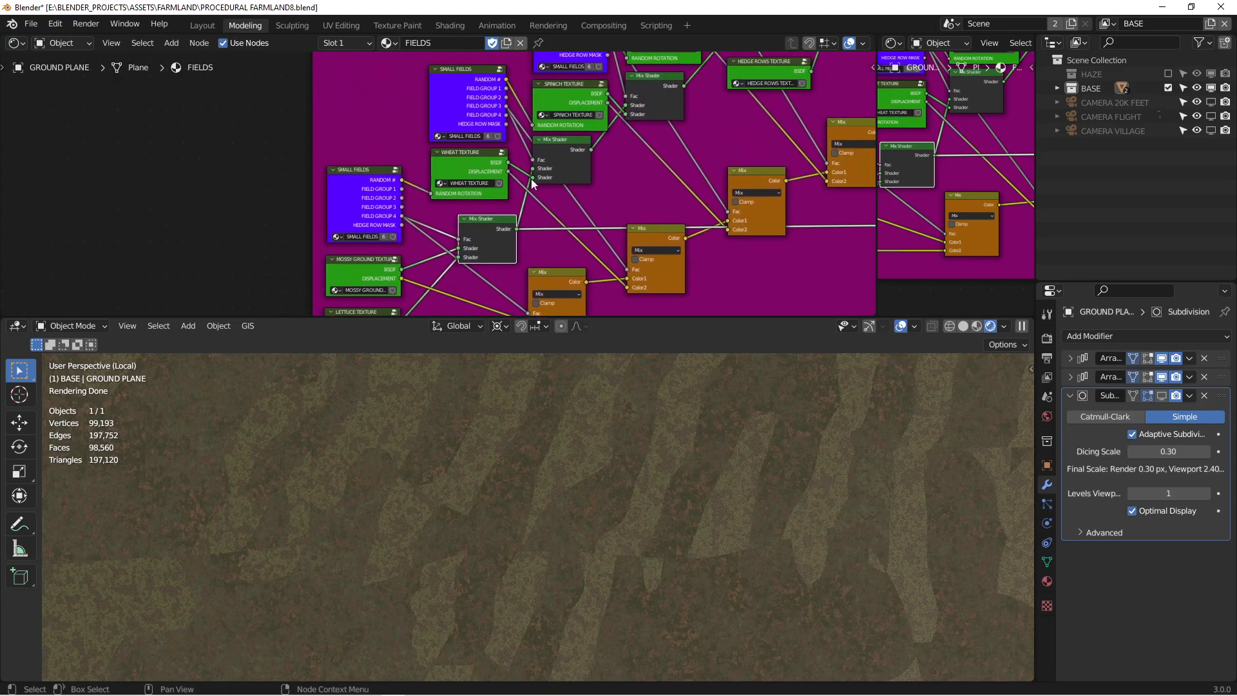
left_click(549, 144, "ctrl+shift")
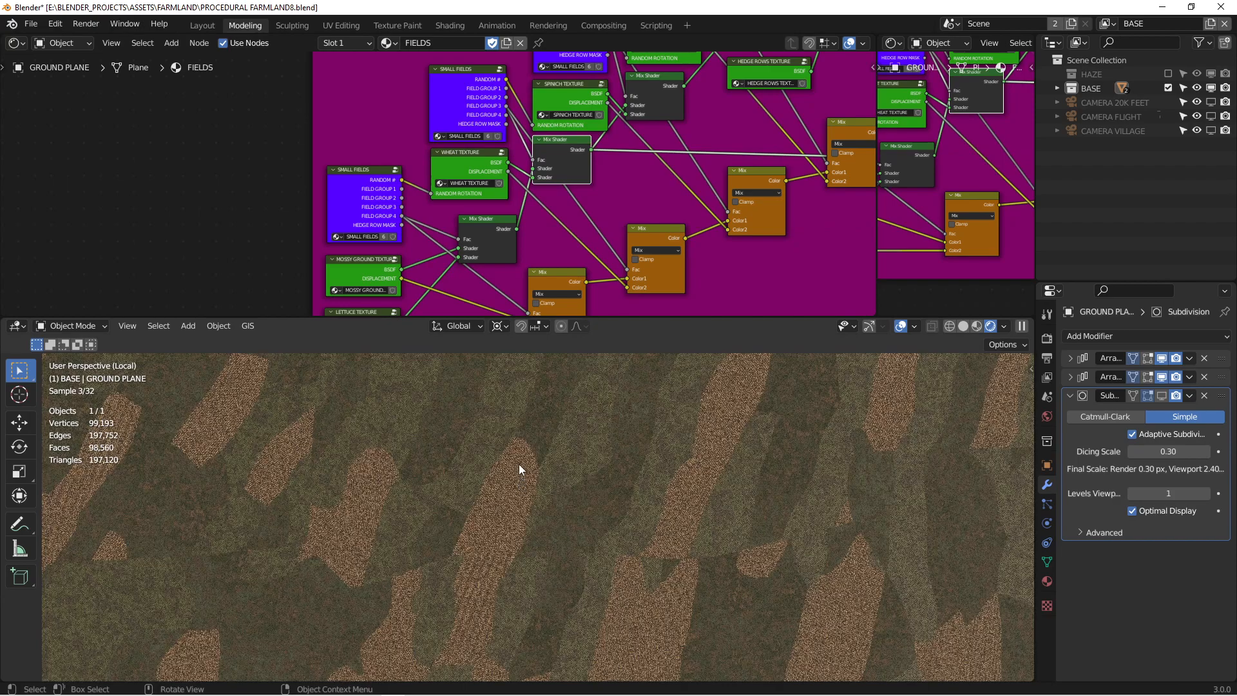
middle_click_drag(575, 103, 478, 170)
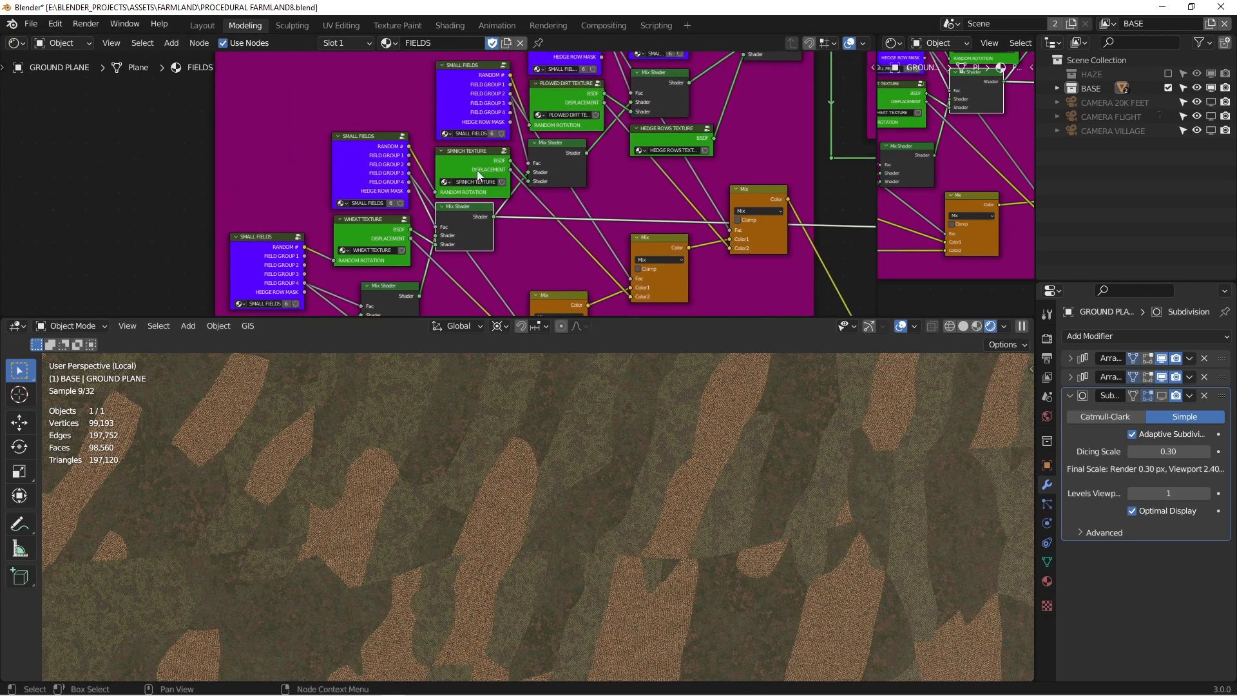
left_click(554, 144, "ctrl+shift")
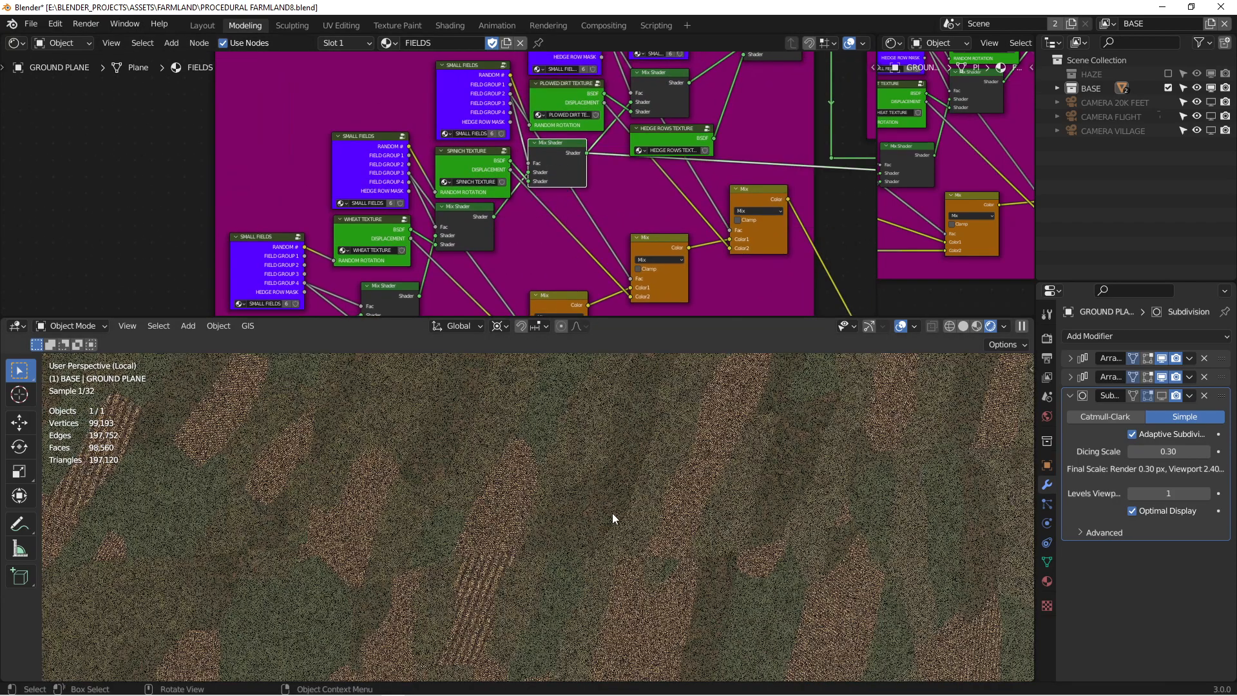
Preview the final Mix Shader of the COMBINE CROP TEXTURES frame and examine the combined crop fields up close
middle_click_drag(627, 123, 514, 179)
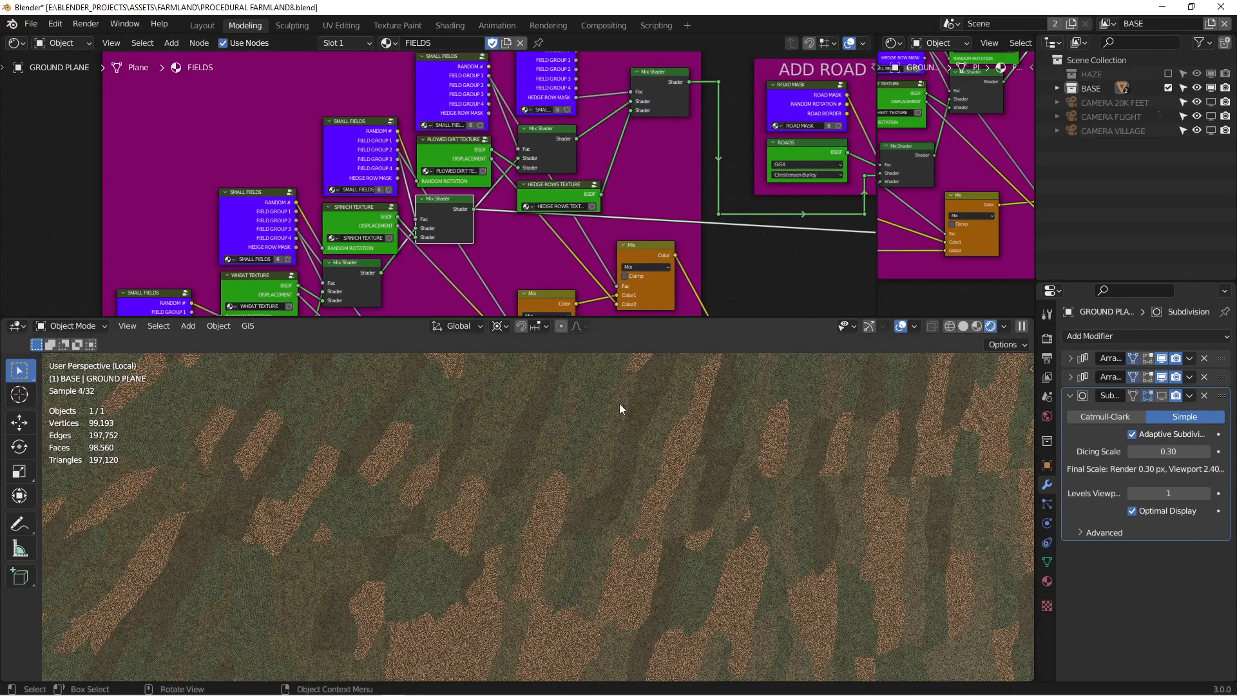
scroll(671, 489, "down", 3)
scroll(672, 493, "up", 3)
scroll(515, 156, "up", 3)
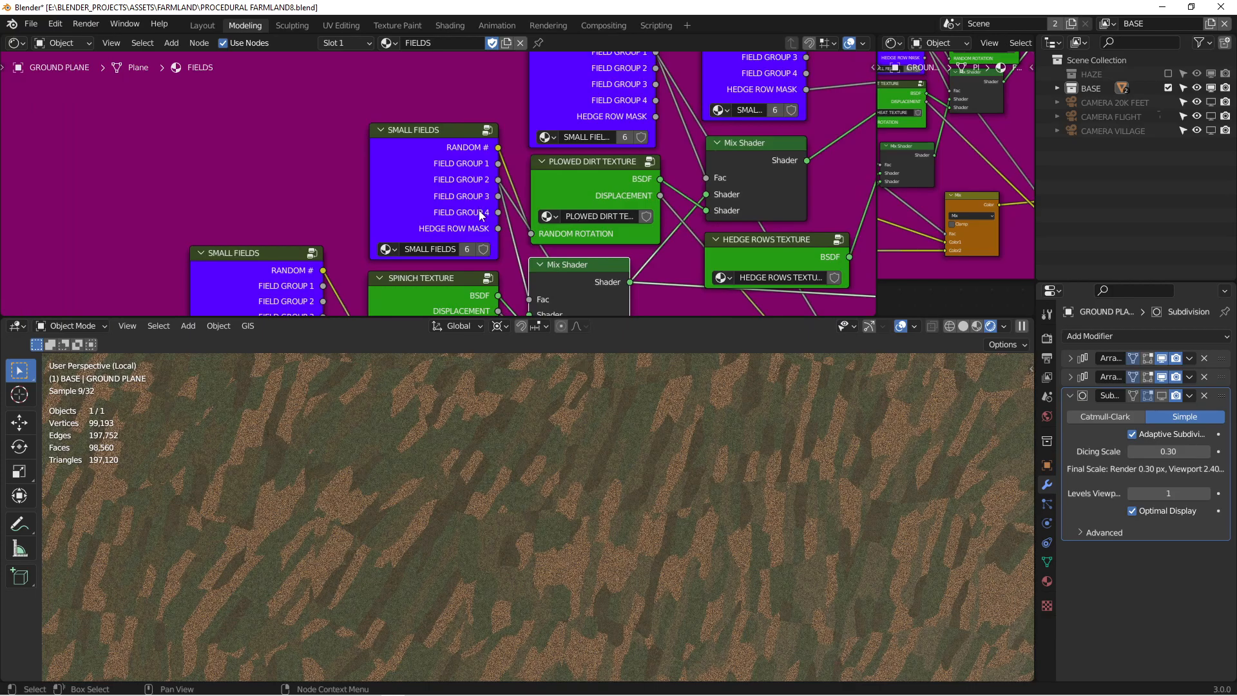
scroll(689, 144, "down", 3)
left_click(662, 123)
left_click(674, 114, "ctrl+shift")
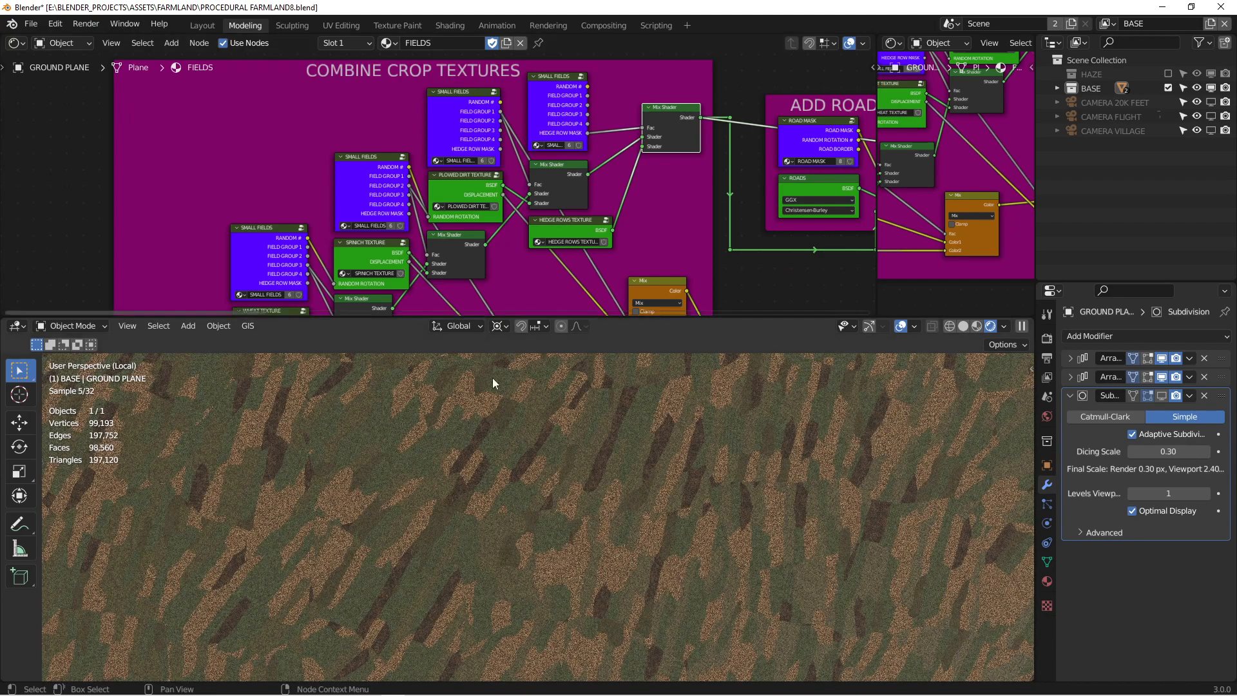
scroll(607, 478, "up", 5)
scroll(607, 477, "up", 4)
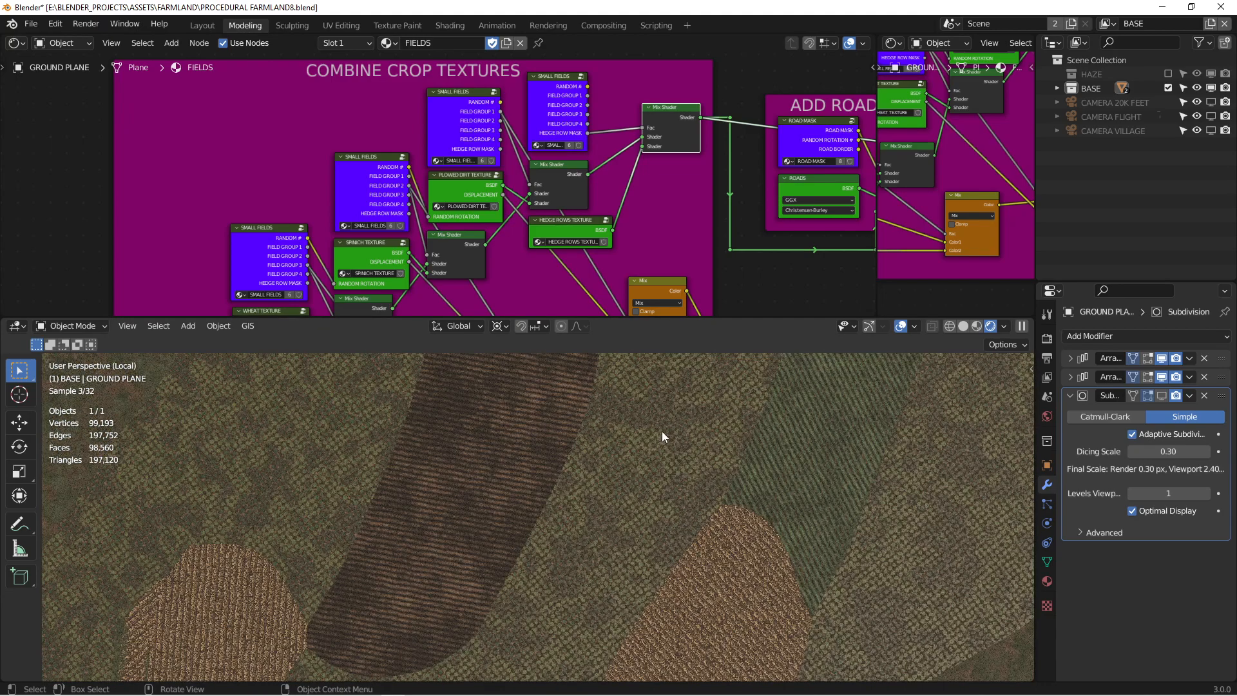
middle_click_drag(632, 541, 589, 459, "shift")
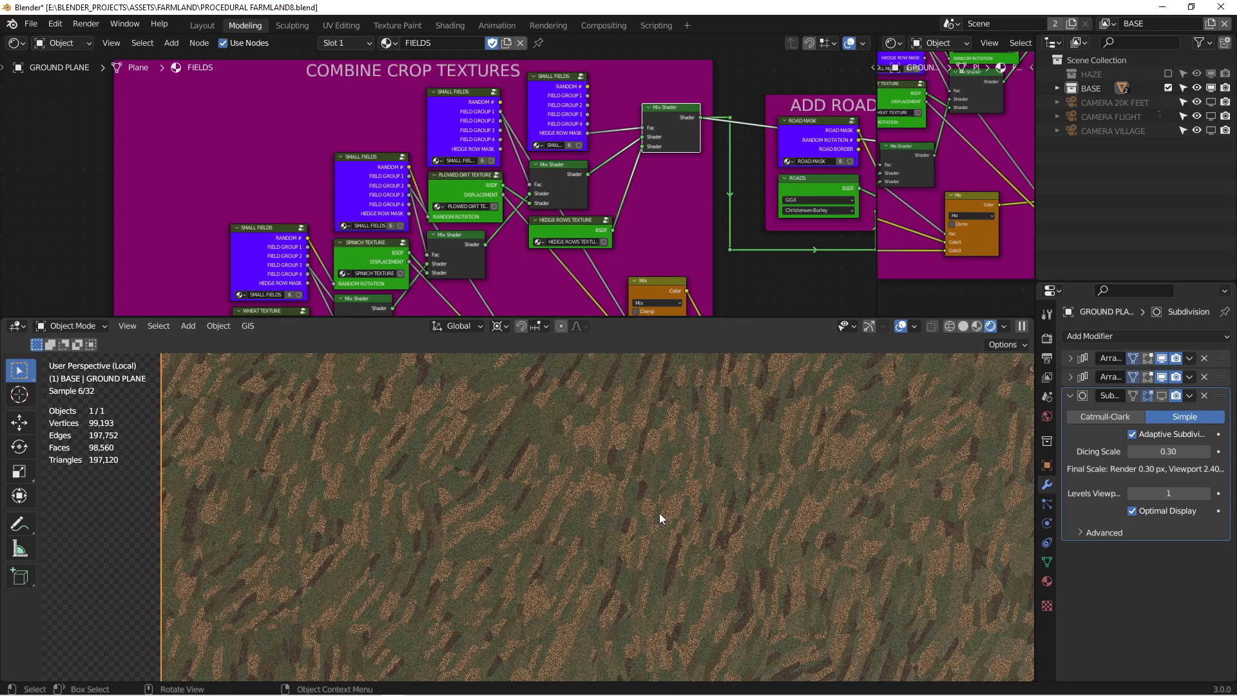
Preview the last Mix color node in the displacement chain of the COMBINE CROP TEXTURES frame
scroll(547, 183, "down", 2)
middle_click_drag(566, 176, 680, 119)
scroll(682, 127, "down", 3)
scroll(682, 127, "down", 3)
middle_click_drag(701, 58, 694, 107)
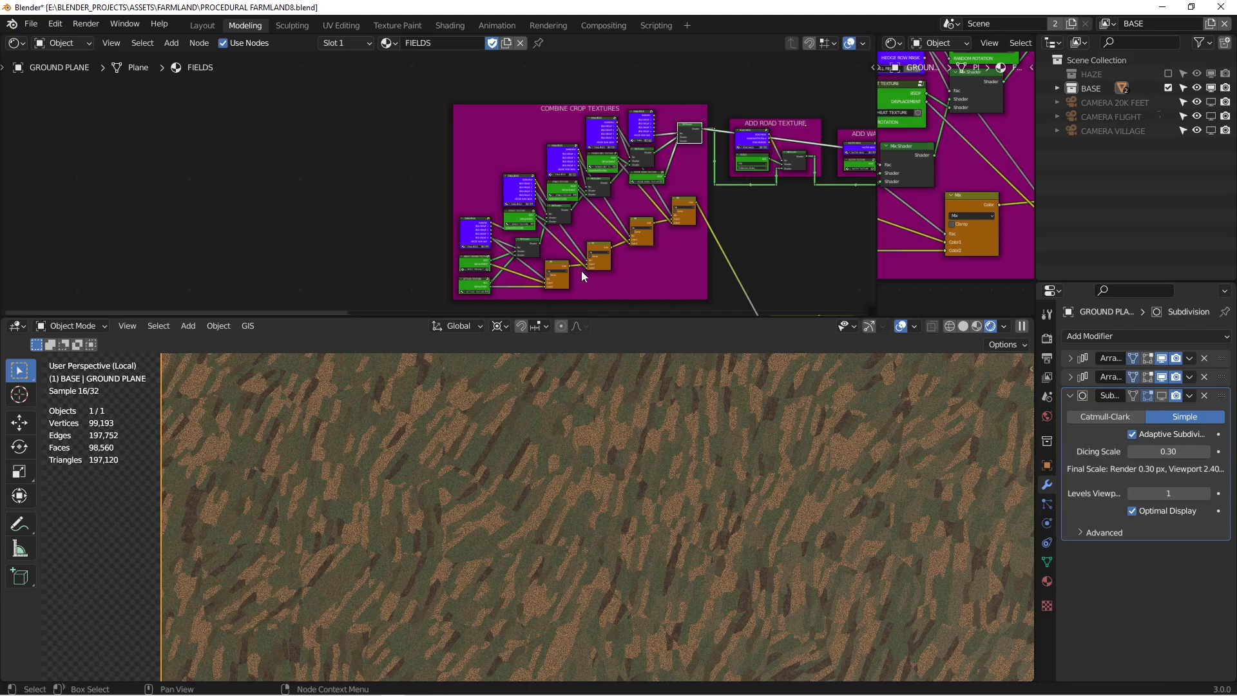
left_click(683, 207)
left_click(684, 207, "ctrl+shift")
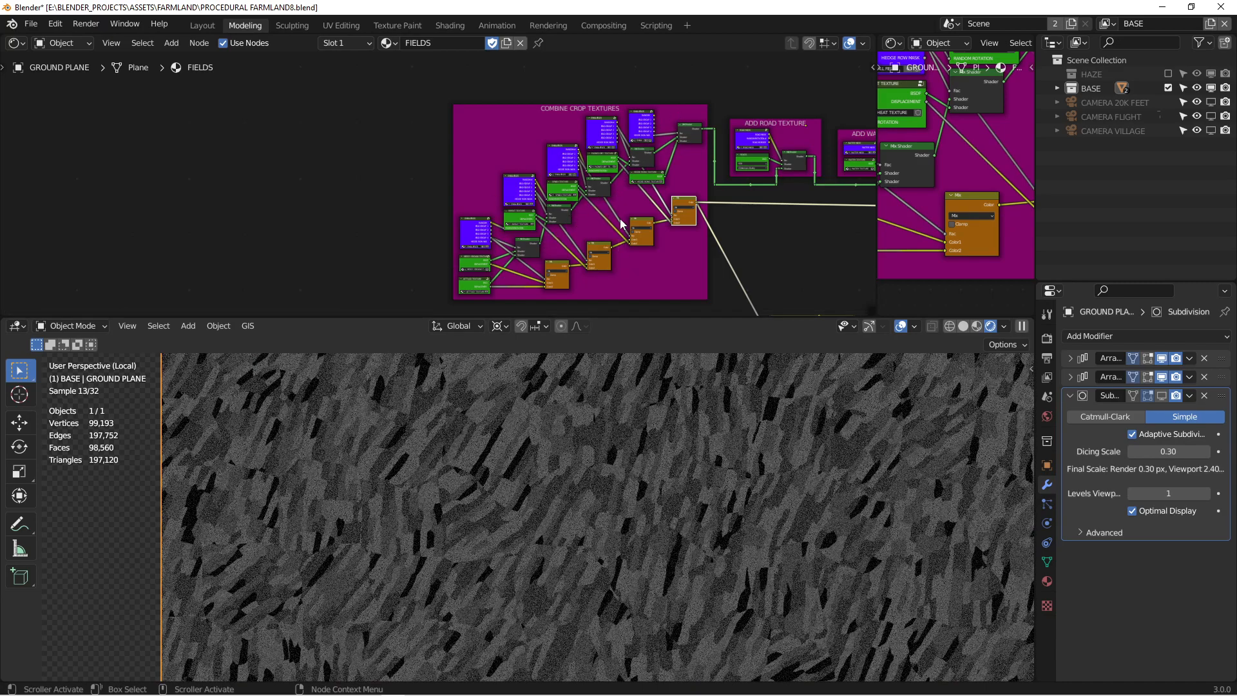
Trace the last Mix color node's link to the displacement frames below the texture frames
middle_click_drag(688, 219, 576, 222)
middle_click_drag(707, 313, 590, 231)
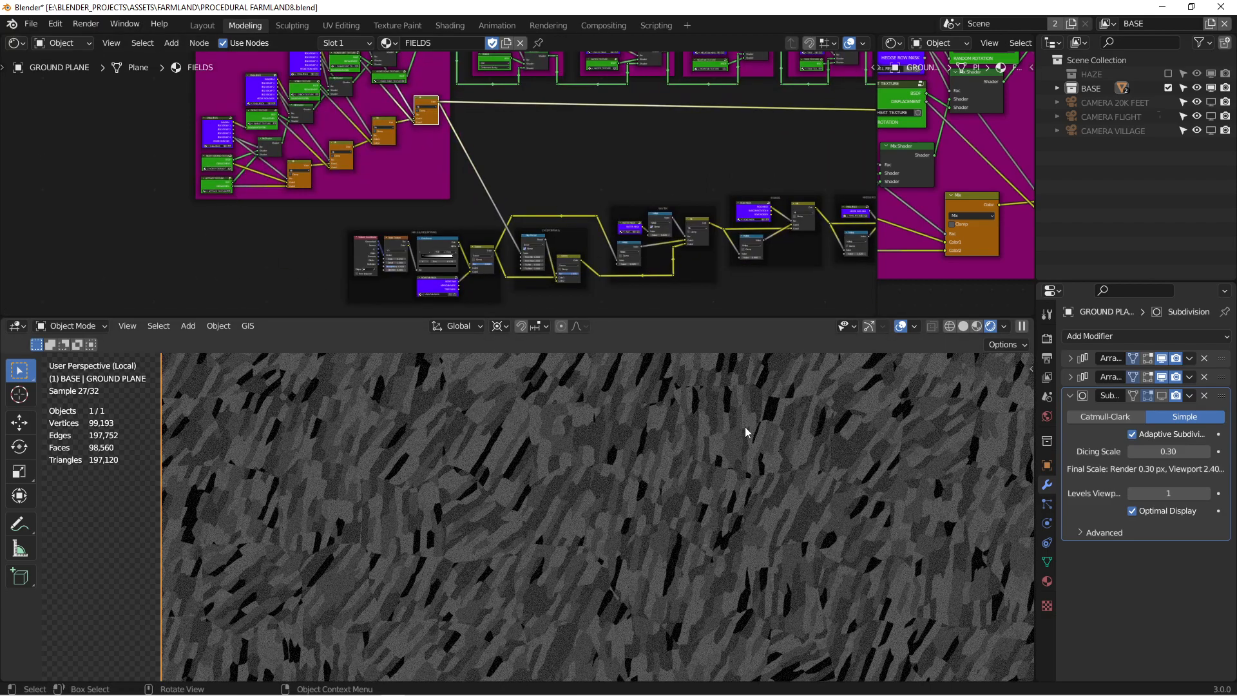
middle_click_drag(688, 132, 686, 228)
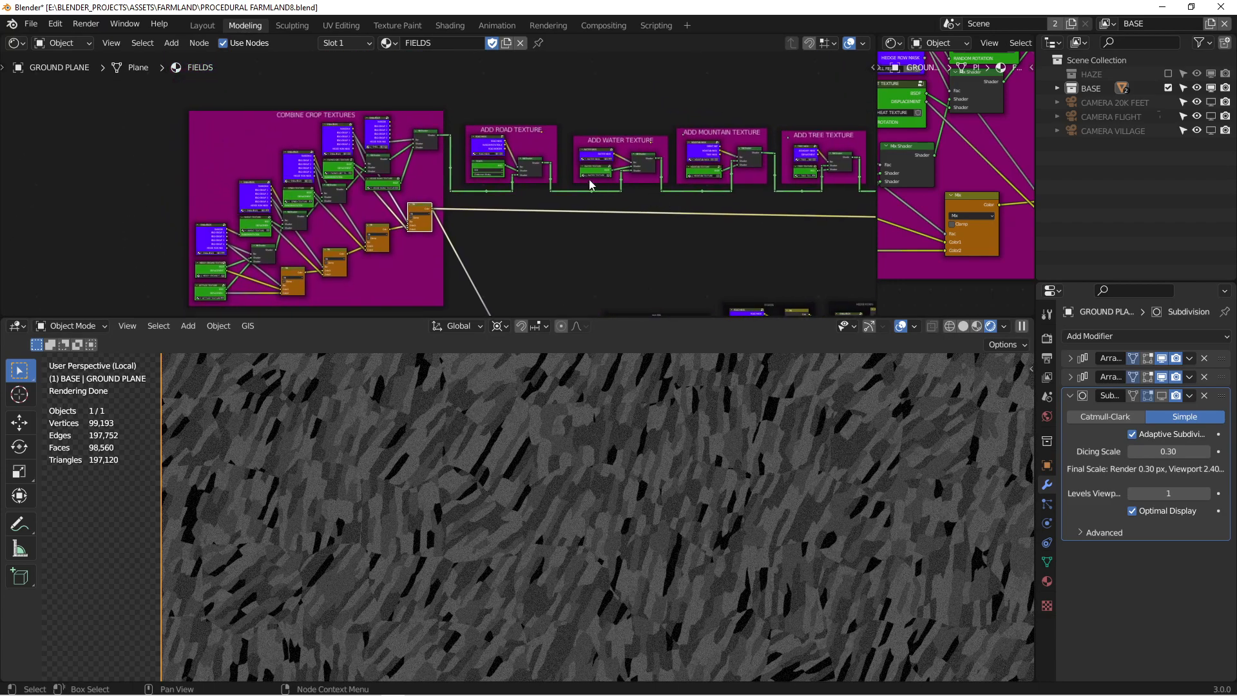
Examine the chain of road, water, mountain, tree, house and village texture frames up to the HORIZON HAZE node
scroll(581, 188, "up", 3)
scroll(599, 183, "up", 4)
middle_click_drag(735, 165, 483, 170)
middle_click_drag(679, 132, 487, 133)
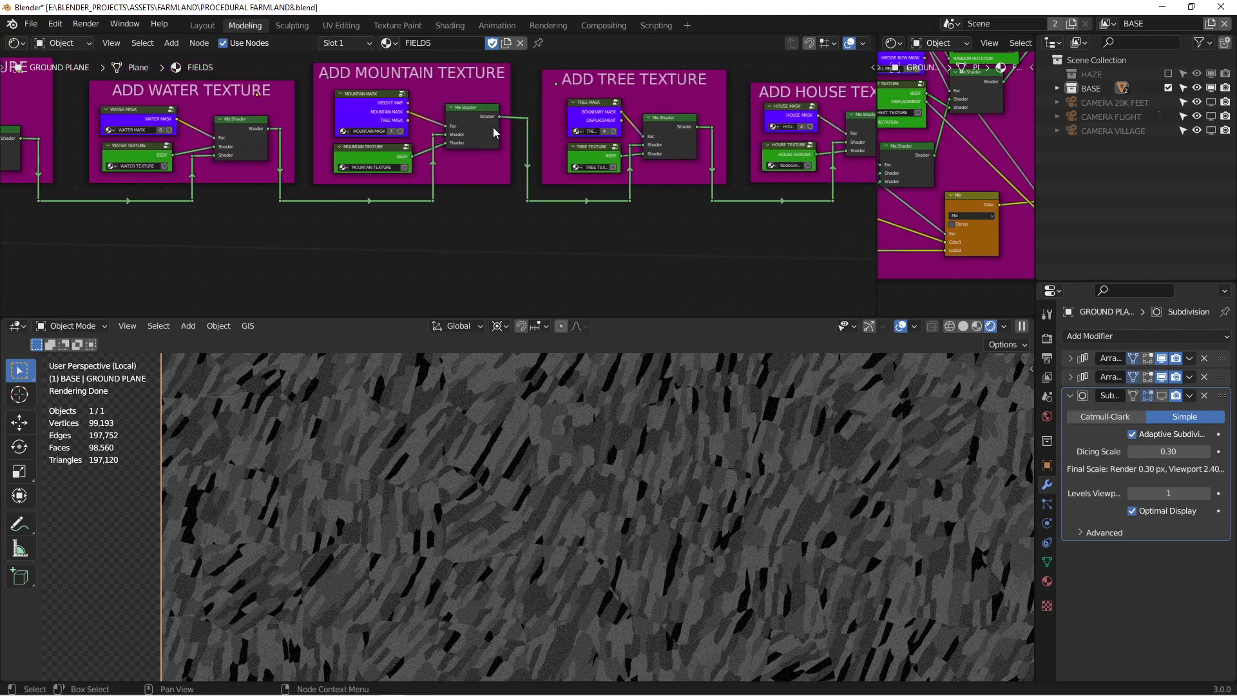
middle_click_drag(805, 139, 522, 142)
scroll(714, 186, "down", 2)
middle_click_drag(737, 169, 554, 191)
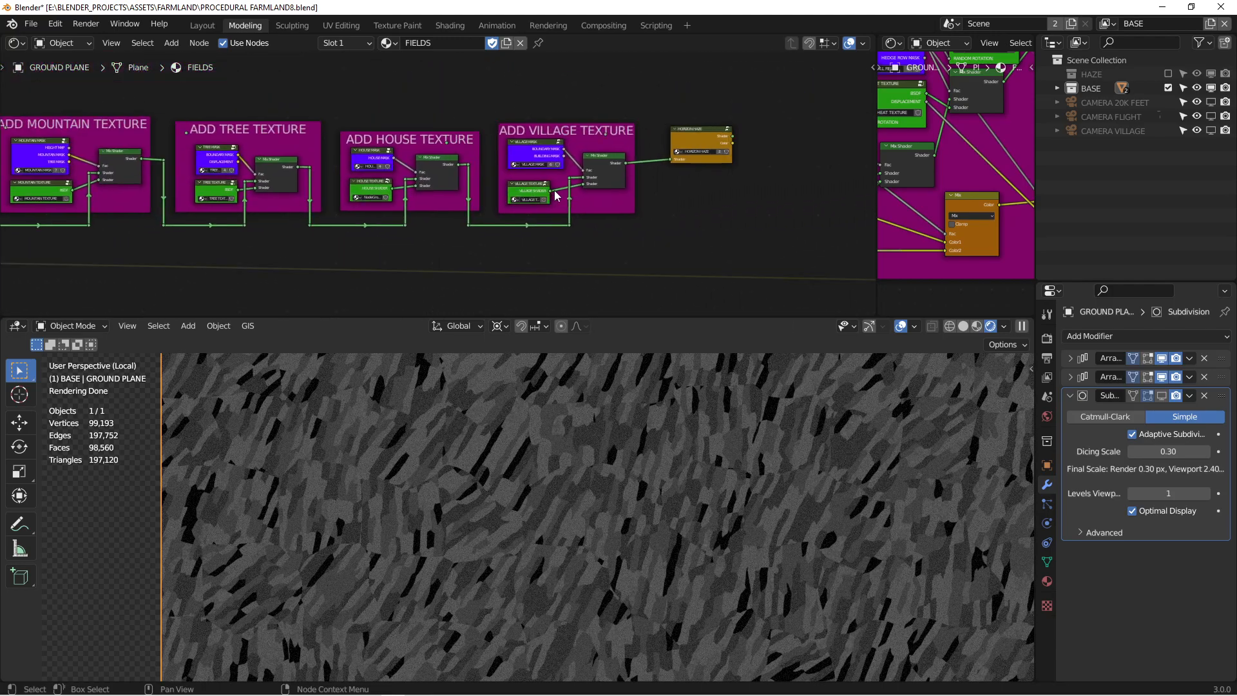
scroll(554, 192, "up", 5)
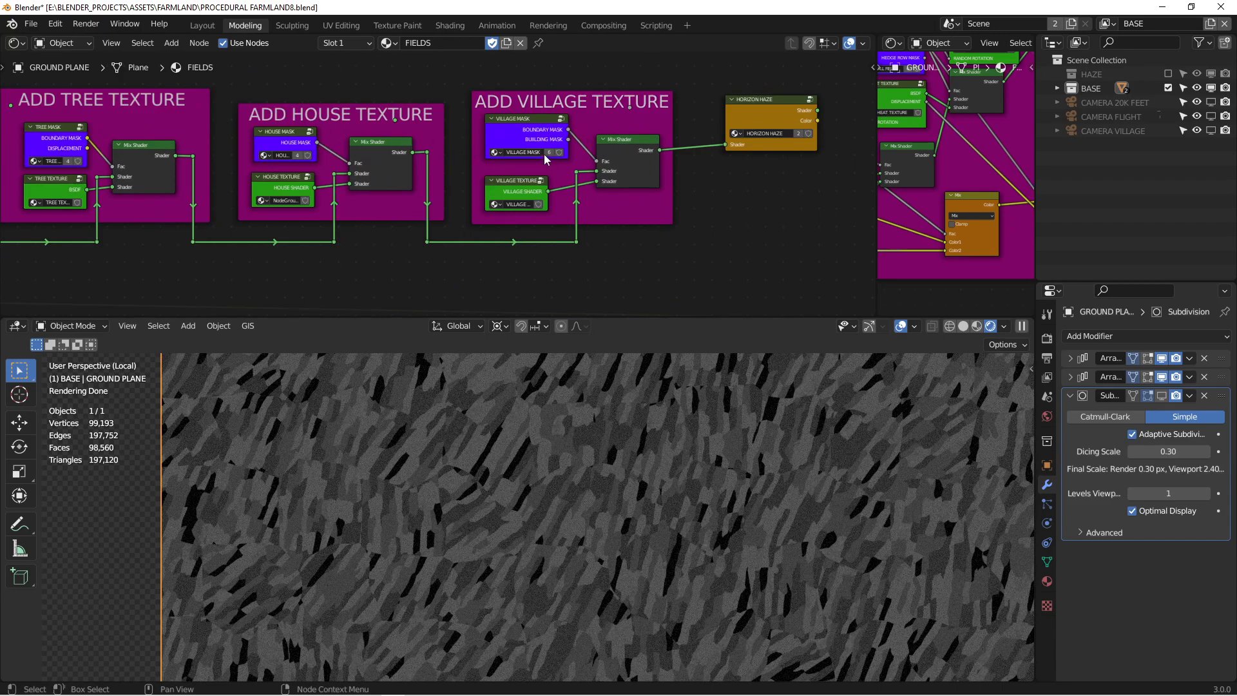
scroll(544, 158, "up", 2)
middle_click_drag(544, 161, 534, 165)
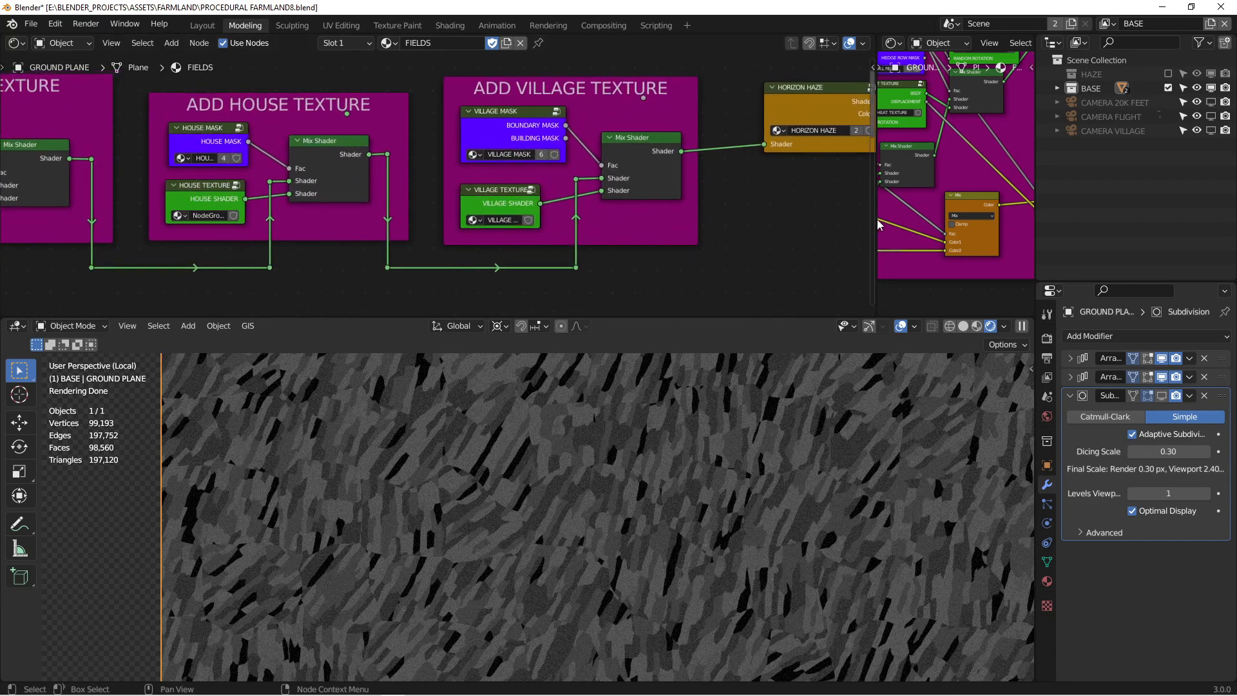
left_click_drag(878, 219, 804, 219)
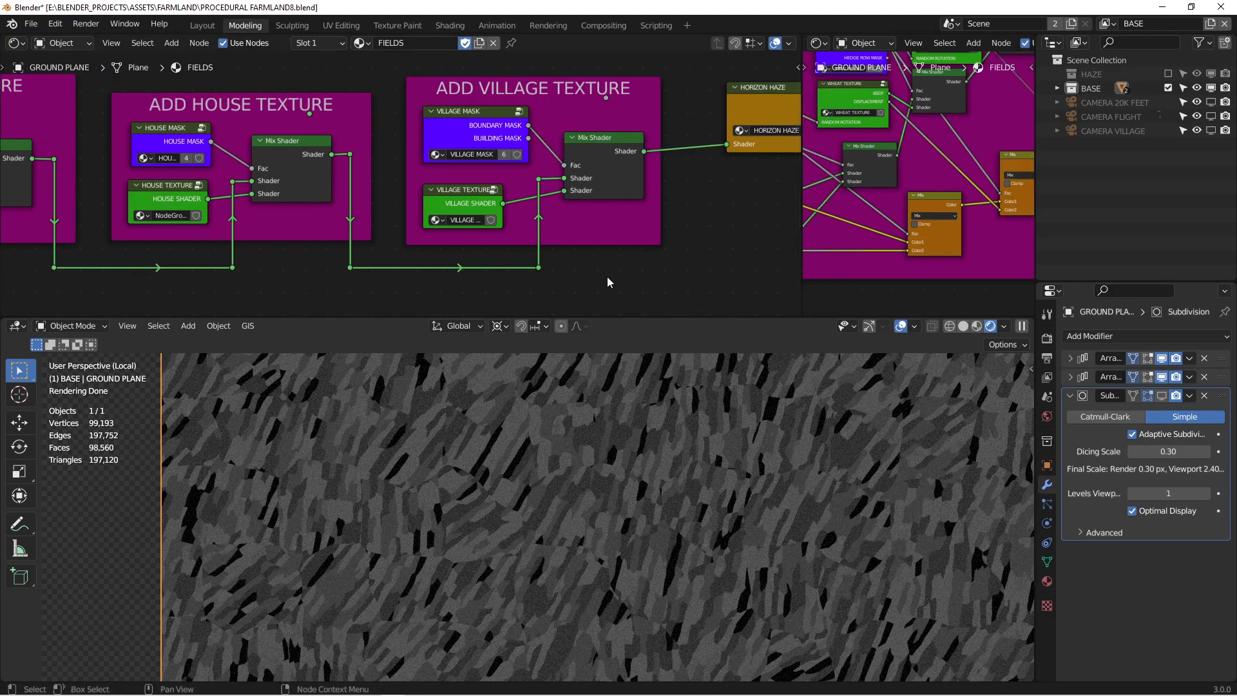
Switch to Photos and zoom in on the village beside the forested hill in FARMLAND TEST 001.png
left_click_drag(0, 108, 702, 1)
scroll(1093, 396, "up", 6)
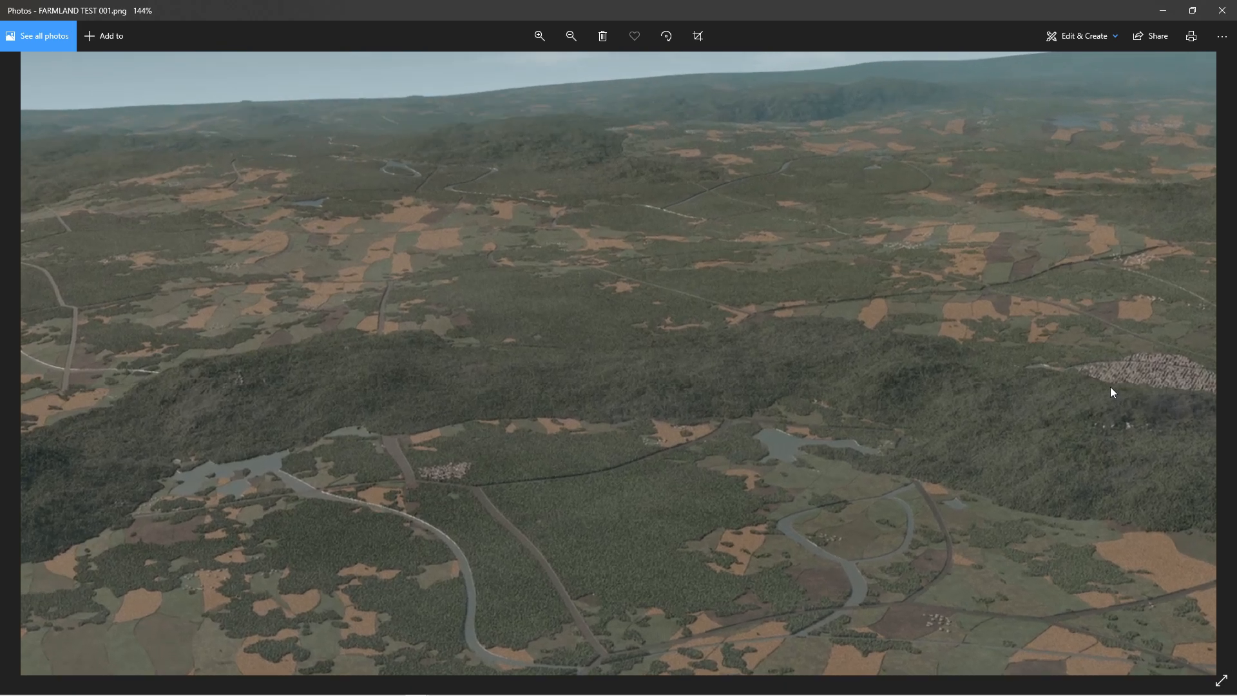
scroll(1026, 408, "up", 1)
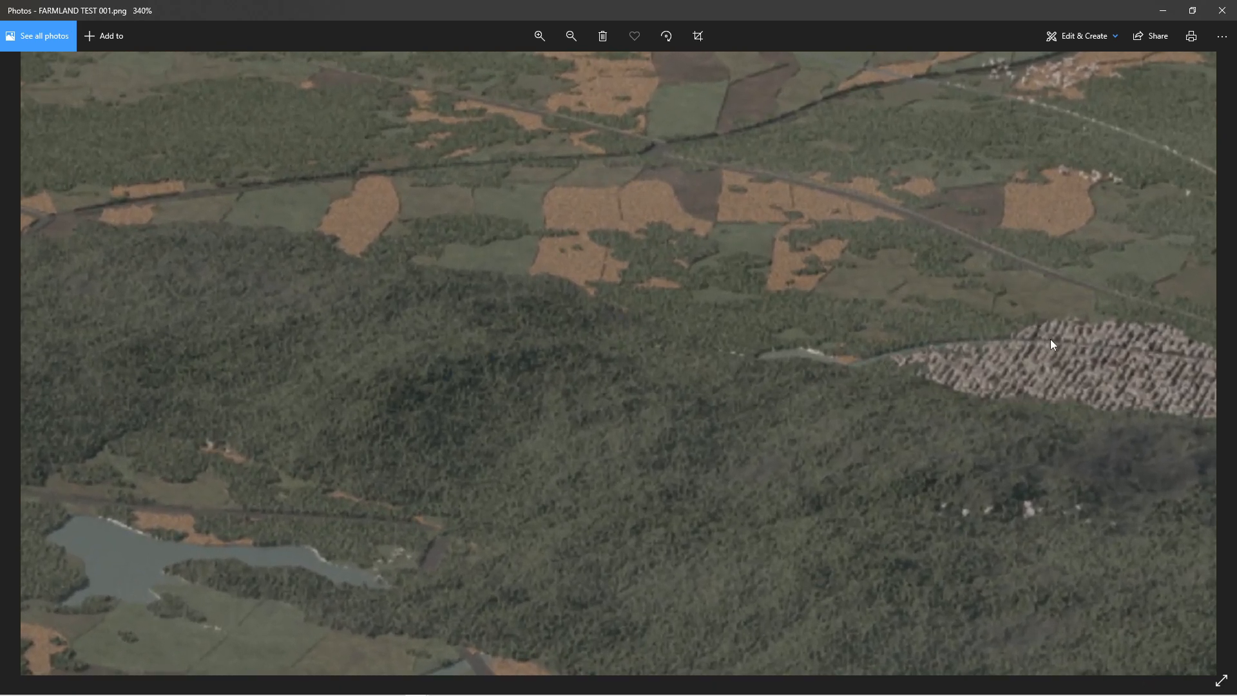
View the whole FARMLAND TEST 001.png render and inspect the village buildings up close in FARMLAND VILLAGE TEST 001.png
scroll(1052, 369, "down", 6)
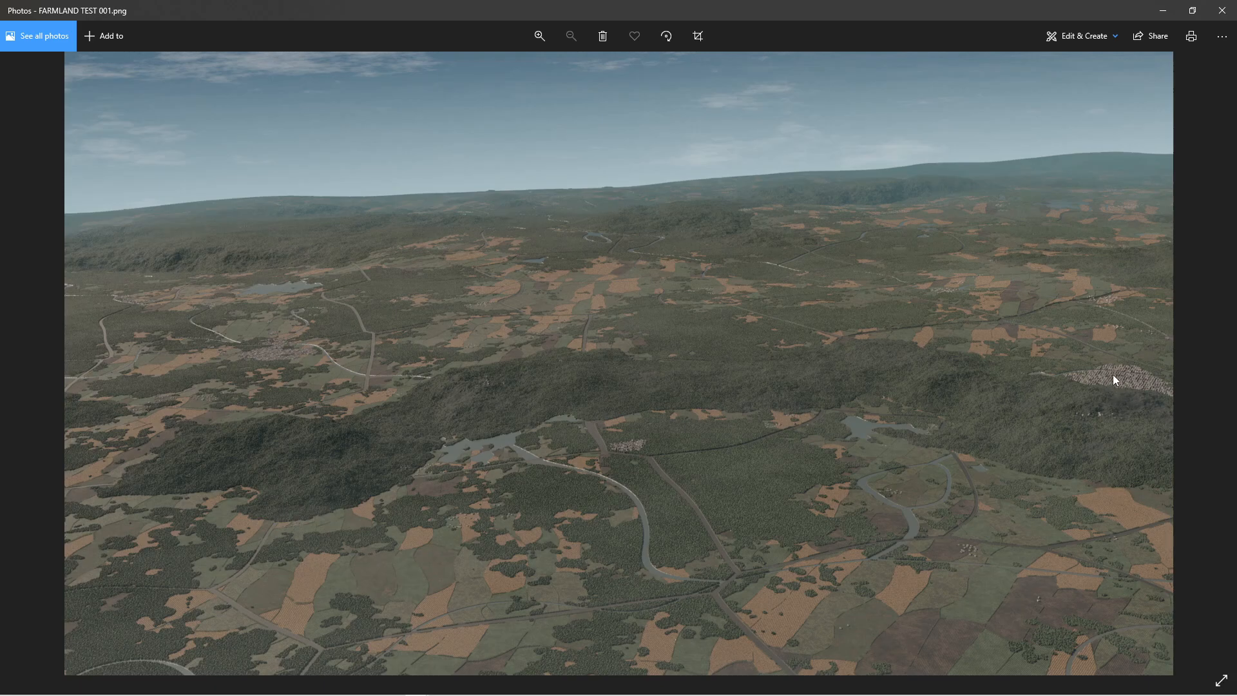
left_click_drag(960, 11, 0, 196)
left_click_drag(864, 695, 1083, 1)
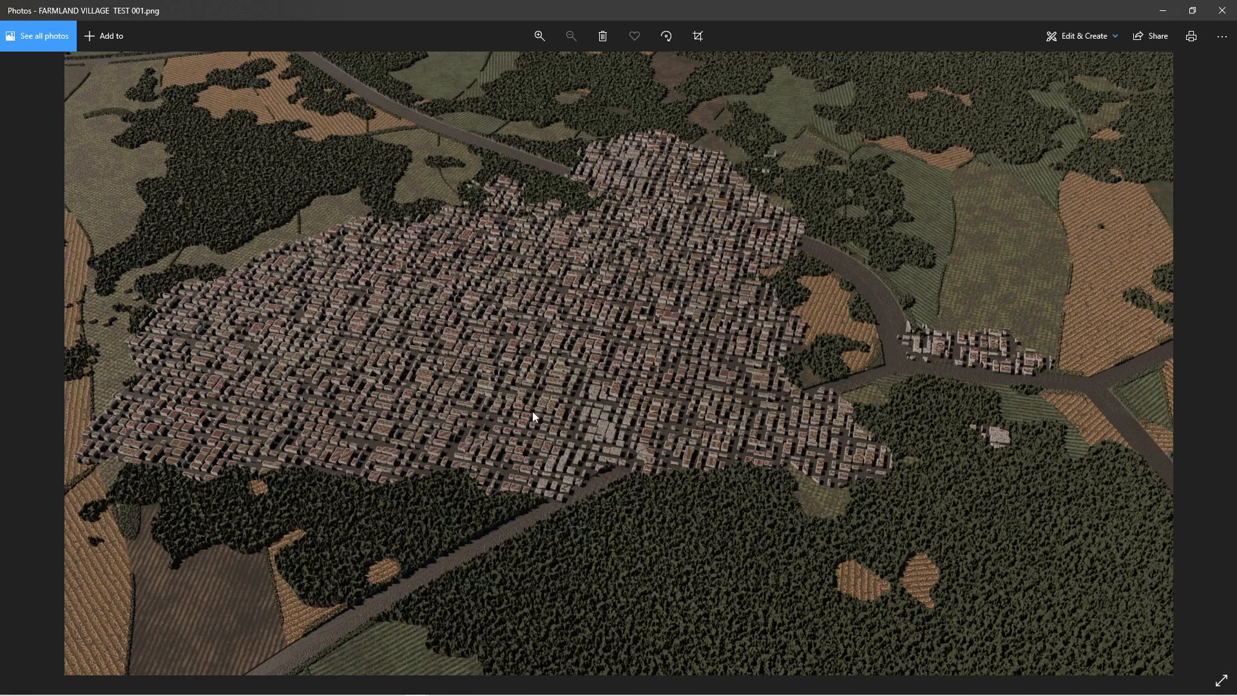
scroll(533, 413, "up", 5)
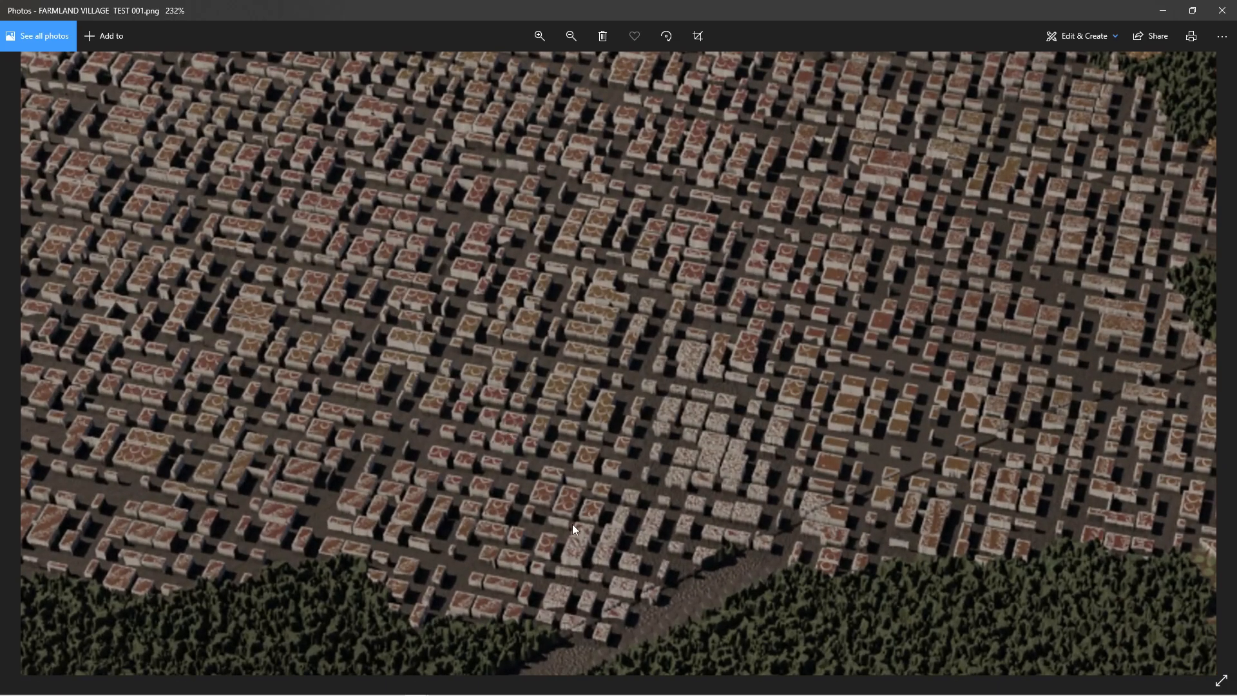
scroll(860, 189, "down", 5)
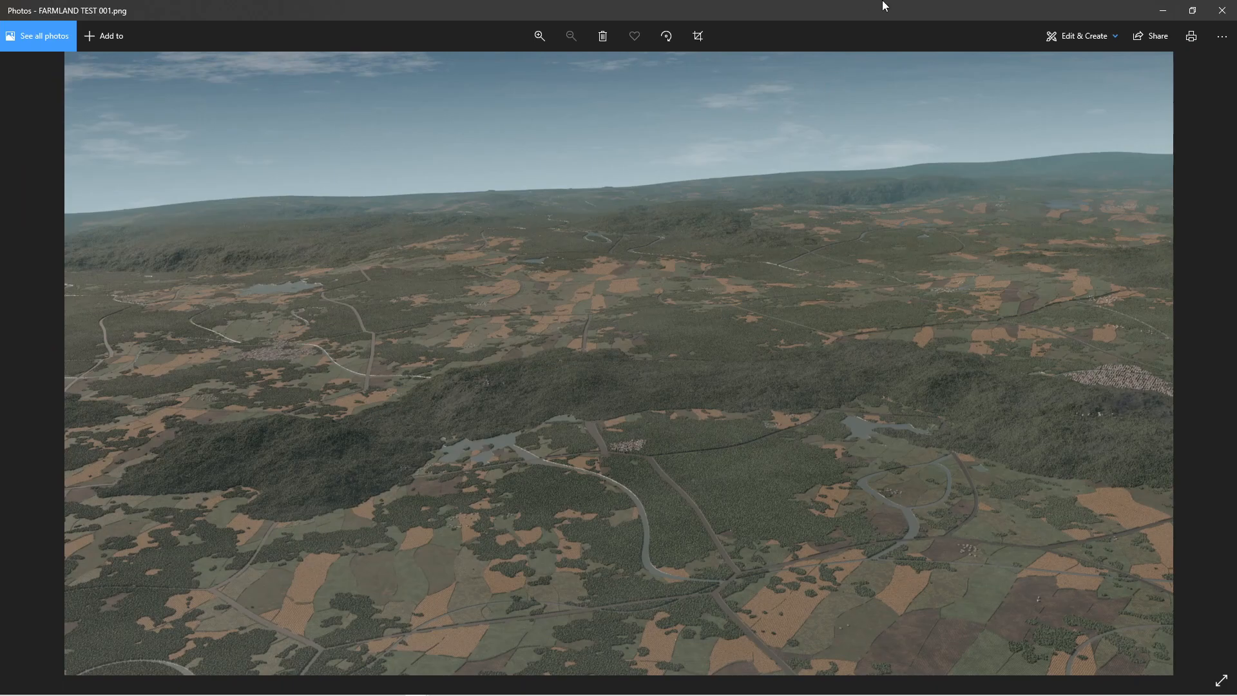
Switch back to Blender and open the VILLAGE MASK node group from the ADD VILLAGE TEXTURE frame
key("alt+F4")
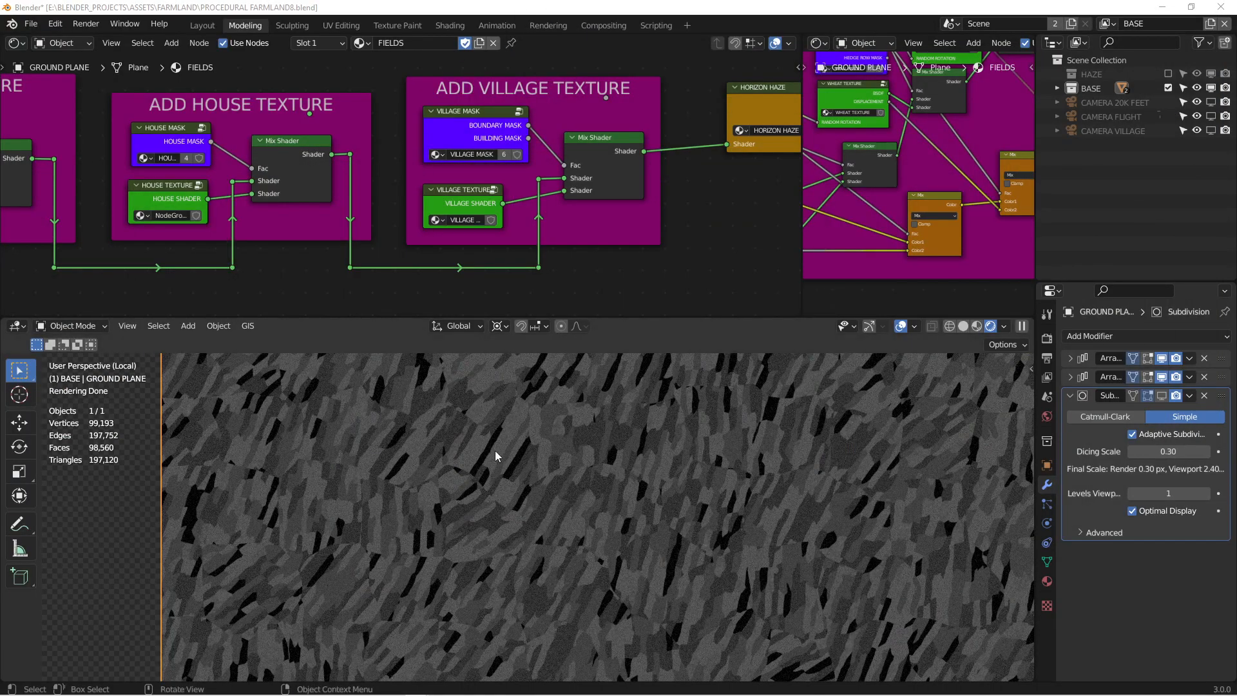
scroll(919, 151, "down", 2)
scroll(920, 151, "down", 5)
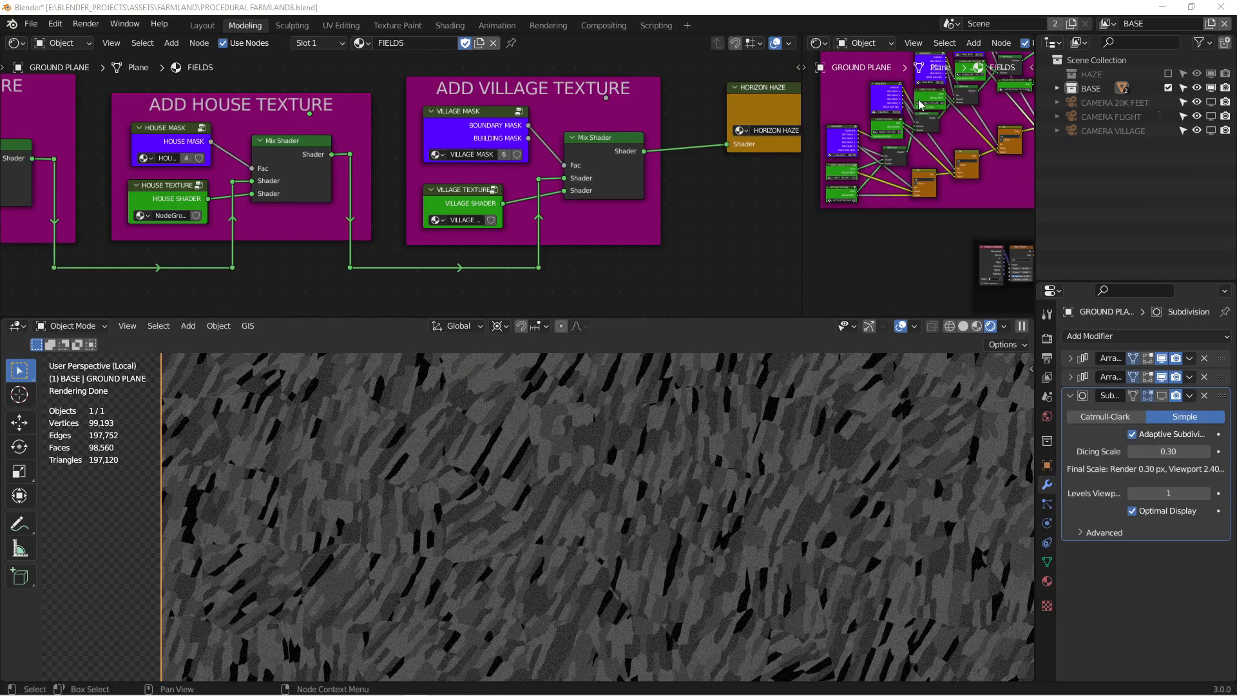
scroll(882, 192, "up", 6, "ctrl")
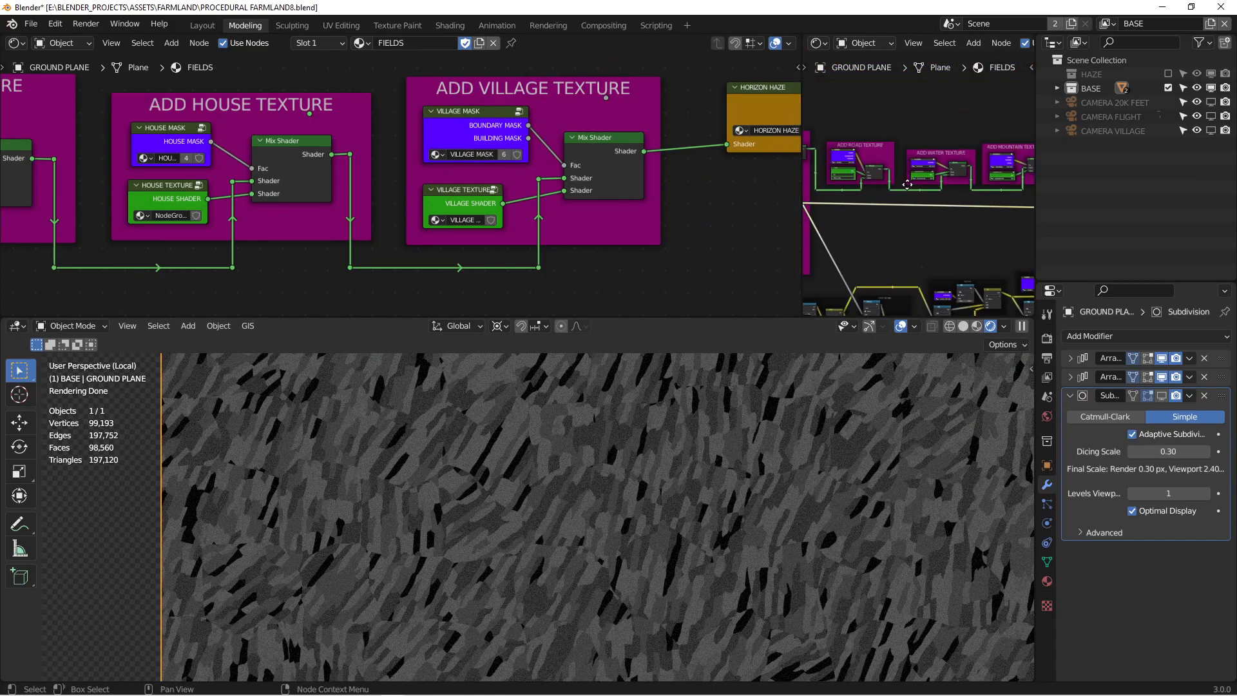
scroll(913, 160, "up", 6)
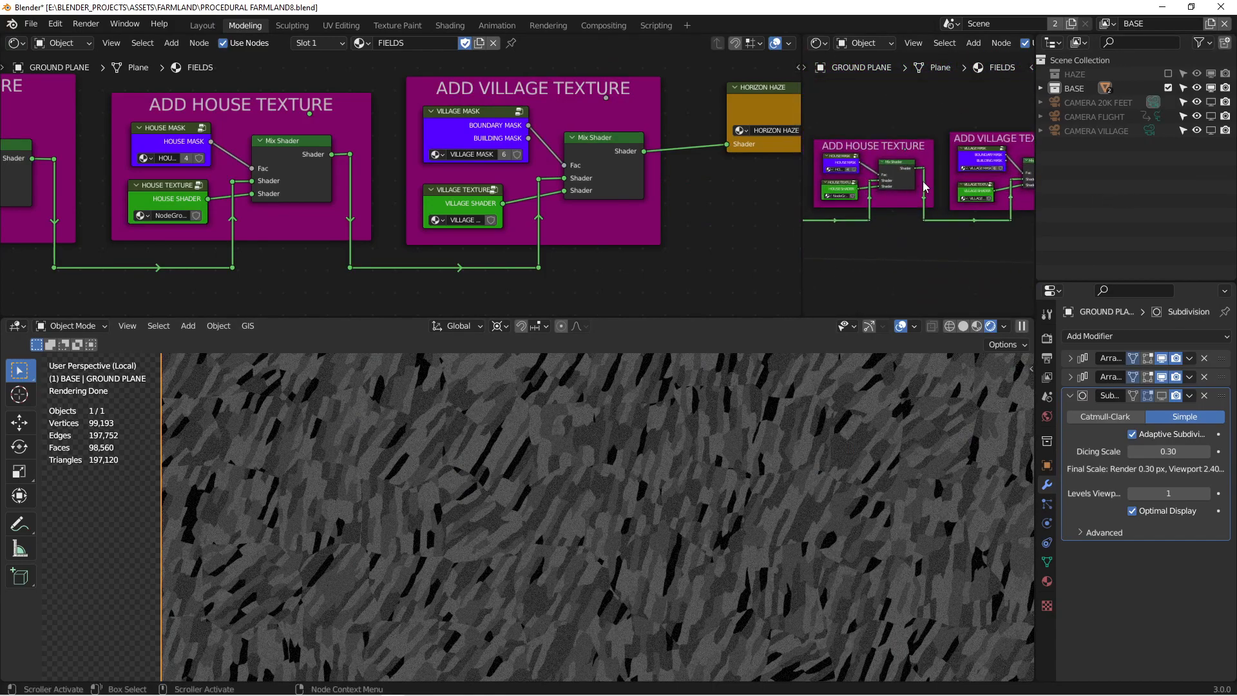
left_click(912, 161)
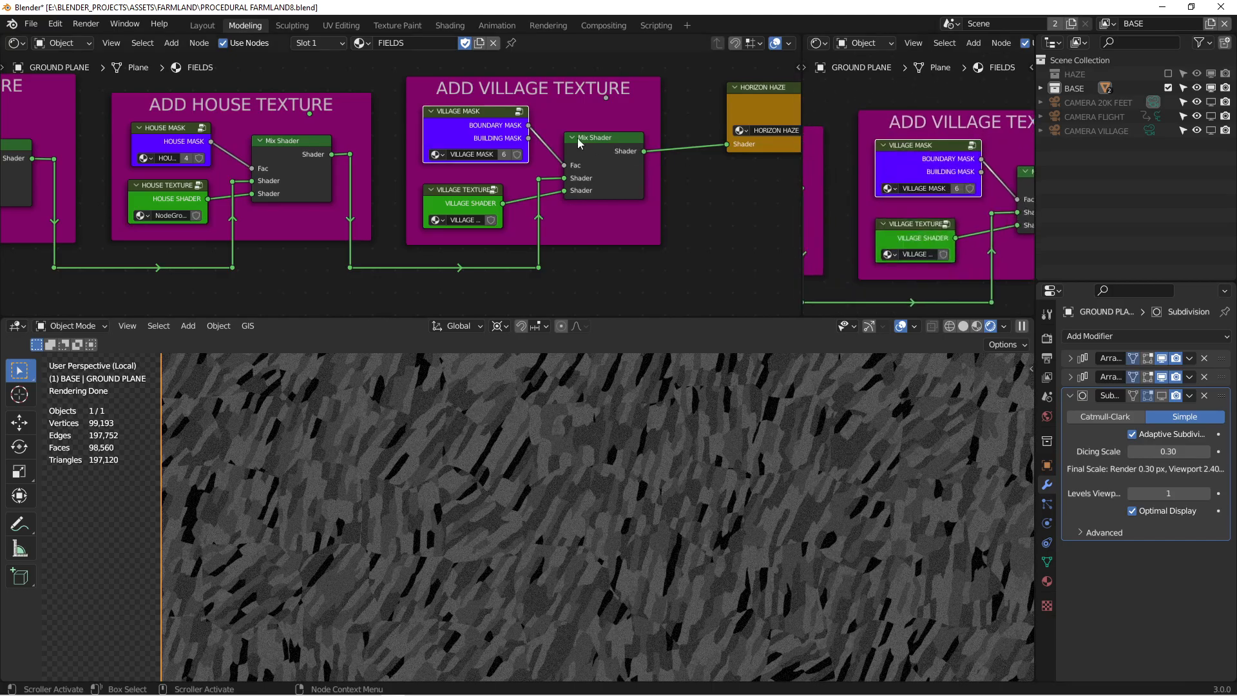
key("Tab")
scroll(496, 137, "down", 4)
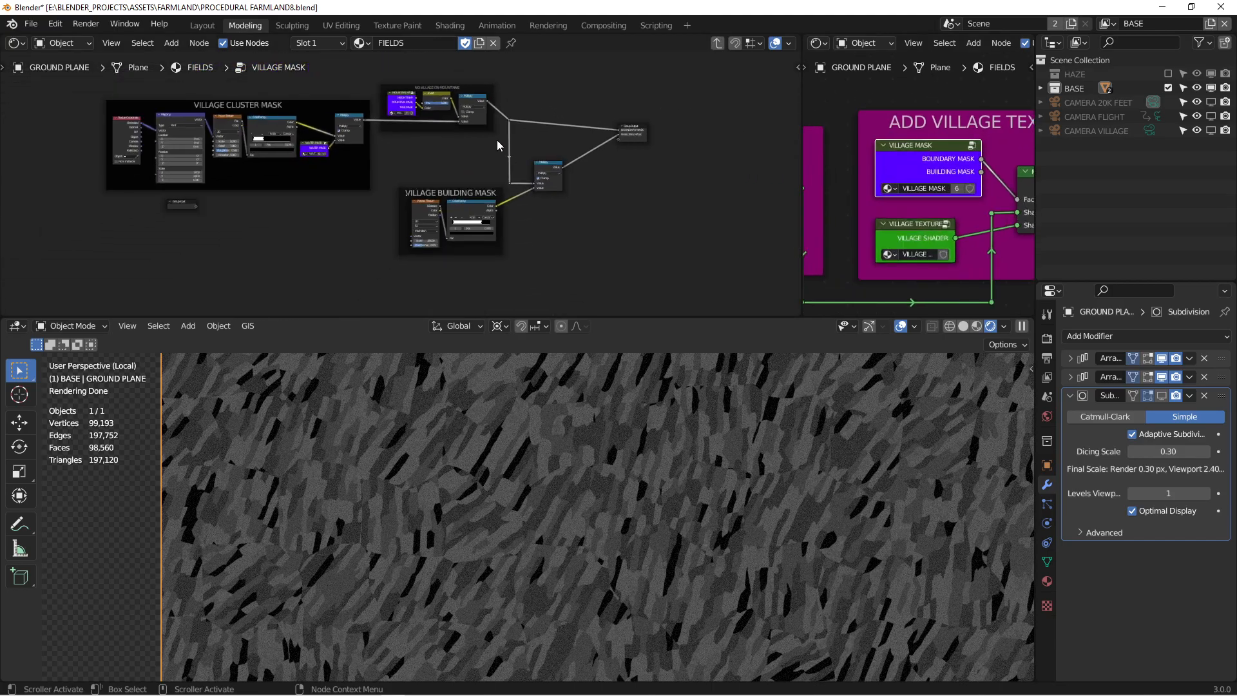
scroll(533, 150, "up", 2)
scroll(533, 152, "up", 1)
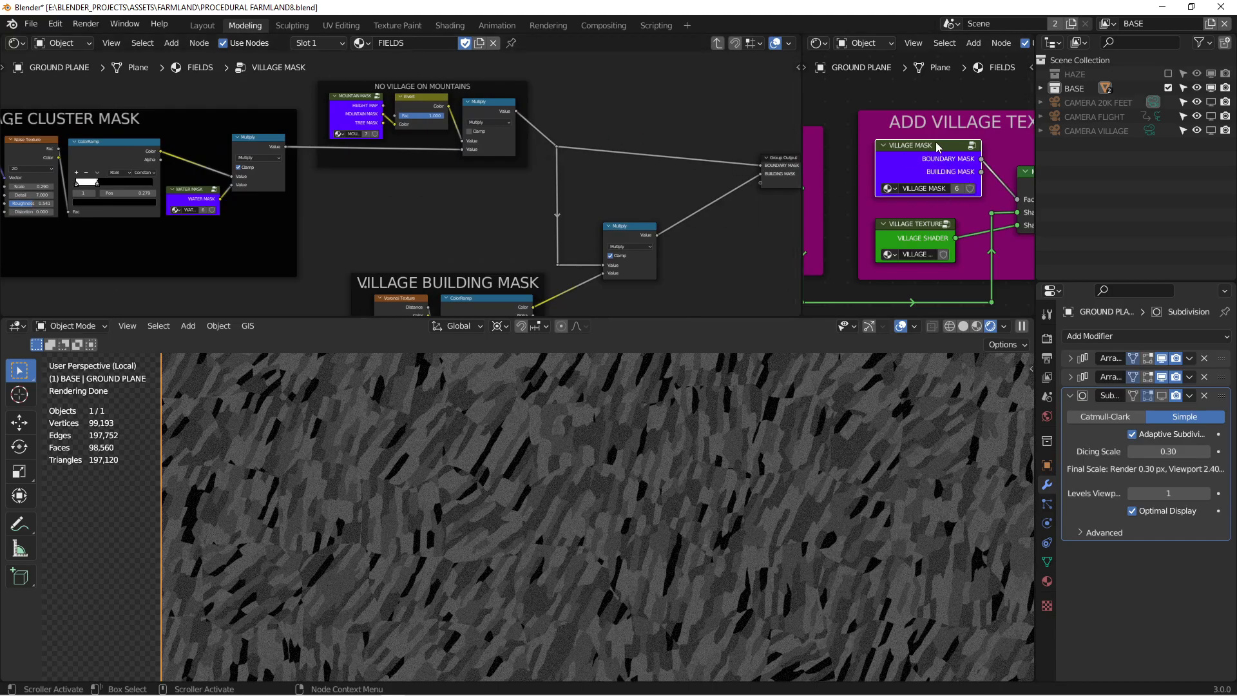
Preview the VILLAGE MASK node's BOUNDARY MASK output on the ground plane and compare it with the VILLAGE CLUSTER MASK frame
scroll(937, 149, "up", 1)
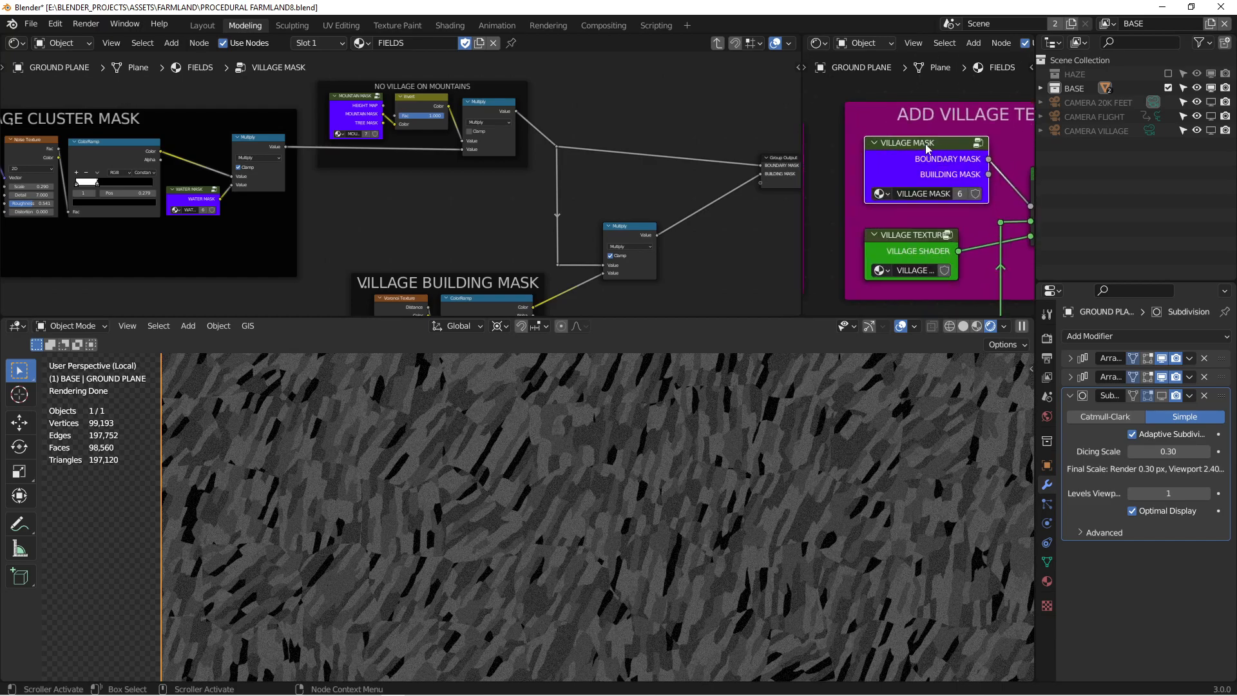
left_click(935, 152, "ctrl+shift")
scroll(595, 501, "down", 5)
scroll(601, 512, "up", 4)
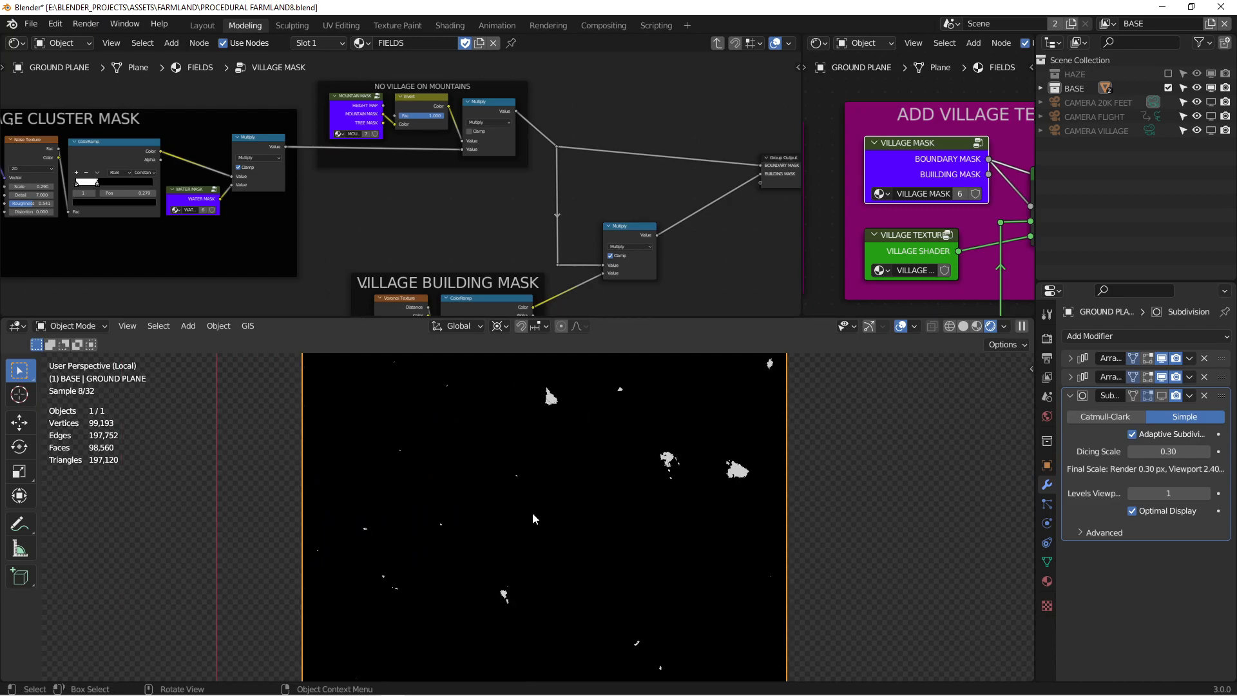
scroll(450, 138, "down", 2)
middle_click_drag(271, 159, 374, 148)
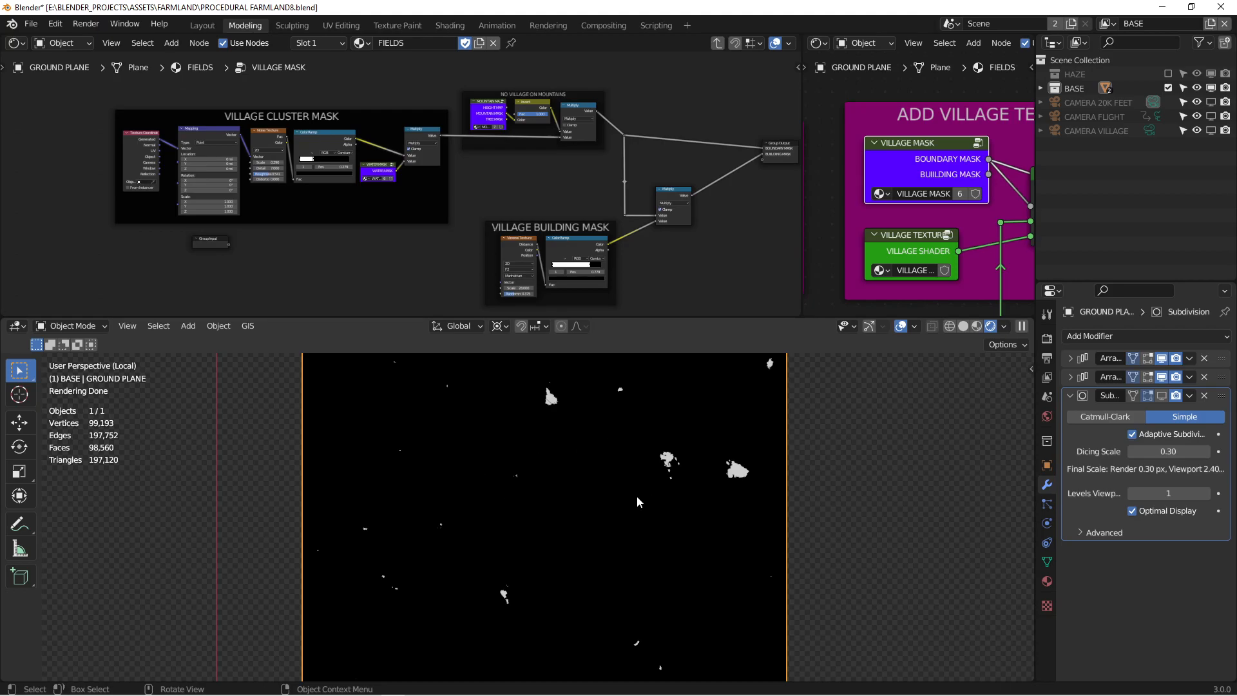
scroll(239, 158, "up", 1)
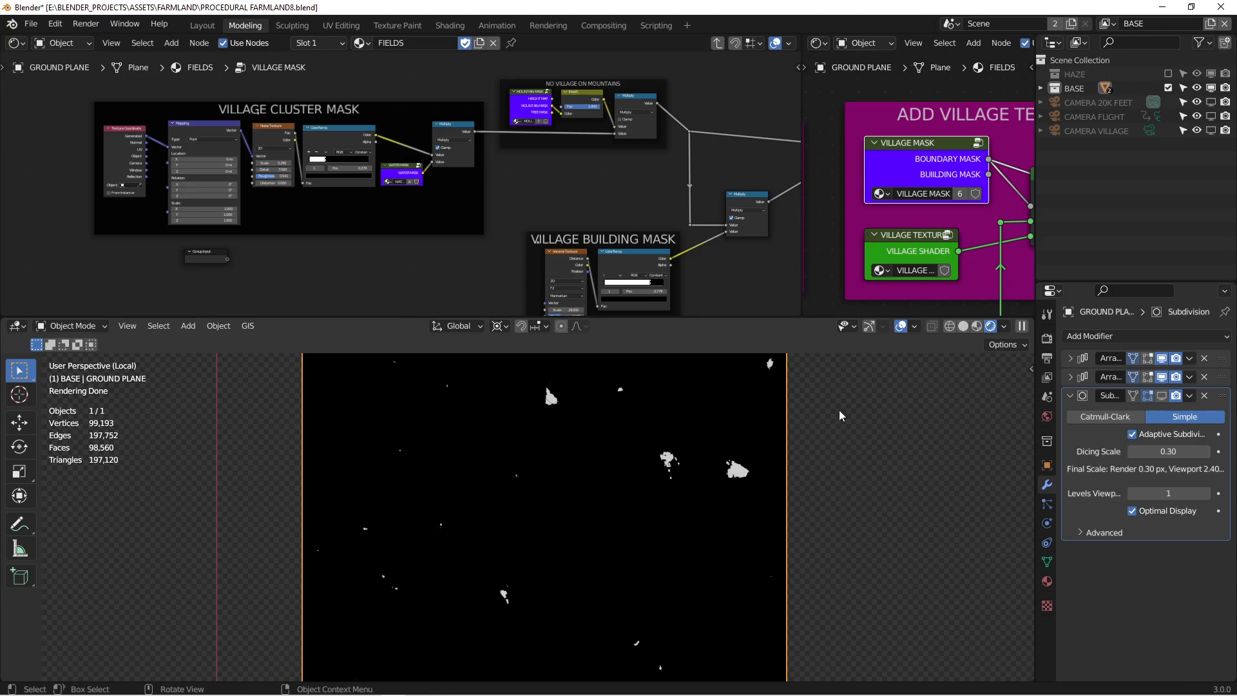
middle_click_drag(648, 208, 623, 191)
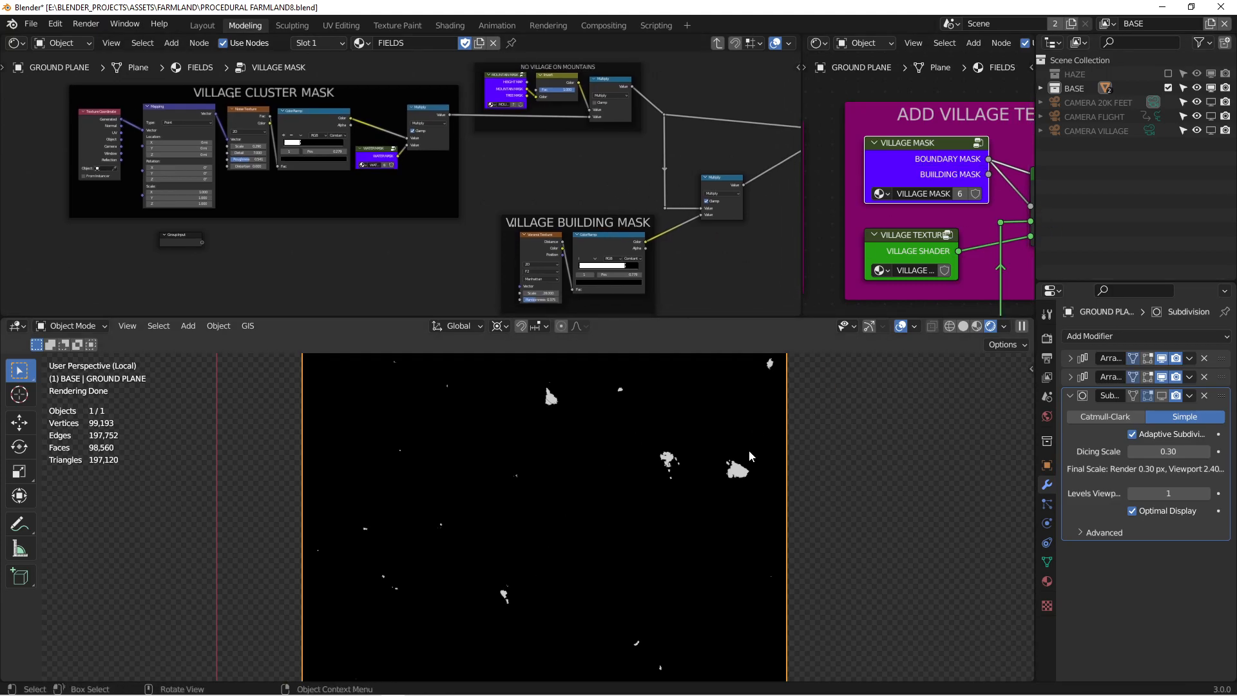
scroll(745, 466, "up", 4)
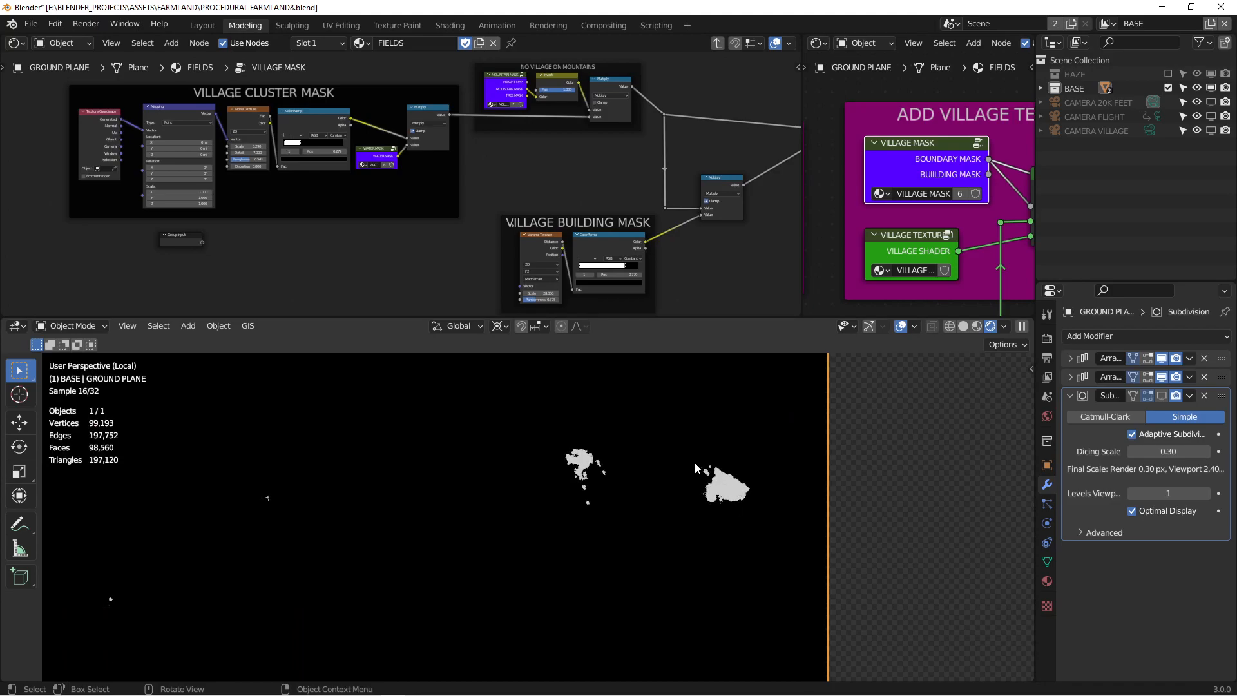
Preview the building mask output of the VILLAGE MASK node and inspect one village's building footprints up close
left_click(944, 149, "ctrl+shift")
scroll(747, 433, "up", 9)
middle_click_drag(730, 608, 737, 383, "shift")
scroll(713, 480, "up", 3)
scroll(713, 480, "up", 1)
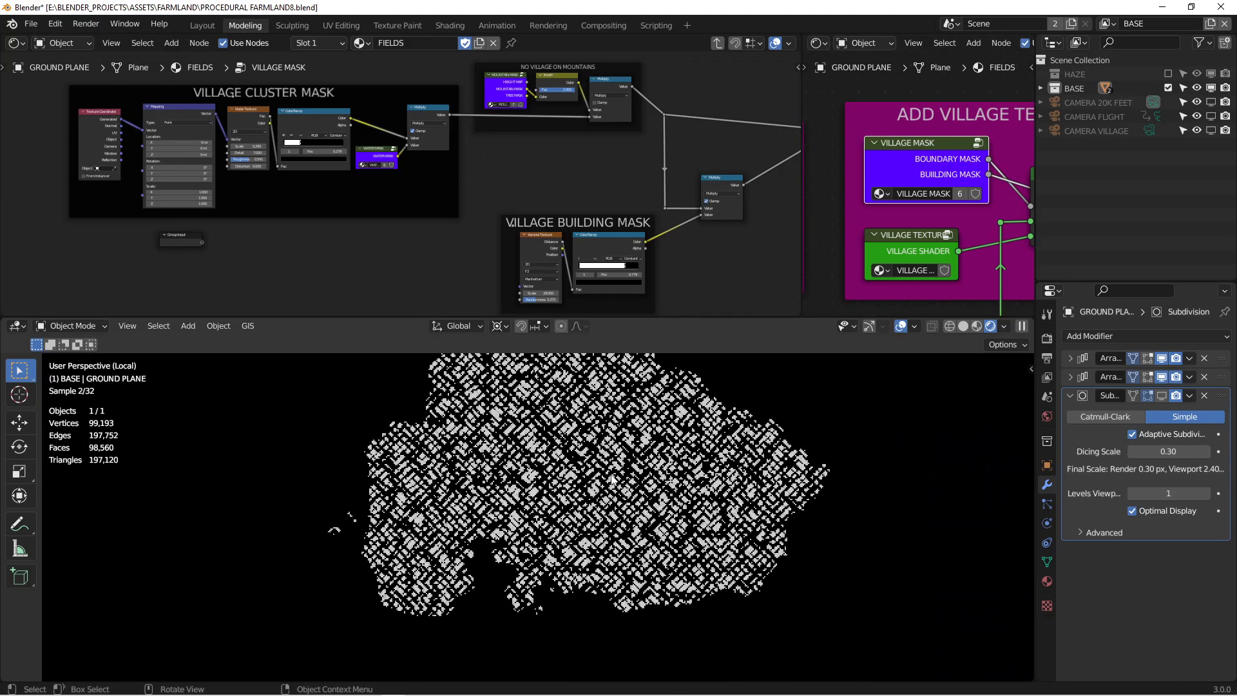
scroll(636, 528, "up", 6)
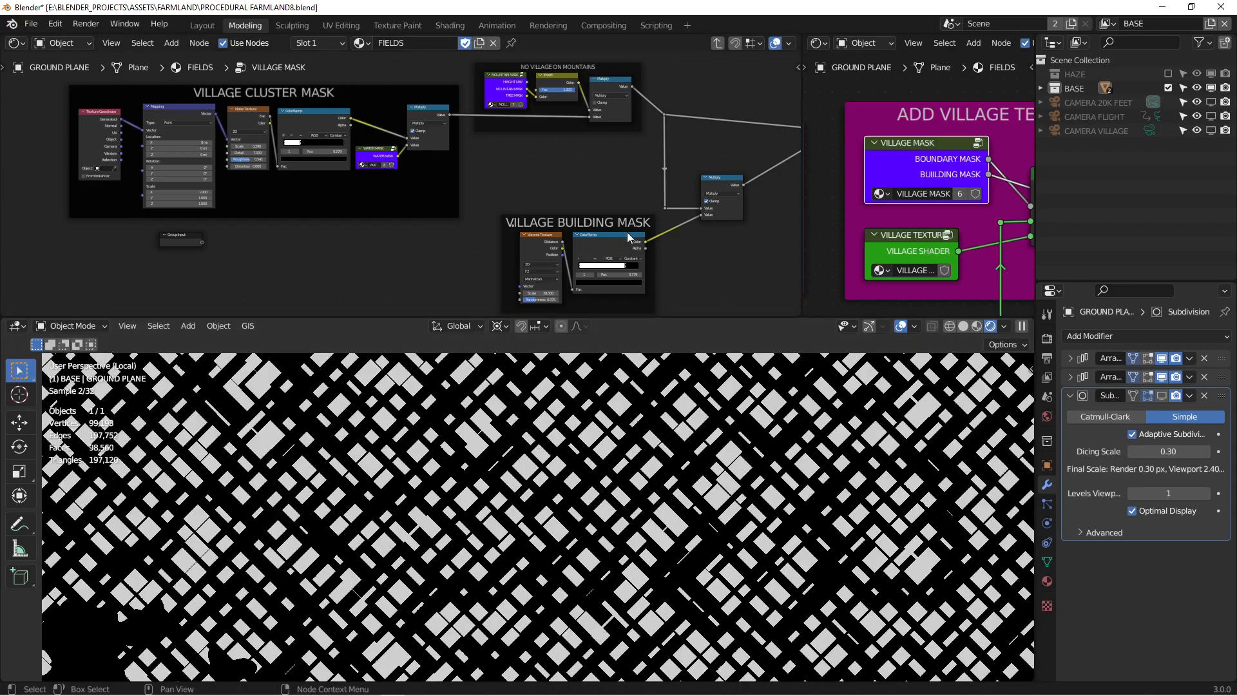
Examine the Voronoi Texture and ColorRamp settings in the VILLAGE BUILDING MASK frame against the previewed buildings
middle_click_drag(627, 232, 569, 143)
scroll(565, 161, "up", 9)
scroll(564, 161, "up", 1)
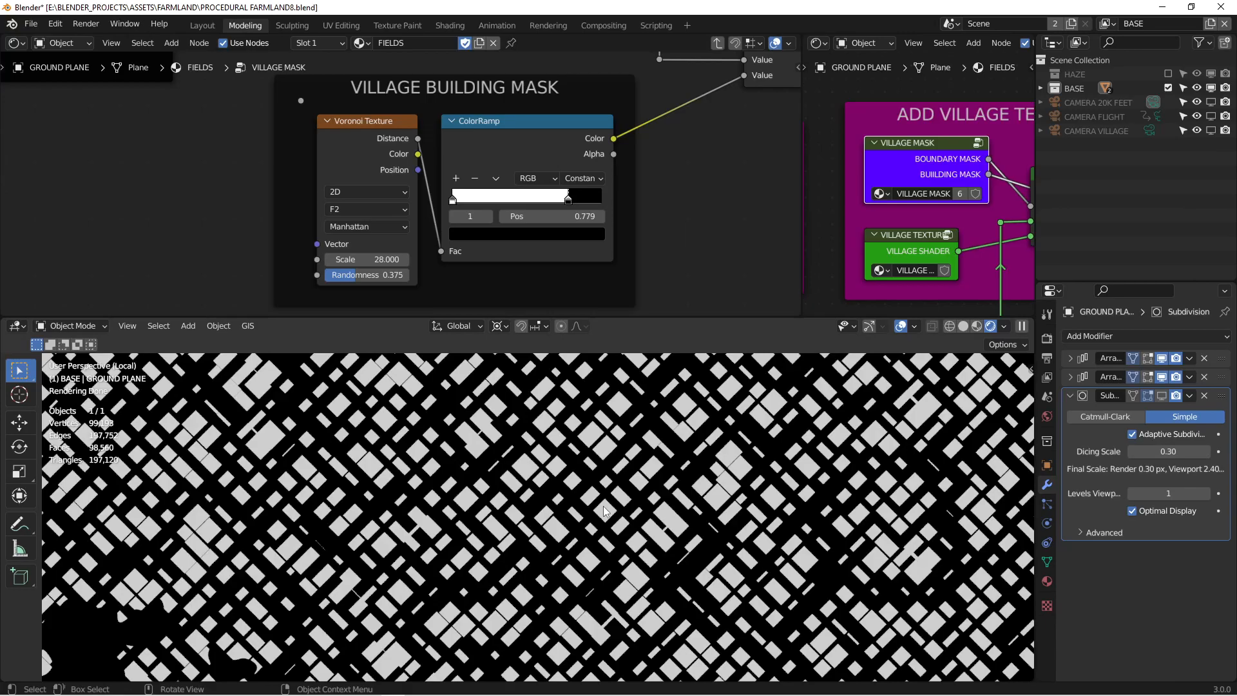
scroll(606, 511, "down", 4)
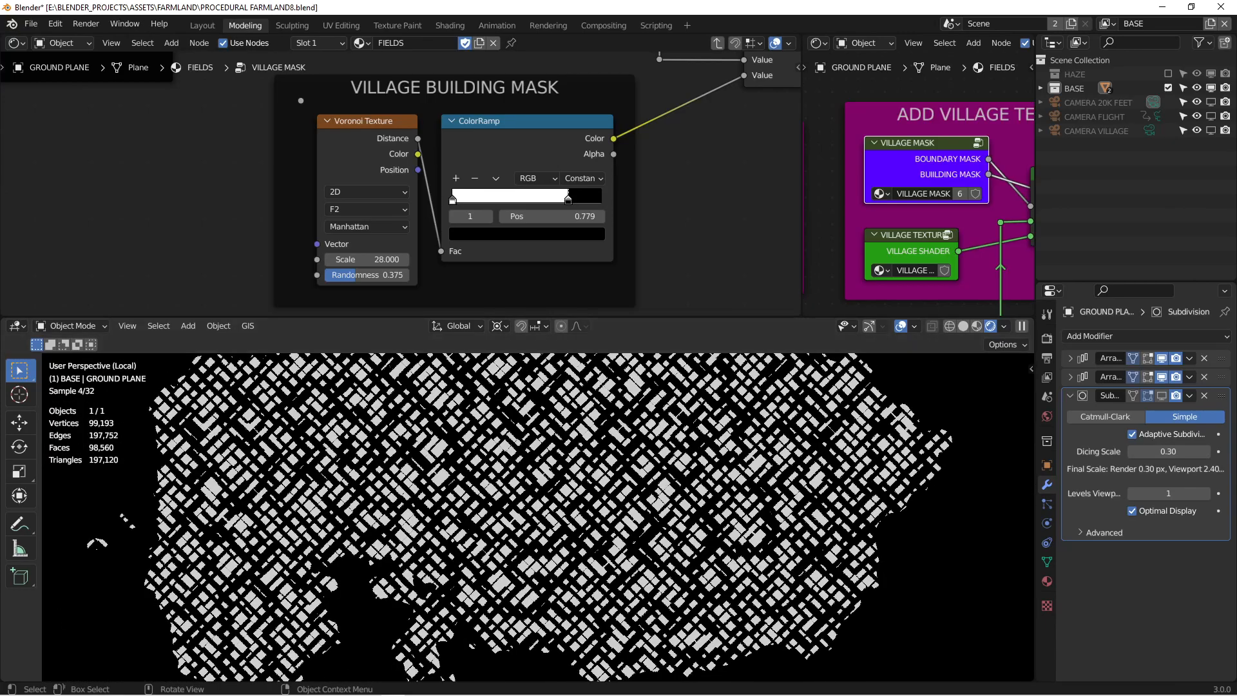
scroll(586, 161, "down", 3)
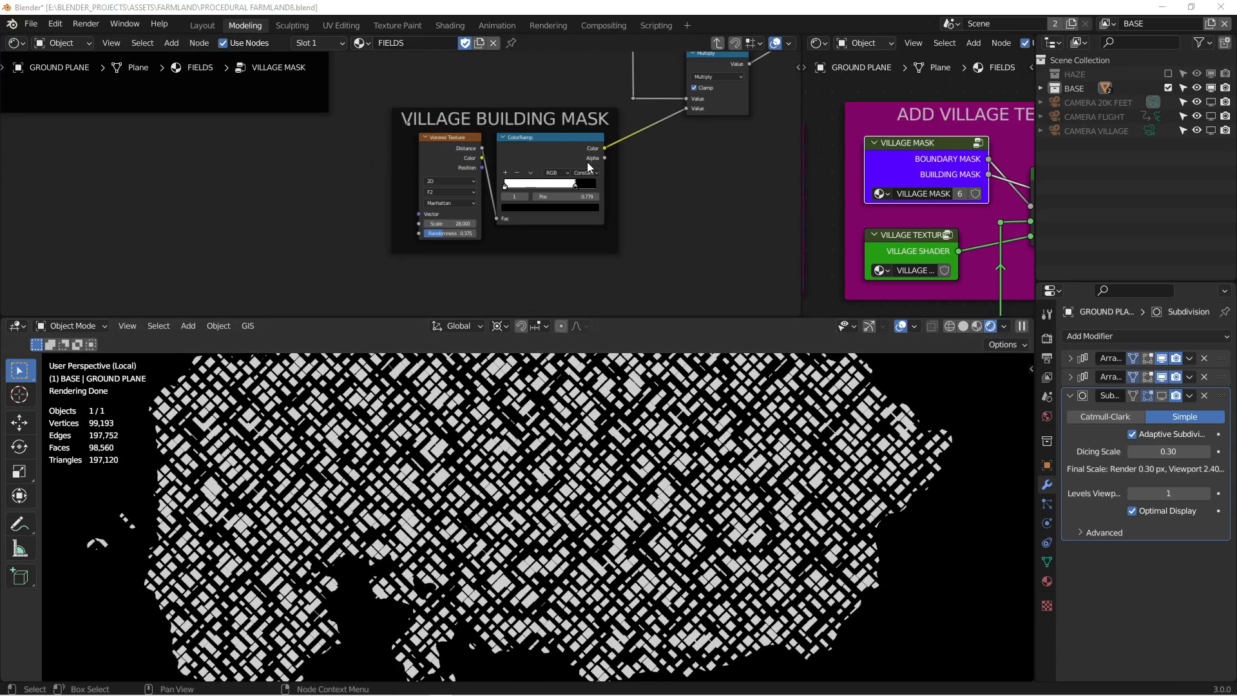
scroll(586, 161, "down", 6)
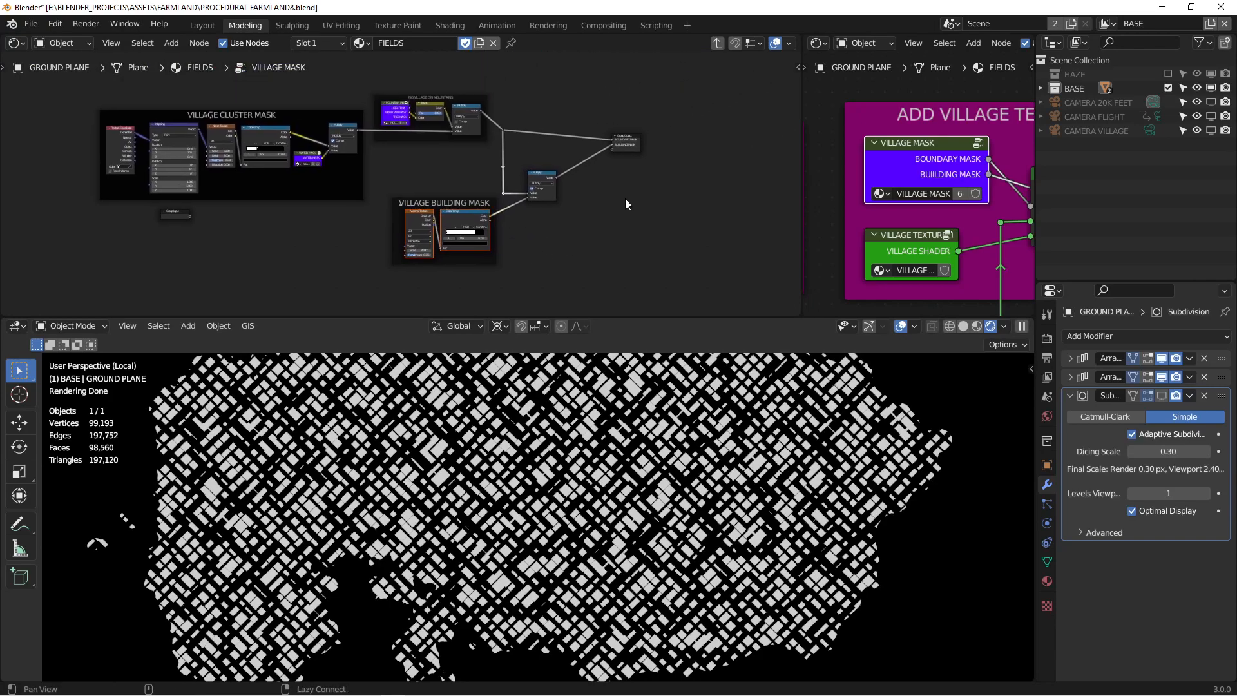
scroll(618, 204, "up", 2)
Leave the VILLAGE MASK group and look over the displacement frames leading to the Displacement node
left_click(910, 235)
key("Tab")
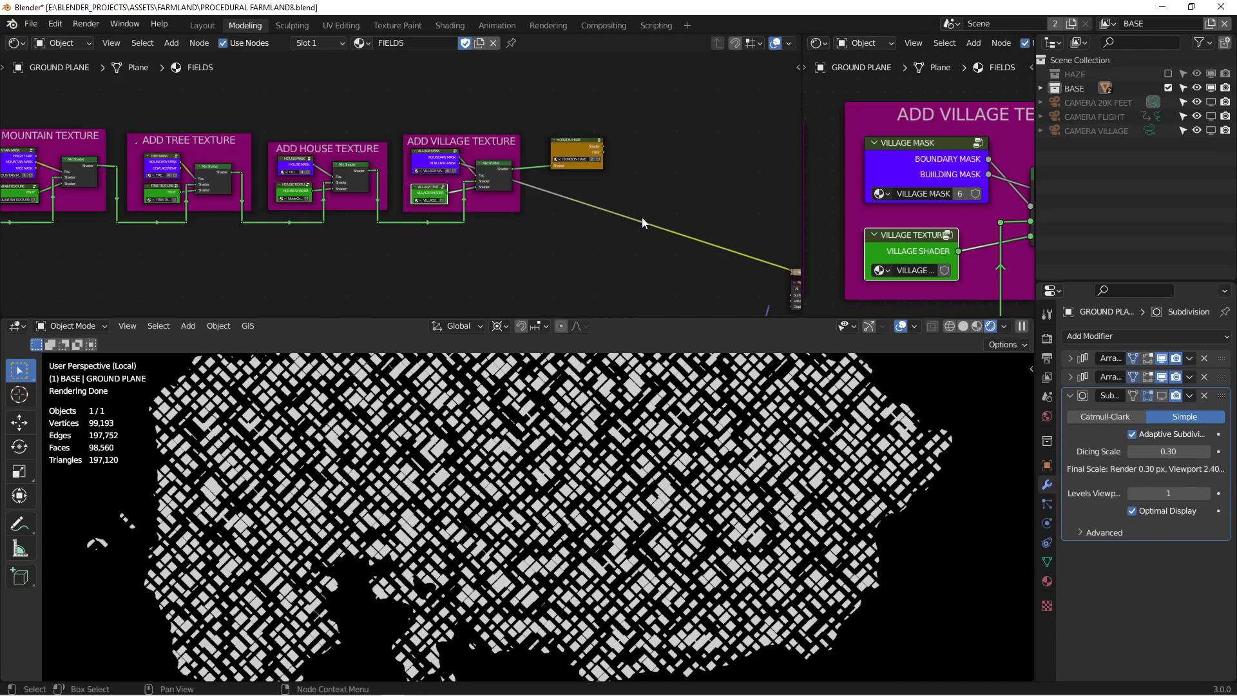
left_click(876, 236)
left_click(876, 234)
scroll(645, 245, "down", 5)
middle_click_drag(677, 290, 598, 147)
scroll(610, 192, "up", 3)
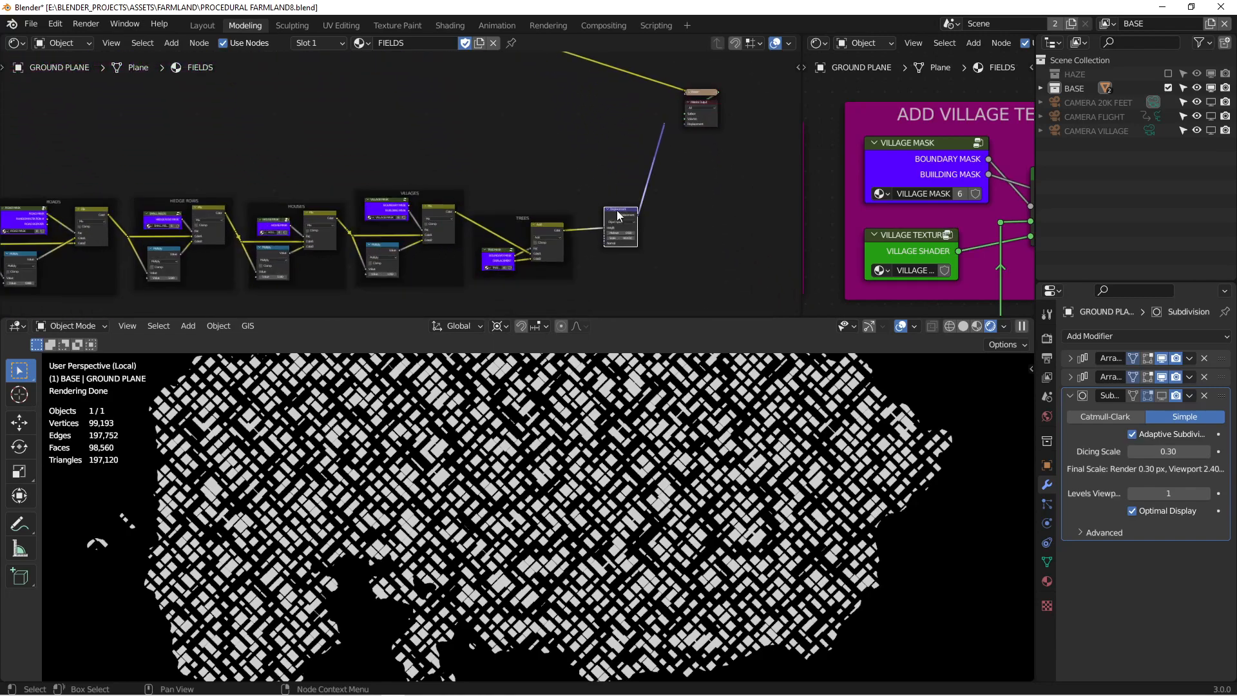
scroll(620, 210, "up", 2)
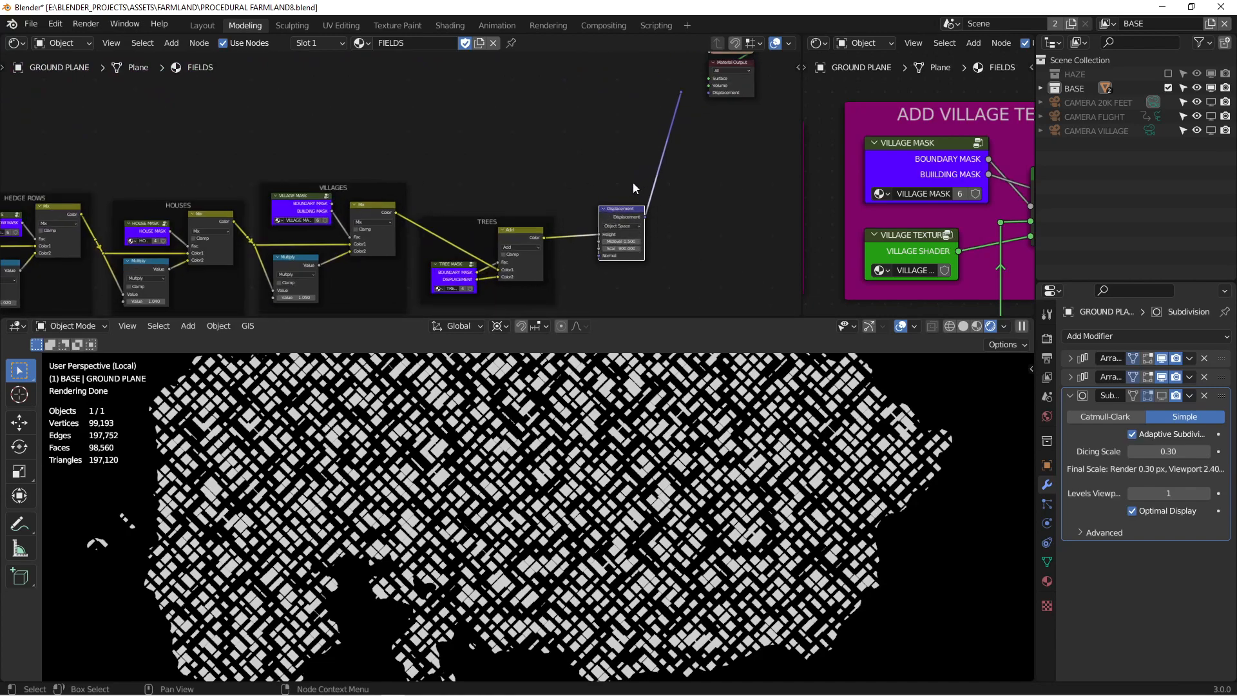
scroll(597, 189, "down", 2)
middle_click_drag(551, 104, 599, 154)
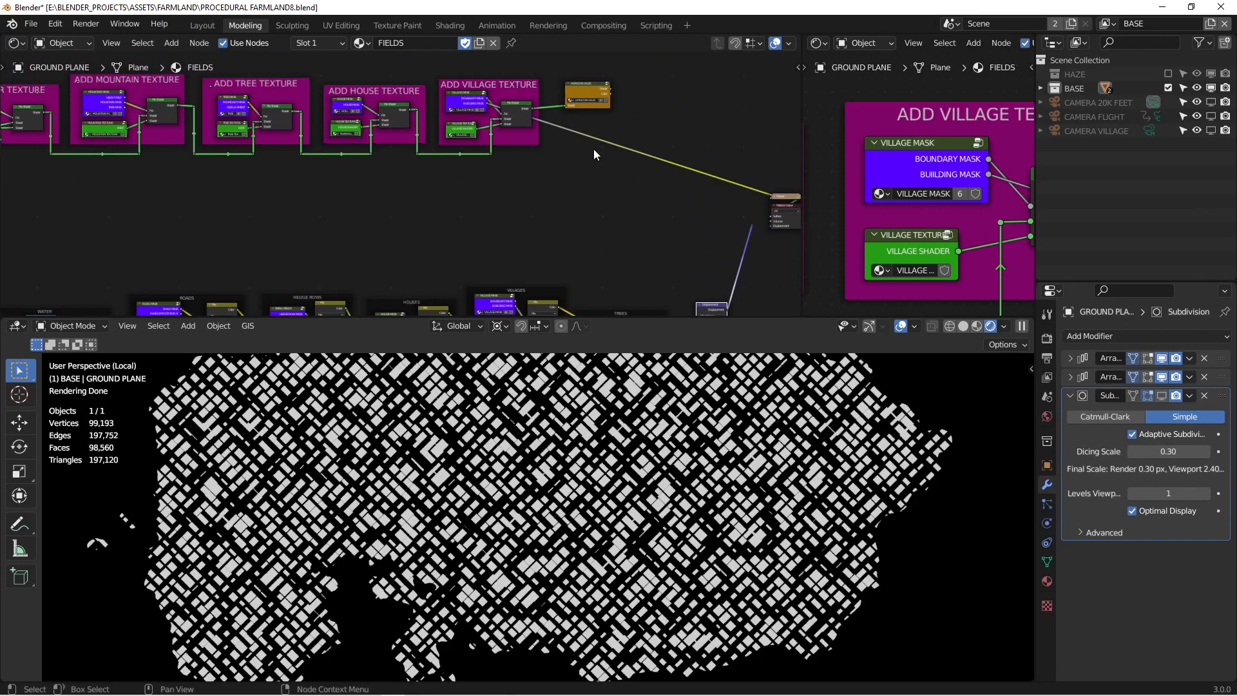
Open the VILLAGE TEXTURE node group from the ADD VILLAGE TEXTURE frame and bring its nodes into view
left_click(907, 237)
scroll(530, 148, "up", 2)
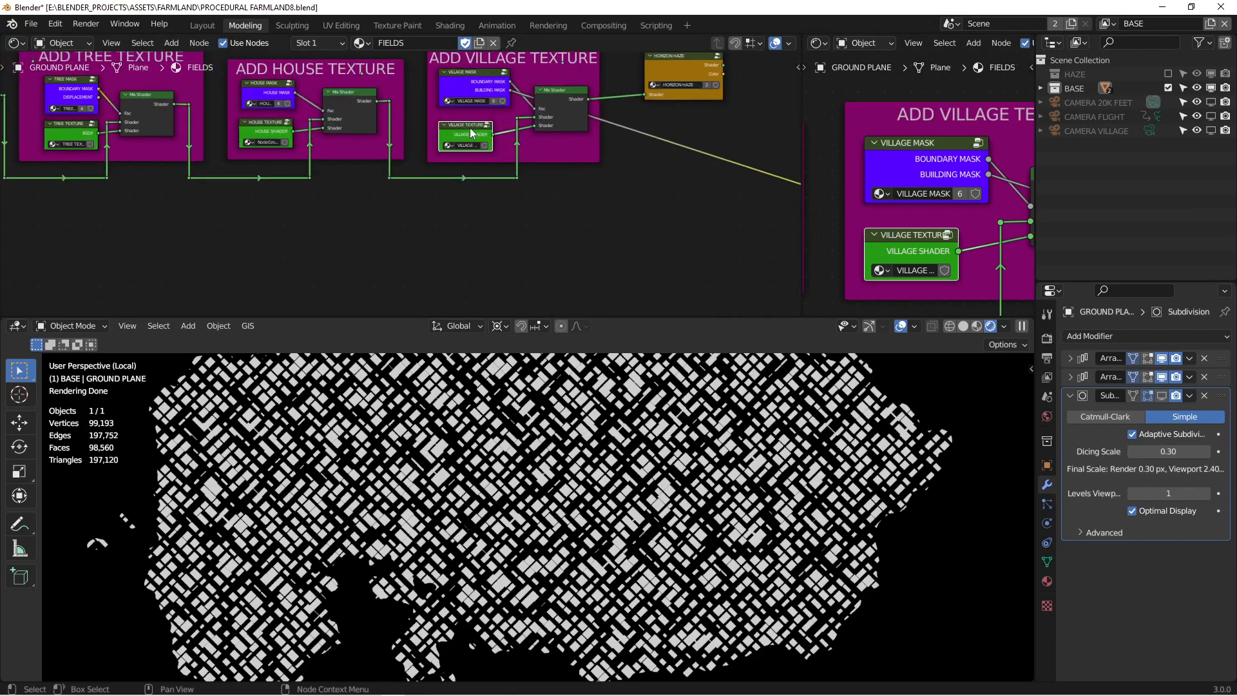
middle_click_drag(474, 141, 504, 152)
key("Tab")
scroll(490, 161, "down", 3)
middle_click_drag(911, 247, 912, 207)
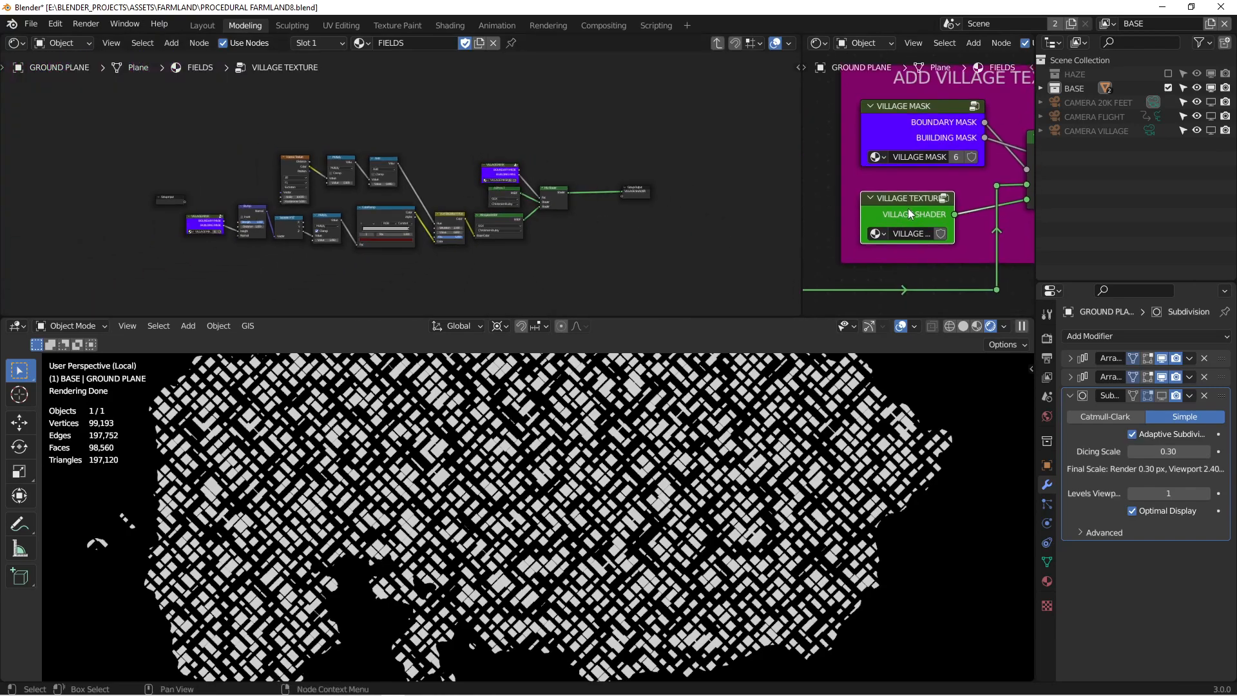
scroll(448, 211, "up", 5)
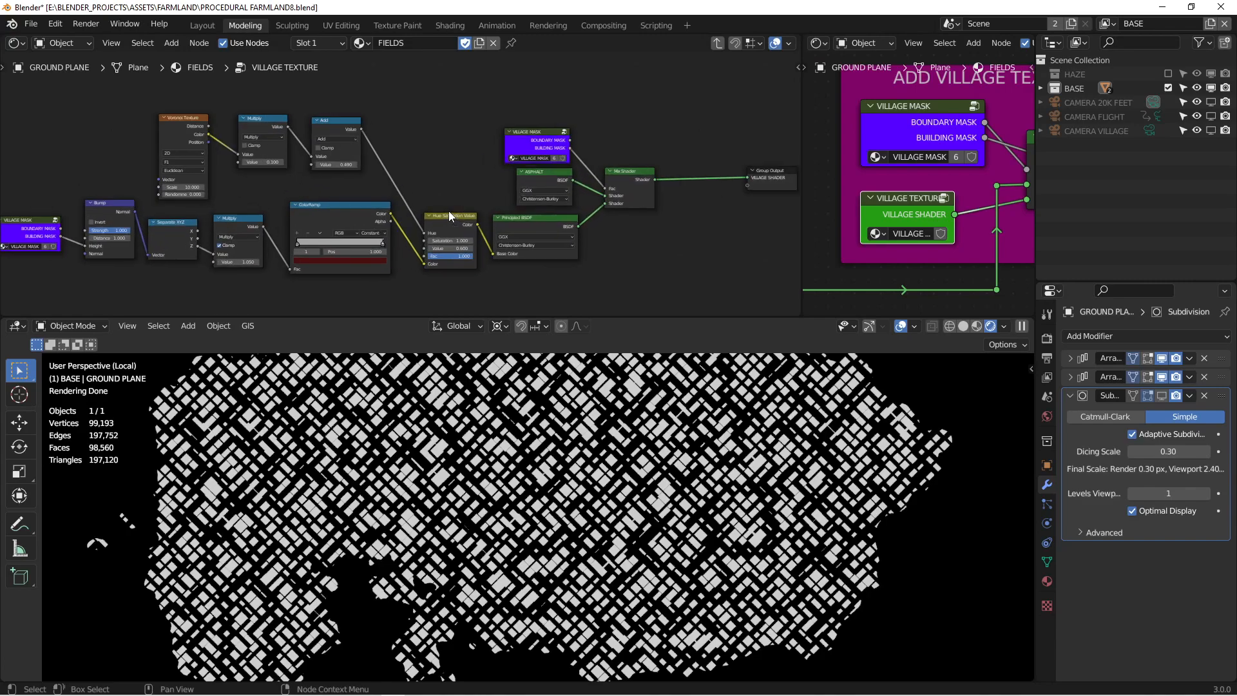
Preview the VILLAGE SHADER output on the ground plane and examine the bump, ColorRamp and hue nodes behind its walls and roofs
scroll(927, 212, "up", 3)
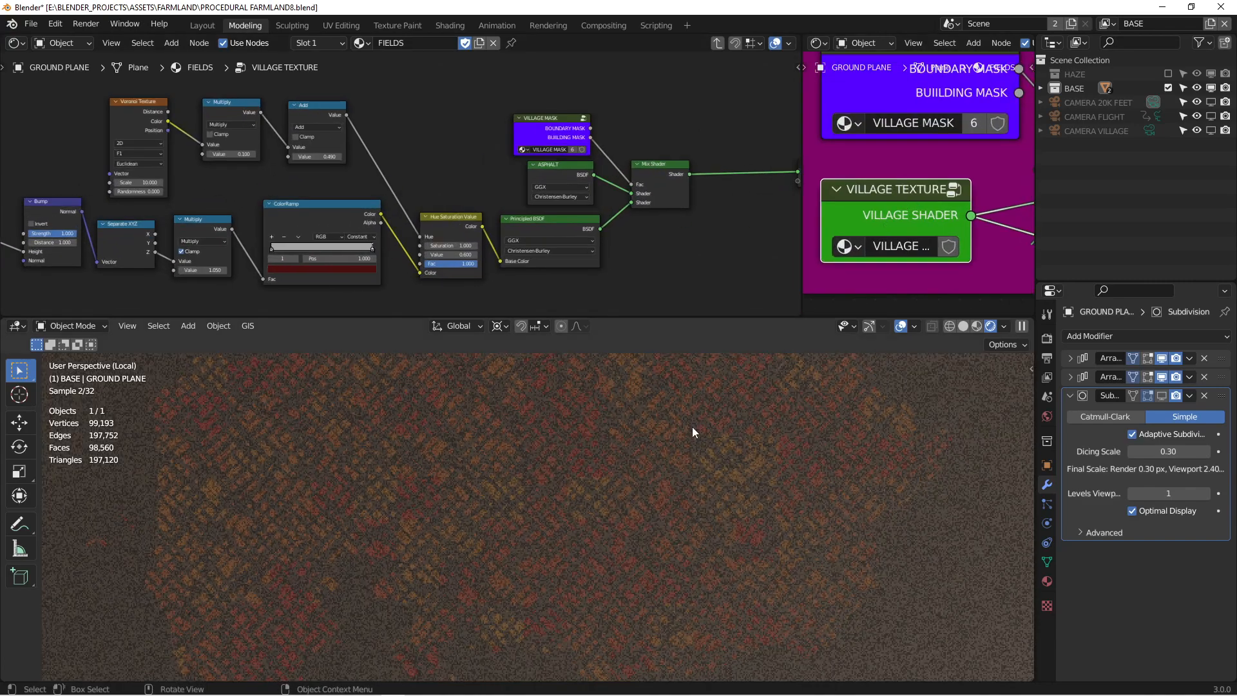
scroll(636, 475, "down", 4)
mouse_move(635, 475)
middle_mouse_down()
mouse_move(638, 505)
mouse_move(619, 414)
mouse_move(639, 463)
middle_mouse_up()
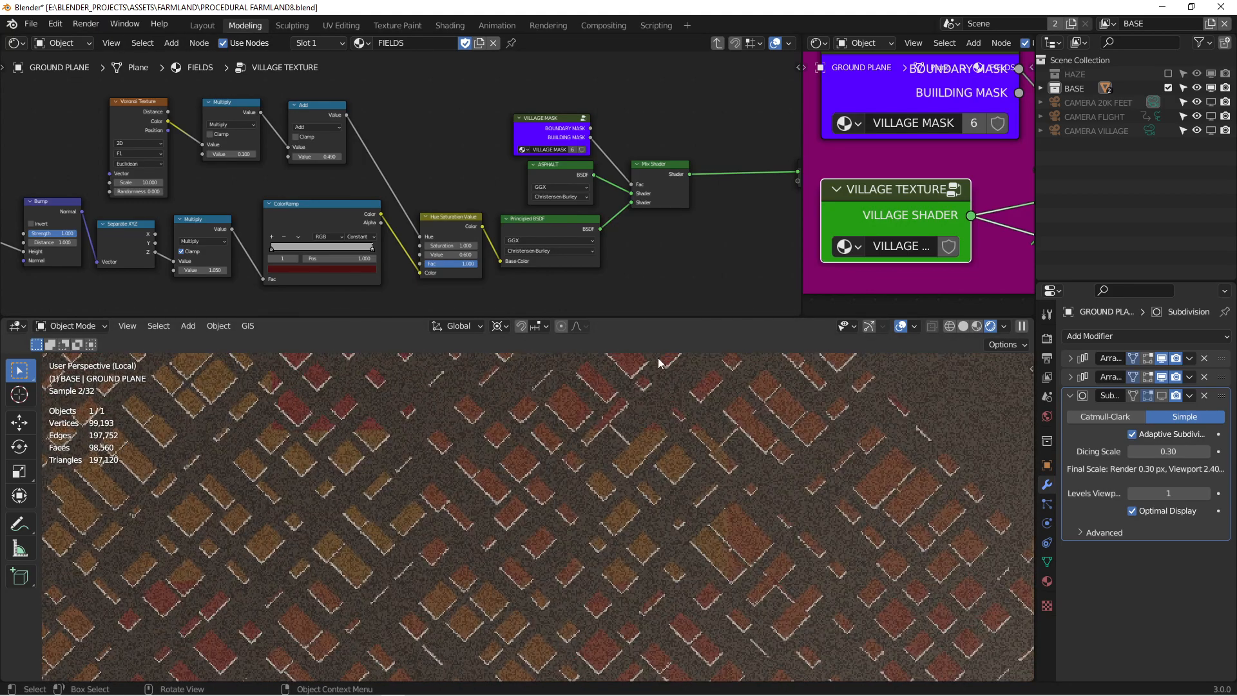
middle_click_drag(591, 150, 733, 95)
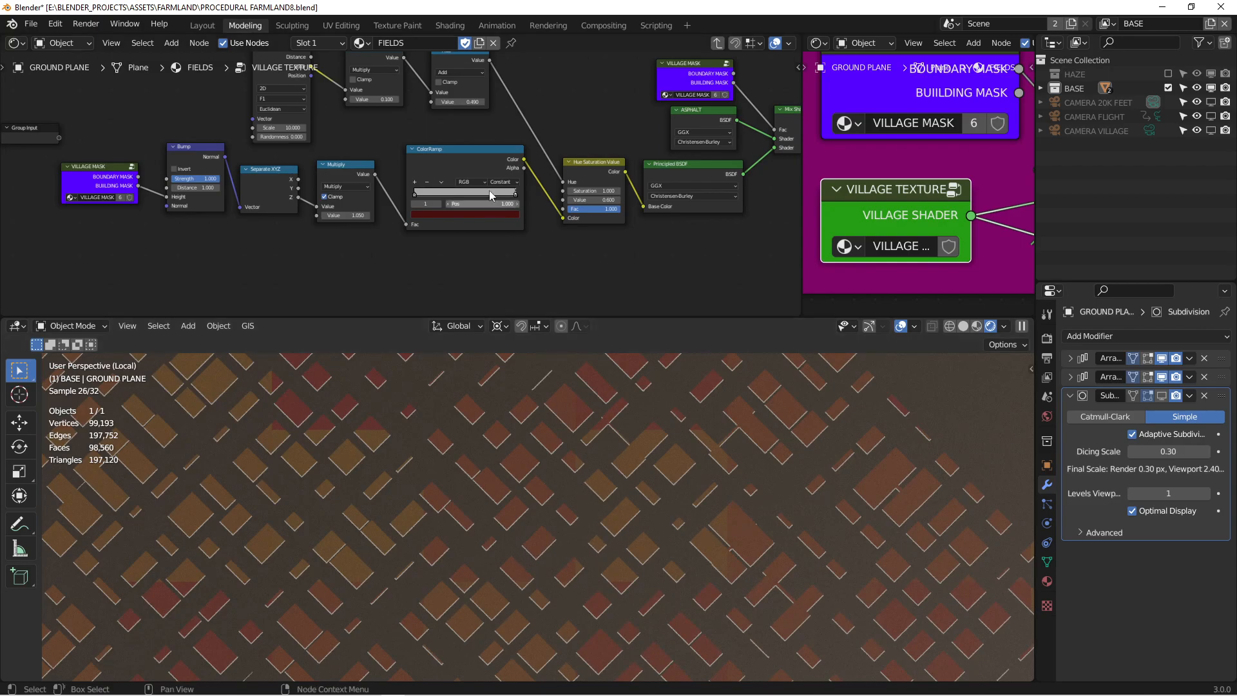
scroll(462, 205, "down", 3)
scroll(463, 205, "up", 2)
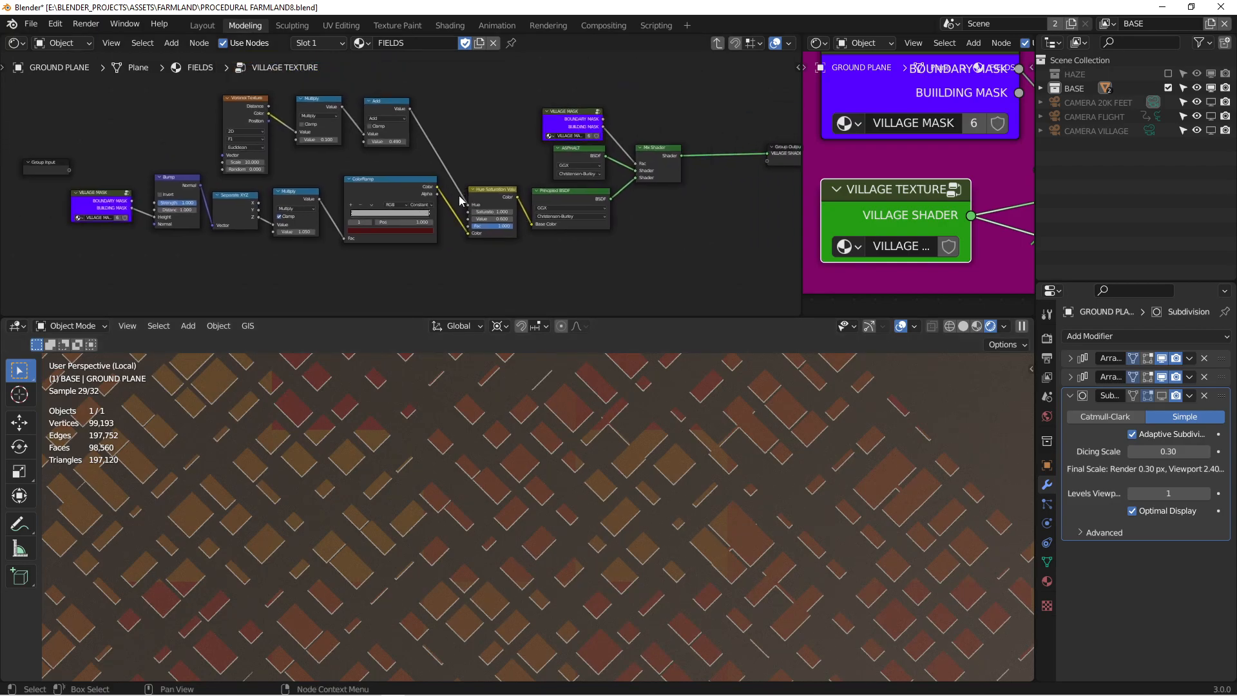
middle_click_drag(444, 221, 391, 237)
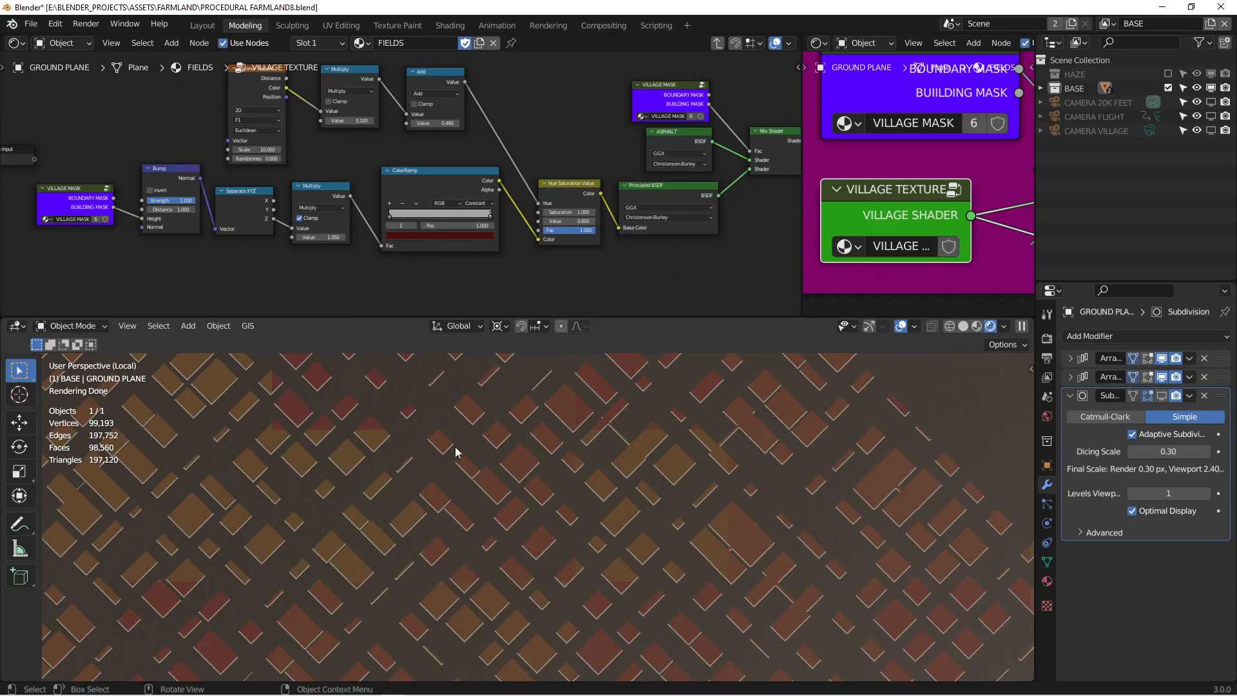
Preview the Bump node's Normal output through the VILLAGE SHADER group output and examine the coloured building edges up close
middle_click_drag(355, 215, 321, 230)
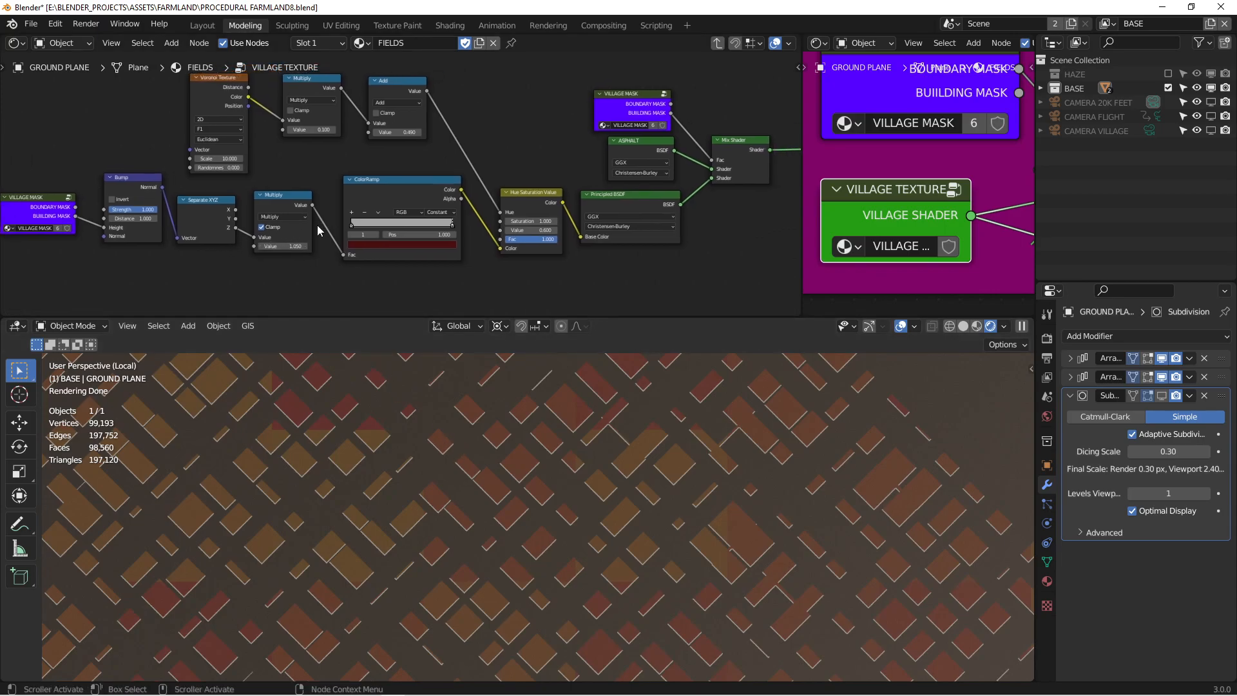
middle_click_drag(441, 218, 380, 208)
scroll(351, 216, "down", 3)
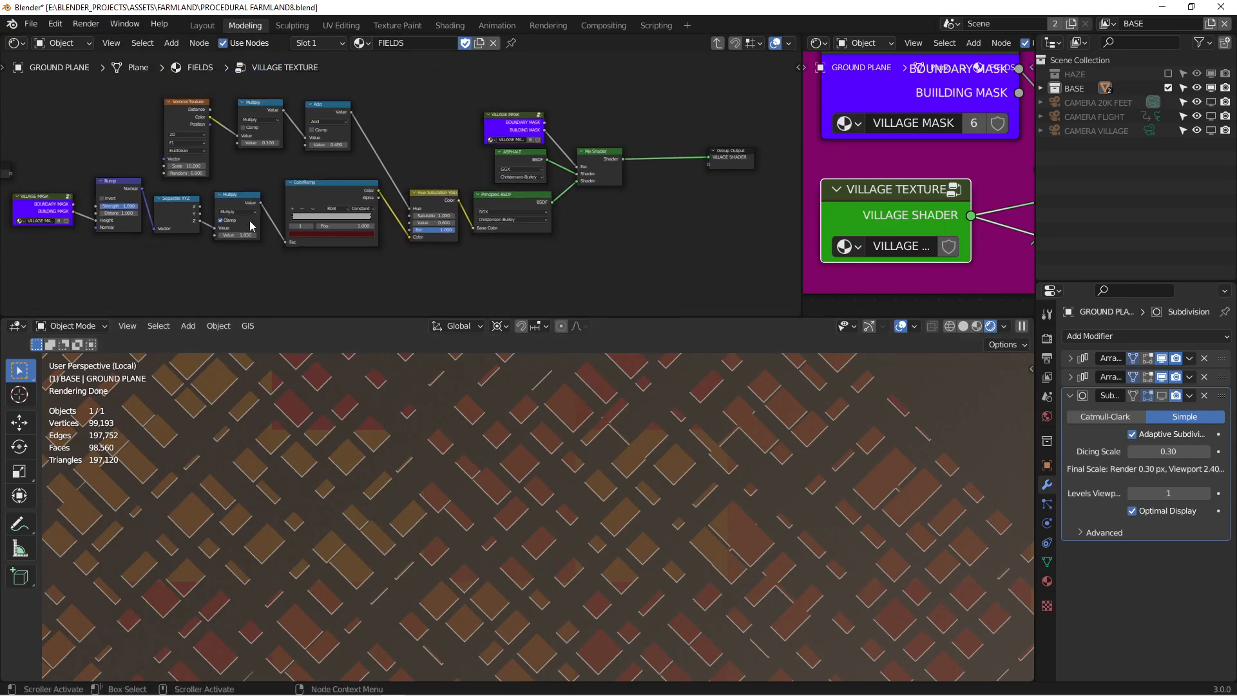
middle_click_drag(153, 214, 212, 214)
middle_click_drag(331, 197, 319, 199)
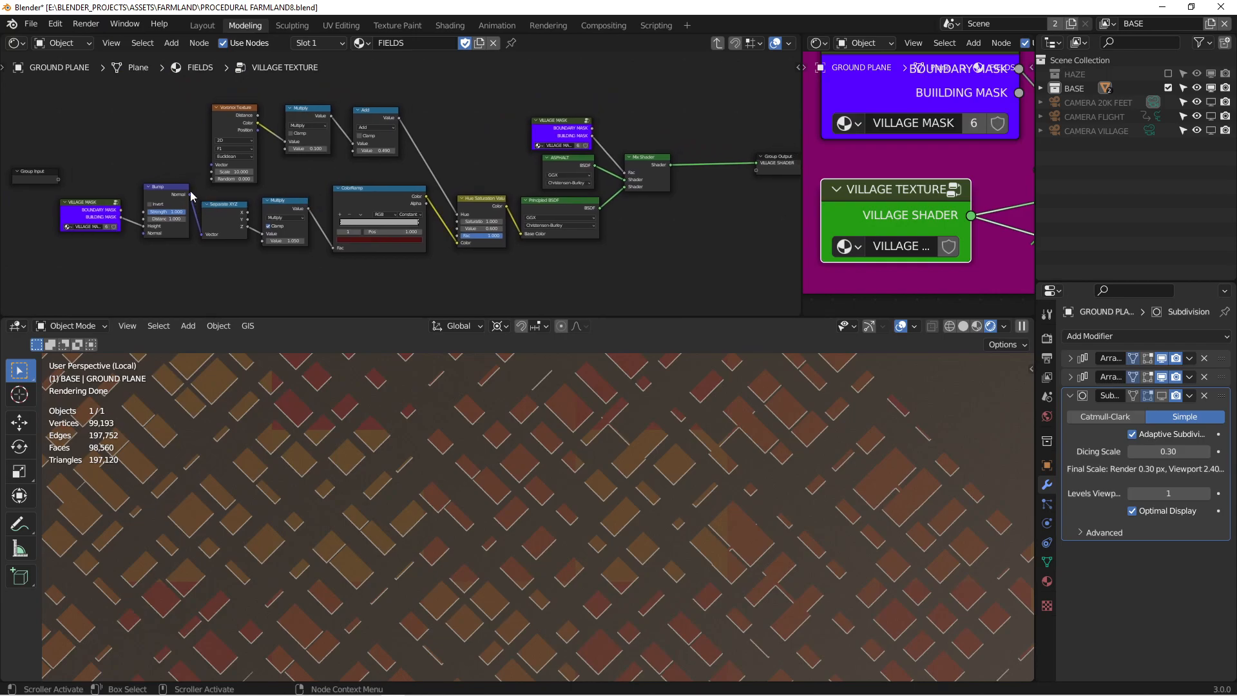
left_click_drag(190, 194, 757, 163)
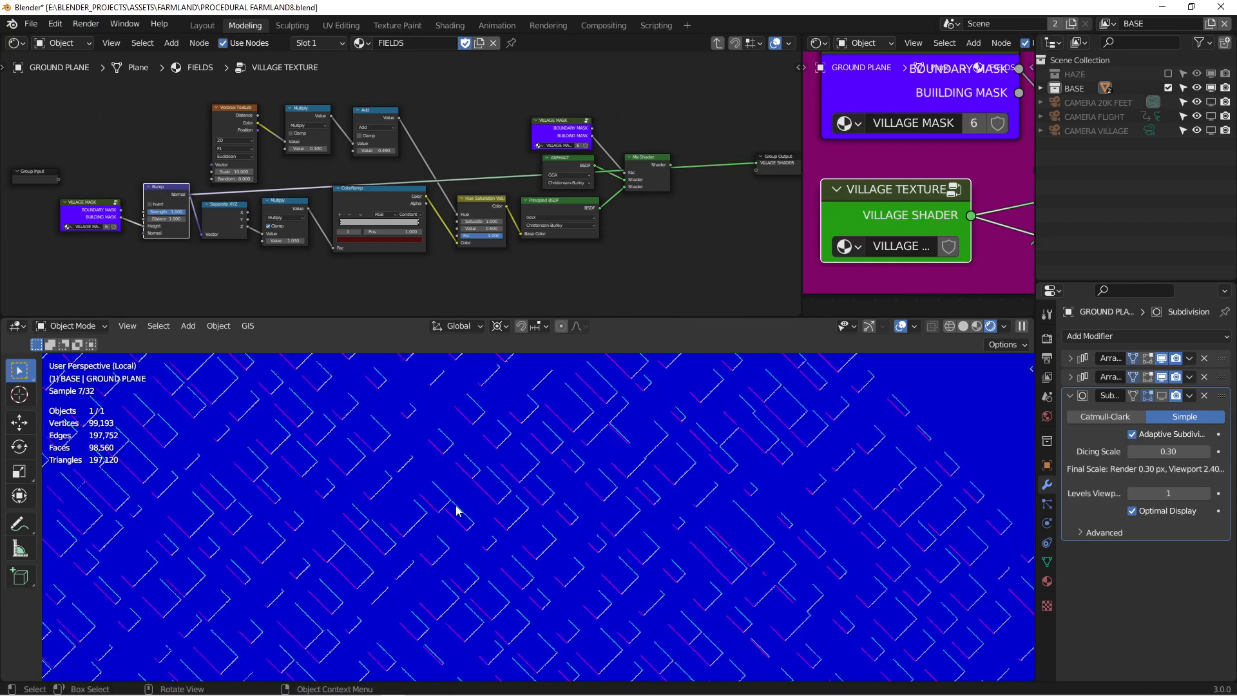
scroll(519, 508, "up", 8)
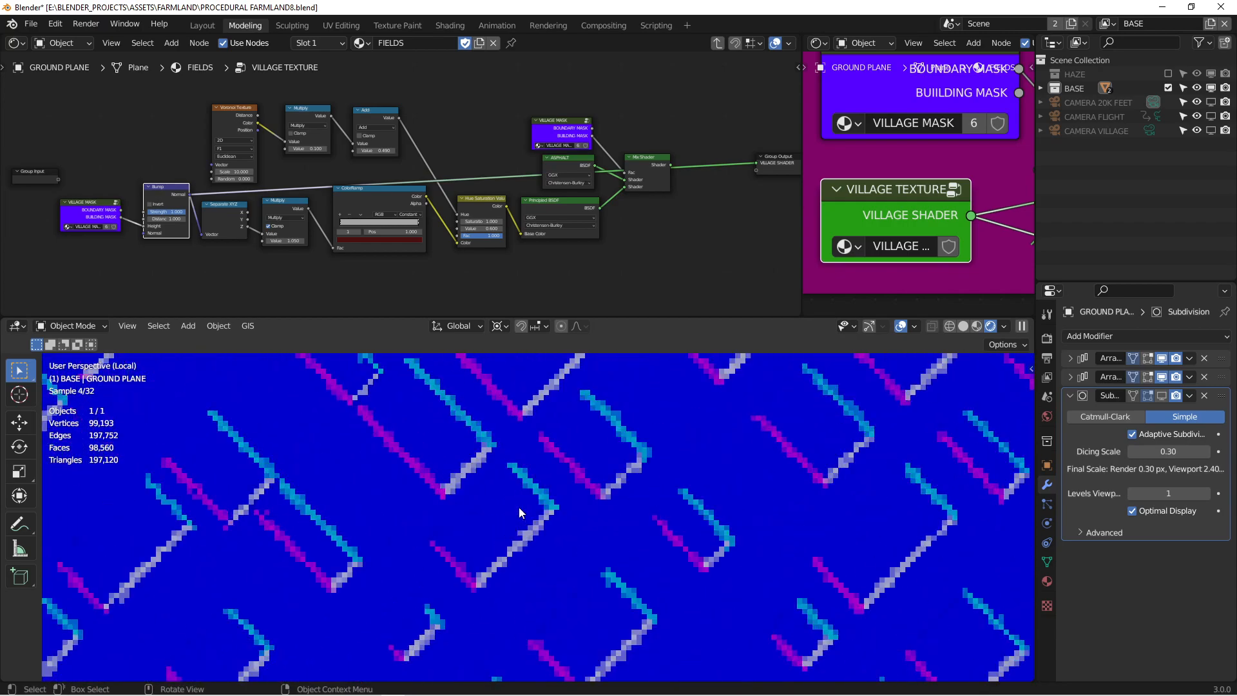
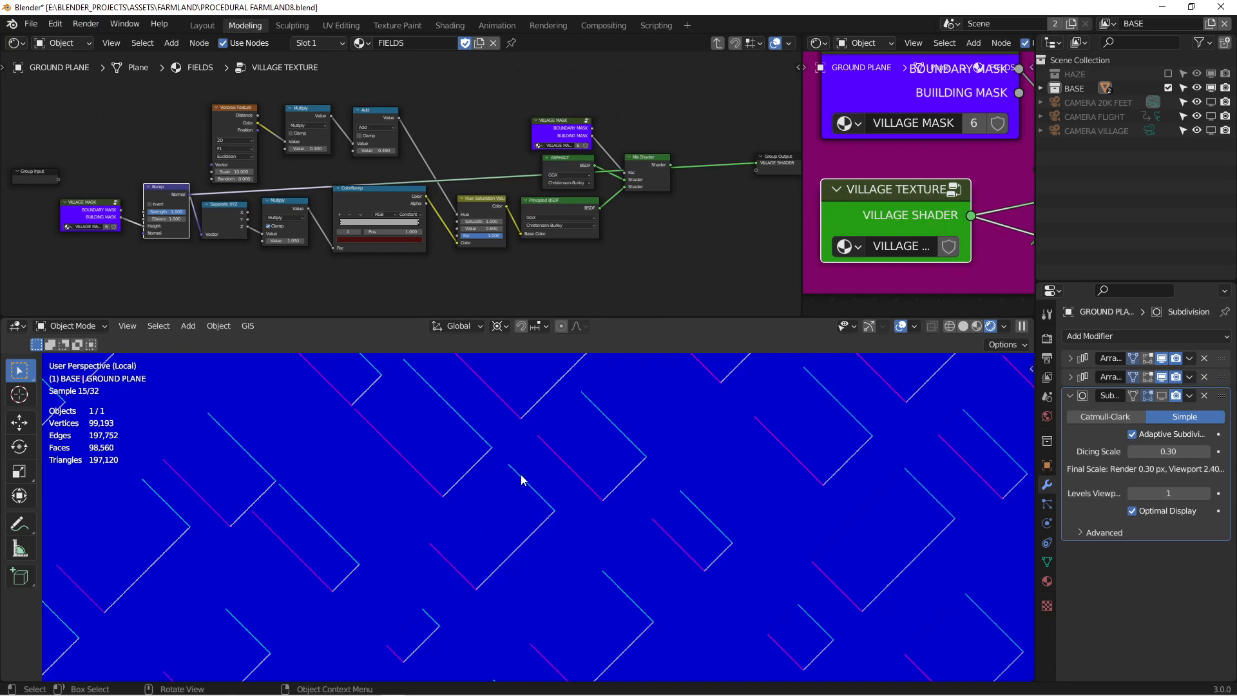
Preview the Z output of Separate XYZ, followed by the clamped Multiply node's value, through the VILLAGE SHADER output
middle_click_drag(250, 213, 226, 203)
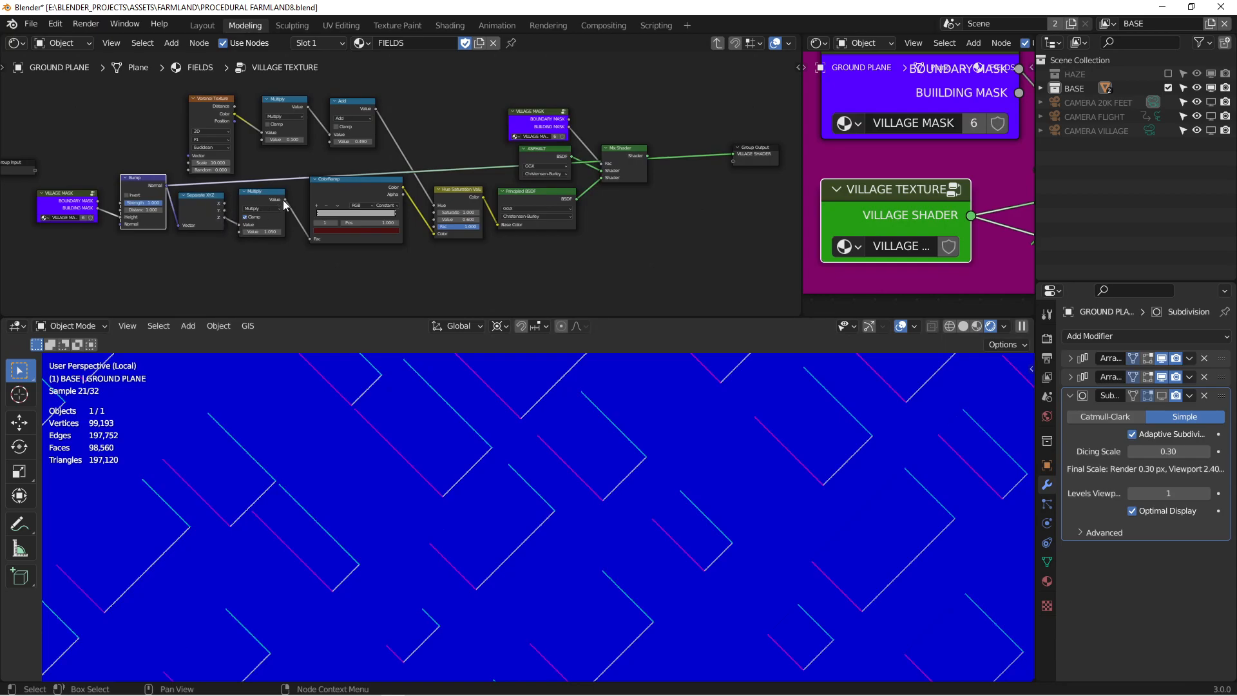
left_click(229, 216)
left_click_drag(229, 216, 741, 156)
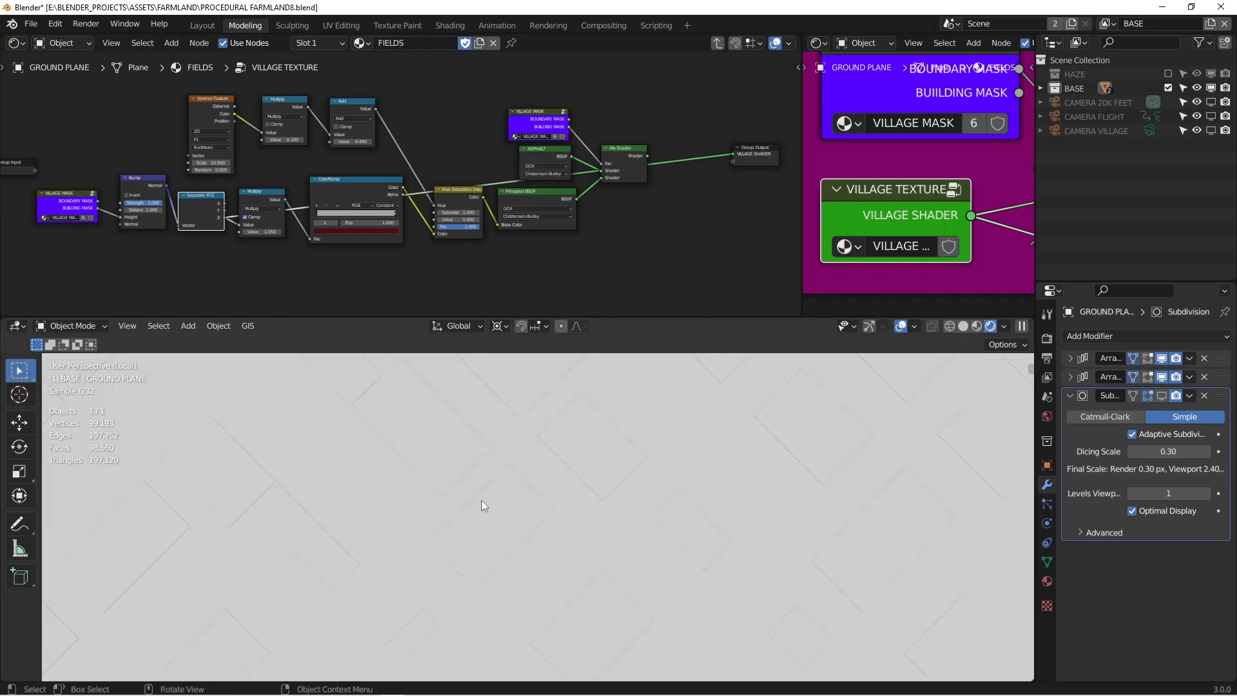
scroll(285, 213, "up", 2)
middle_click_drag(284, 212, 176, 216)
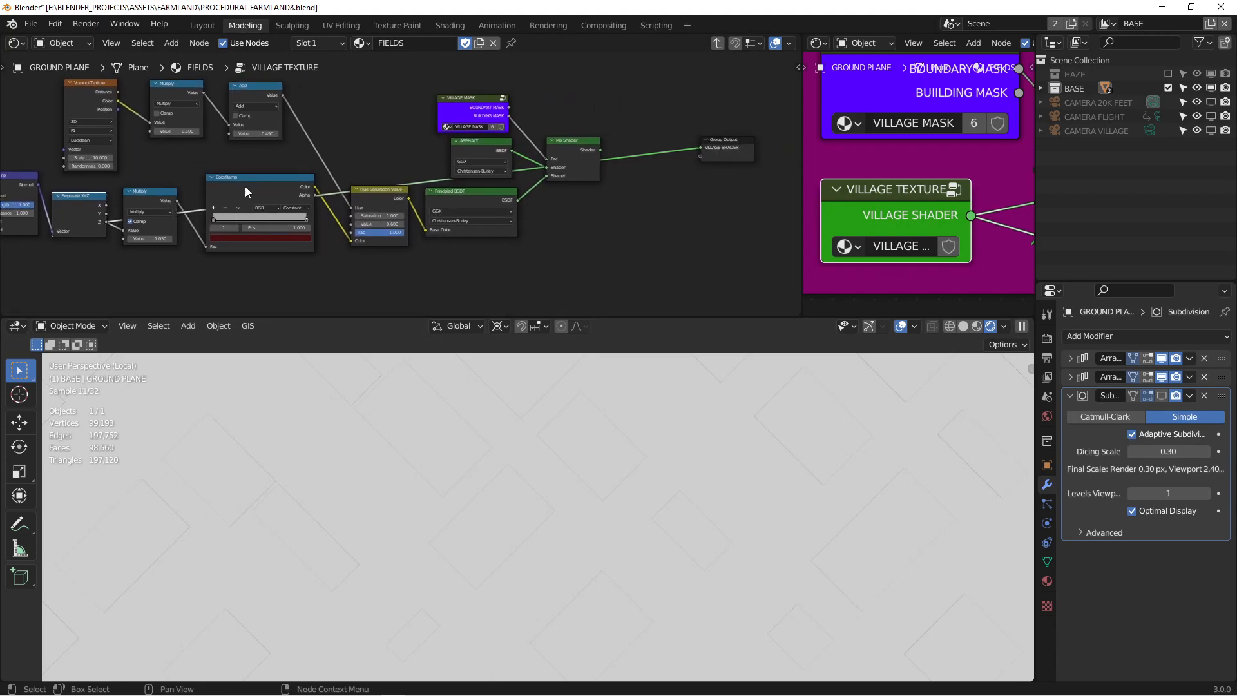
left_click_drag(175, 201, 701, 145)
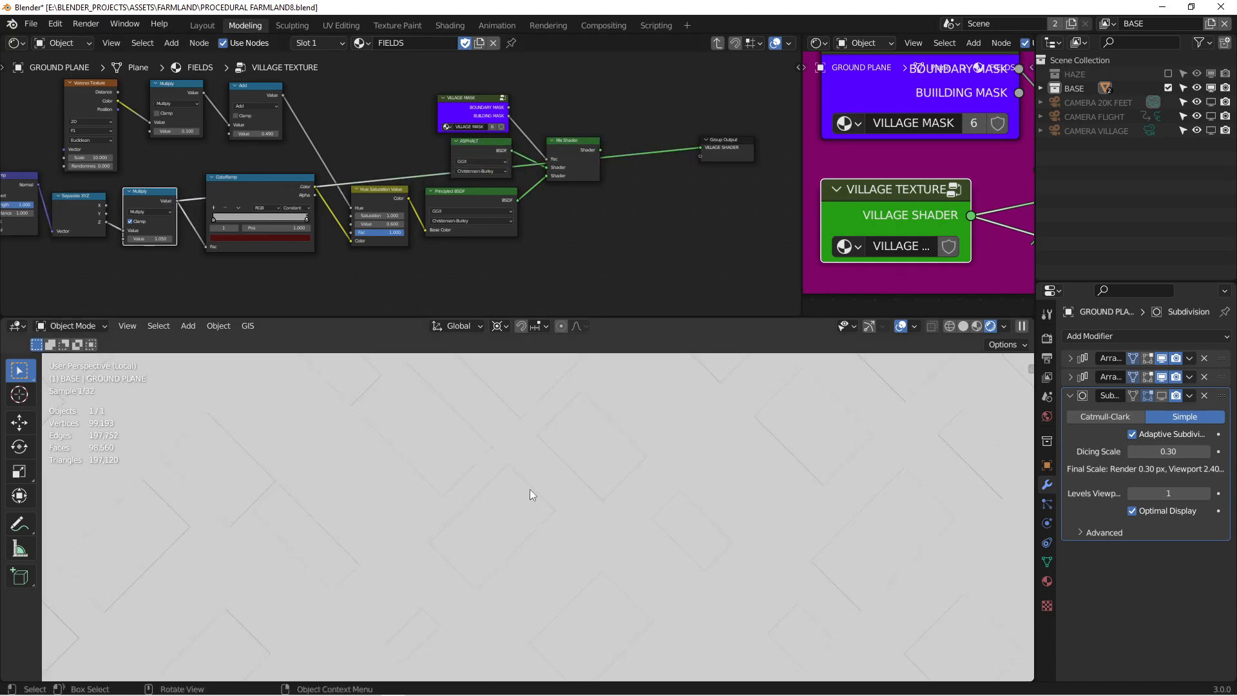
Preview the ColorRamp's Color output on the ground plane to examine the roof and wall colours
middle_click_drag(387, 202, 361, 187)
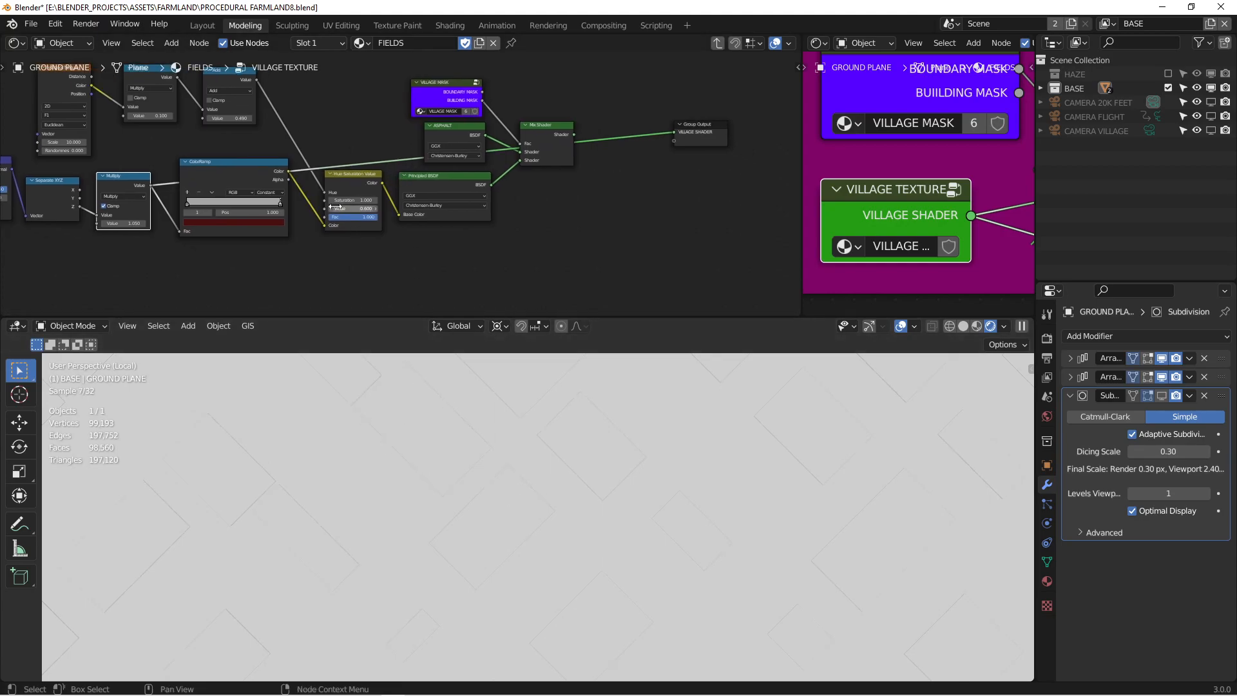
scroll(316, 184, "up", 1)
left_click_drag(288, 174, 701, 129)
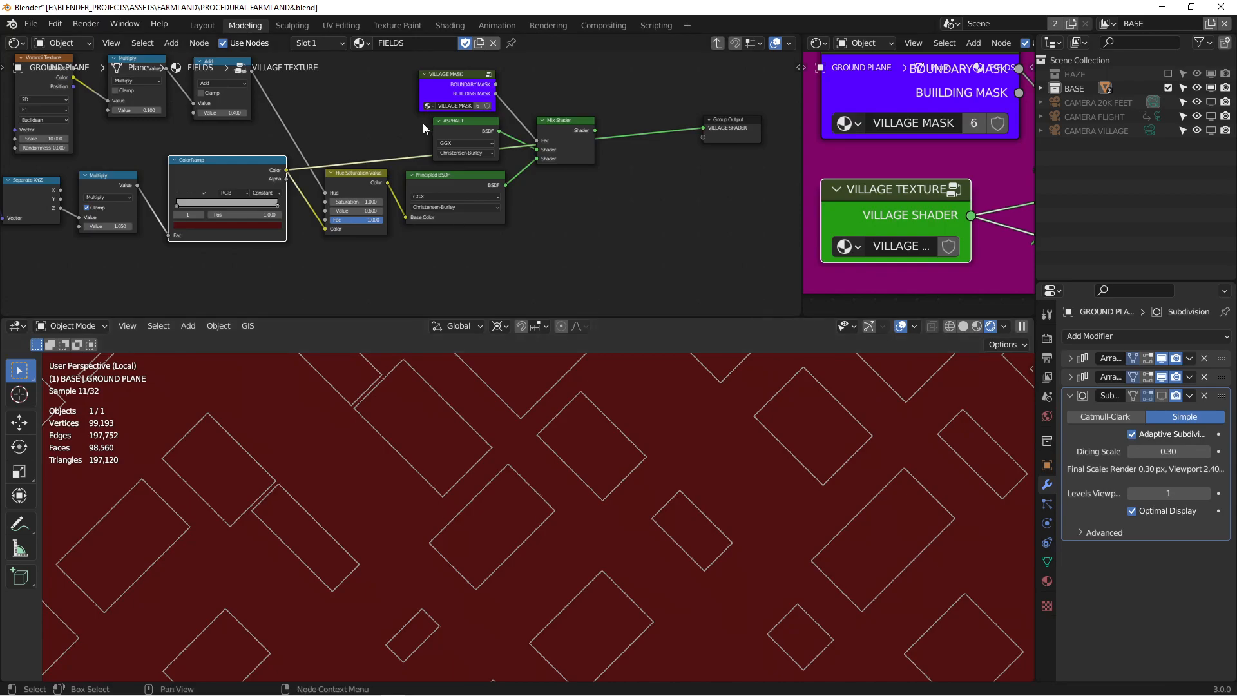
middle_click_drag(438, 133, 486, 158)
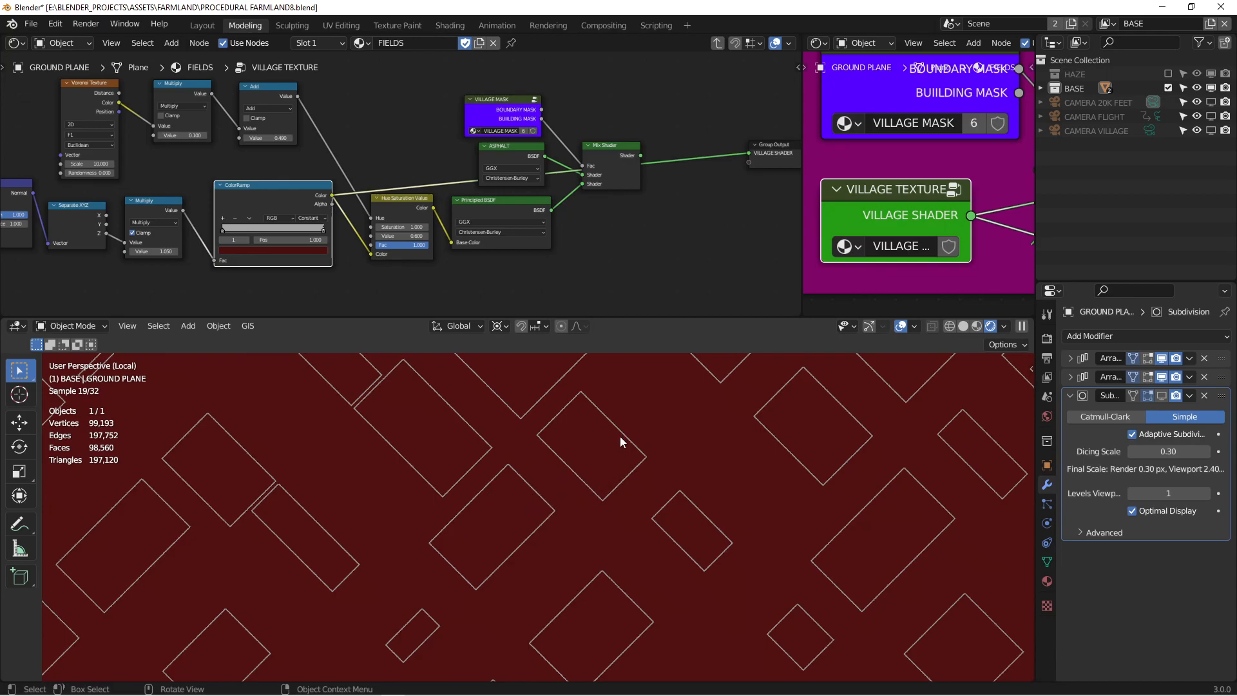
Mute the Multiply and Add nodes after the Voronoi Texture and preview the Hue Saturation Value colour output
left_click(179, 91)
key("m")
left_click(256, 95)
key("m")
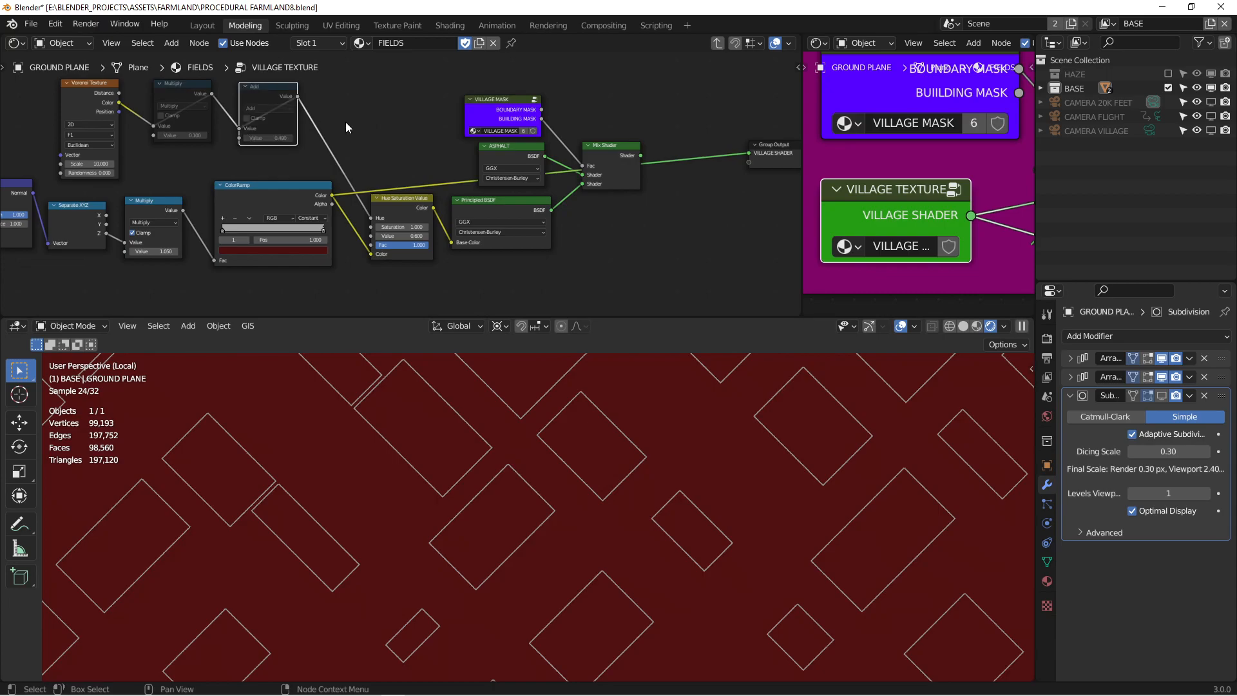
left_click_drag(434, 207, 750, 154)
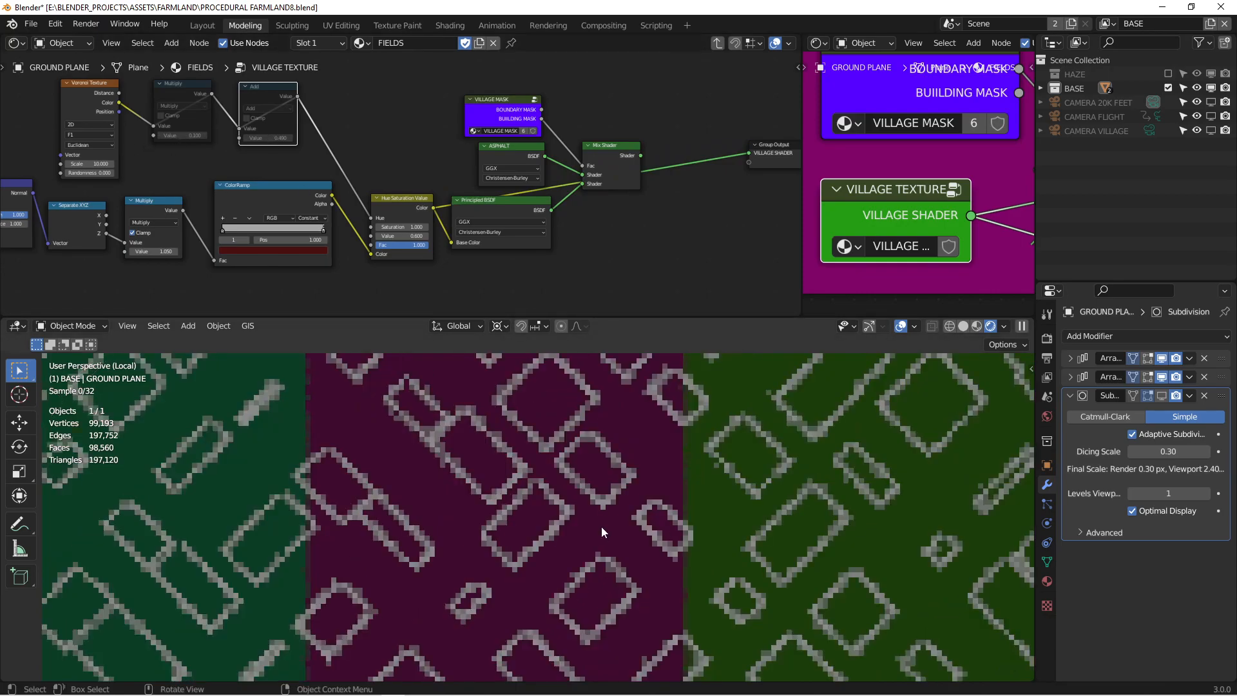
Examine the Voronoi Texture settings against the coloured squares previewed across the village buildings
middle_click_drag(111, 104, 431, 133)
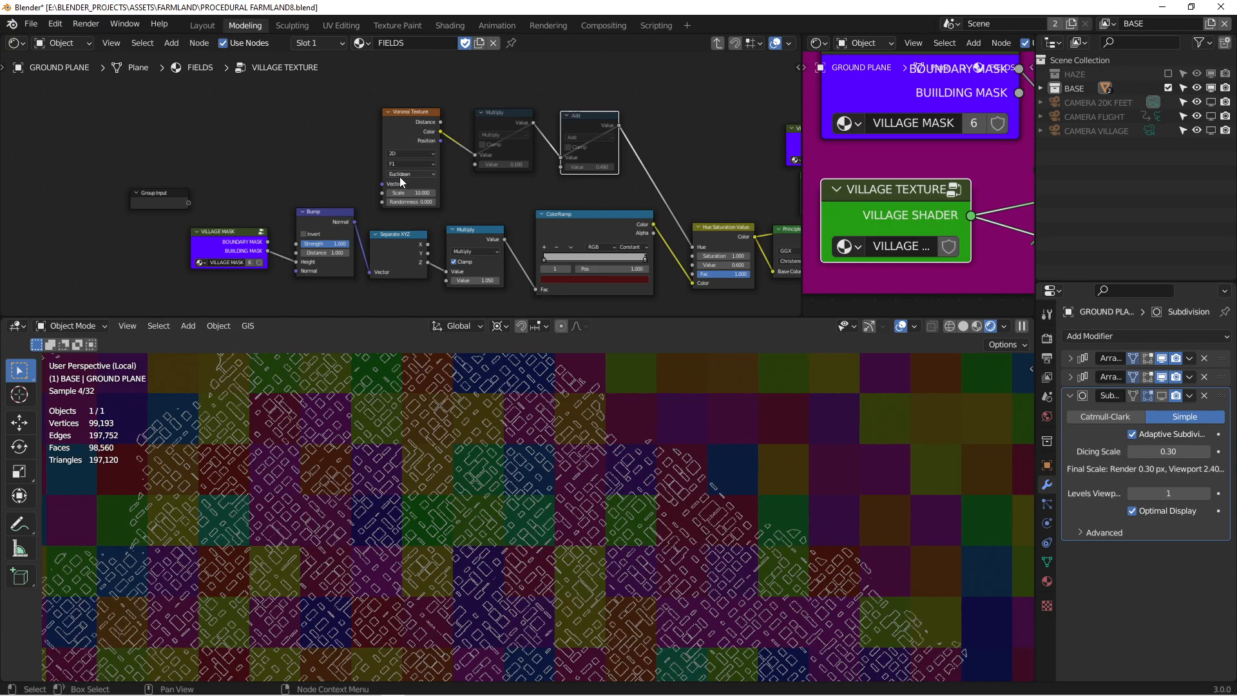
scroll(413, 176, "up", 2)
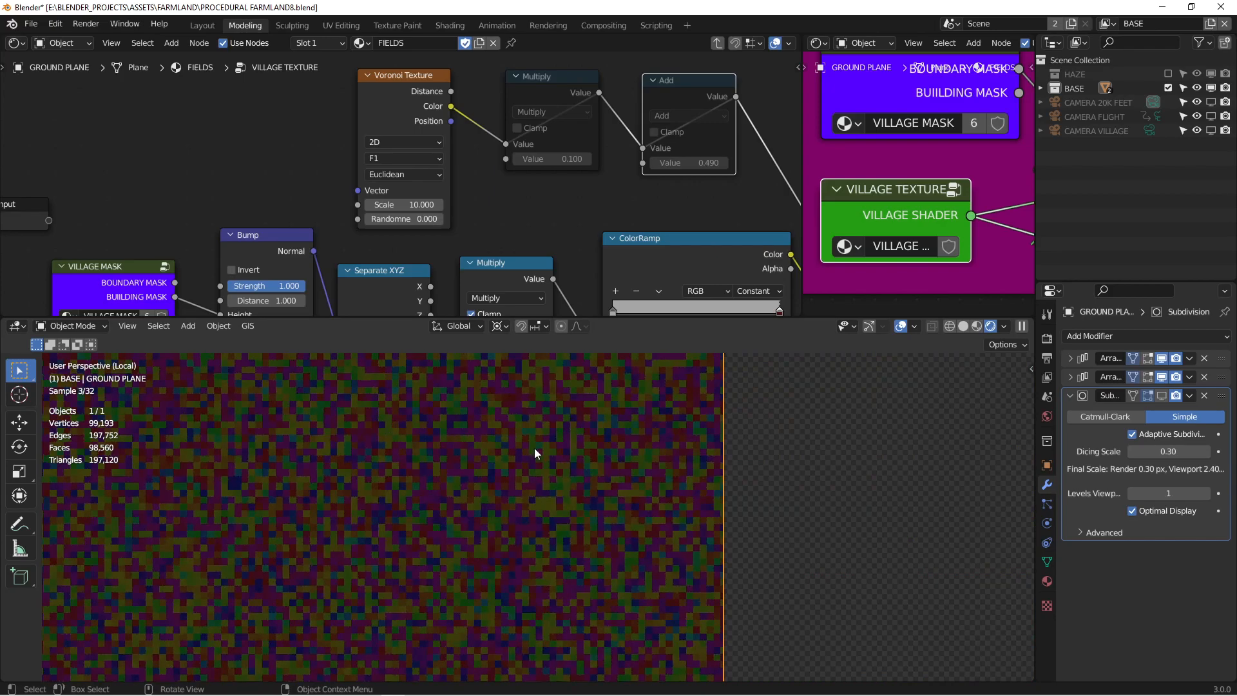
scroll(477, 461, "up", 6)
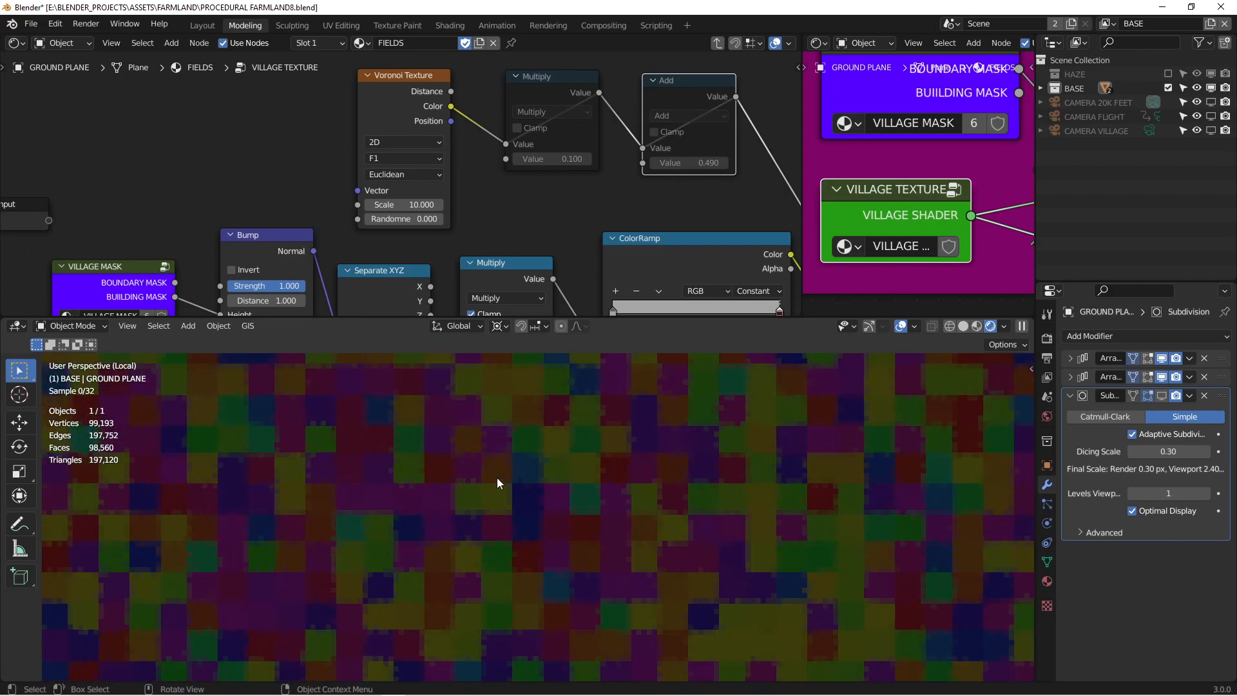
scroll(252, 509, "up", 2)
middle_click_drag(331, 500, 768, 508, "shift")
middle_click_drag(481, 490, 561, 475, "shift")
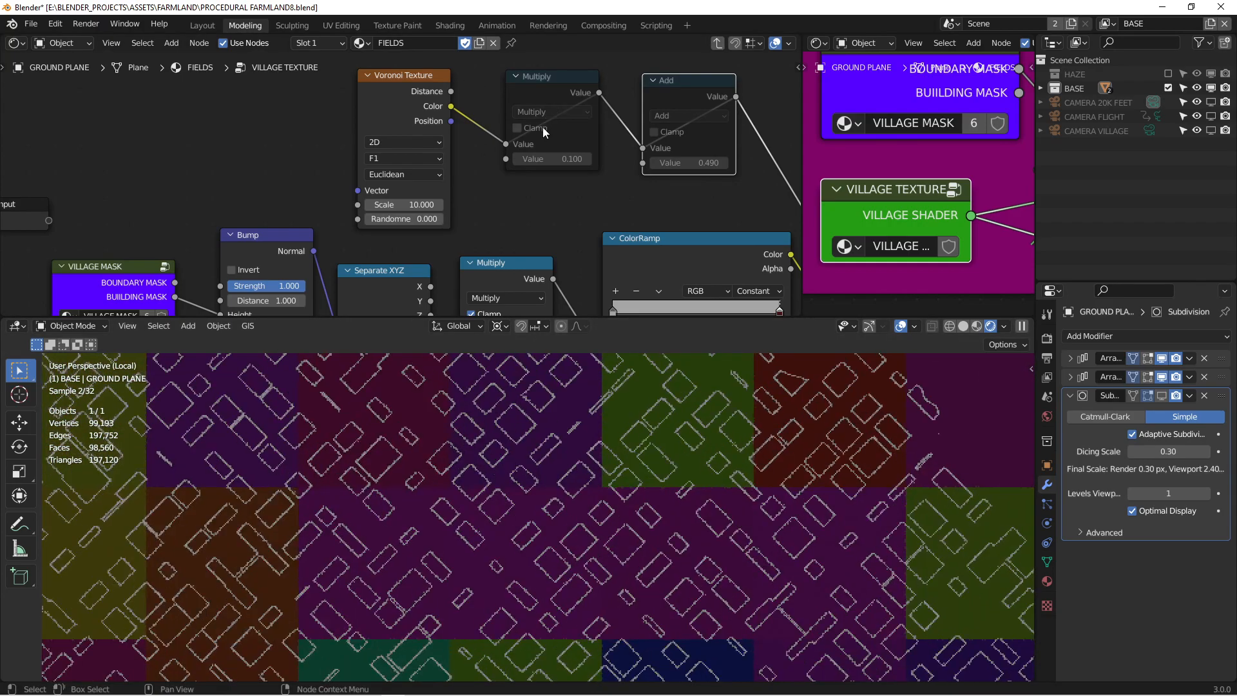
Unmute the Multiply and Add nodes between the Voronoi Texture and the Hue input
left_click(536, 79)
middle_click_drag(560, 96, 405, 98)
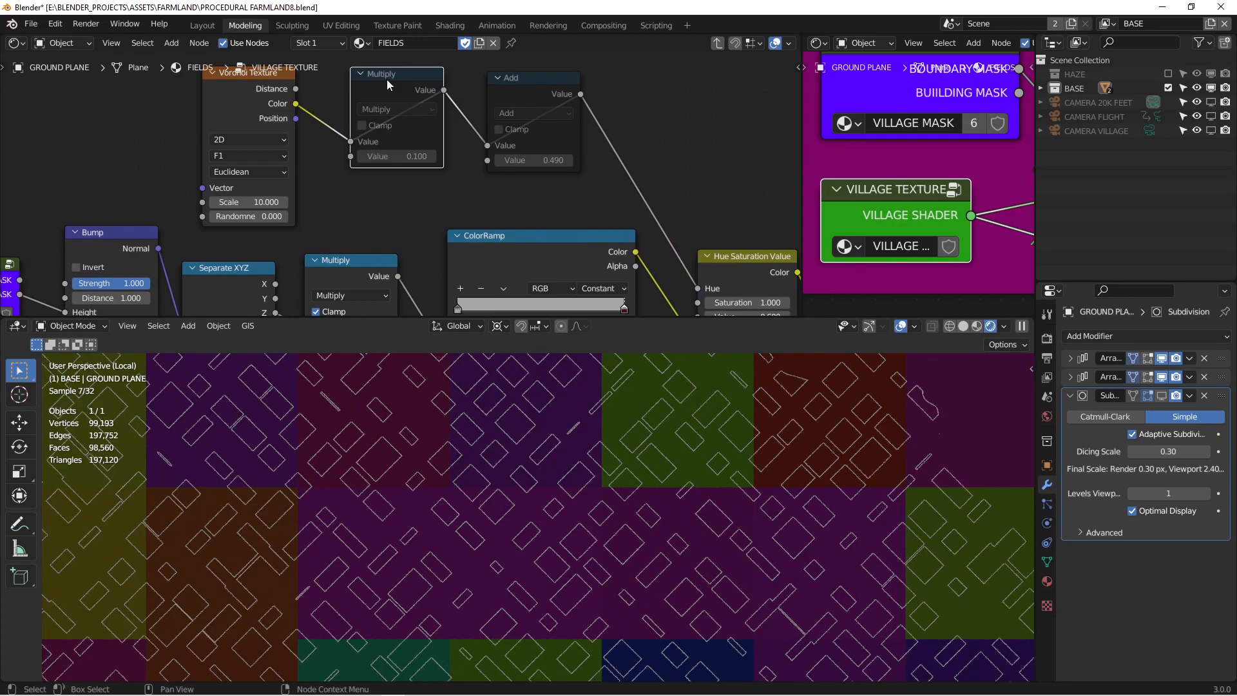
key("m")
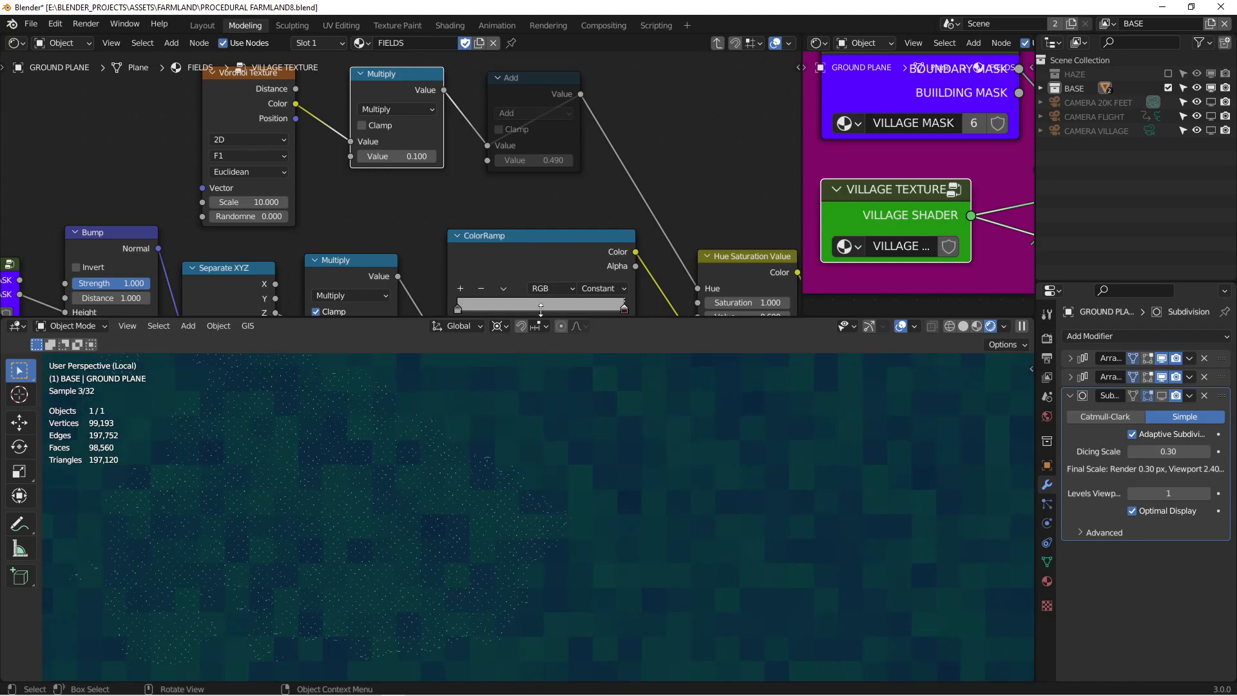
left_click_drag(523, 82, 505, 76)
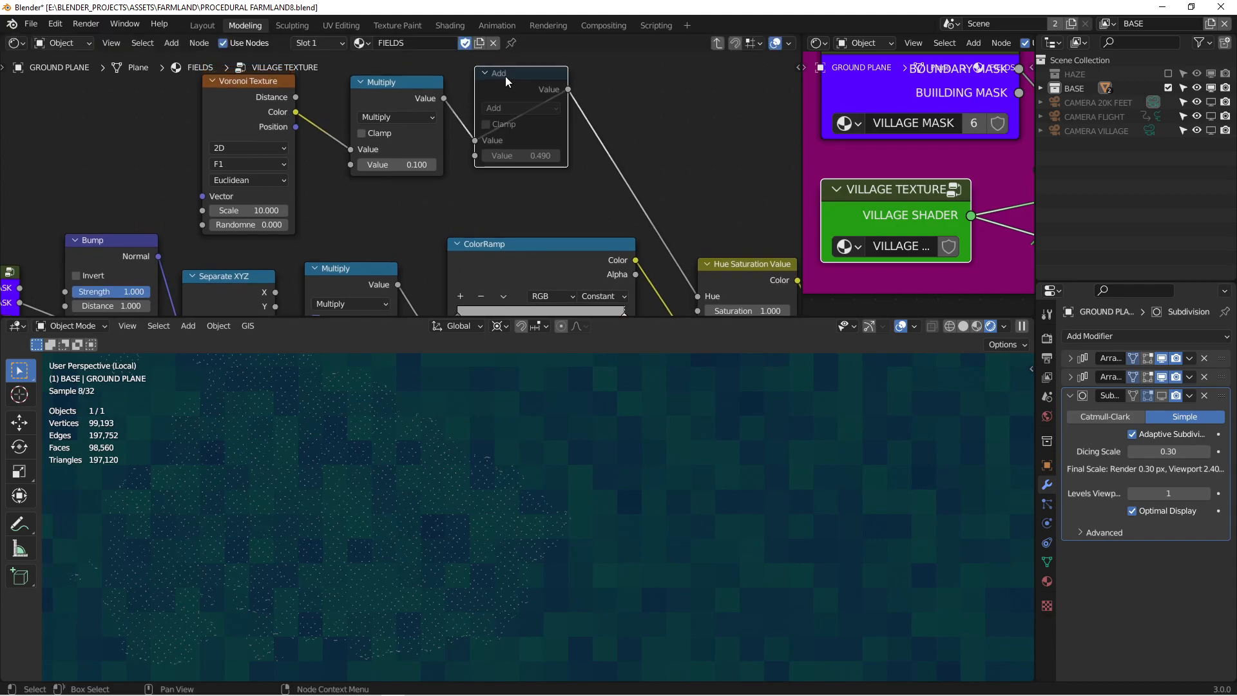
left_click_drag(505, 76, 505, 76)
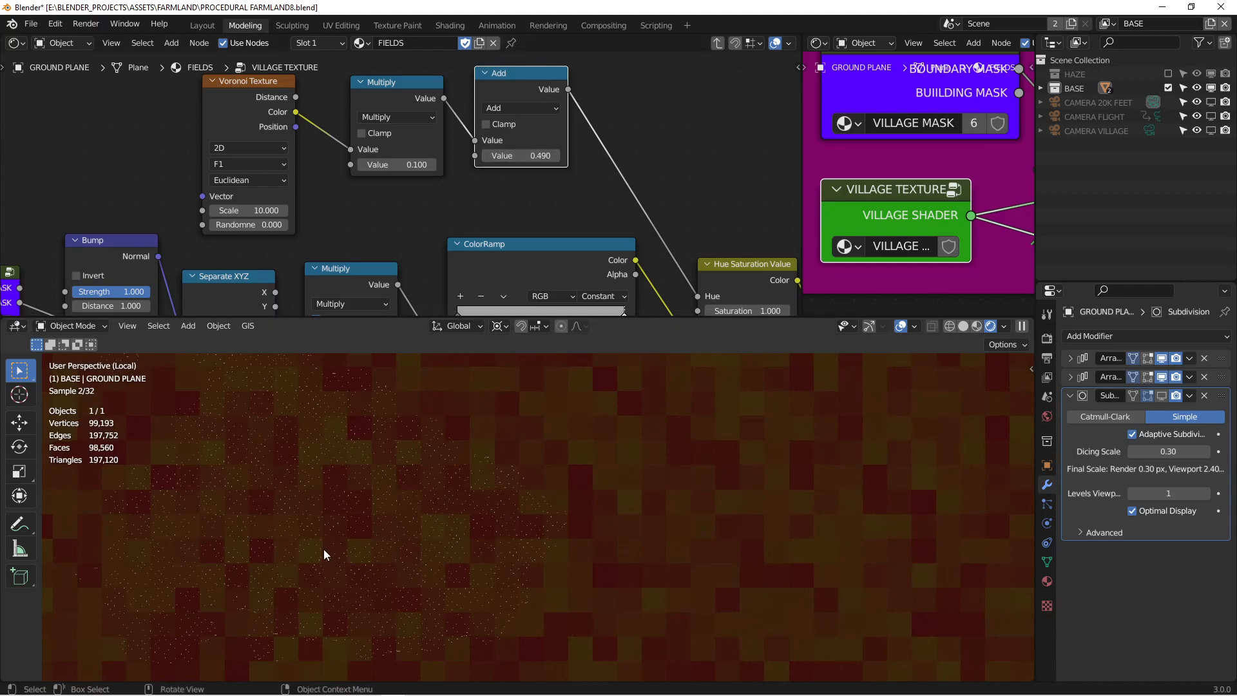
Reconnect the Mix Shader to the VILLAGE SHADER output of the group and inspect the textured buildings up close
scroll(663, 176, "down", 3)
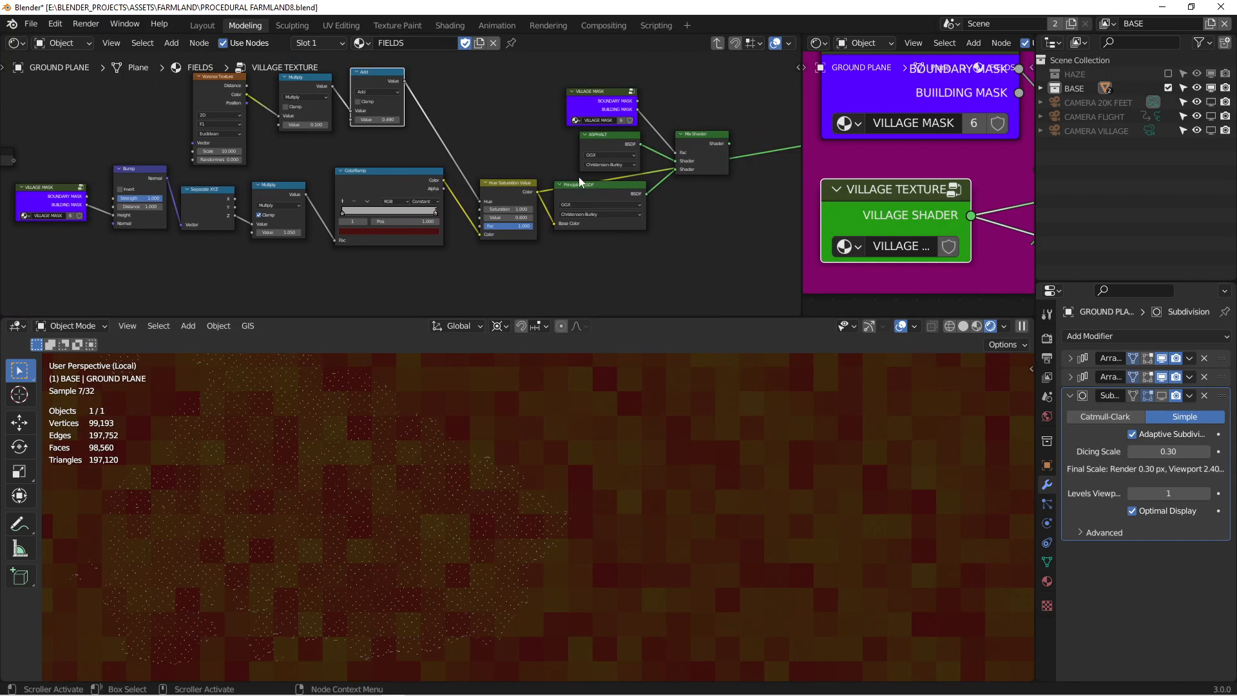
scroll(582, 196, "up", 5)
middle_click_drag(638, 171, 520, 199)
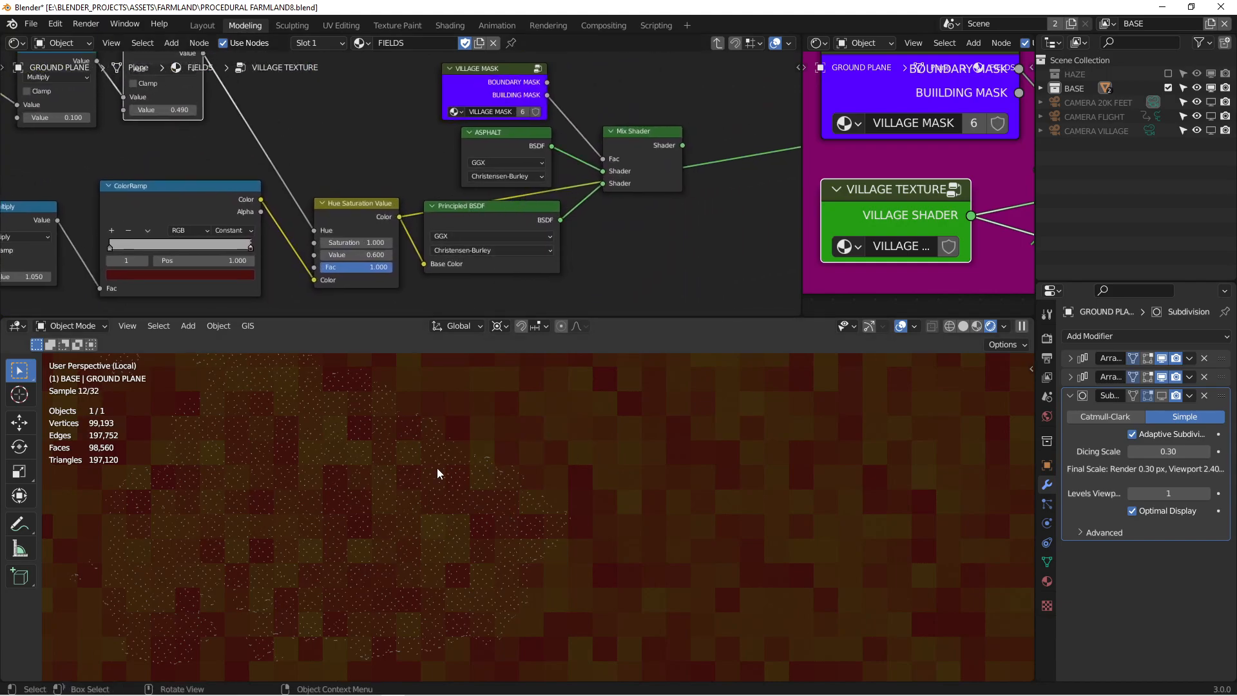
middle_click_drag(634, 112, 457, 119)
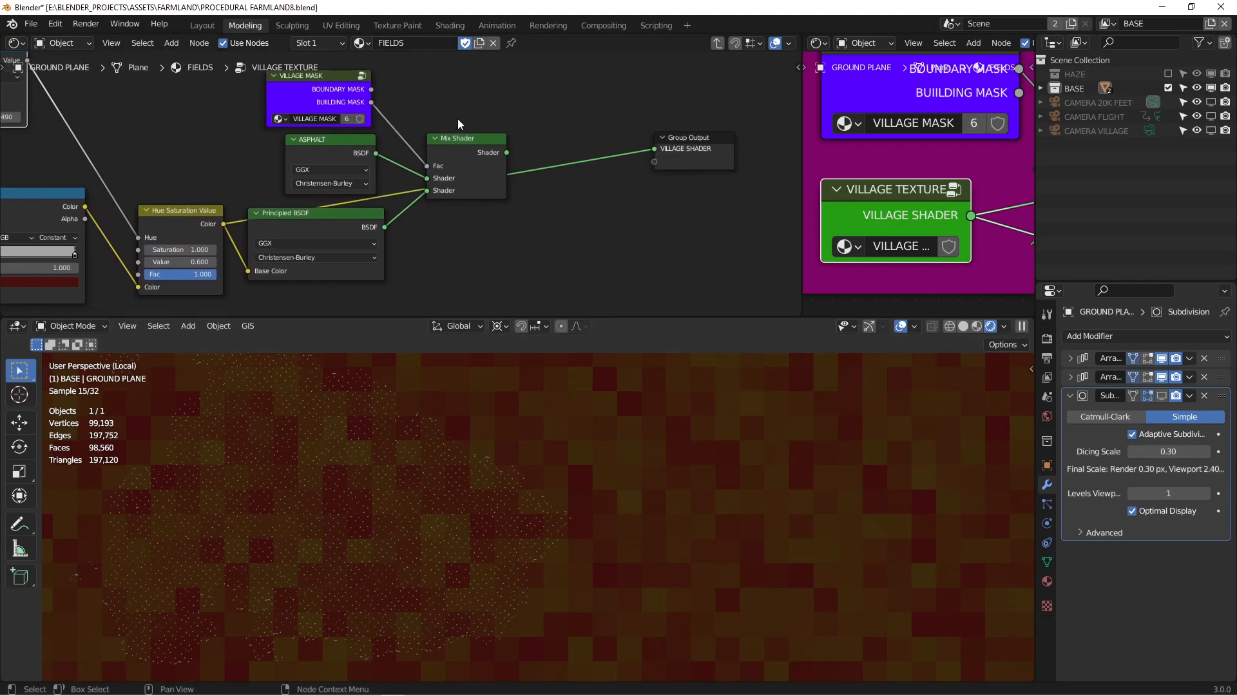
scroll(461, 123, "down", 2)
left_click(480, 135, "ctrl+shift")
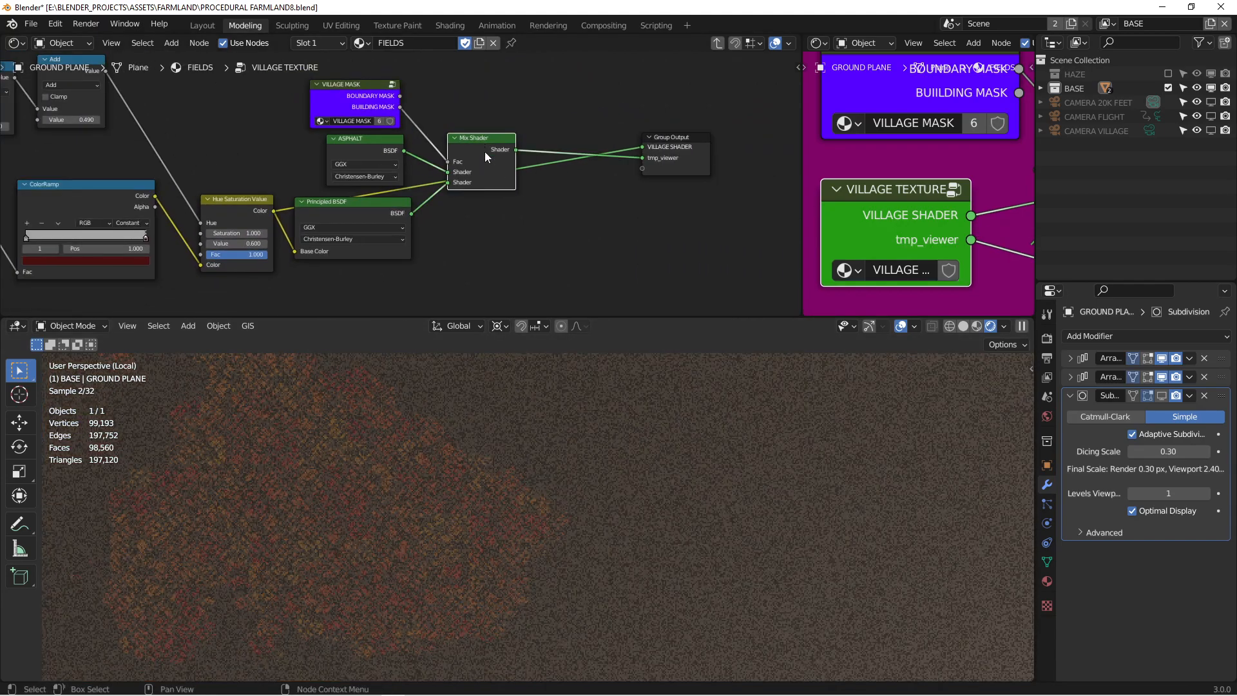
key("ctrl+z")
left_click_drag(516, 148, 640, 145)
middle_click_drag(481, 193, 641, 177)
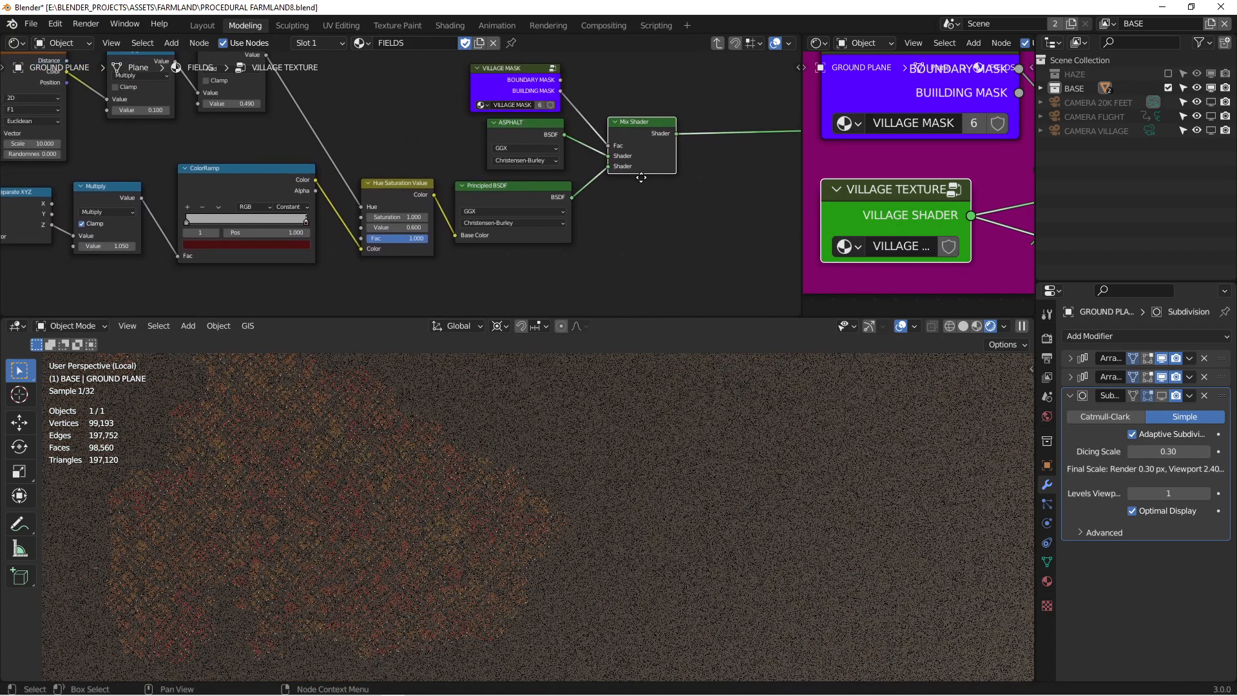
scroll(641, 178, "up", 2)
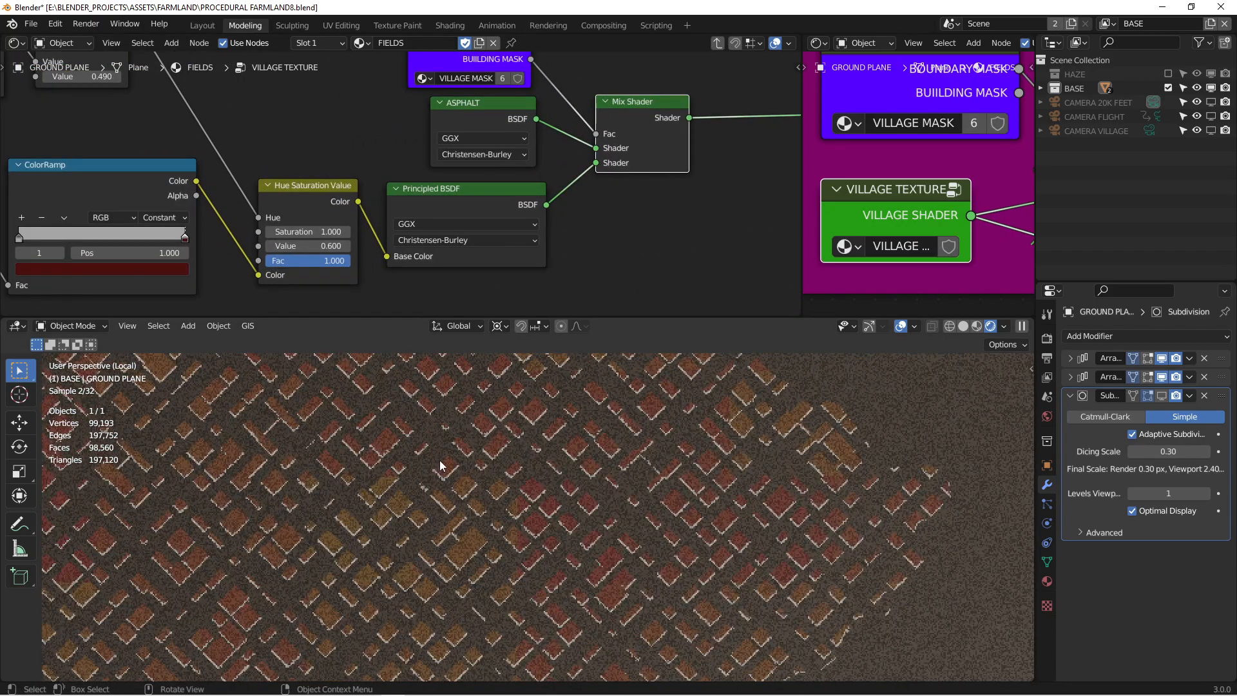
scroll(439, 460, "up", 4)
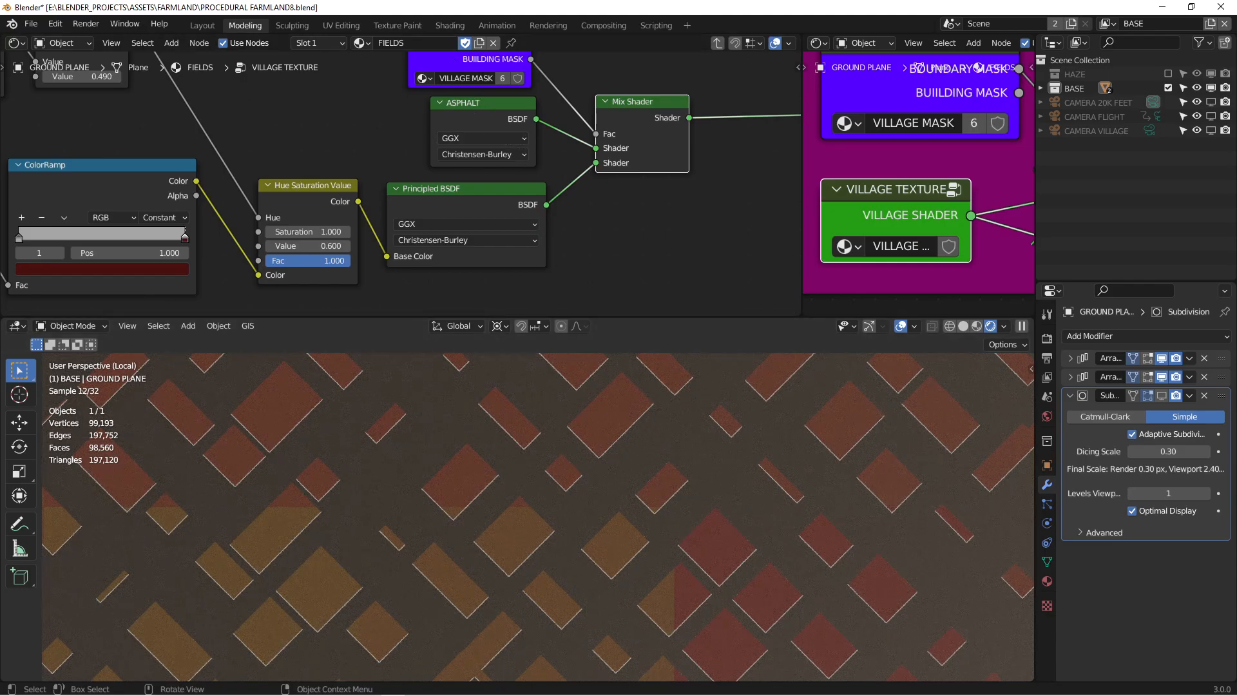
Switch to Photos, examine the buildings in FARMLAND VILLAGE TEST 001.png up close, and return to Blender
left_click_drag(0, 237, 619, 2)
scroll(538, 385, "up", 6)
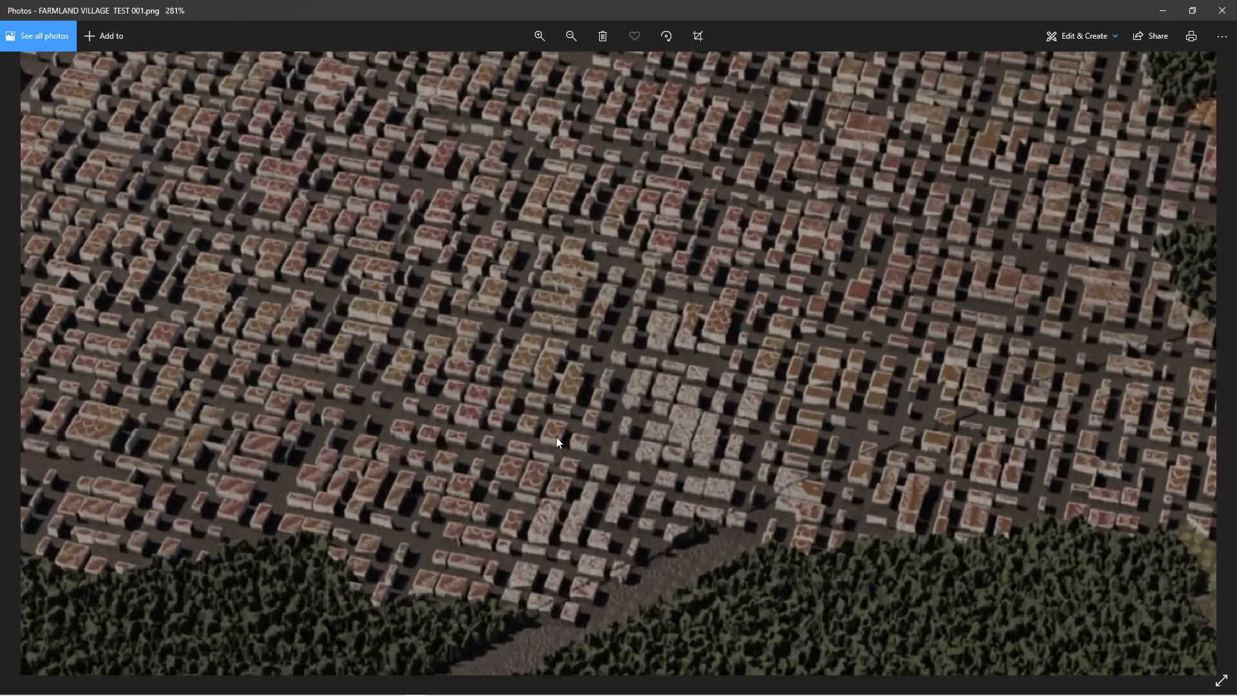
scroll(411, 415, "up", 3)
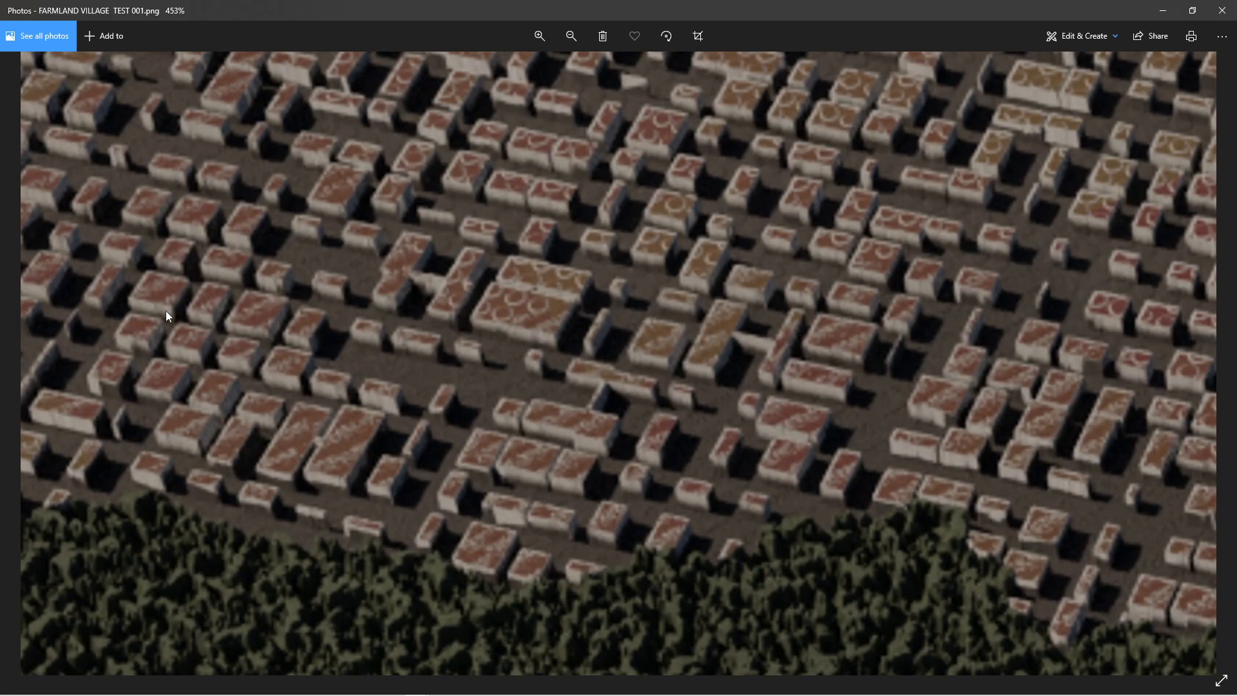
scroll(597, 245, "down", 5)
left_click_drag(1092, 10, 0, 129)
scroll(672, 231, "up", 1)
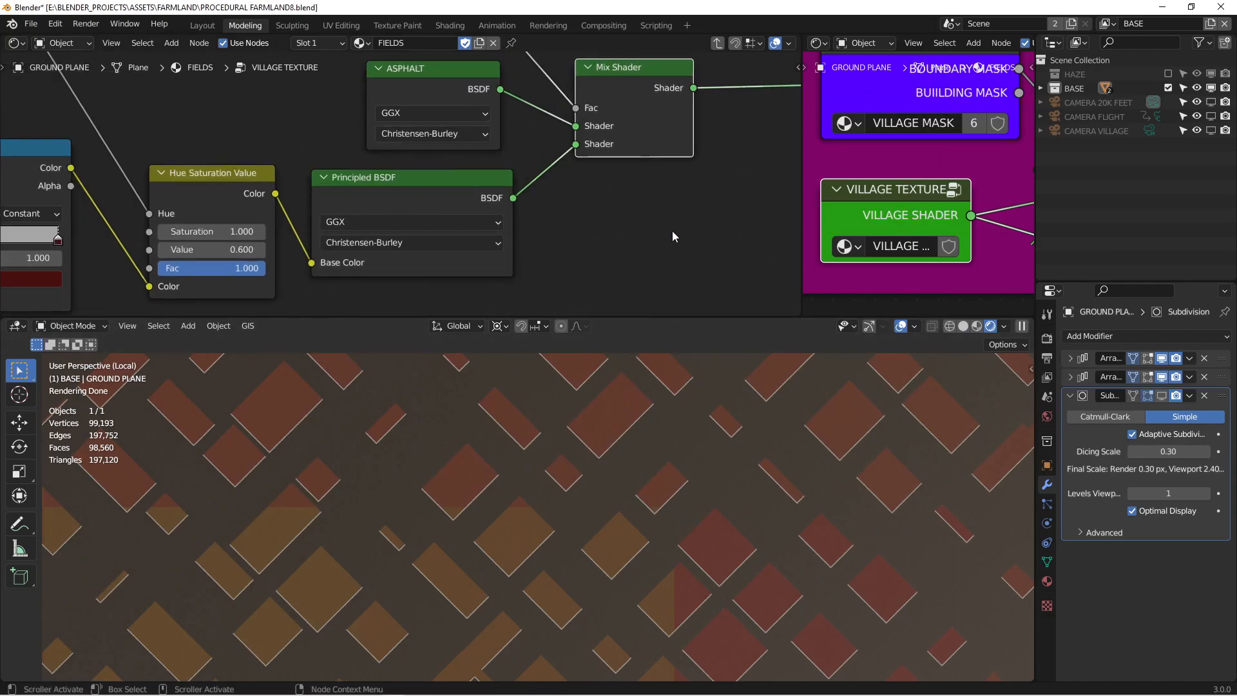
Switch the viewport to Solid shading and leave the VILLAGE TEXTURE node group
left_click(964, 326)
scroll(621, 218, "down", 8)
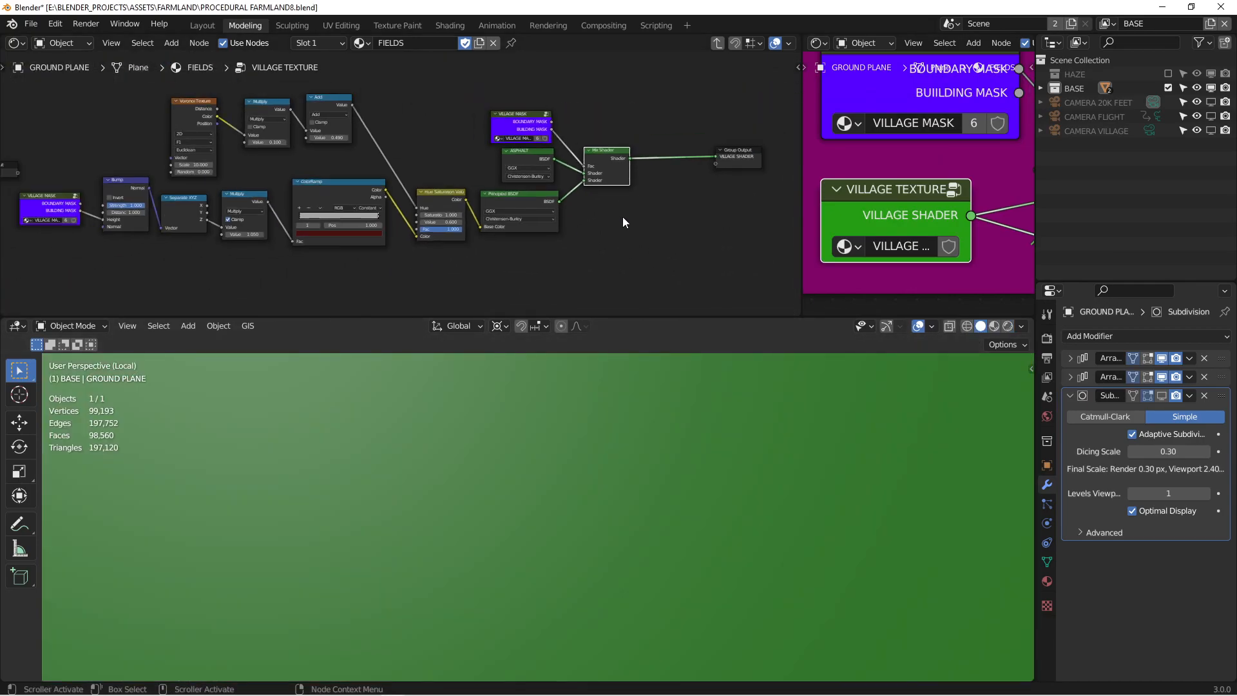
key("Tab")
Look over the chain of texture frames in the FIELDS material, from the combined crop textures to ADD VILLAGE TEXTURE
scroll(572, 202, "up", 2)
scroll(554, 199, "up", 2)
left_click(459, 121)
middle_click_drag(460, 123, 615, 140)
scroll(627, 161, "down", 2)
scroll(526, 176, "down", 4)
middle_click_drag(432, 206, 586, 191)
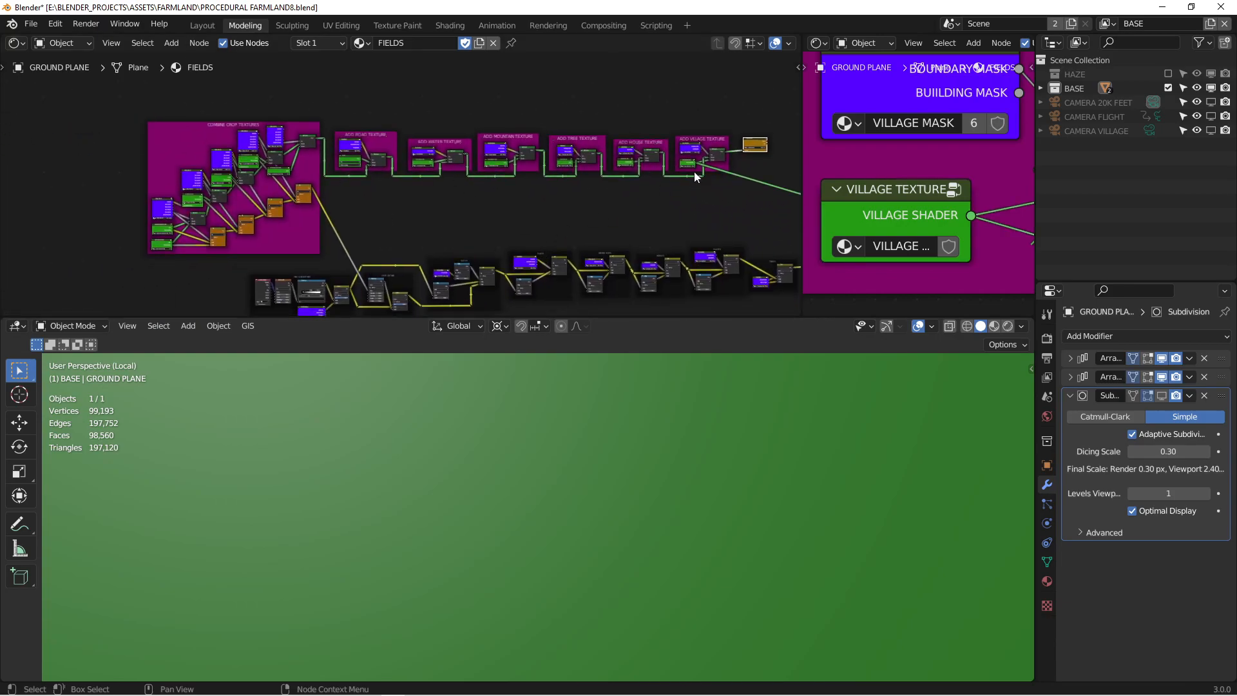
Preview the Color output of the HORIZON HAZE group that follows ADD VILLAGE TEXTURE in the FIELDS material
middle_click_drag(738, 156, 552, 169)
scroll(556, 168, "up", 9)
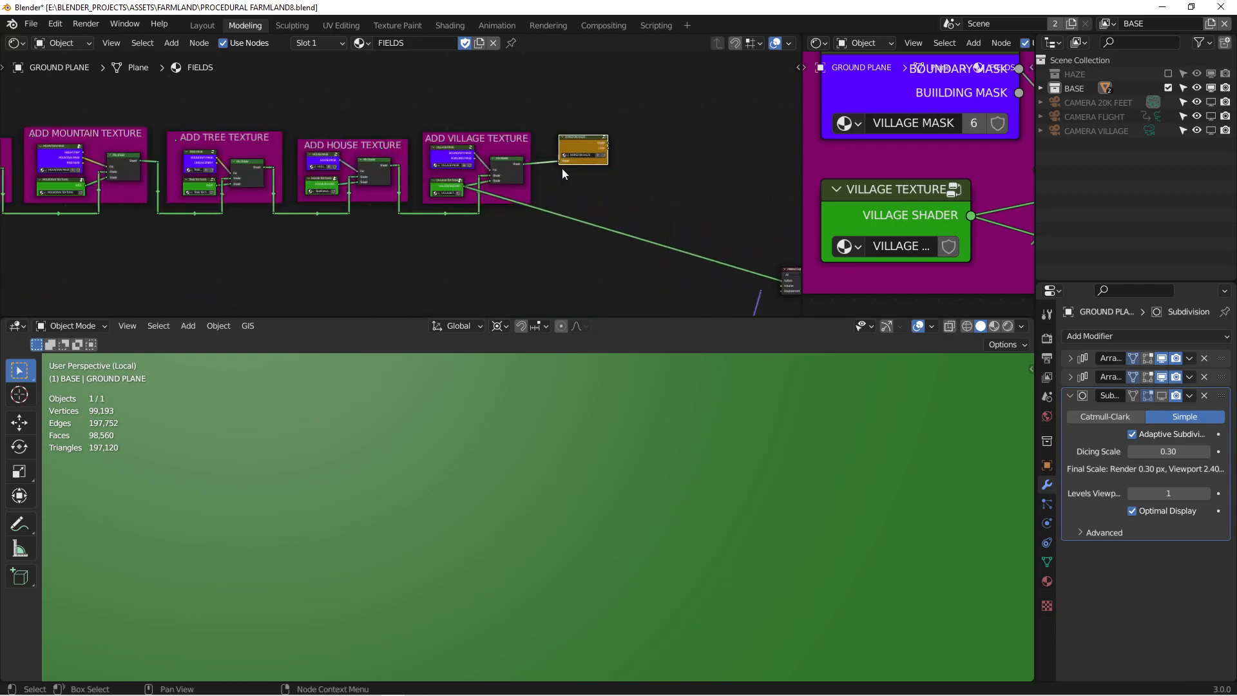
scroll(616, 186, "up", 3)
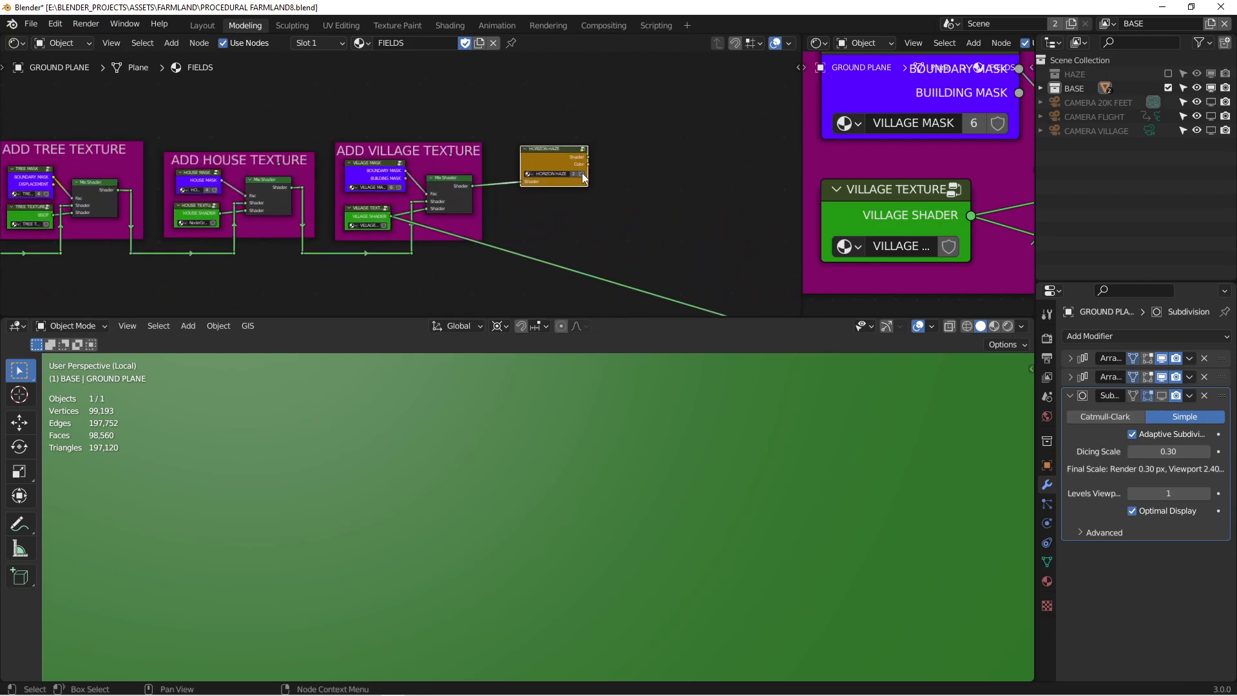
scroll(576, 171, "up", 1)
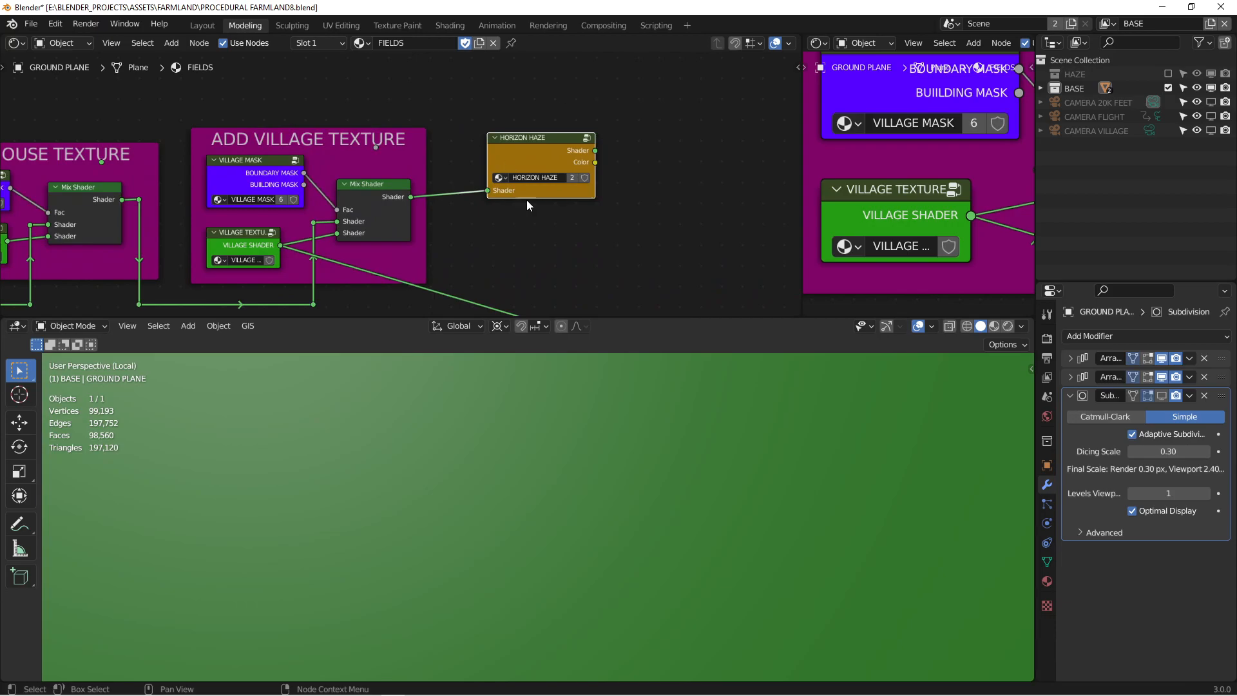
middle_click_drag(547, 155, 475, 143)
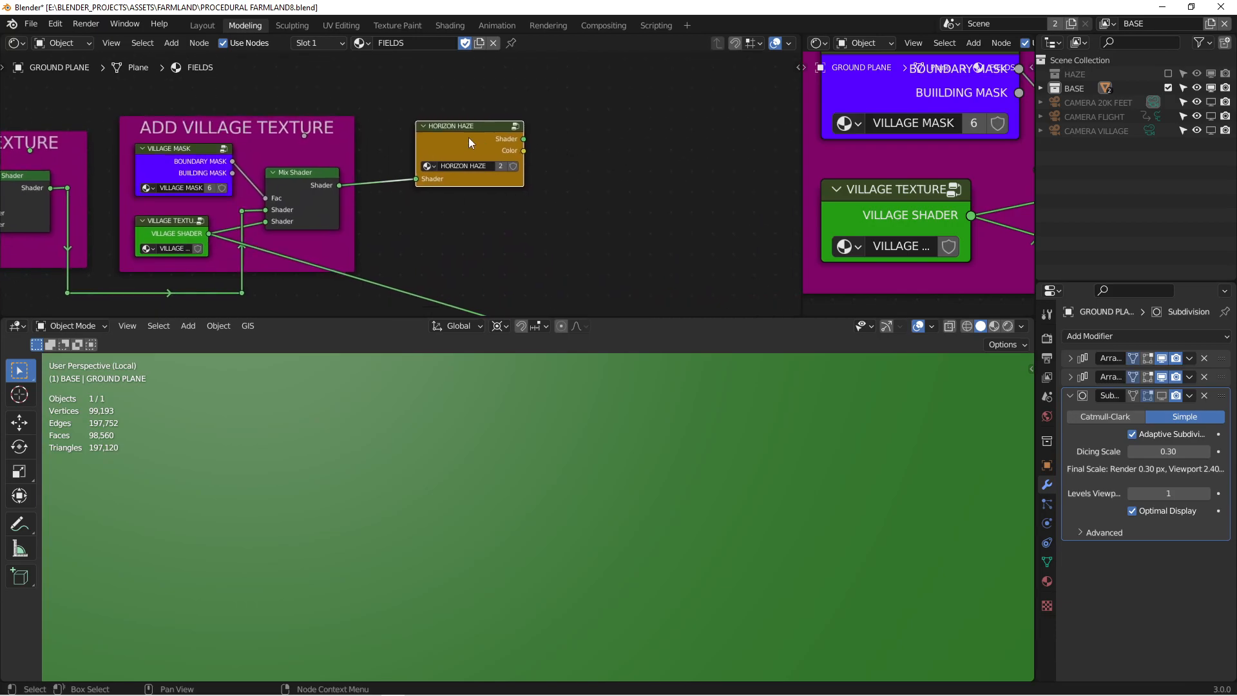
left_click(452, 132, "ctrl+shift")
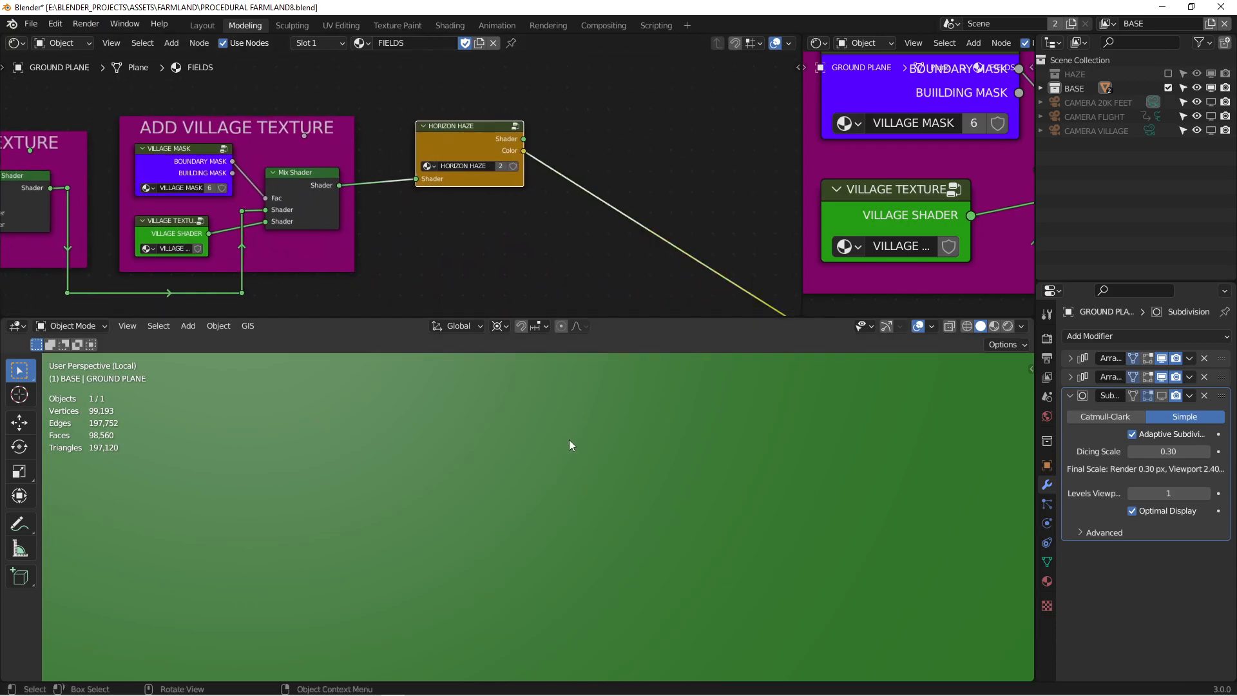
Switch to Photos, examine the distant haze in FARMLAND TEST 001.png, and return to Blender
left_click_drag(2, 169, 618, 0)
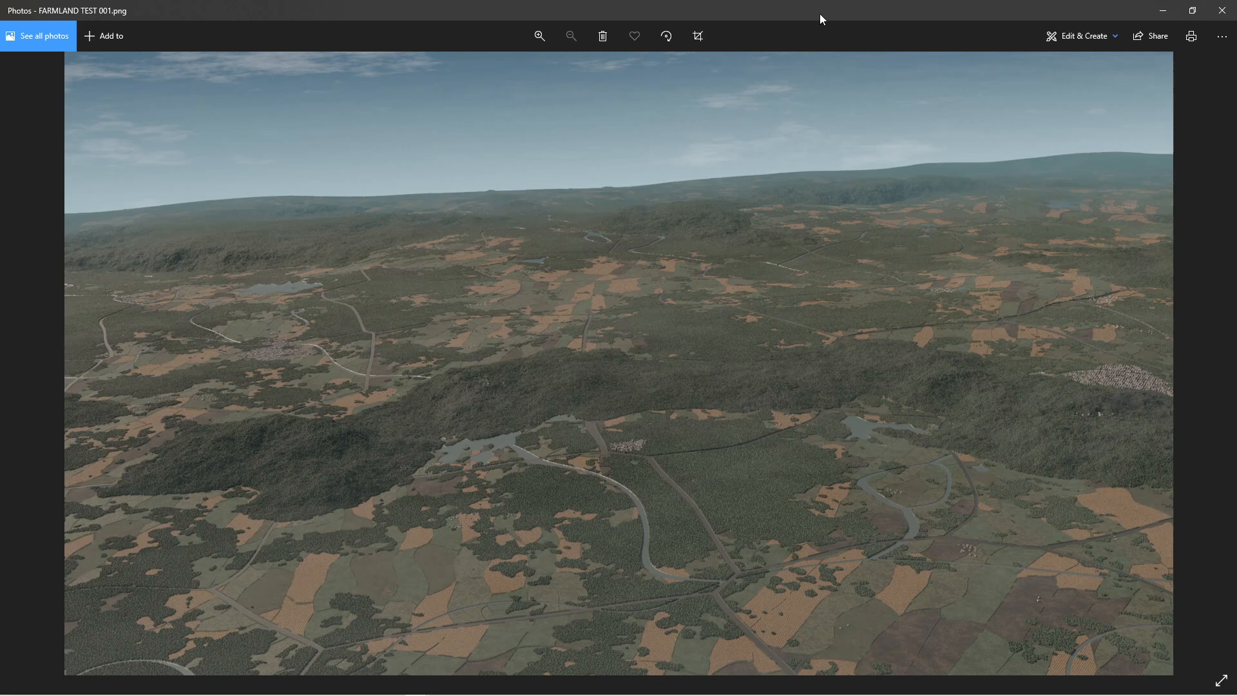
left_click_drag(823, 10, 1, 193)
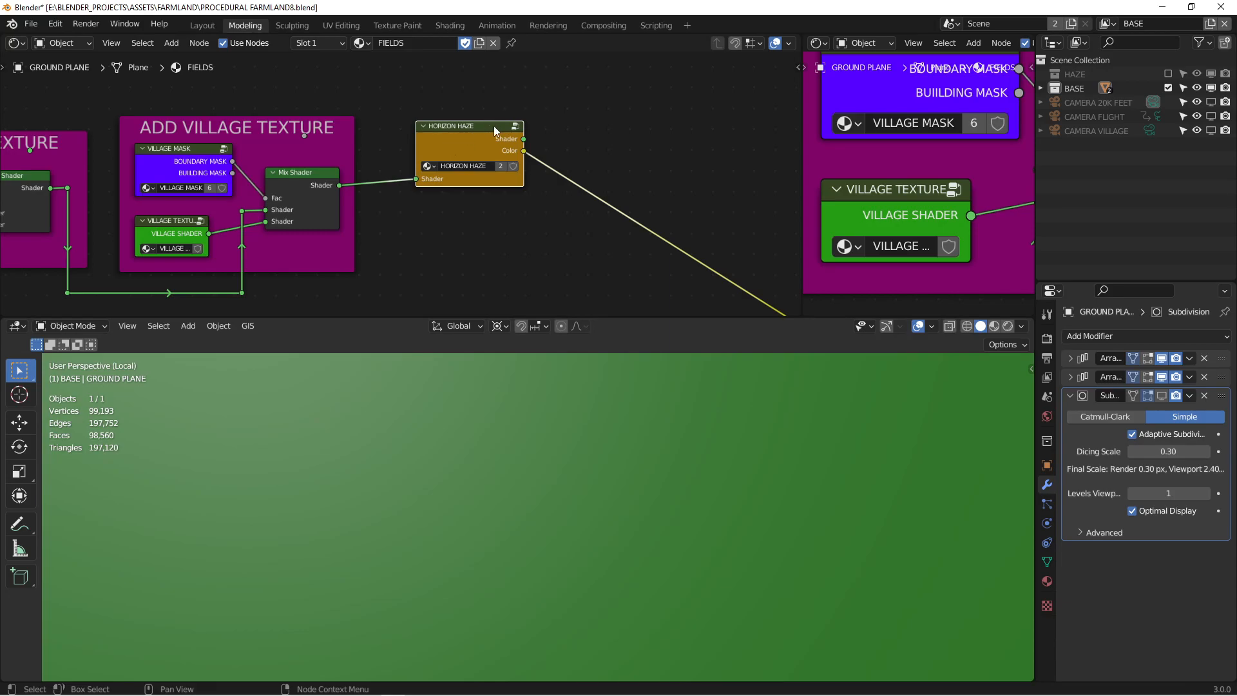
Open the HORIZON HAZE node group and view its mask through the camera in Rendered shading
key("Tab")
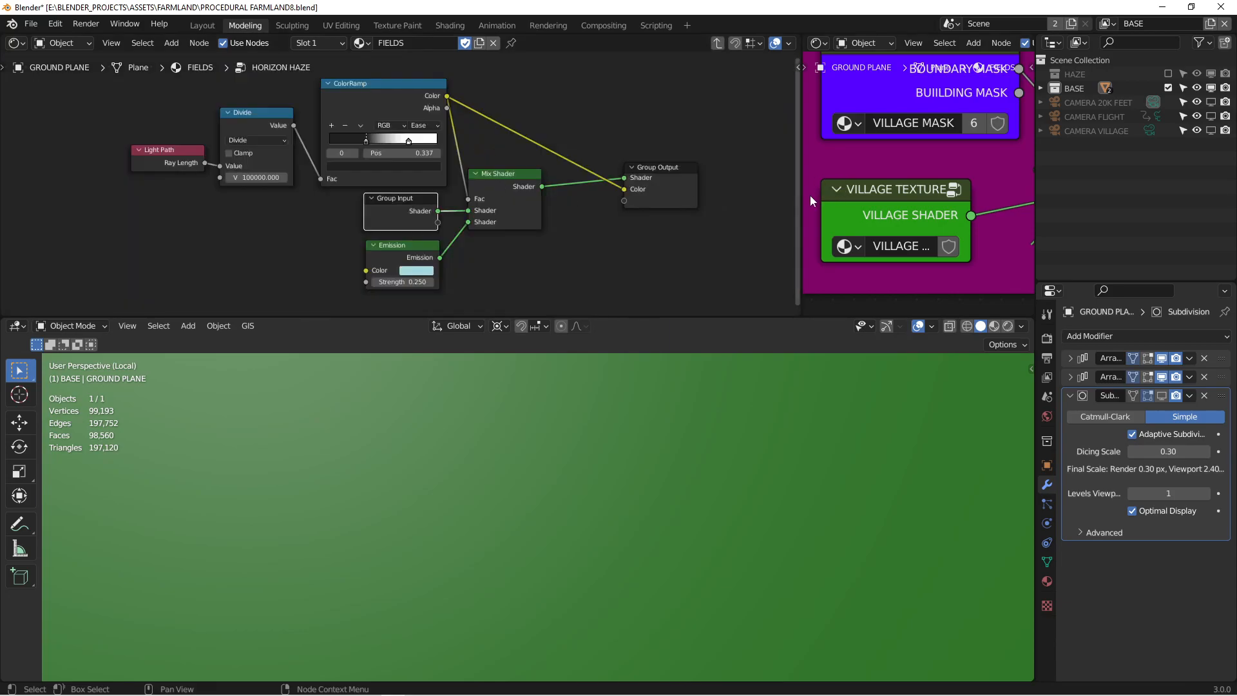
scroll(980, 183, "down", 5)
middle_click_drag(988, 176, 903, 215)
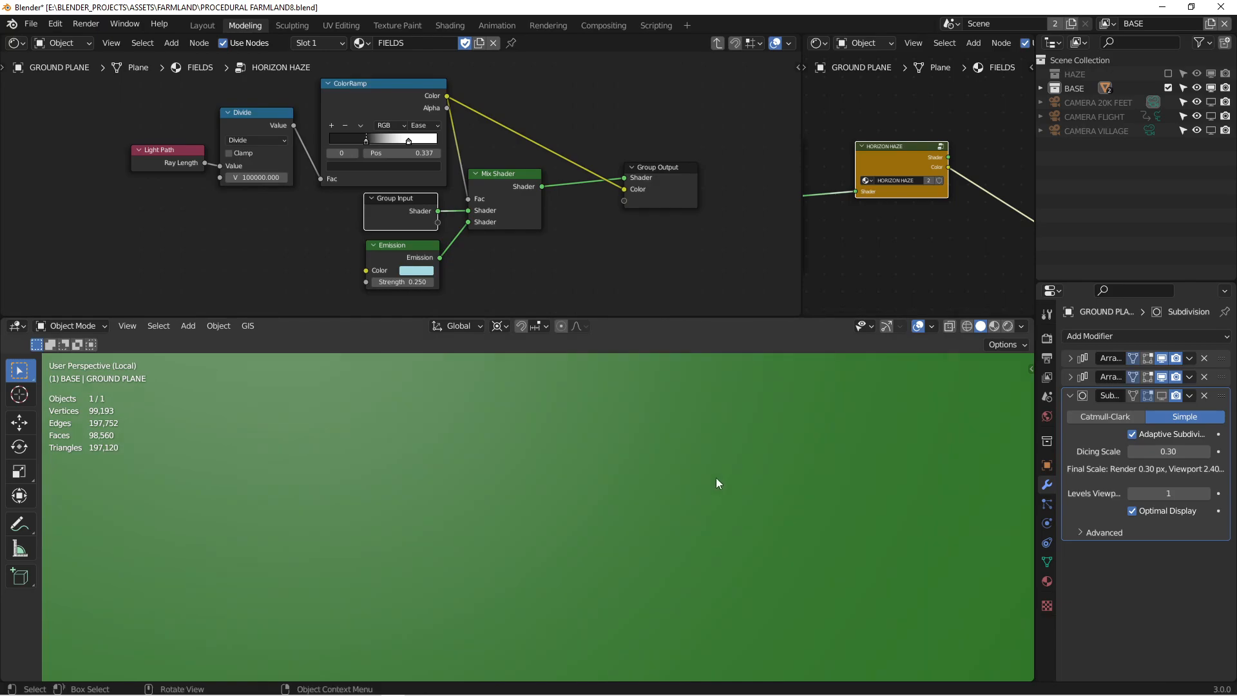
key("KP_0")
scroll(554, 194, "up", 1)
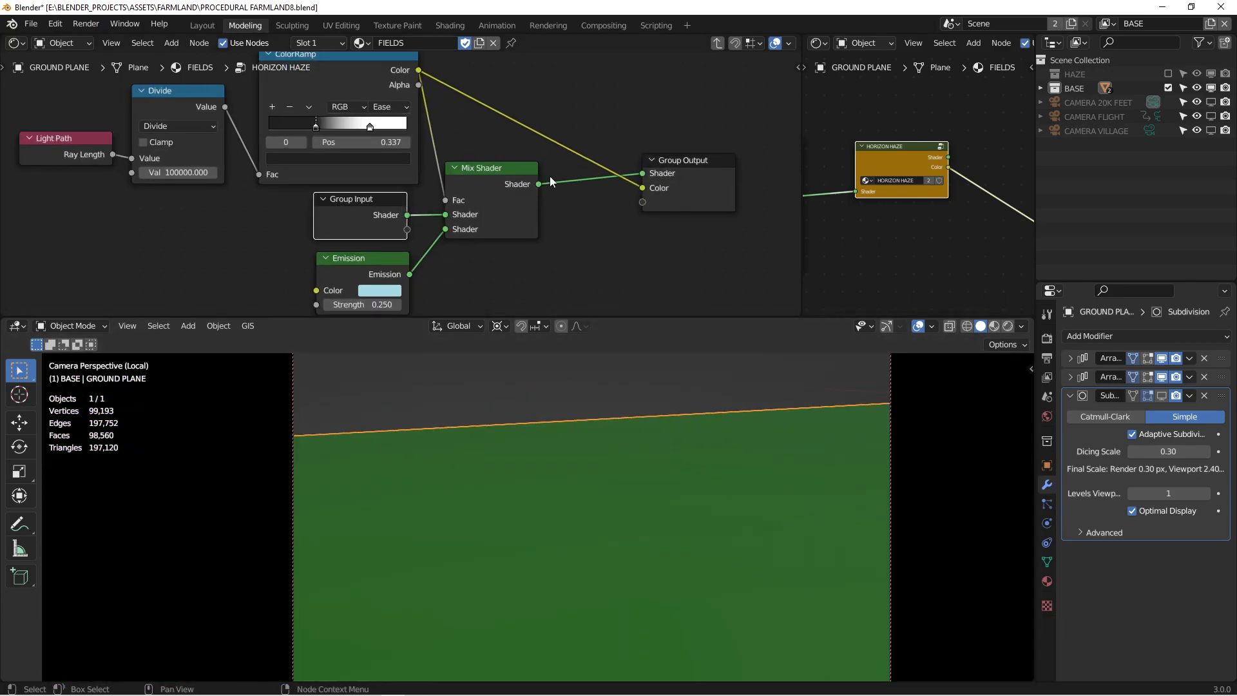
left_click(1004, 326)
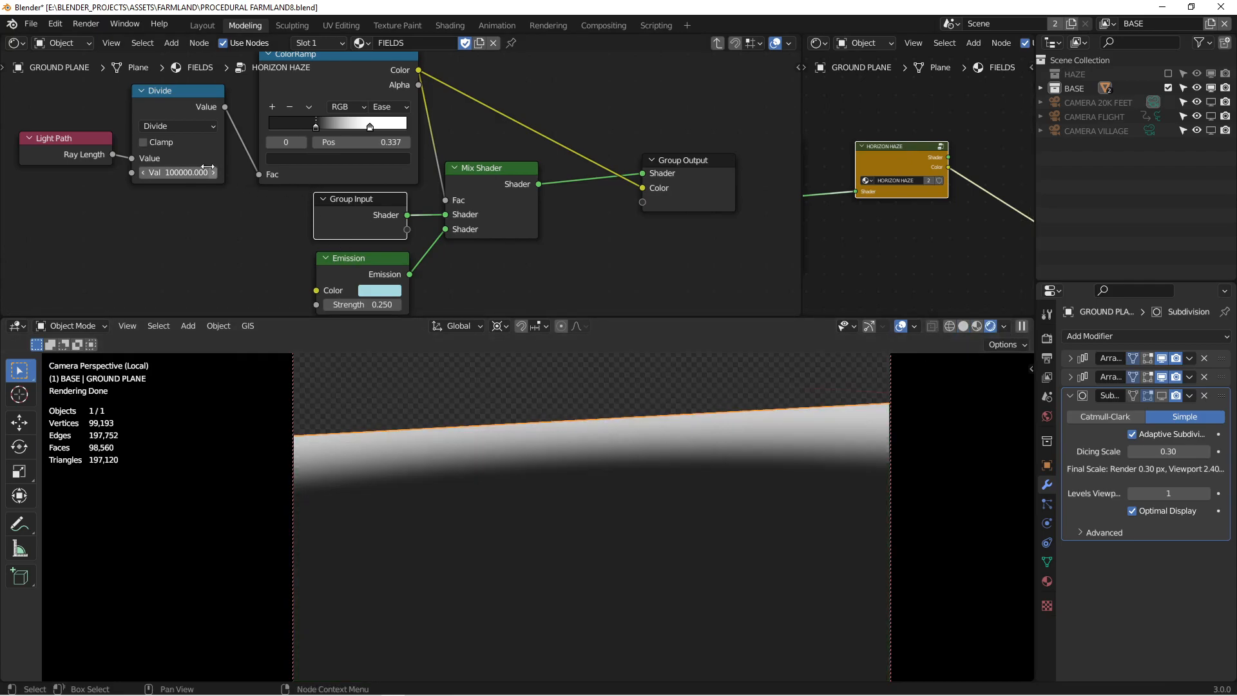
Examine the Light Path Ray Length and Divide nodes, comparing the haze mask from outside and from the camera
middle_click_drag(213, 172, 453, 215)
scroll(357, 219, "up", 1)
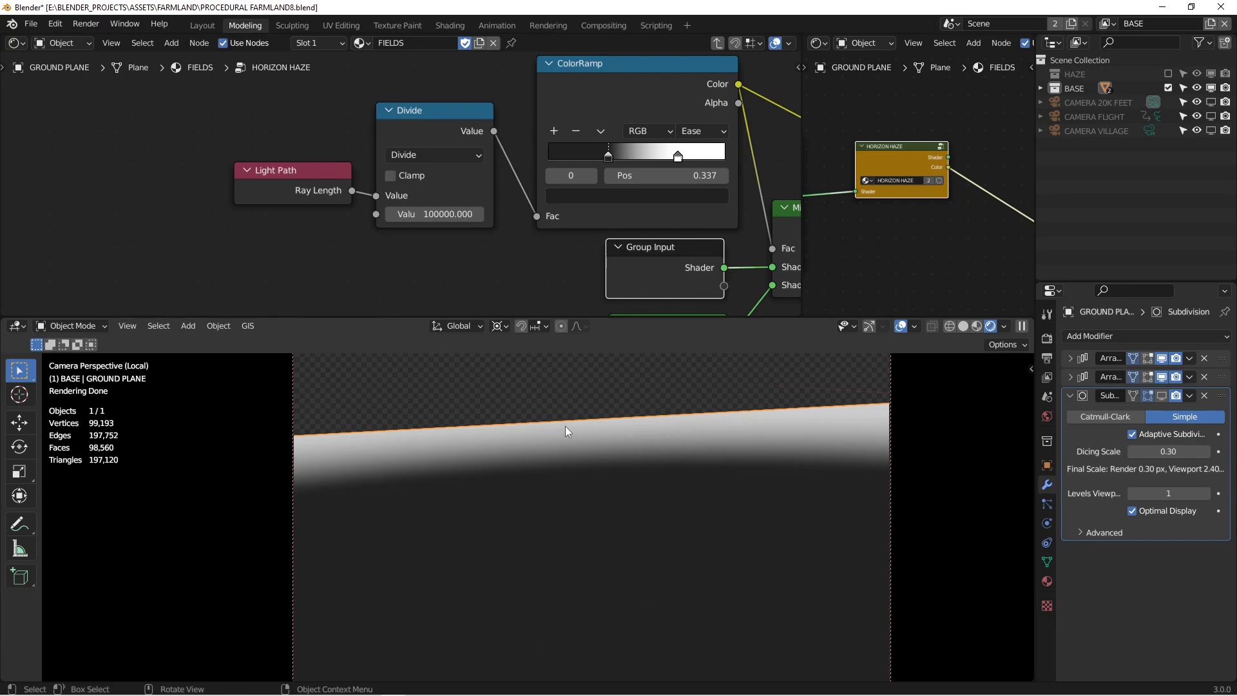
key("KP_0")
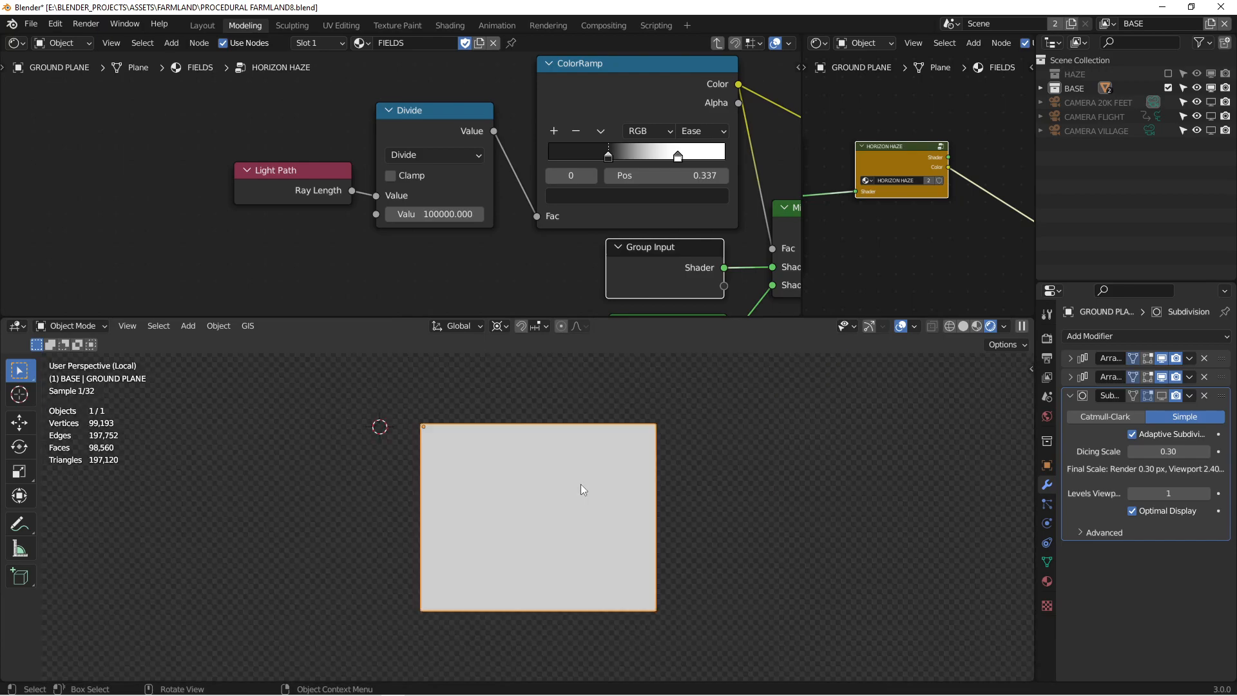
middle_click_drag(586, 504, 617, 428)
key("KP_0")
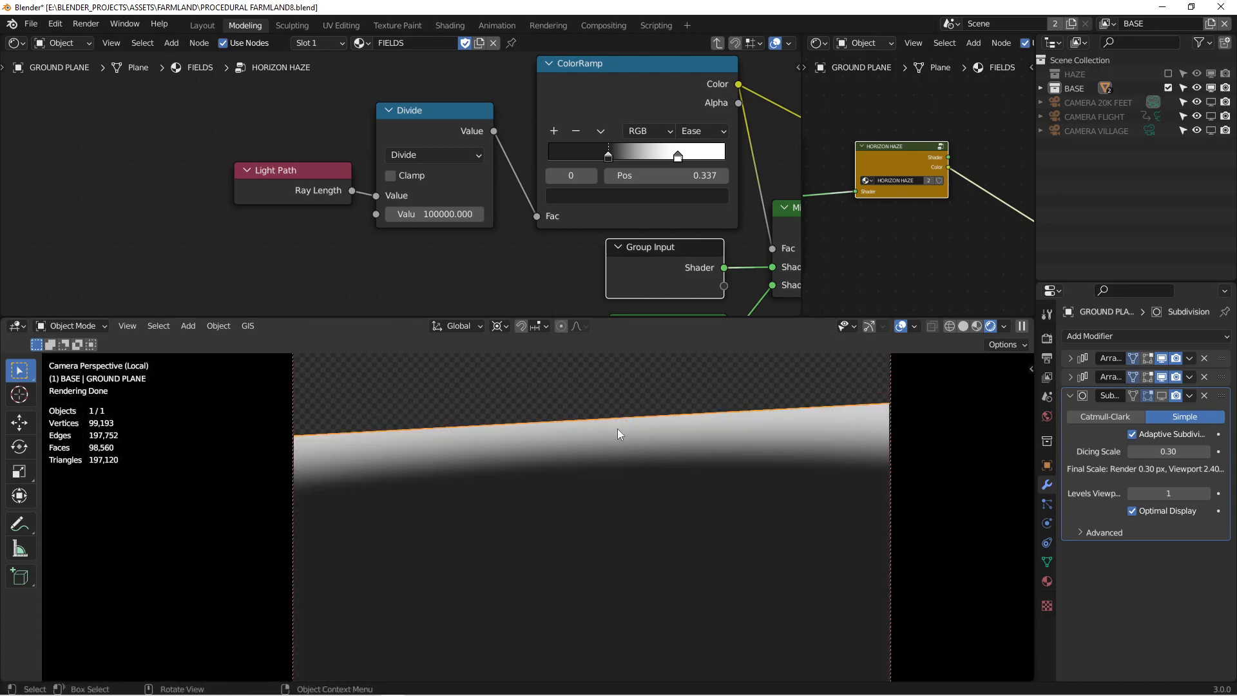
middle_click_drag(430, 202, 304, 194)
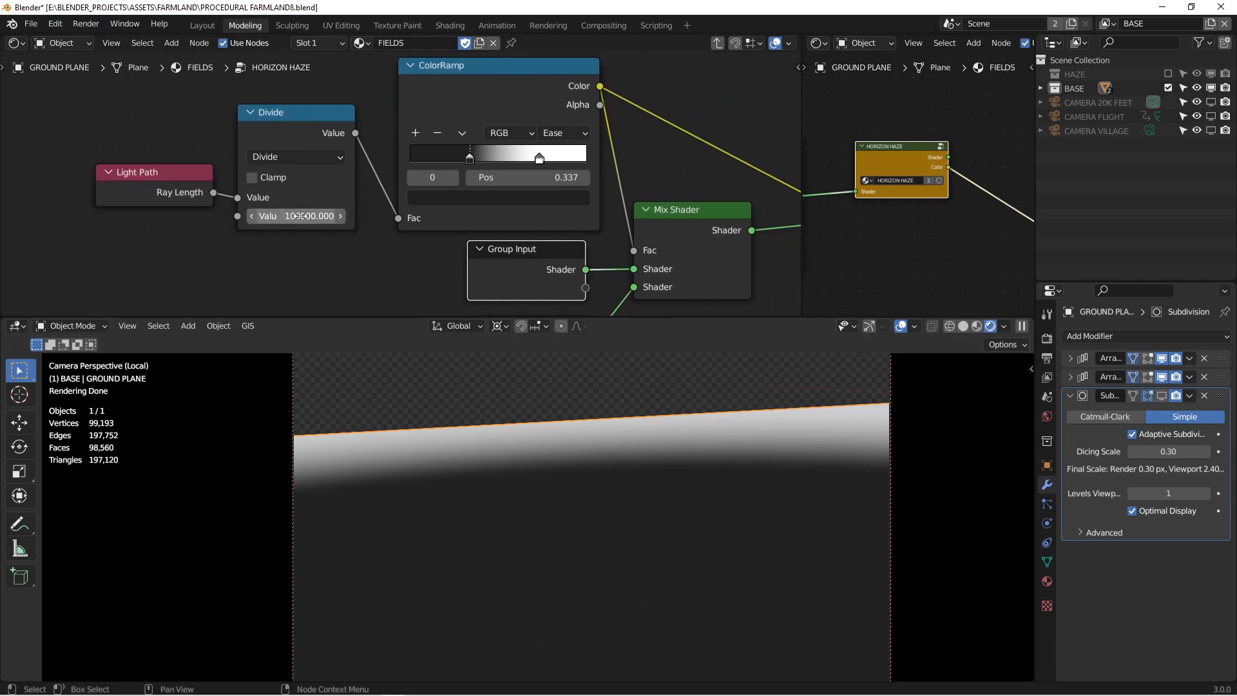
left_click(278, 214)
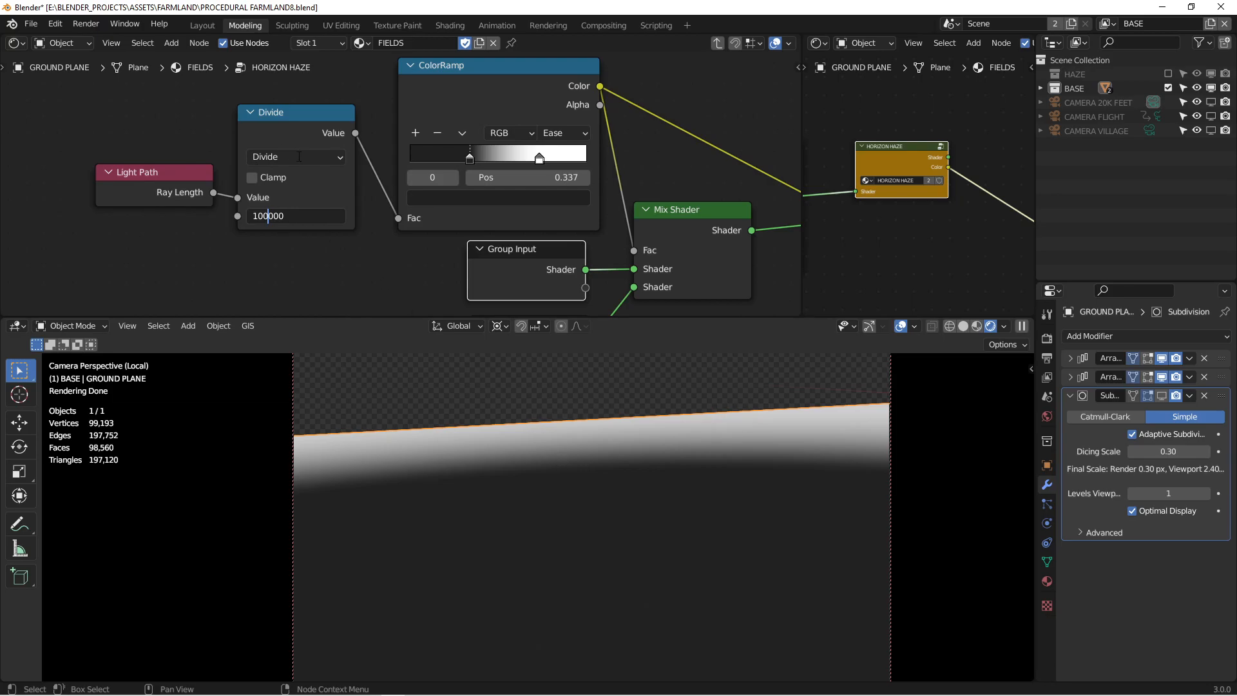
key("Return")
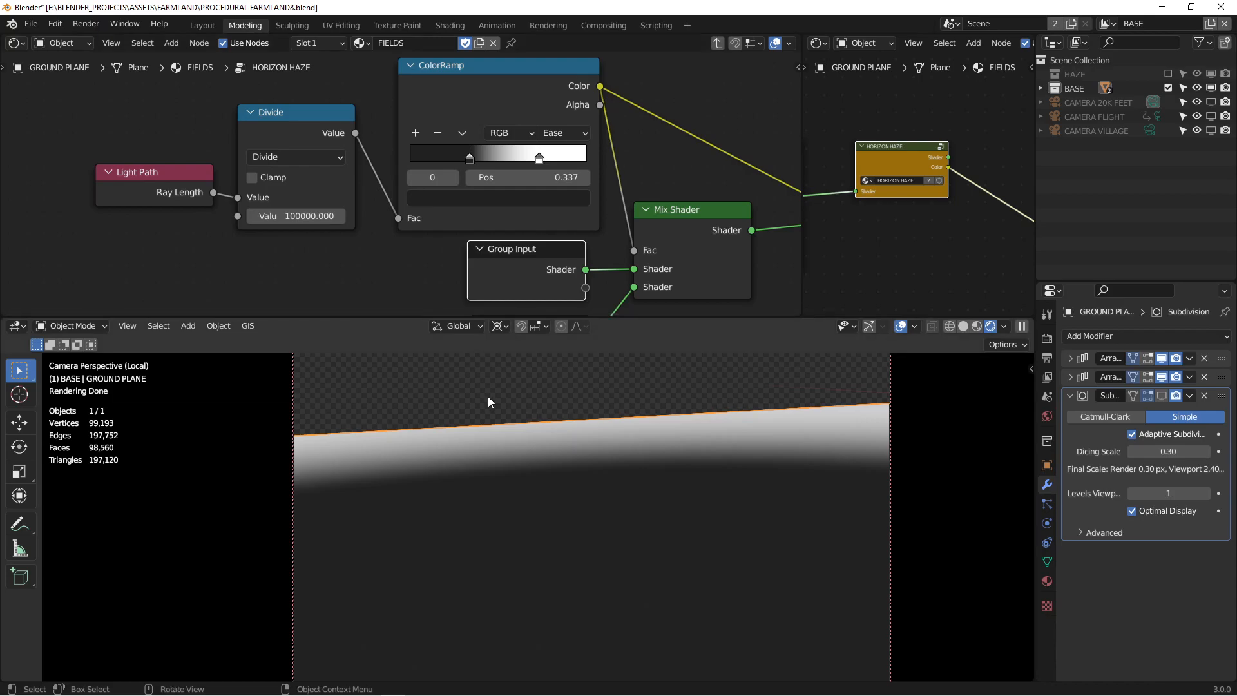
Shift both haze ColorRamp stops toward the black end, with the white stop at 0.607, and preview the group's Shader output
mouse_move(469, 158)
left_mouse_down()
mouse_move(449, 165)
mouse_move(462, 163)
left_mouse_up()
left_click_drag(540, 161, 516, 169)
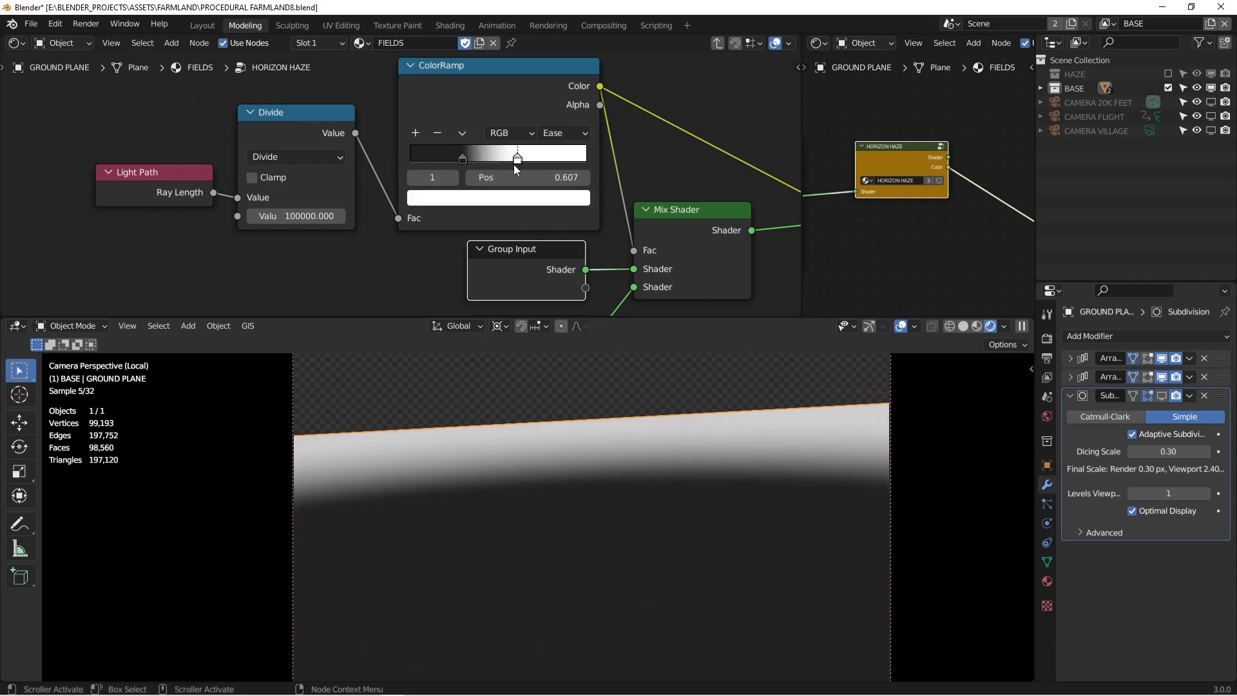
middle_click_drag(683, 186, 508, 163)
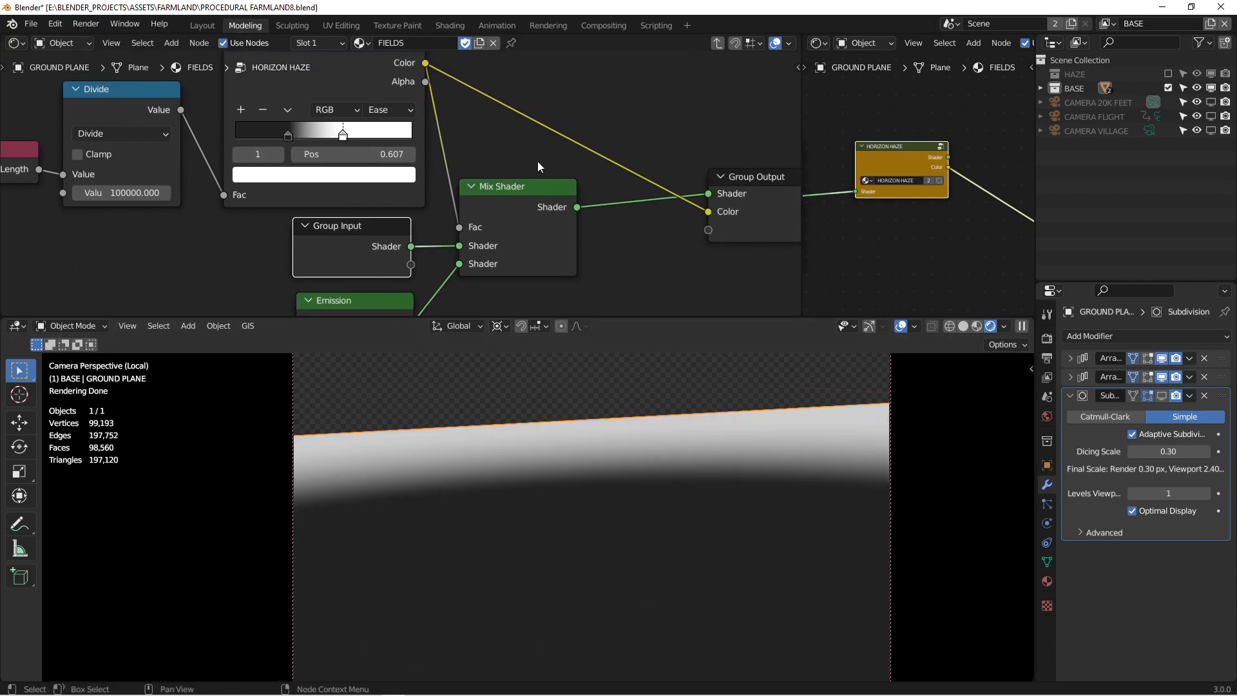
left_click(908, 163, "ctrl+shift")
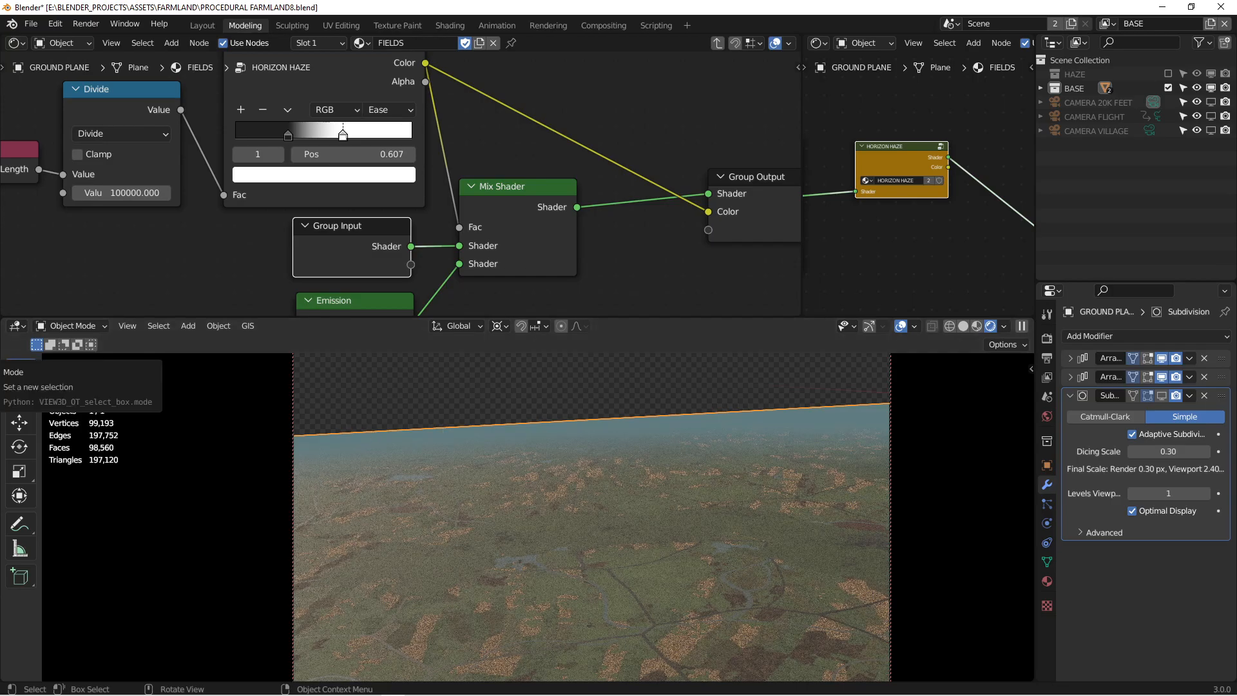
Switch to Photos, compare the haze against FARMLAND TEST 001.png, and return to Blender
left_click_drag(0, 129, 760, 0)
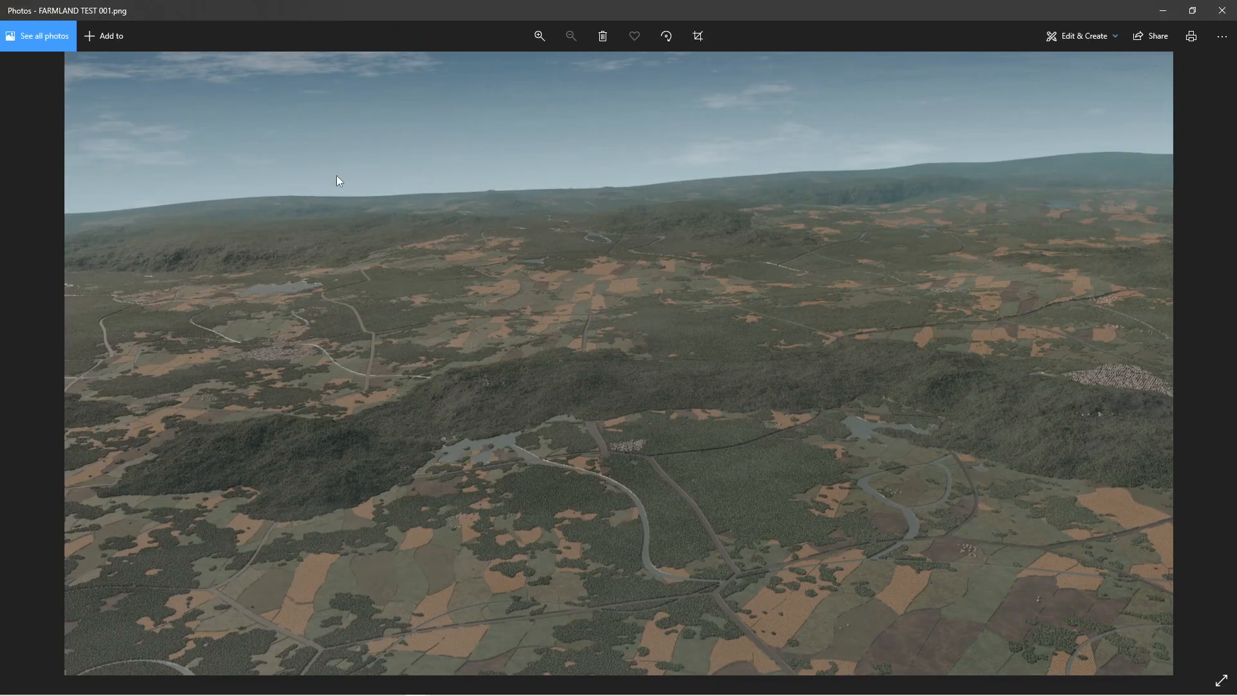
left_click_drag(900, 1, 0, 99)
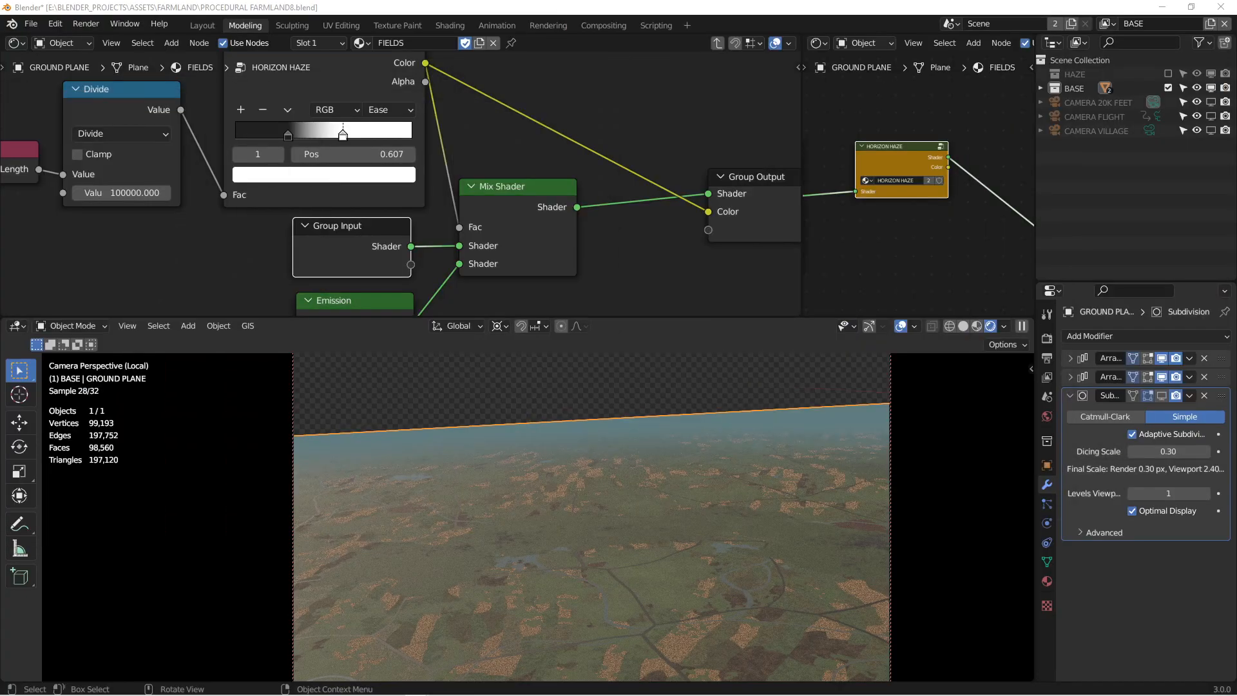
Move the white stop of the HORIZON HAZE ColorRamp to position 0.525
key("Home")
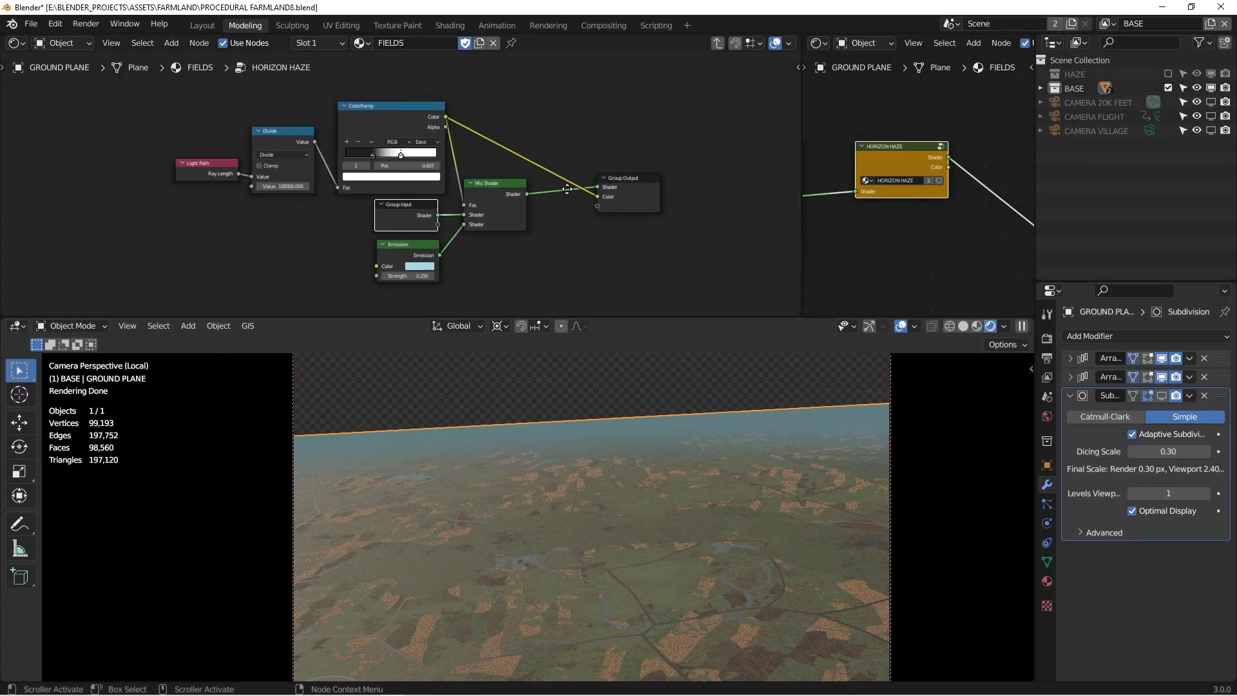
scroll(451, 187, "up", 3)
left_click_drag(355, 130, 338, 136)
left_click(737, 170)
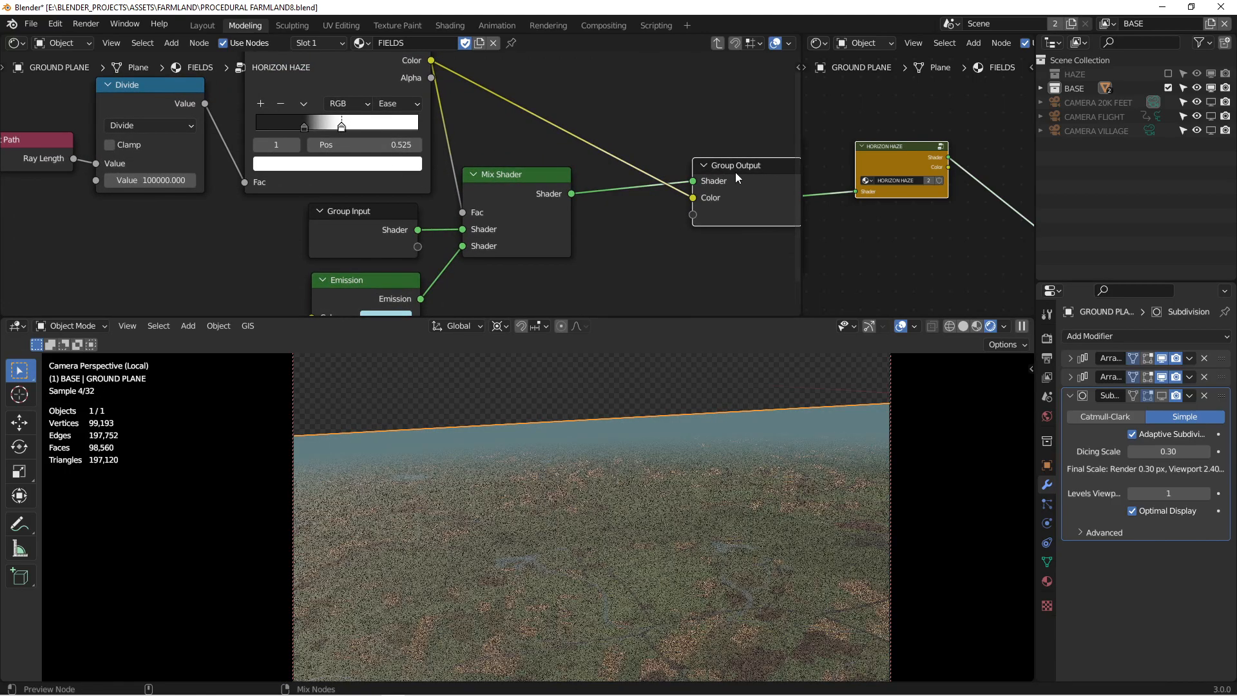
Set the haze ColorRamp's black stop to position 0.374 while previewing the Color output, and switch the preview back to Shader
left_click(891, 149, "ctrl+shift")
left_click(304, 127)
mouse_move(304, 125)
left_mouse_down()
mouse_move(372, 133)
mouse_move(317, 129)
left_mouse_up()
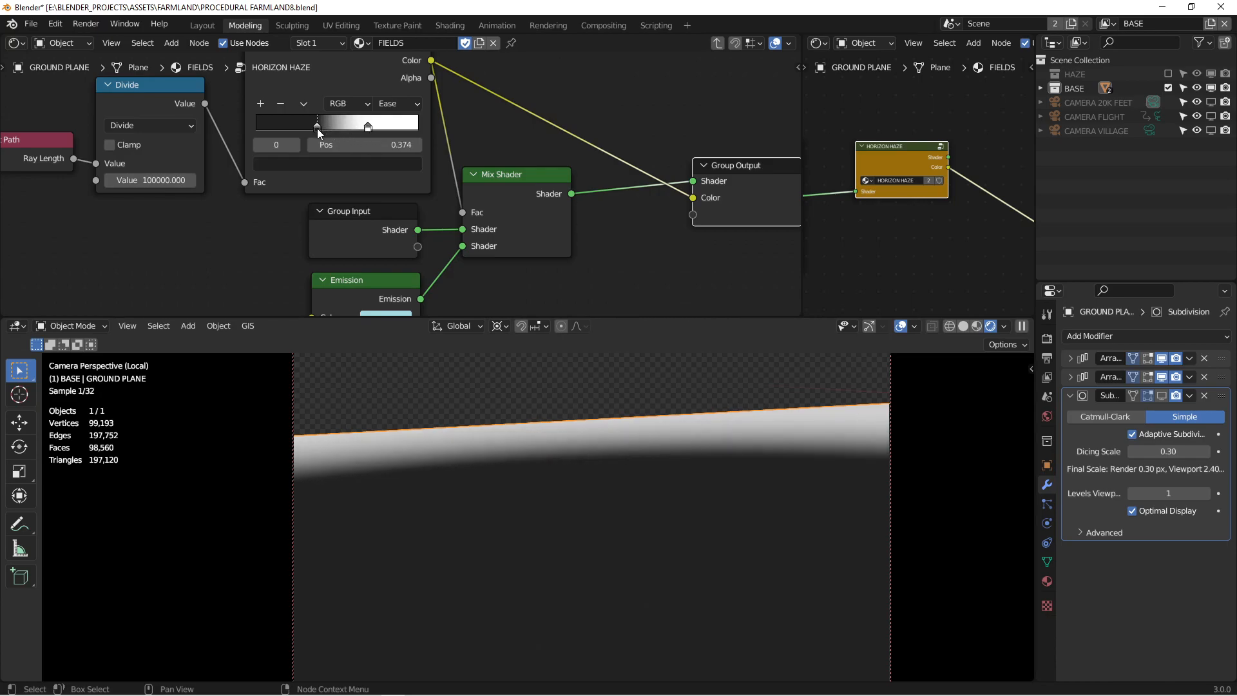
left_click(907, 158, "ctrl+shift")
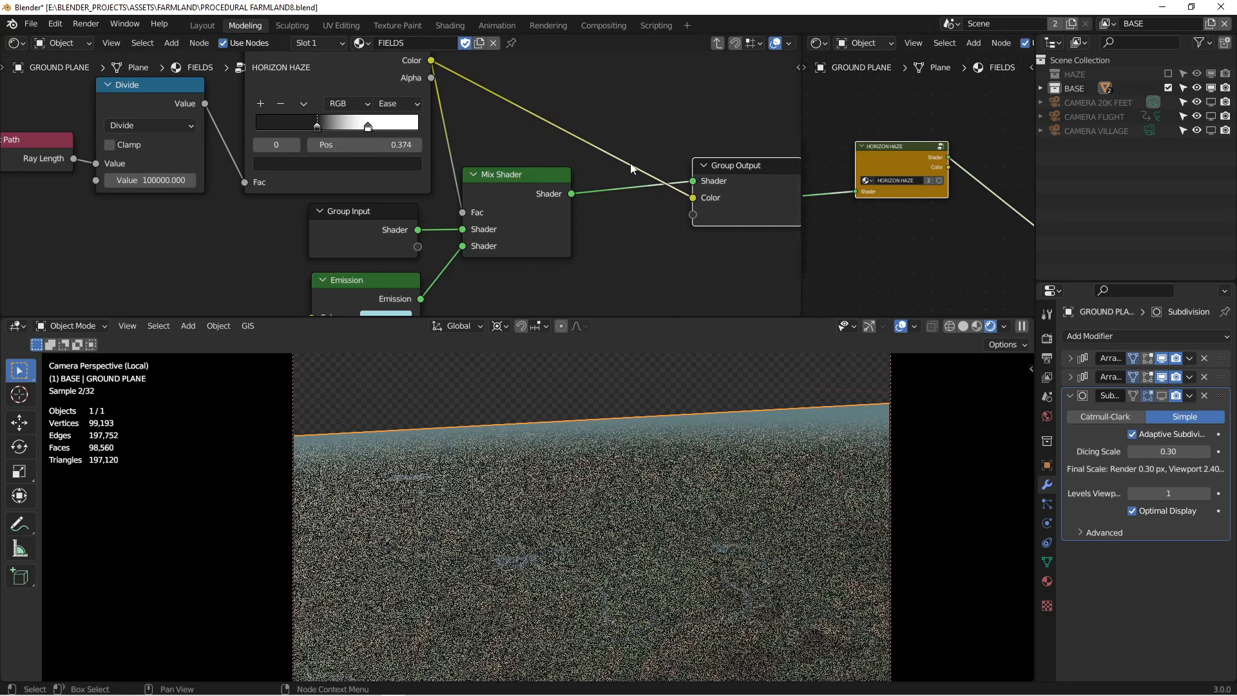
Leave the HORIZON HAZE group and look over the node chain starting with the HILLS & MOUNTAINS frame
scroll(676, 185, "down", 3)
scroll(666, 216, "down", 1)
key("Tab")
scroll(581, 248, "down", 2)
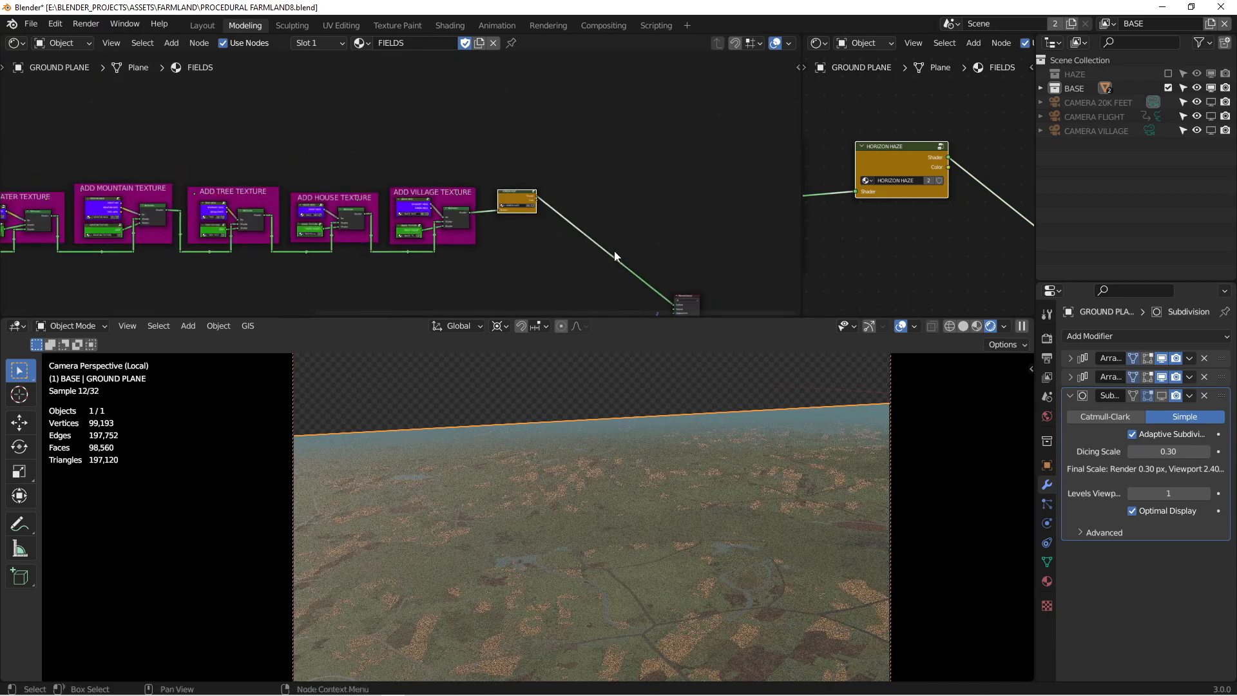
scroll(614, 251, "down", 1)
middle_click_drag(614, 252, 642, 183)
middle_click_drag(484, 241, 676, 129)
middle_click_drag(171, 227, 492, 224)
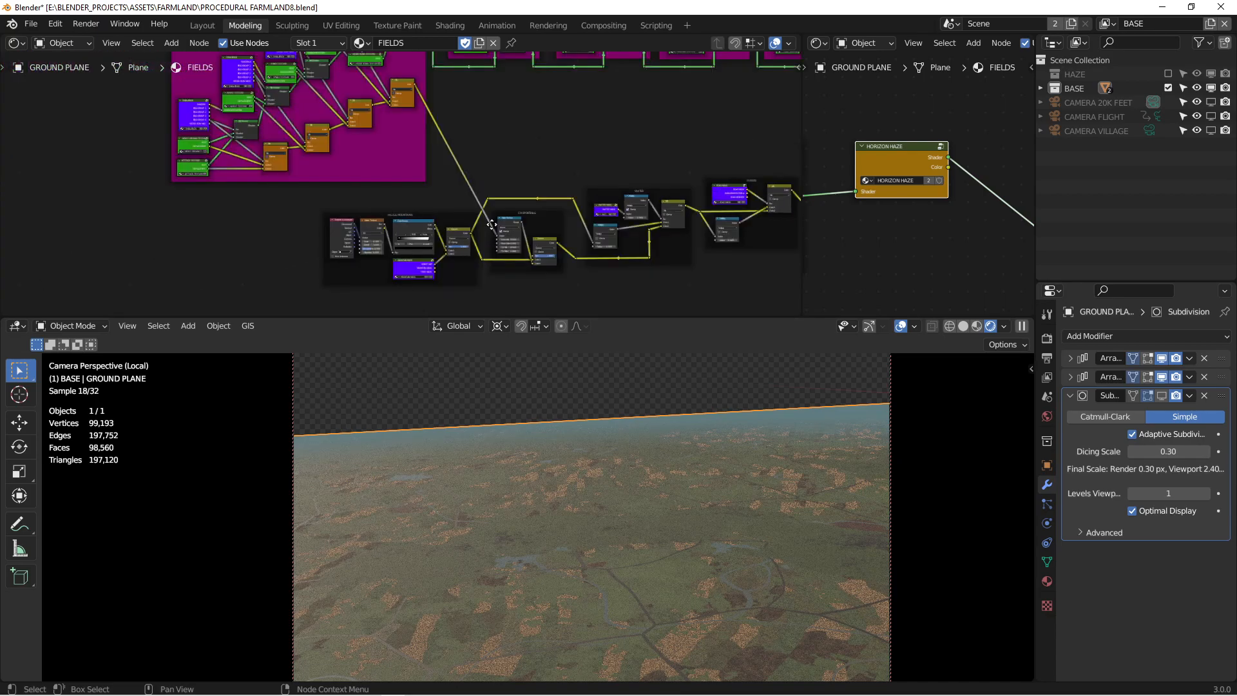
scroll(459, 203, "up", 2)
scroll(447, 137, "up", 2)
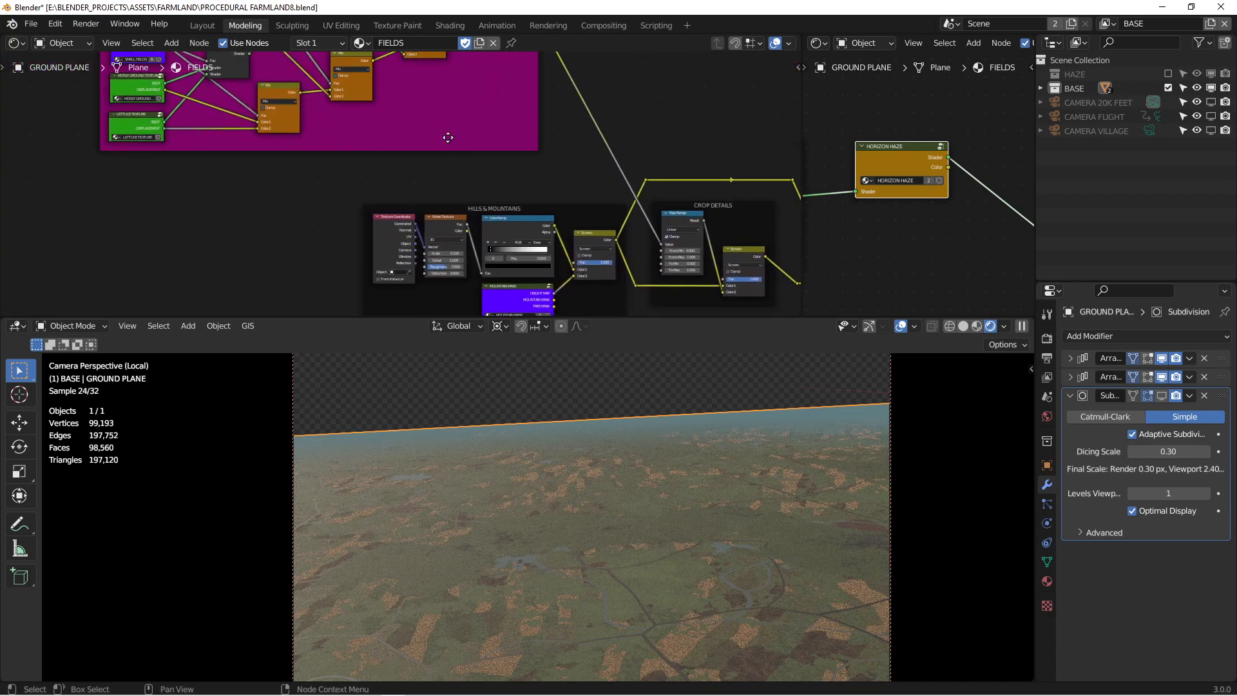
Preview the ColorRamp output in the HILLS & MOUNTAINS frame and examine the noise it produces on the ground plane
middle_click_drag(579, 229, 555, 148)
scroll(585, 178, "up", 5)
middle_click_drag(397, 156, 455, 179)
scroll(455, 179, "up", 3)
left_click(500, 138)
left_click(501, 134, "ctrl+shift")
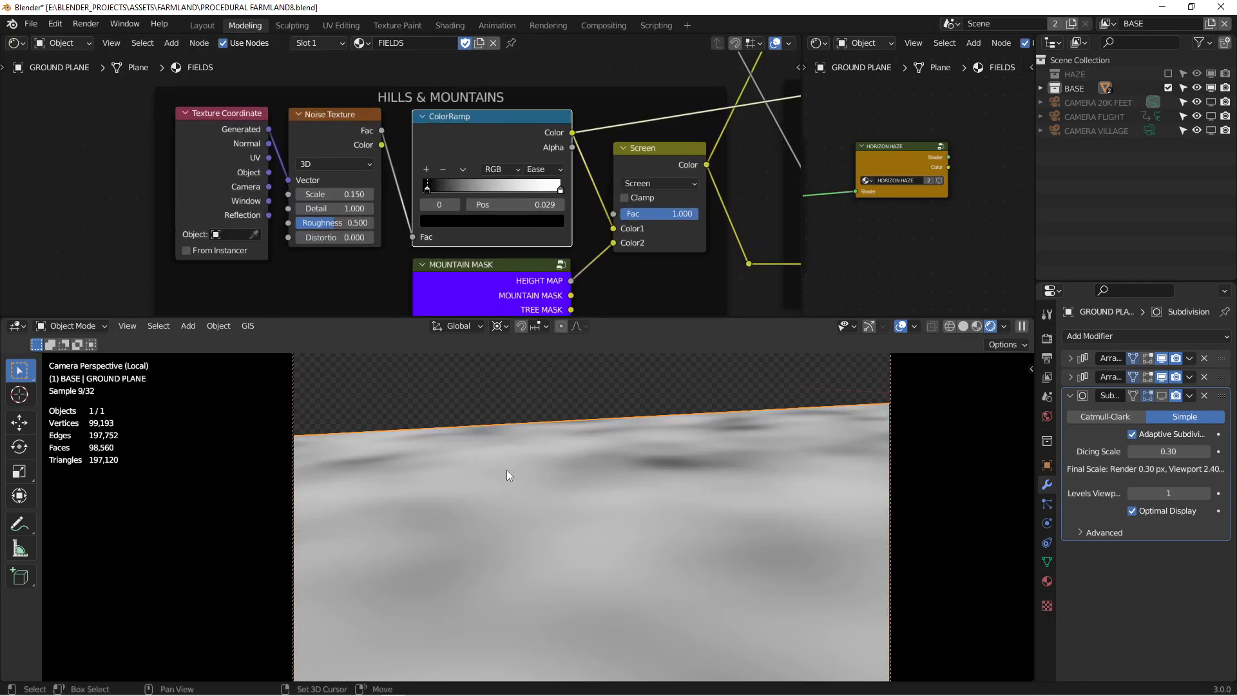
scroll(461, 192, "down", 3)
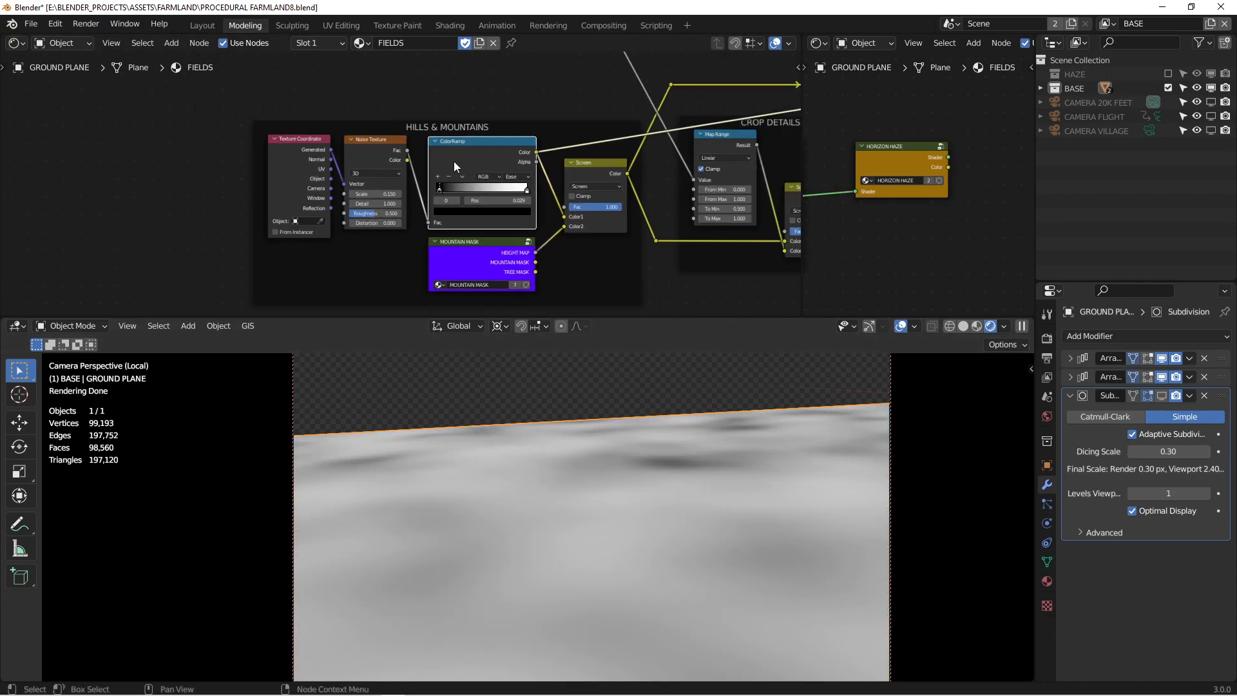
scroll(366, 148, "up", 2)
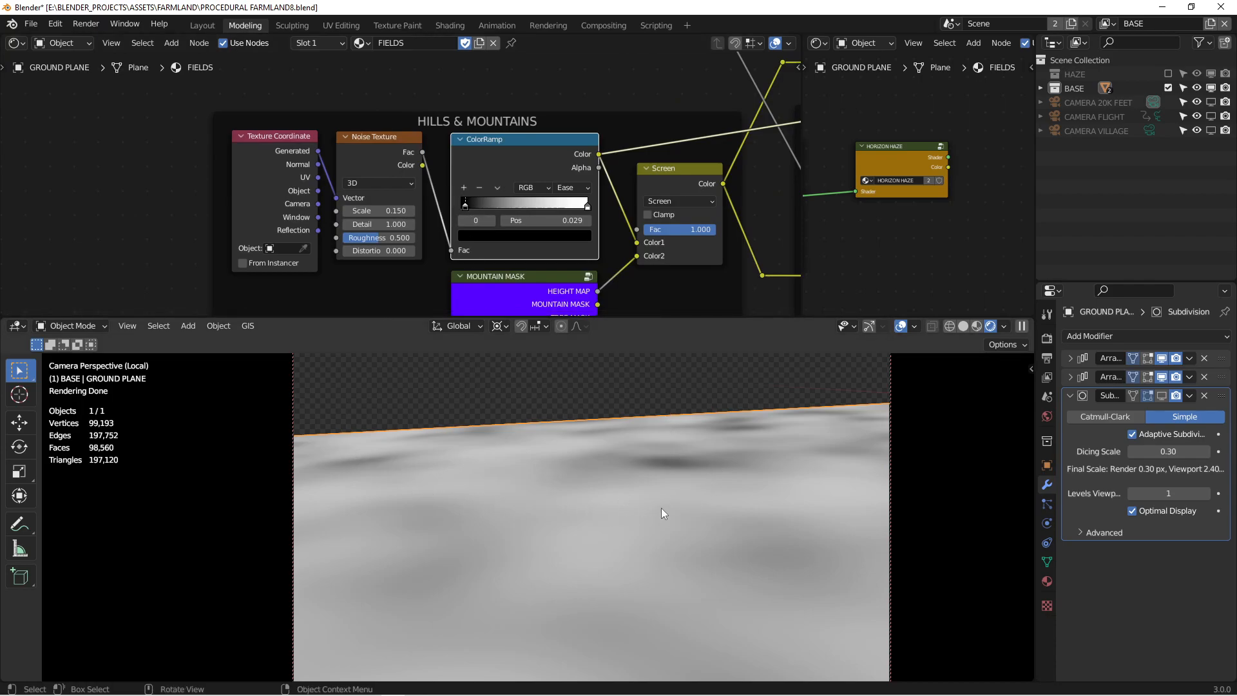
Preview the HEIGHT MAP output of the MOUNTAIN MASK group in the HILLS & MOUNTAINS frame
middle_click_drag(614, 201, 461, 159)
scroll(533, 196, "down", 3)
left_click(392, 219)
left_click(404, 219, "ctrl+shift")
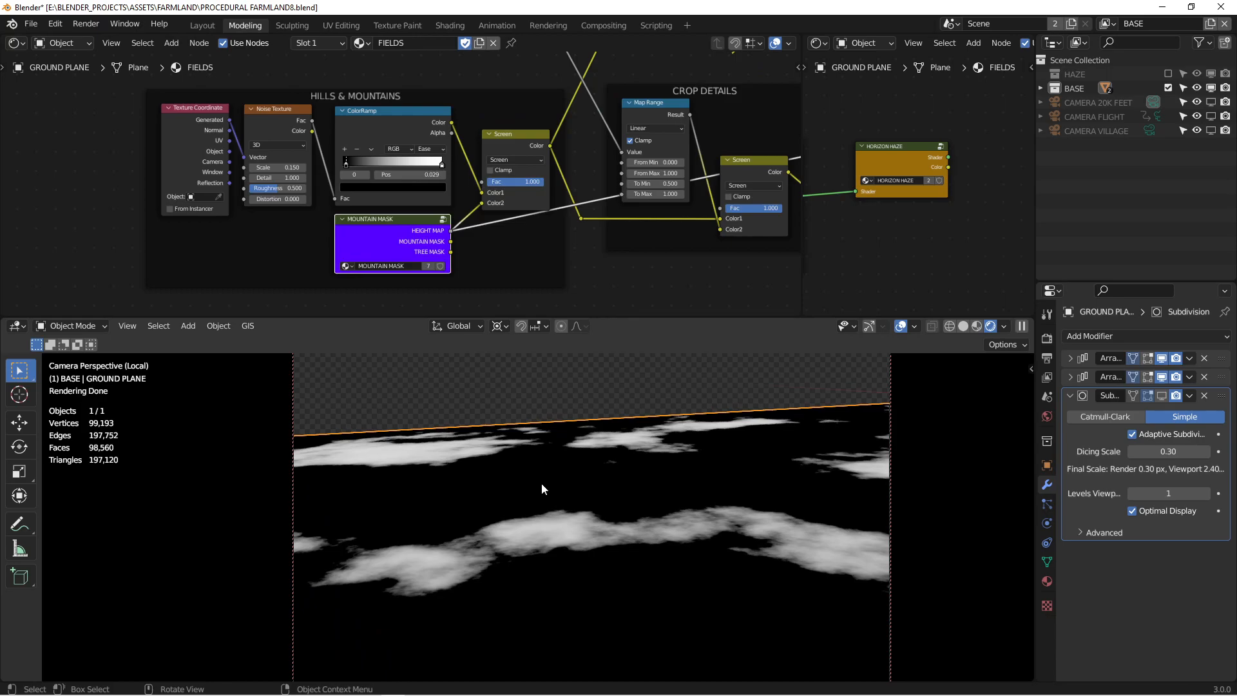
Examine the mountain height map from above, framing the whole ground plane and rolling the top view
key("KP_7")
key("KP_Decimal")
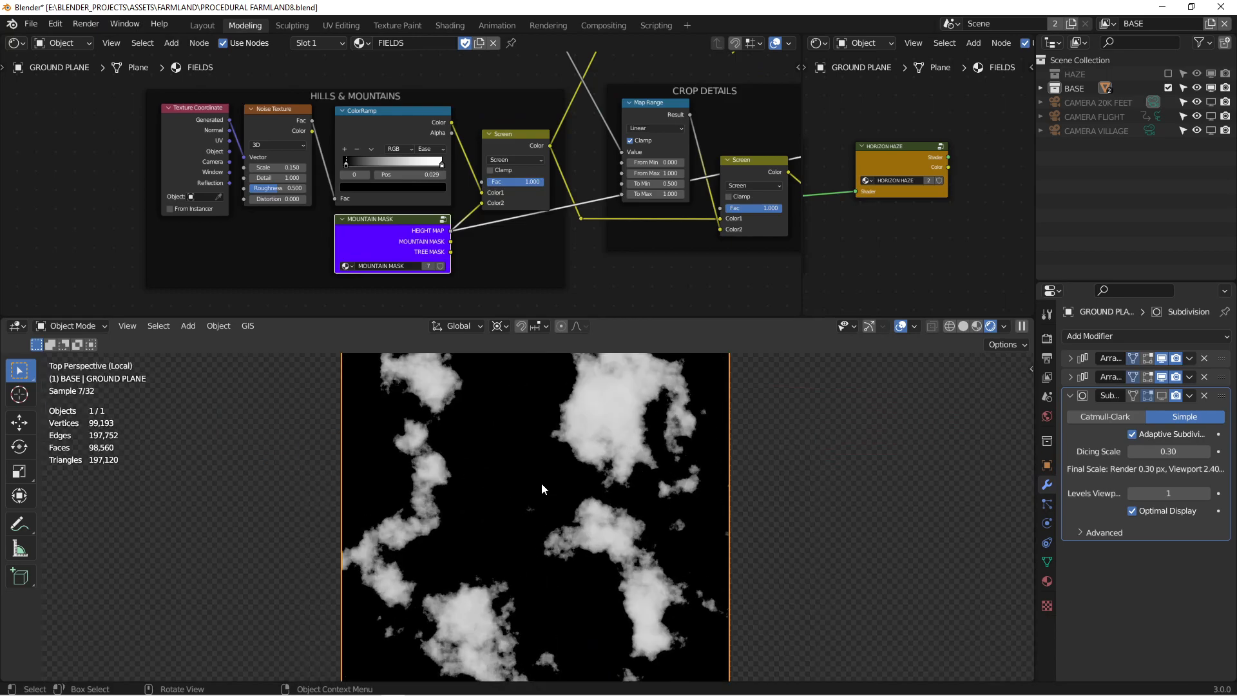
key("shift+KP_4")
key("shift+KP_4")
key("shift+KP_4")
key("shift+KP_4")
key("shift+KP_4")
key("shift+KP_4")
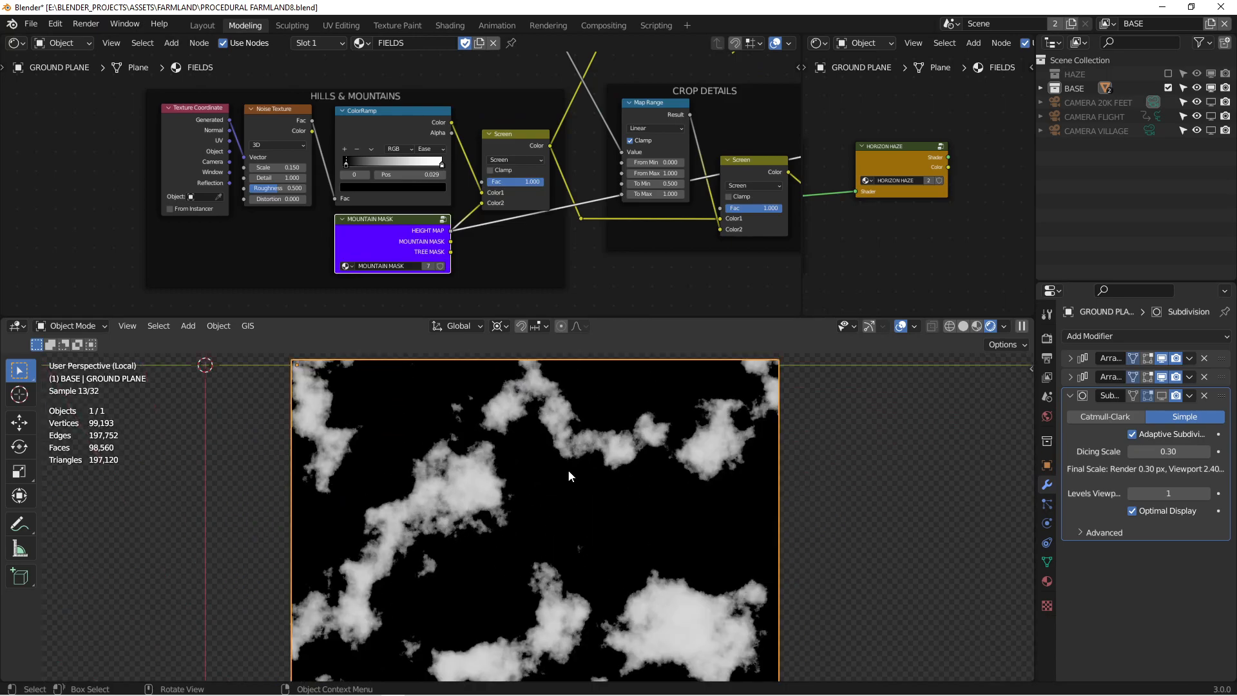
Open the MOUNTAIN MASK group, look over its noise, RGB Curves, ColorRamp and MOUNTAIN HEIGHT nodes, and leave the group
scroll(467, 180, "up", 2)
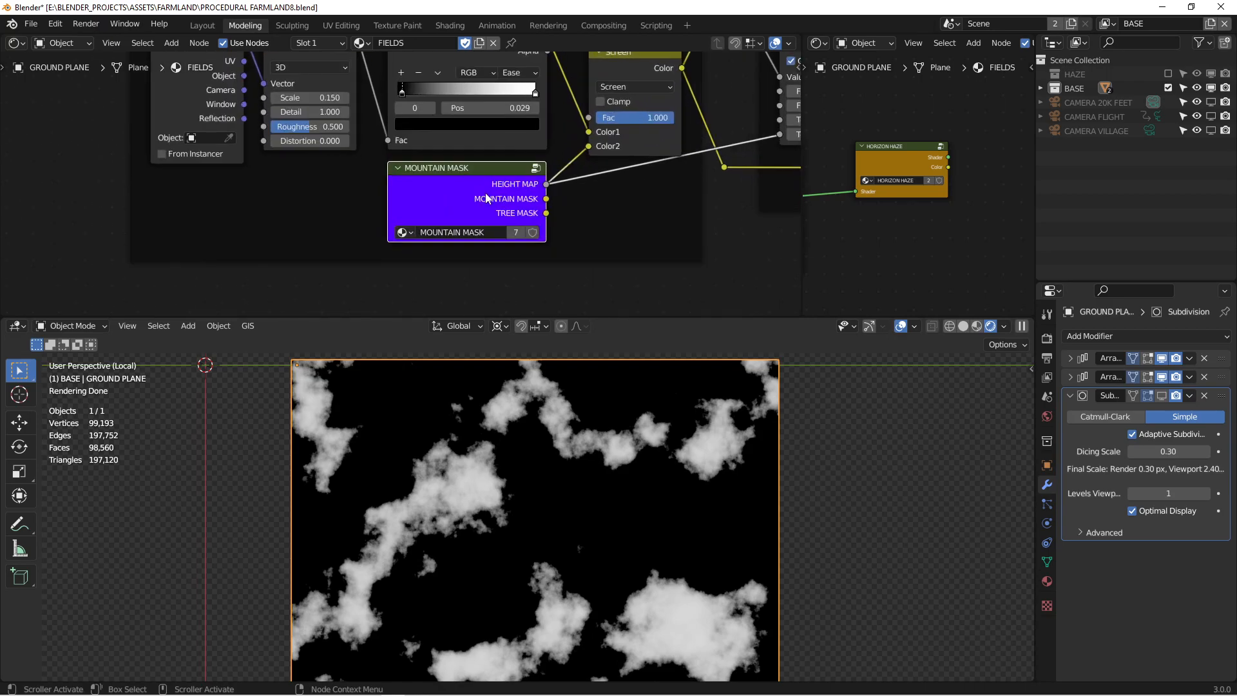
key("Tab")
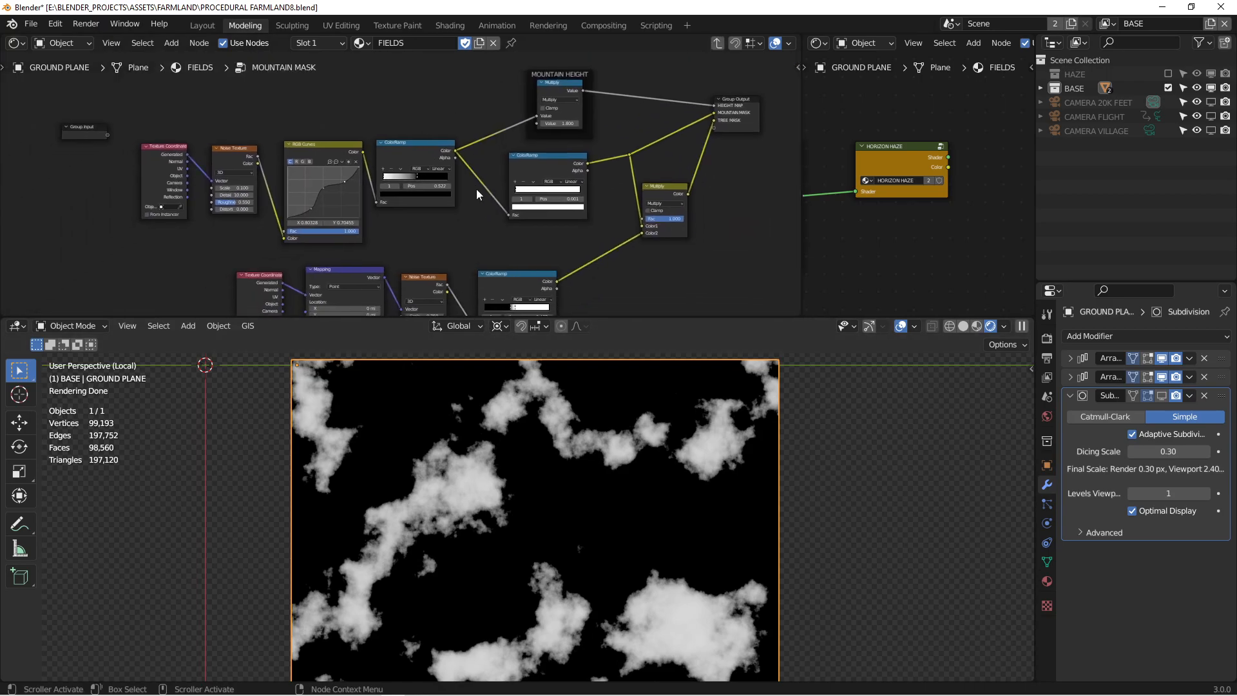
scroll(524, 123, "up", 3)
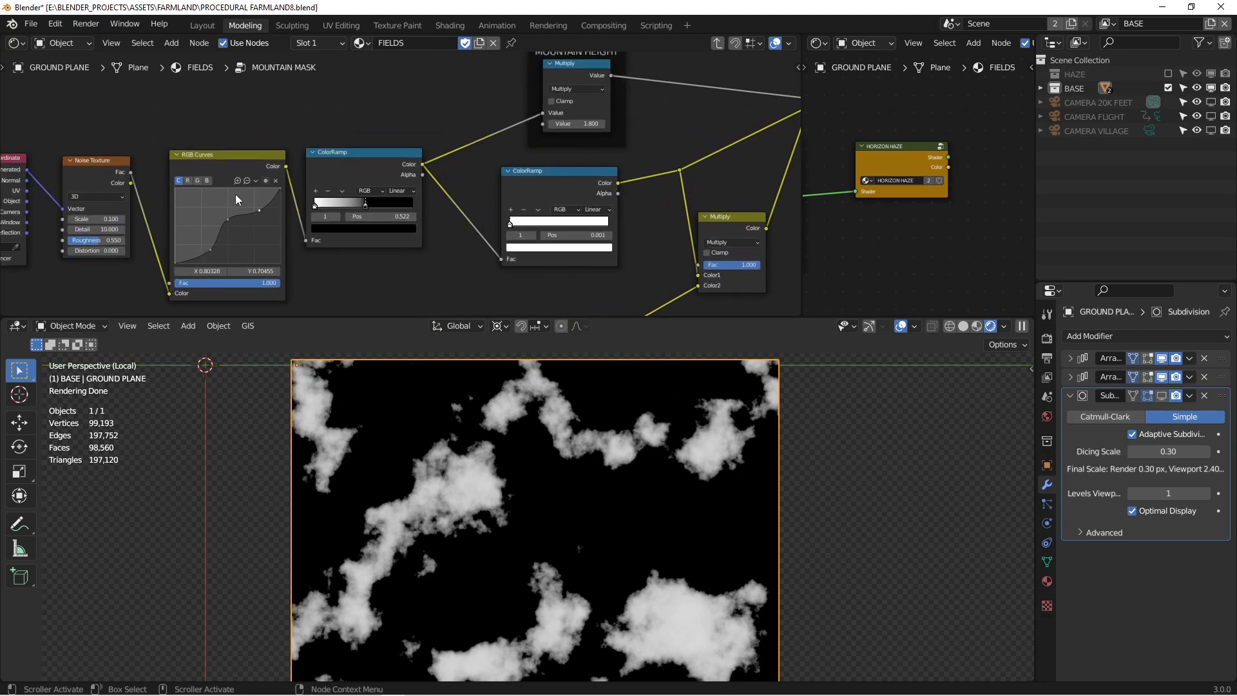
middle_click_drag(147, 210, 358, 203)
middle_click_drag(785, 116, 443, 163)
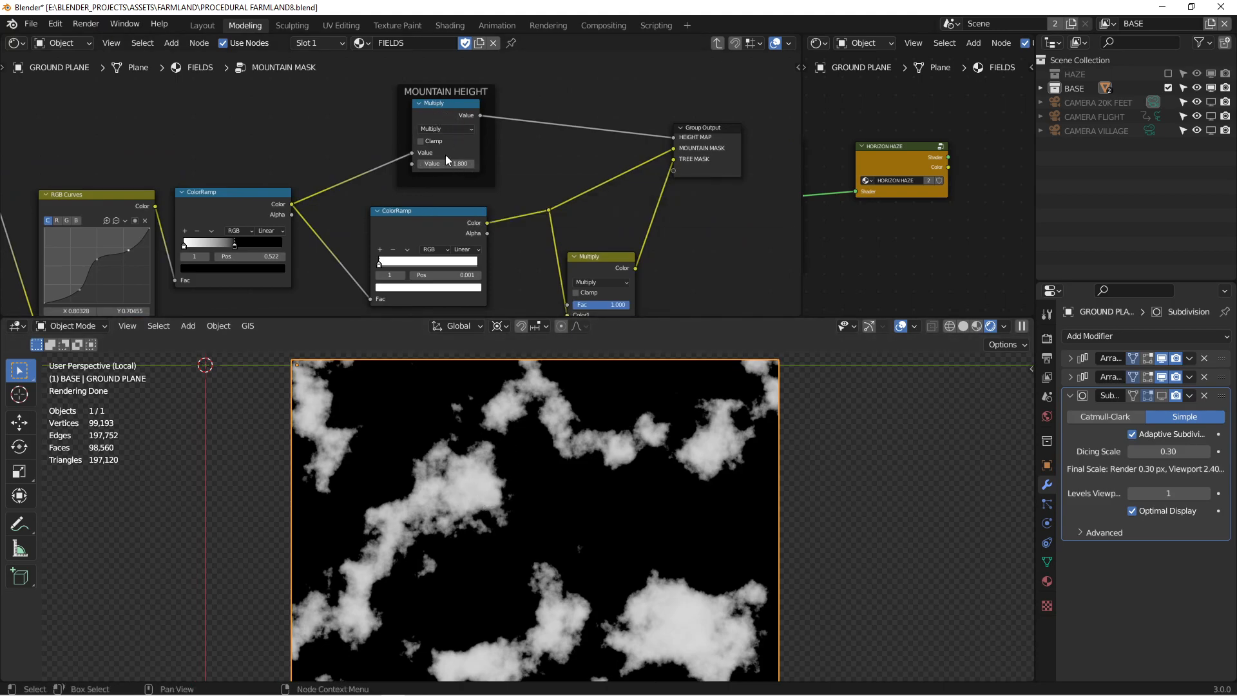
middle_click_drag(651, 208, 586, 243)
key("ctrl+Tab")
Preview the ColorRamp output and the Screen node that combines it with the mountain height map in the HILLS & MOUNTAINS frame
middle_click_drag(432, 230, 316, 230)
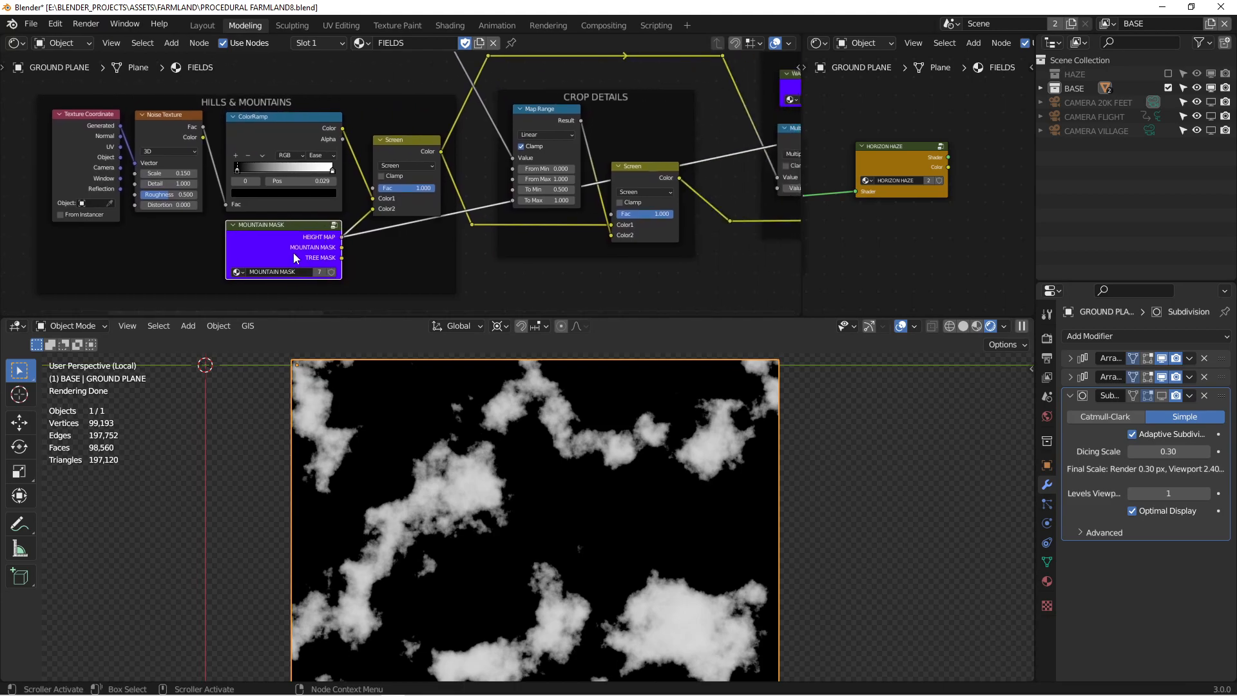
left_click(283, 136, "ctrl+shift")
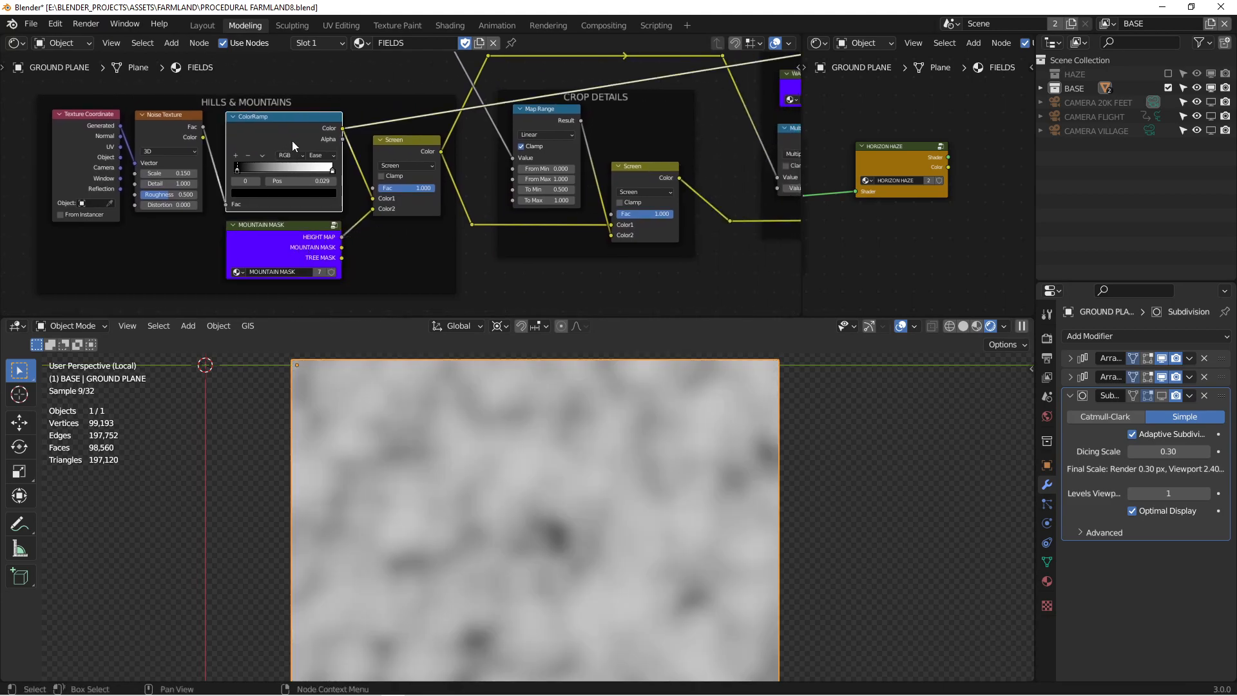
left_click(411, 142, "ctrl+shift")
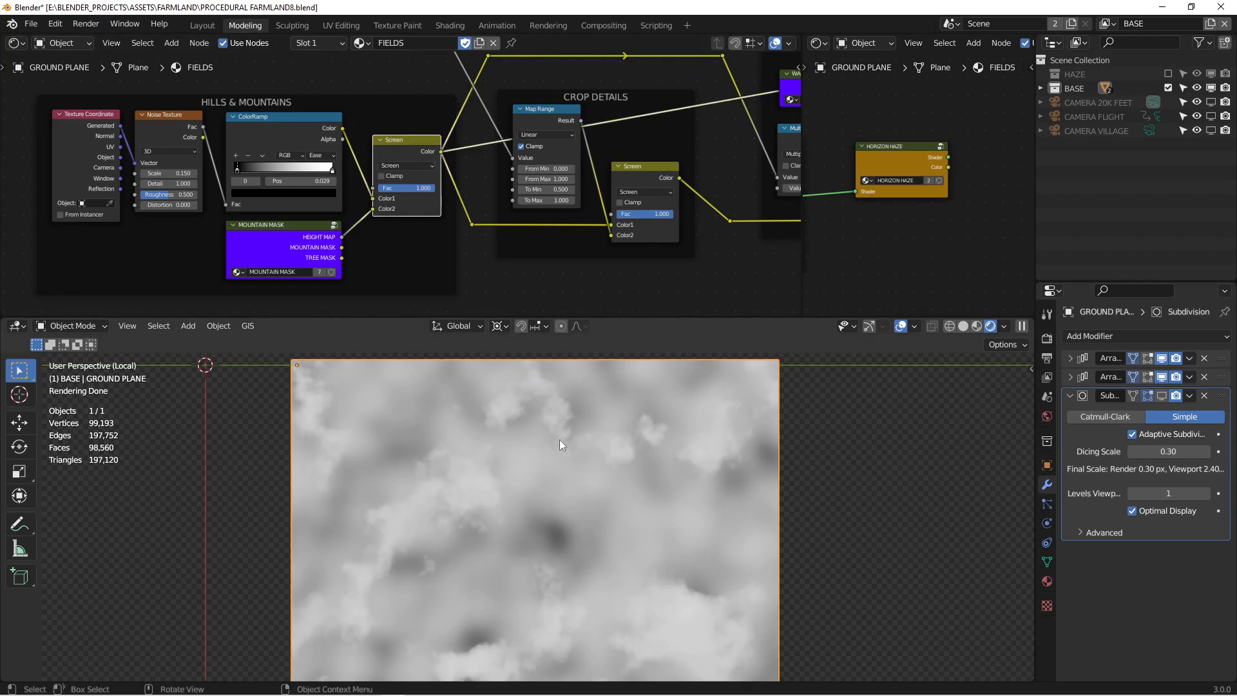
Preview the color output of the last Mix node in the purple field texture frame and examine the pattern on the ground plane
scroll(552, 154, "down", 3)
middle_click_drag(551, 154, 439, 193)
scroll(439, 193, "up", 2)
middle_click_drag(294, 142, 464, 165)
scroll(464, 166, "down", 3)
scroll(439, 95, "up", 1)
middle_click_drag(440, 95, 451, 145)
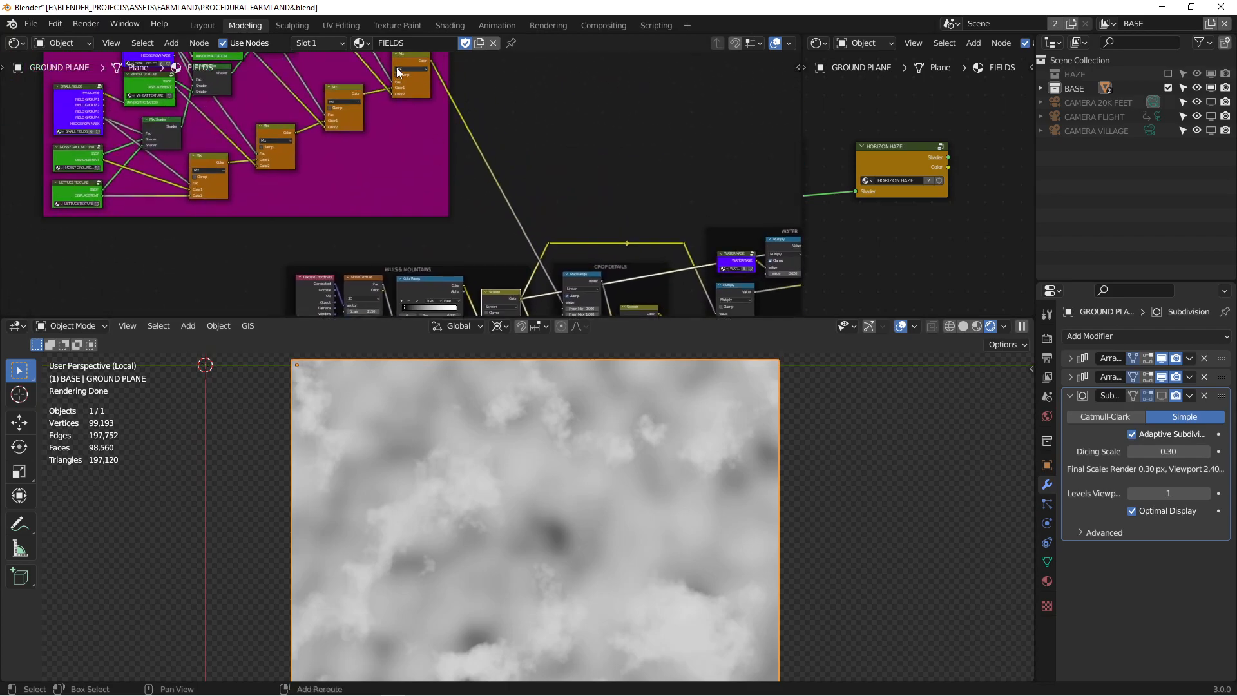
left_click(404, 58, "ctrl+shift")
scroll(551, 297, "up", 1)
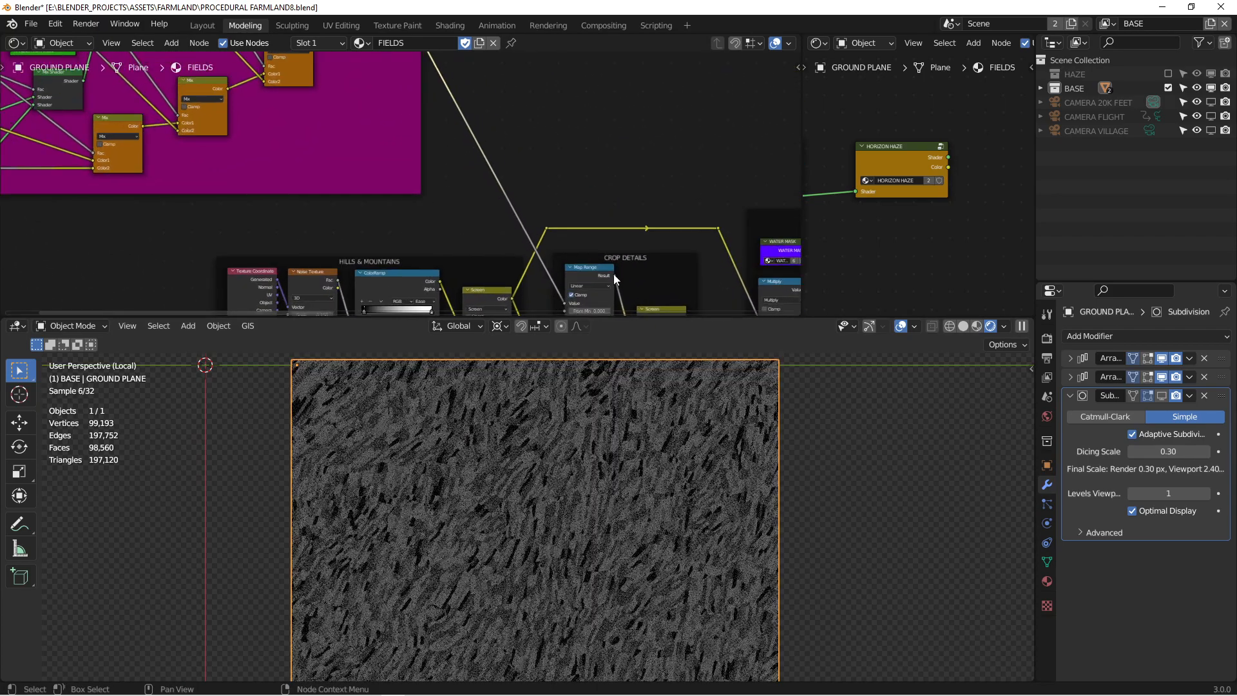
middle_click_drag(613, 274, 552, 172)
scroll(566, 470, "up", 3)
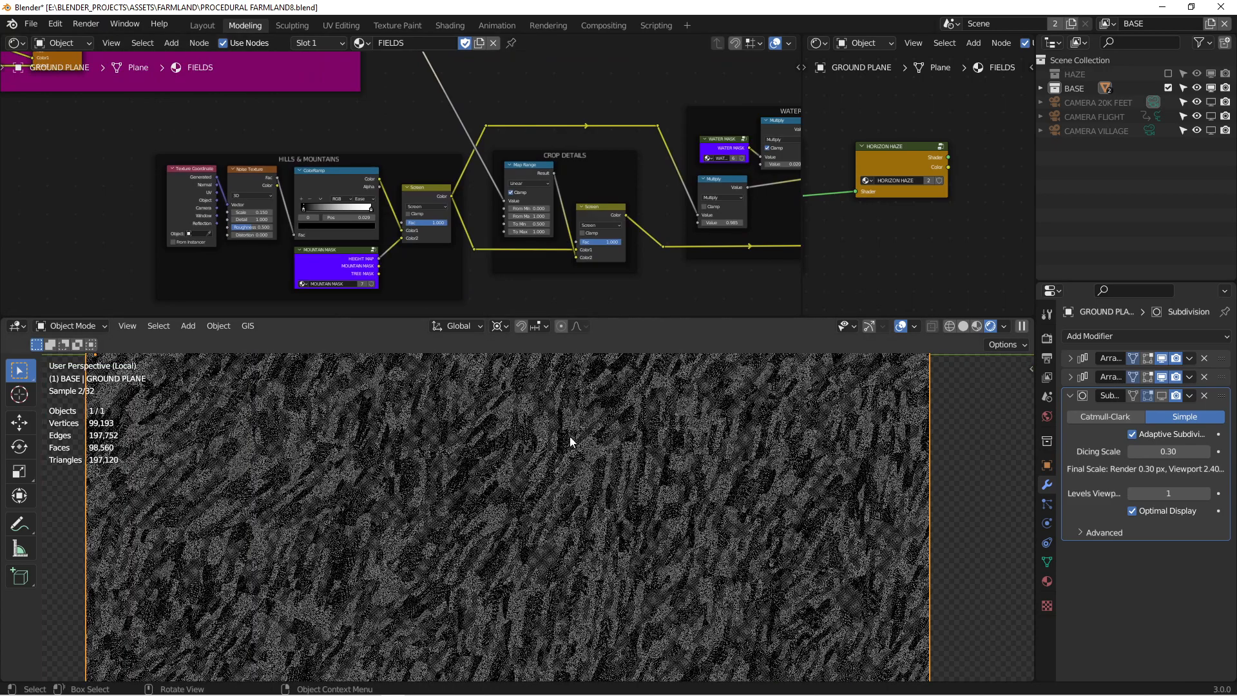
Preview the Map Range result in the CROP DETAILS frame and examine it up close on the ground plane
middle_click_drag(572, 231, 571, 200)
scroll(547, 154, "up", 2)
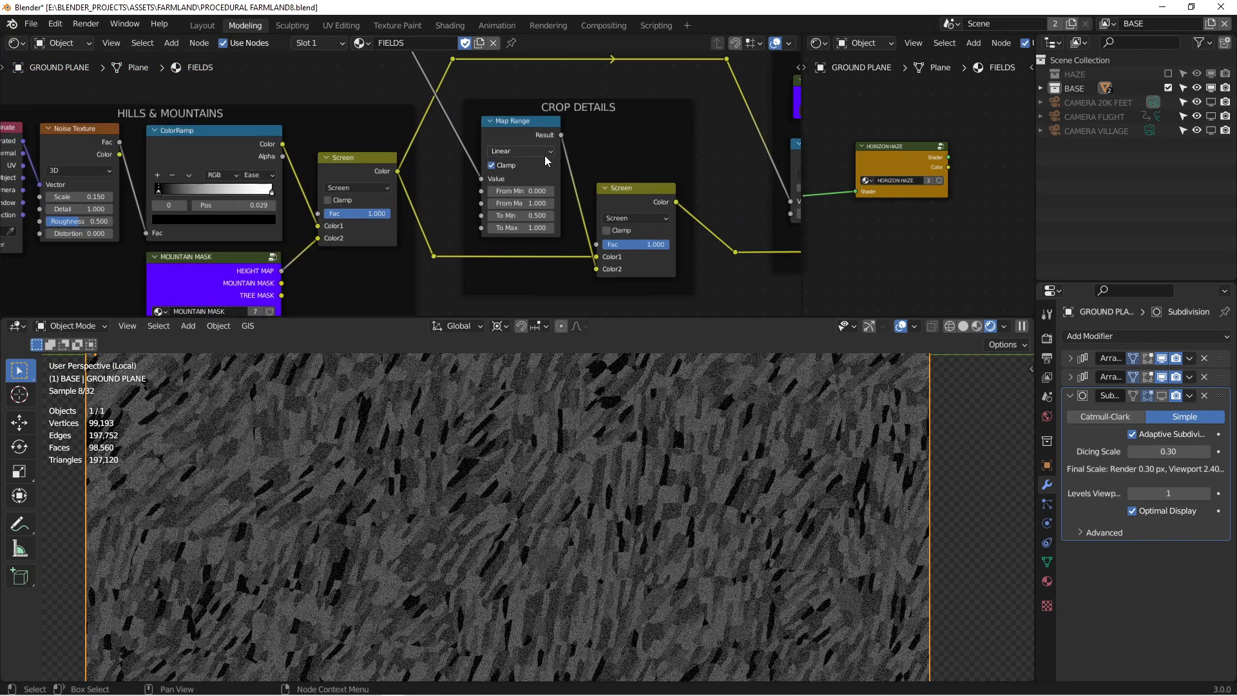
left_click(516, 123)
left_click(516, 125, "ctrl+shift")
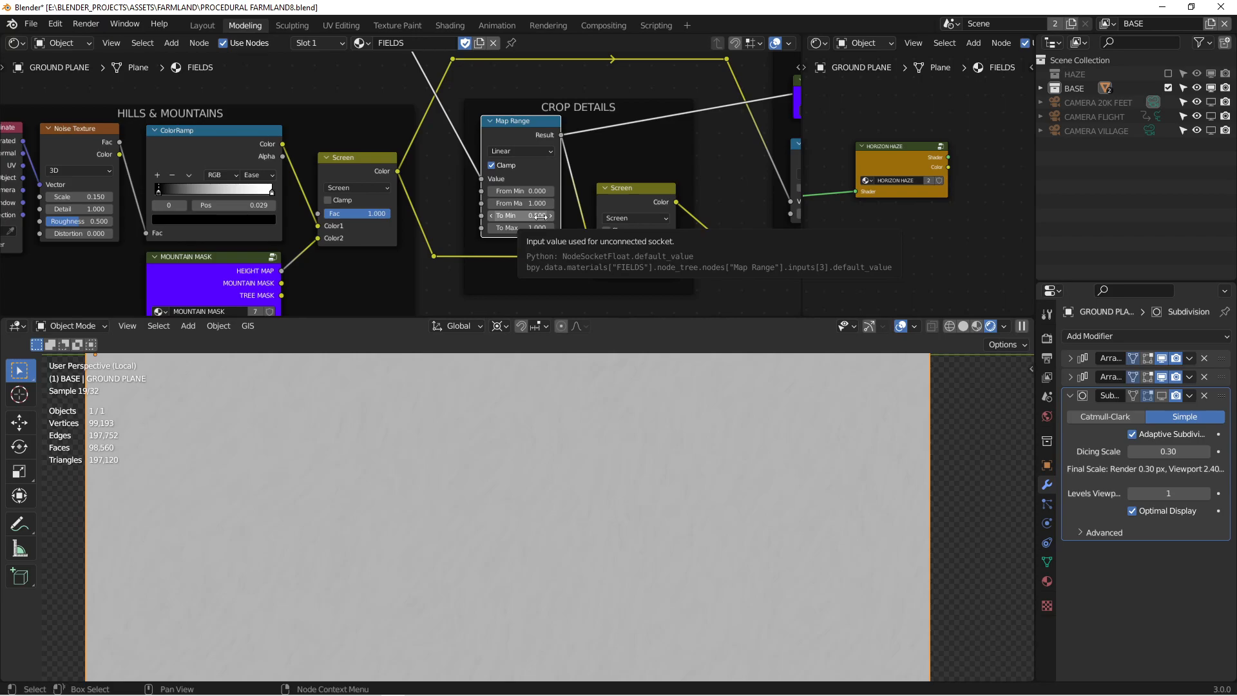
key("ctrl+alt+b")
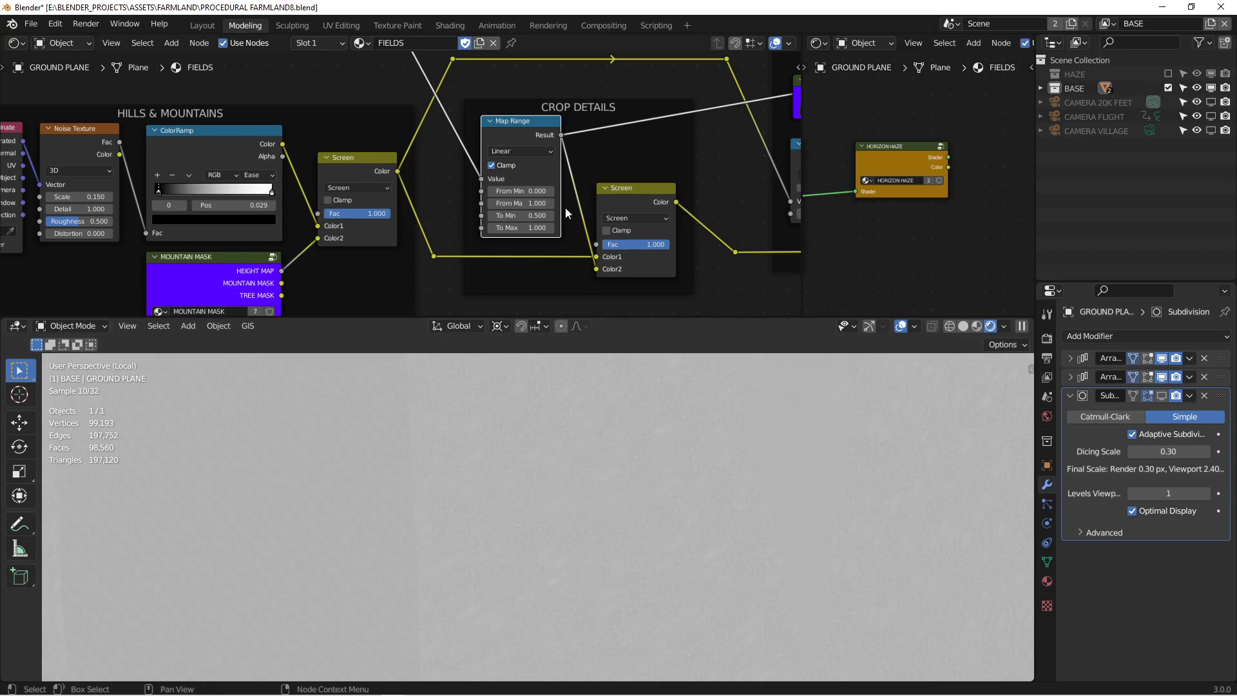
Preview the Screen node output in the CROP DETAILS frame and fit the whole ground plane in the view
scroll(571, 214, "down", 7)
scroll(625, 212, "down", 1)
middle_click_drag(625, 212, 458, 193)
scroll(513, 180, "up", 2)
scroll(513, 180, "down", 2)
scroll(458, 193, "up", 2)
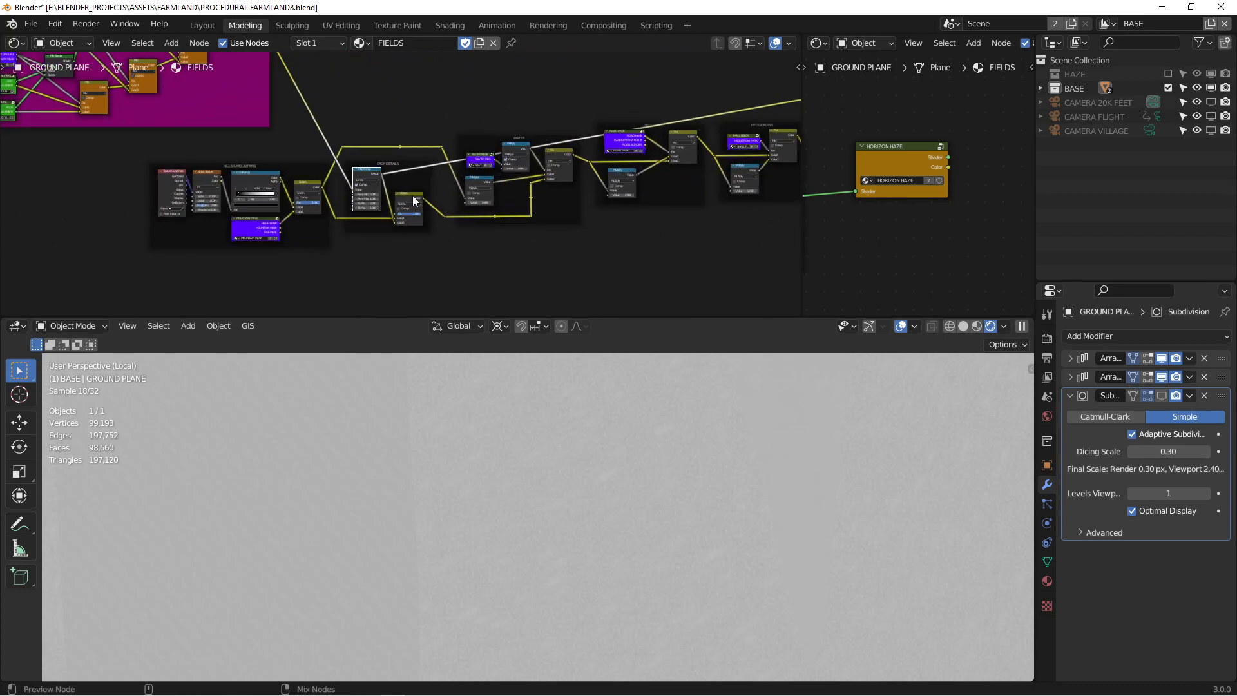
left_click(412, 201)
key("KP_0")
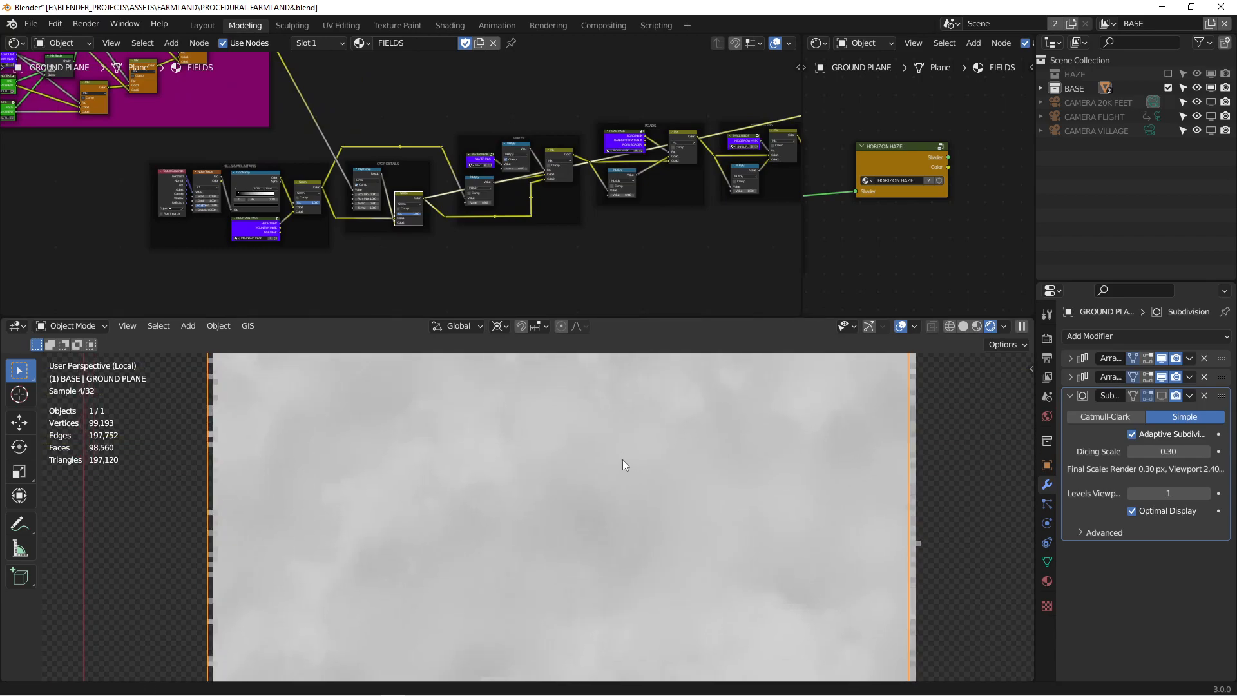
key("Home")
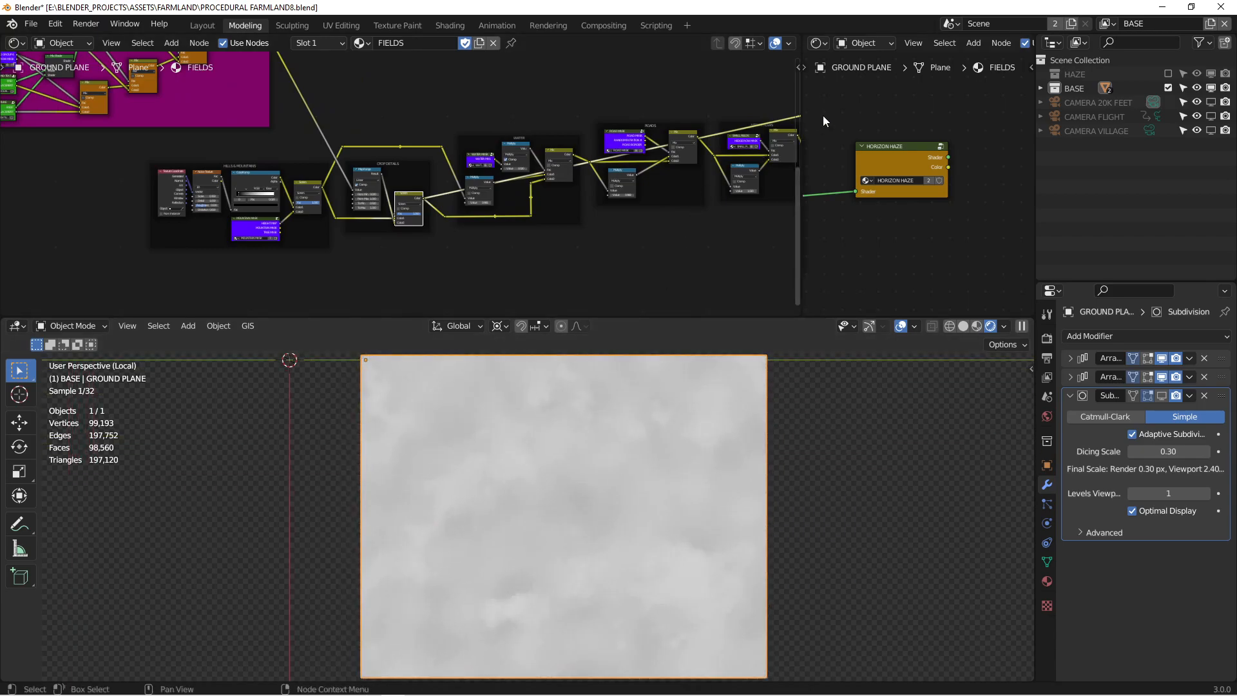
Look over the displacement chain through the WATER, ROADS, HEDGE ROWS, HOUSES, VILLAGES and TREES frames
middle_click_drag(697, 166, 447, 186)
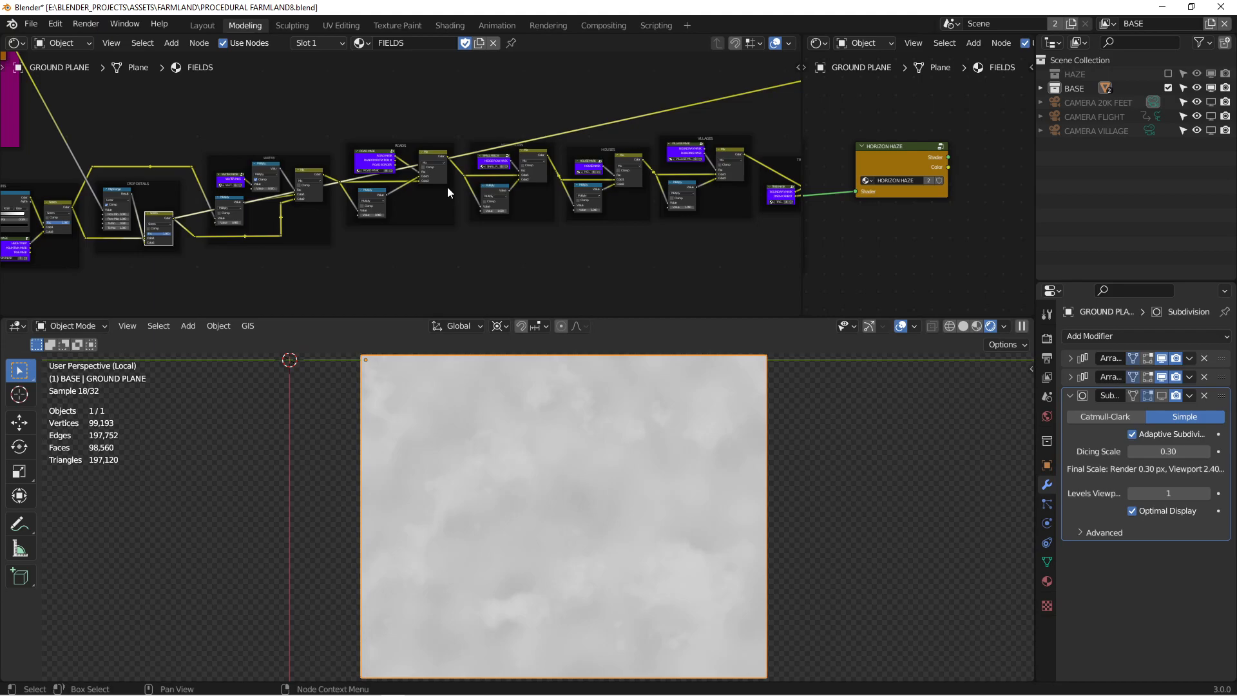
middle_click_drag(587, 194, 578, 194)
scroll(362, 192, "up", 6)
middle_click_drag(277, 192, 499, 173)
scroll(438, 174, "up", 5)
middle_click_drag(240, 195, 305, 199)
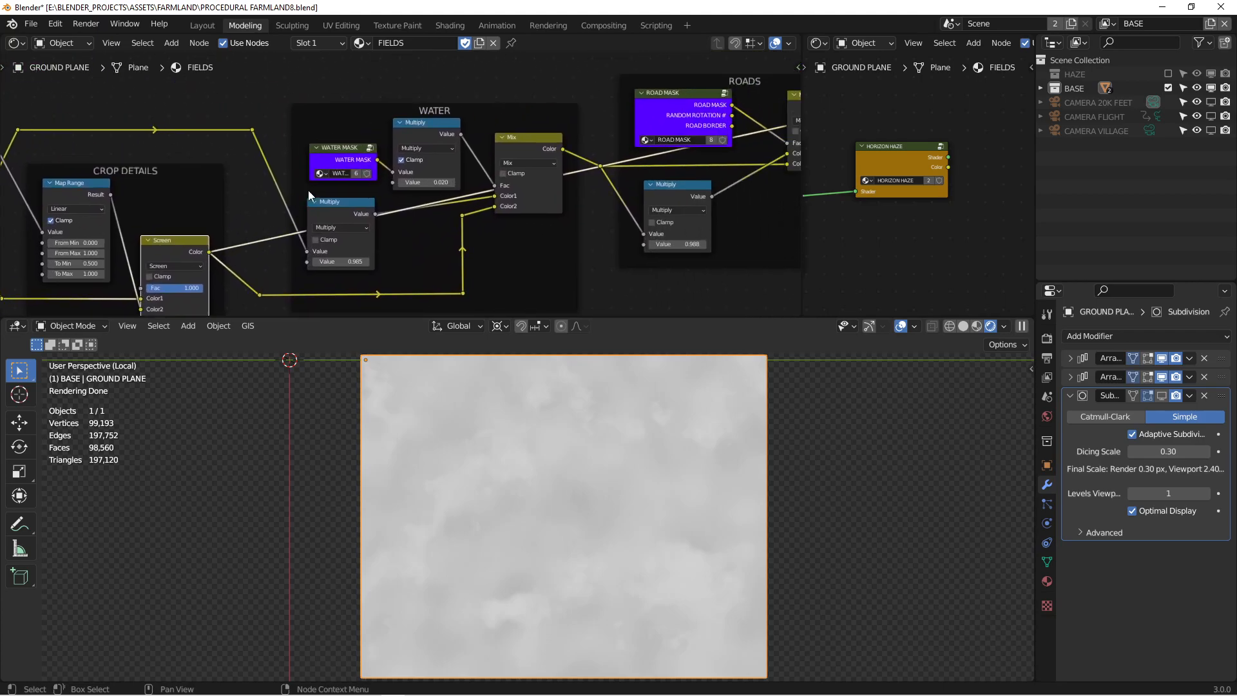
middle_click_drag(387, 143, 241, 144)
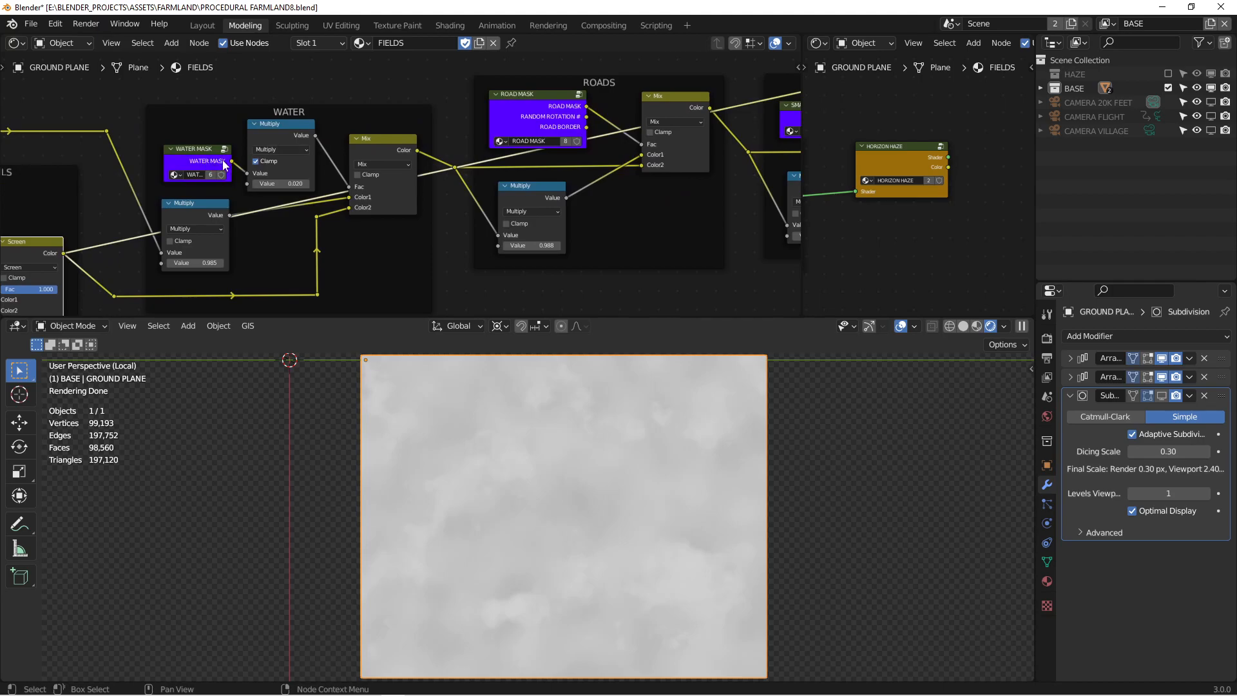
middle_click_drag(631, 183, 462, 184)
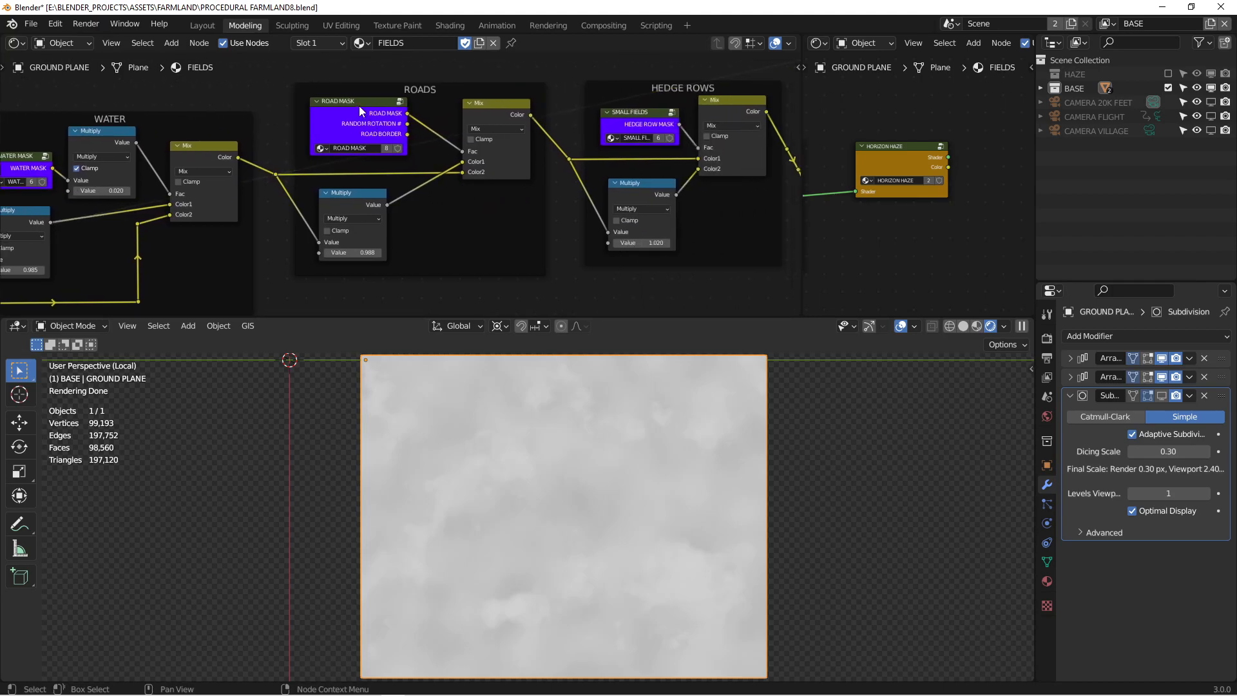
middle_click_drag(635, 172, 241, 174)
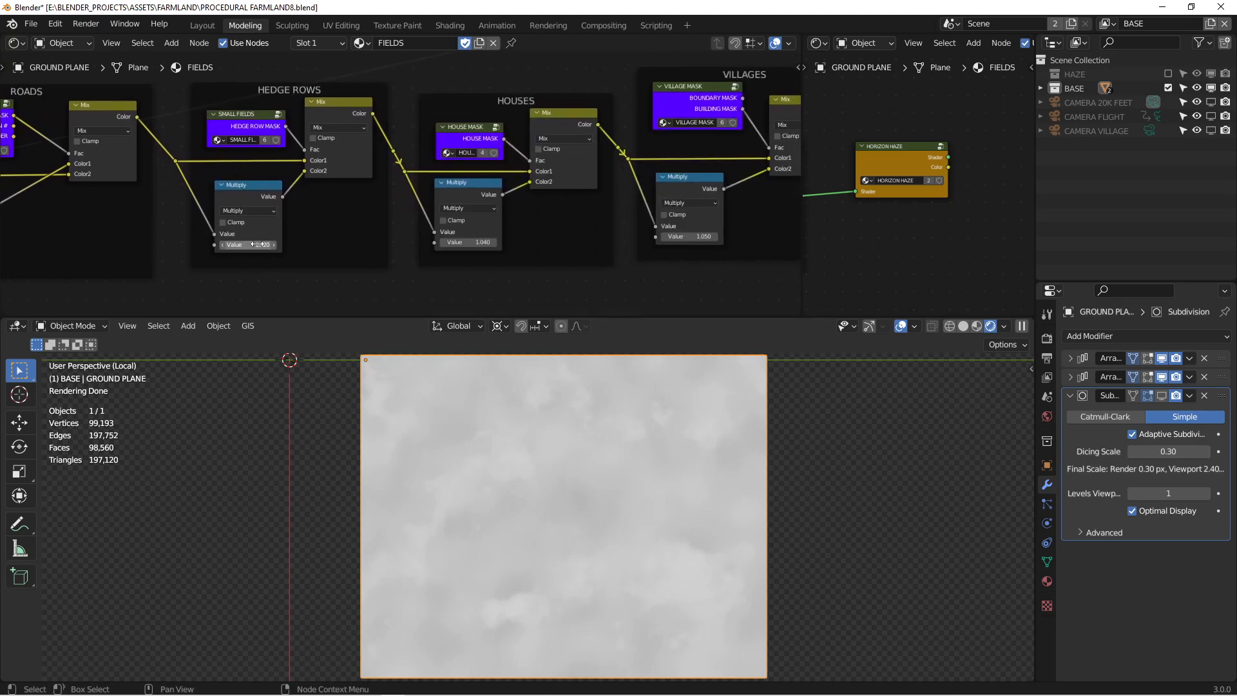
middle_click_drag(549, 114, 271, 117)
middle_click_drag(455, 113, 269, 127)
middle_click_drag(554, 128, 439, 162)
Preview the Add node output in the TREES frame and examine the combined height map up close and as a whole
left_click(347, 165)
left_click(347, 165, "ctrl+shift")
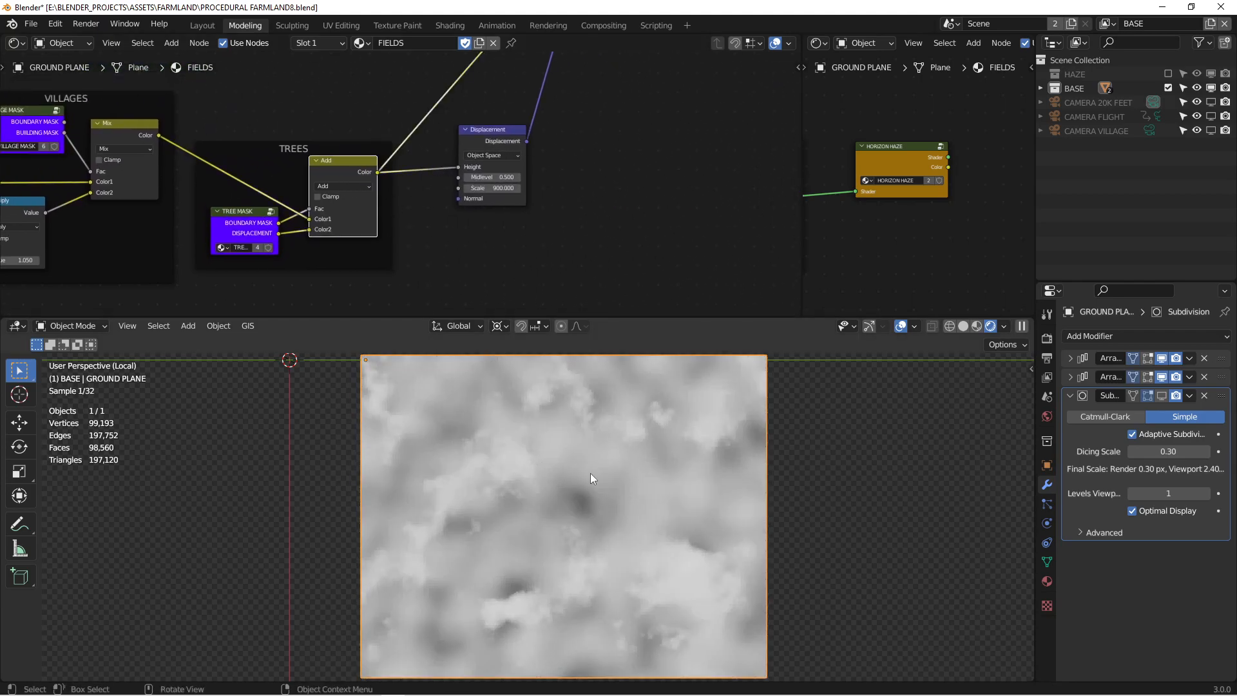
scroll(586, 500, "up", 5)
scroll(586, 495, "up", 3)
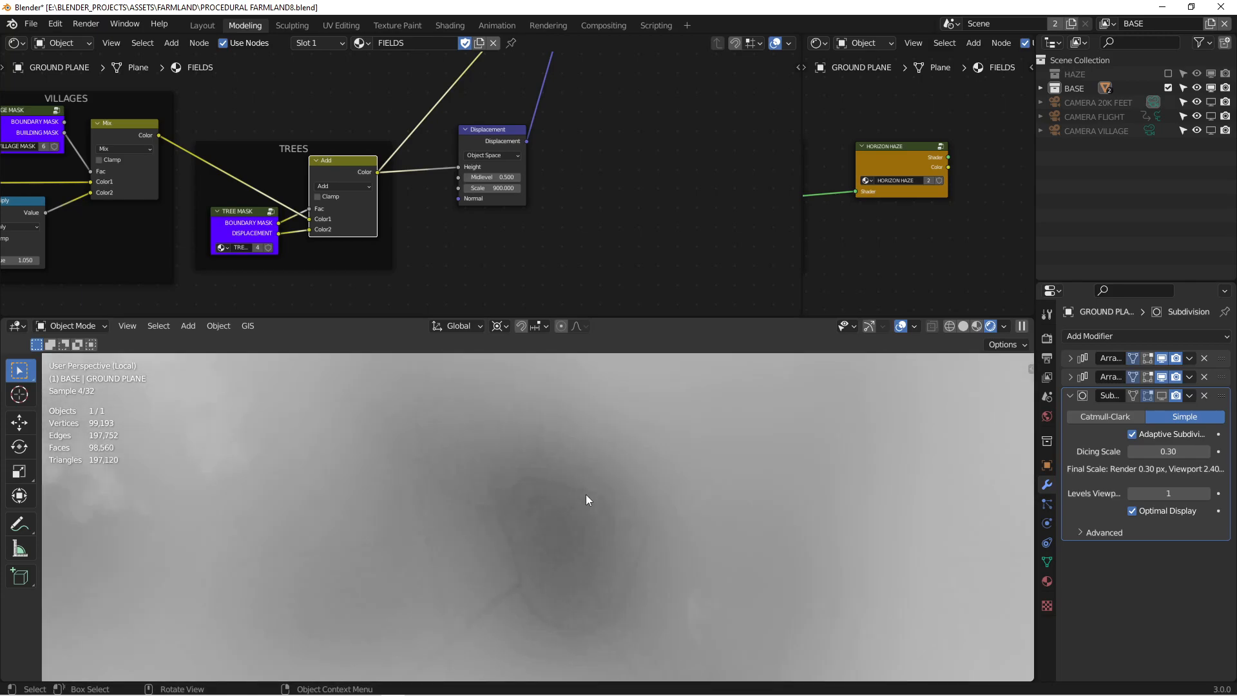
middle_click_drag(586, 494, 652, 488, "shift")
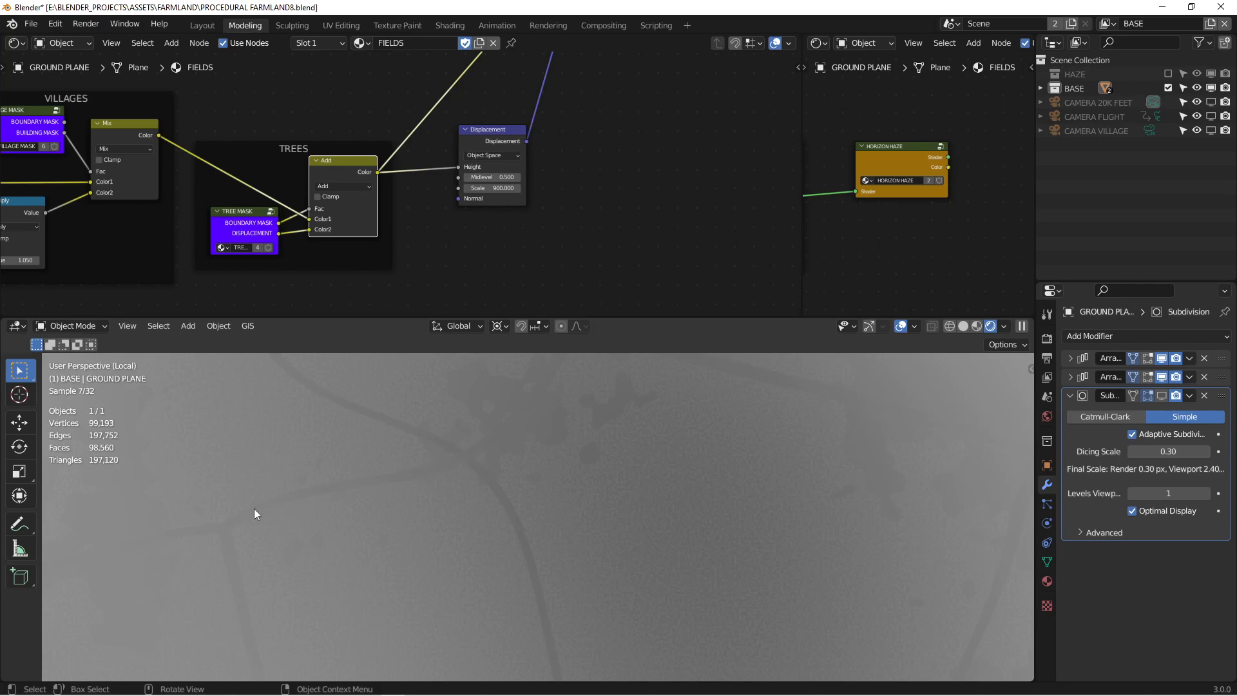
middle_click_drag(802, 432, 440, 528, "shift")
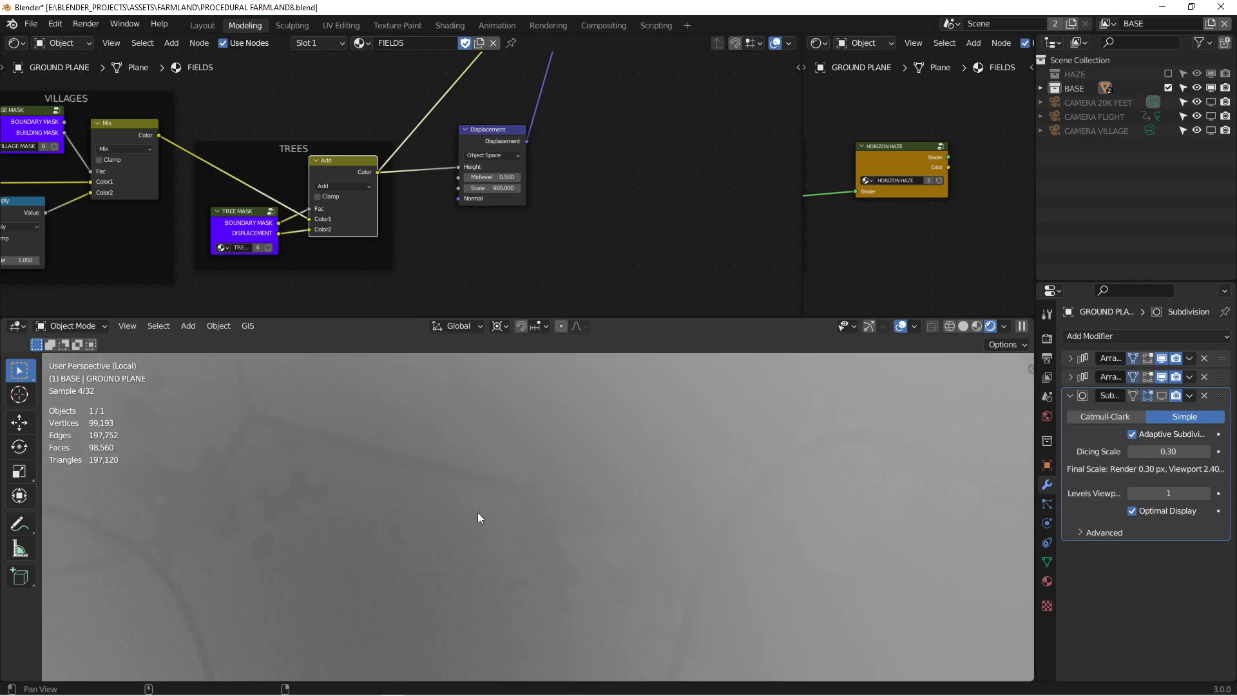
scroll(806, 470, "down", 5)
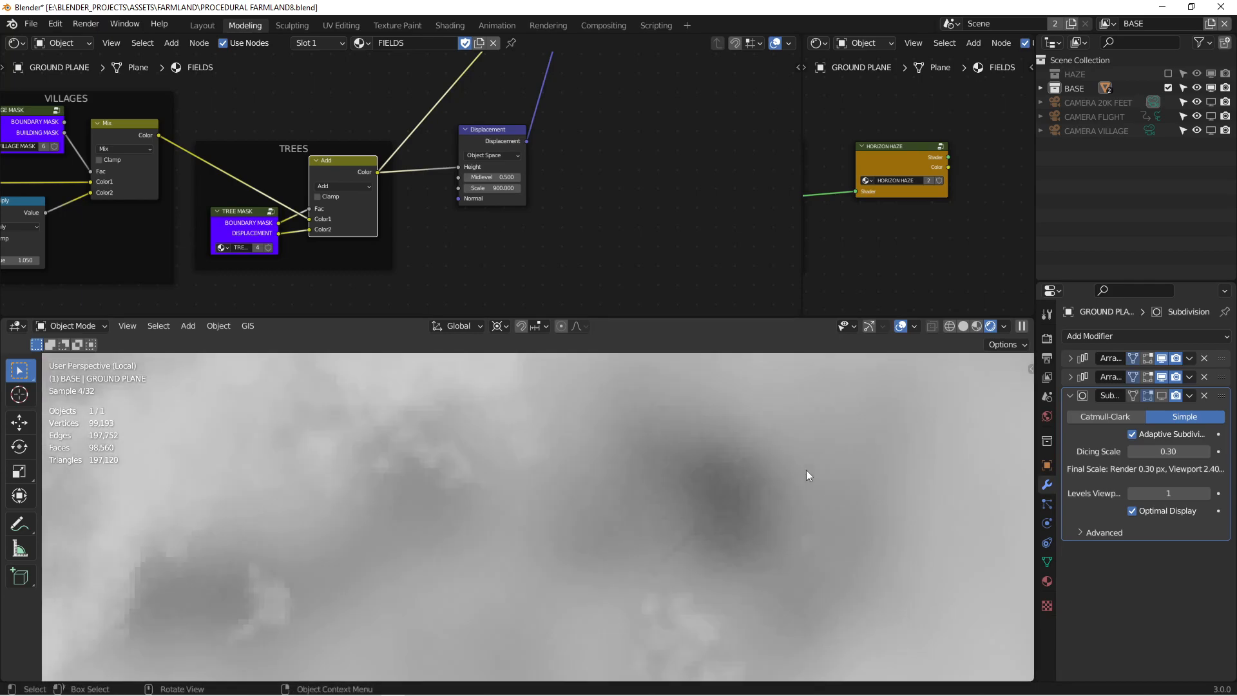
scroll(652, 463, "down", 3)
scroll(652, 464, "down", 4)
middle_click_drag(690, 462, 624, 519, "shift")
middle_click_drag(630, 391, 630, 392, "shift")
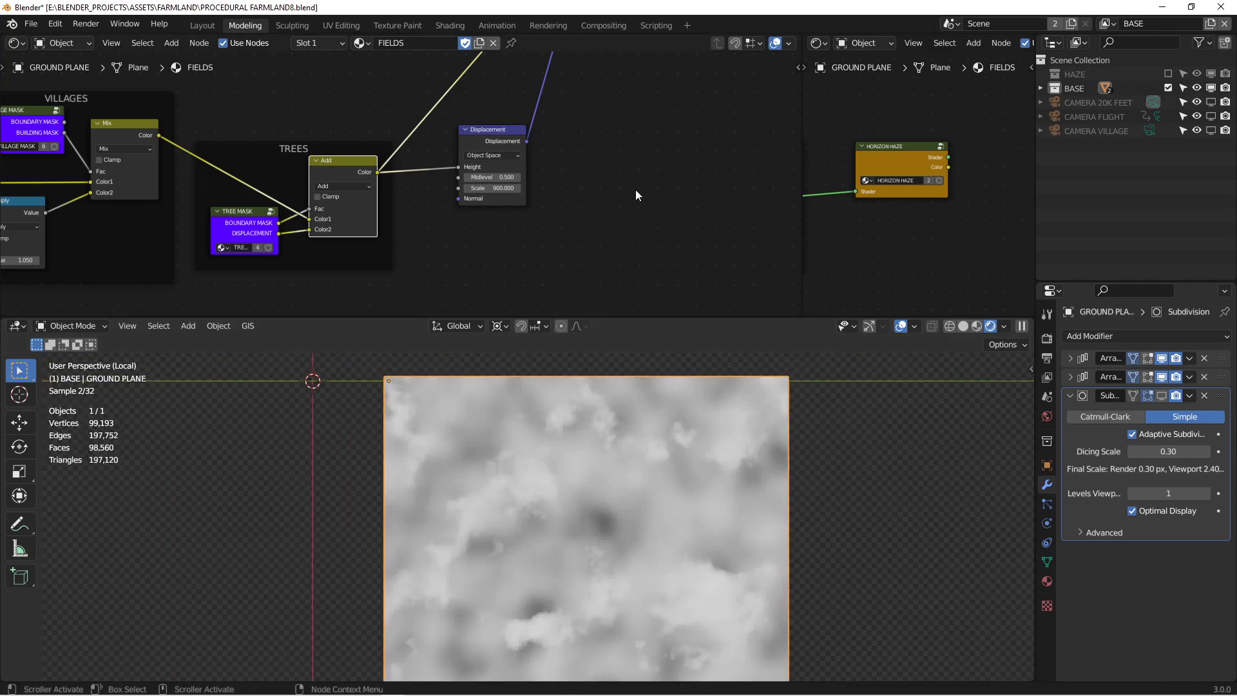
Connect the HORIZON HAZE shader back to the Material Output and view the ground plane through the camera
scroll(637, 196, "down", 10)
middle_click_drag(615, 114, 580, 195)
scroll(580, 195, "up", 3)
scroll(541, 143, "down", 4)
scroll(540, 140, "down", 2)
middle_click_drag(524, 120, 614, 148)
scroll(613, 148, "up", 3)
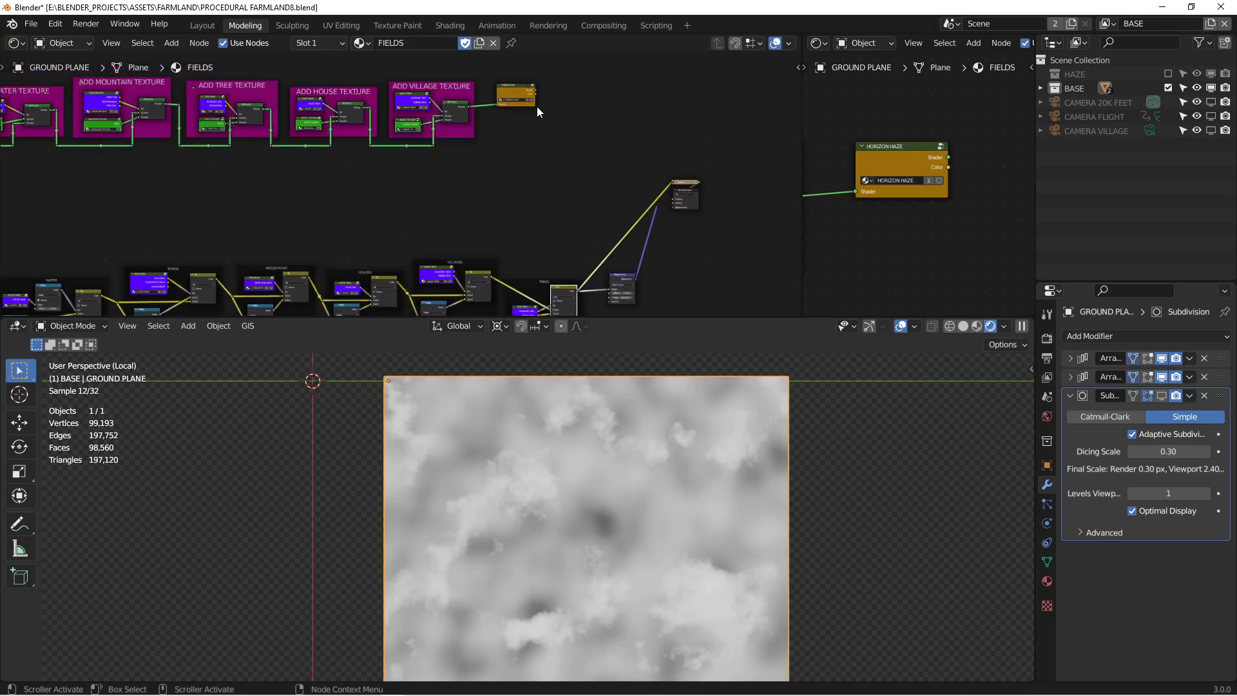
left_click(517, 91)
left_click(516, 89, "ctrl+shift")
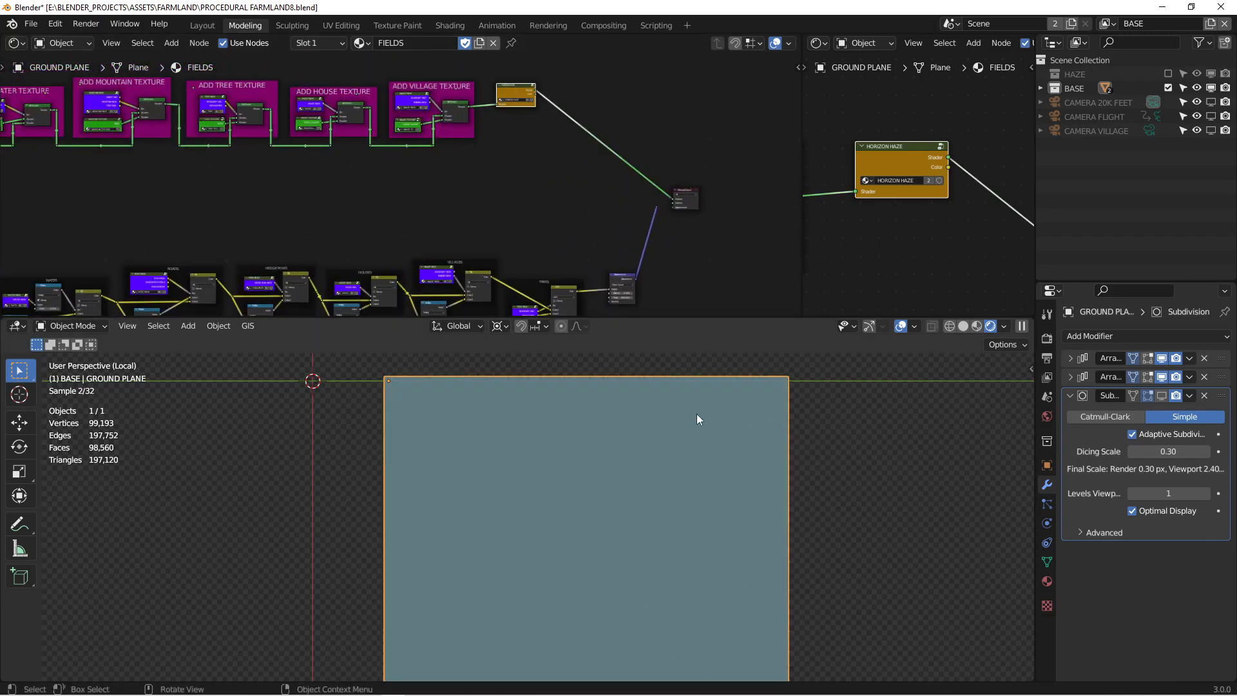
key("KP_0")
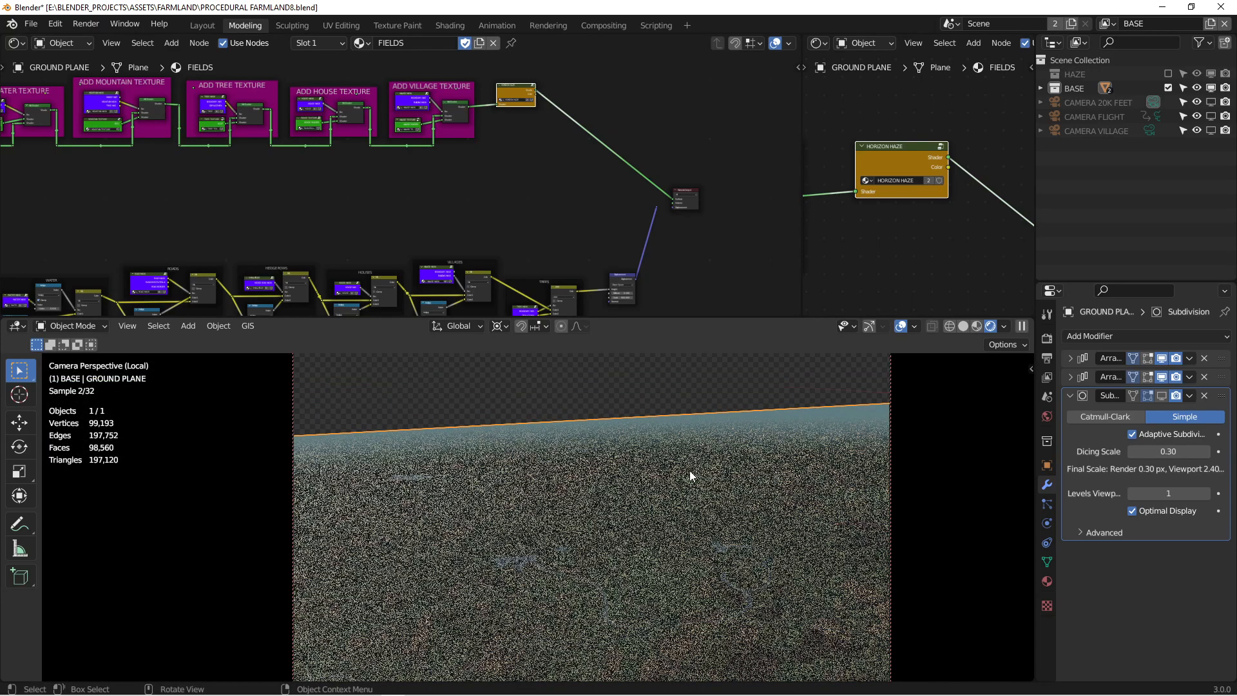